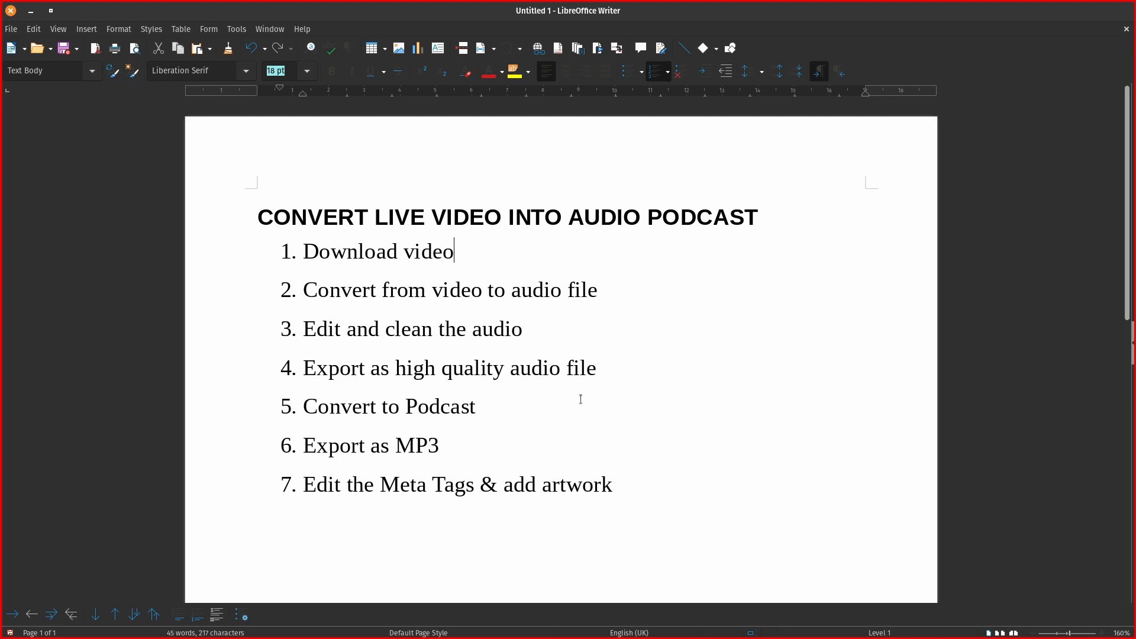
# Switch from the Writer checklist to the Firefox window showing the Freedom Tech YouTube channel.
pyautogui.hotkey('alt', 'Tab')
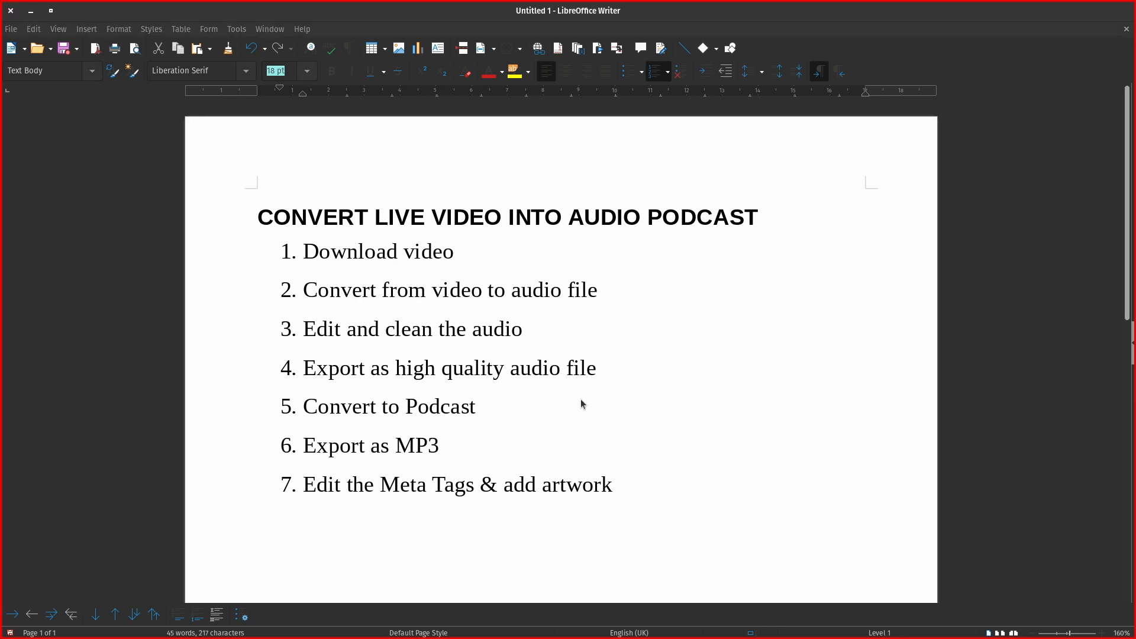
pyautogui.hotkey('alt', 'Tab')
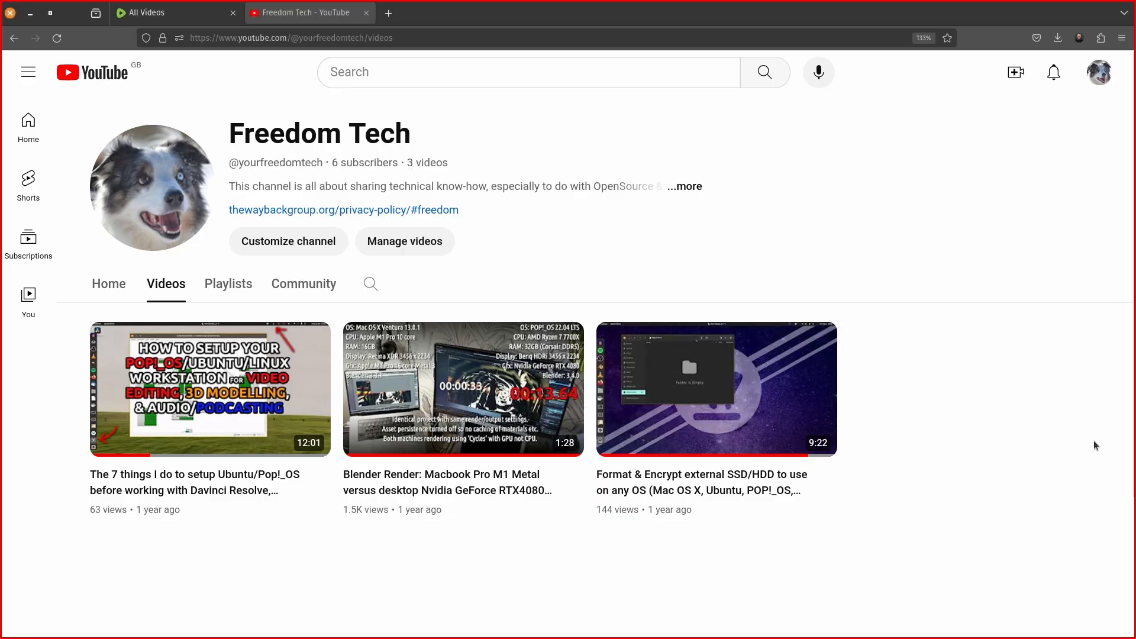
# Open the third video's options, then move to the Rumble All Videos page.
pyautogui.moveTo(771, 496)
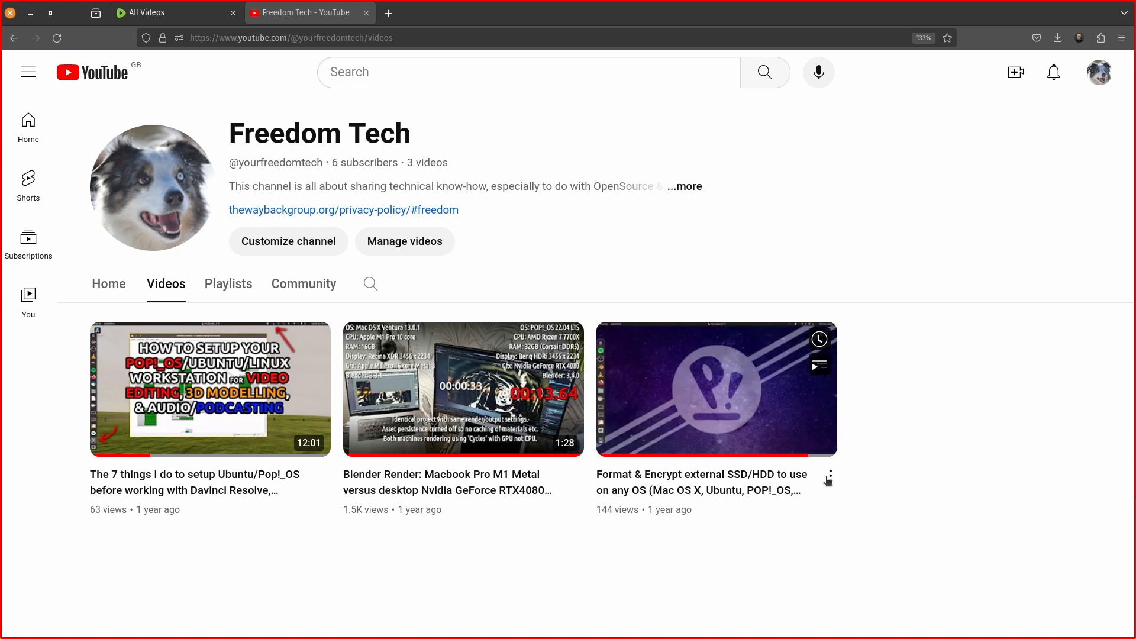
pyautogui.click(832, 477)
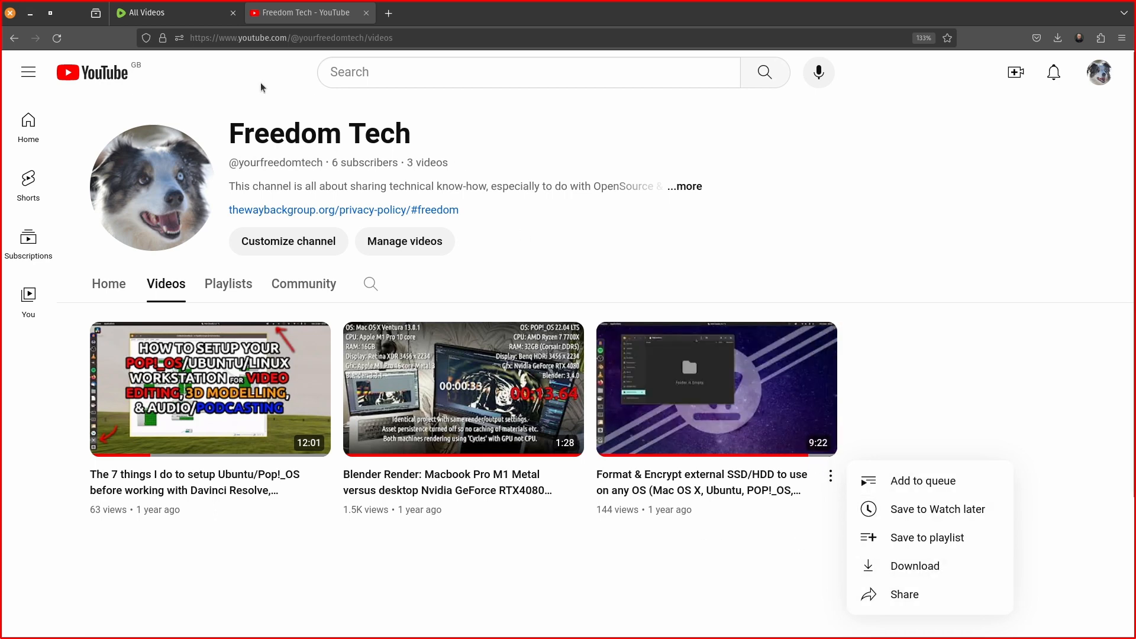
pyautogui.click(153, 14)
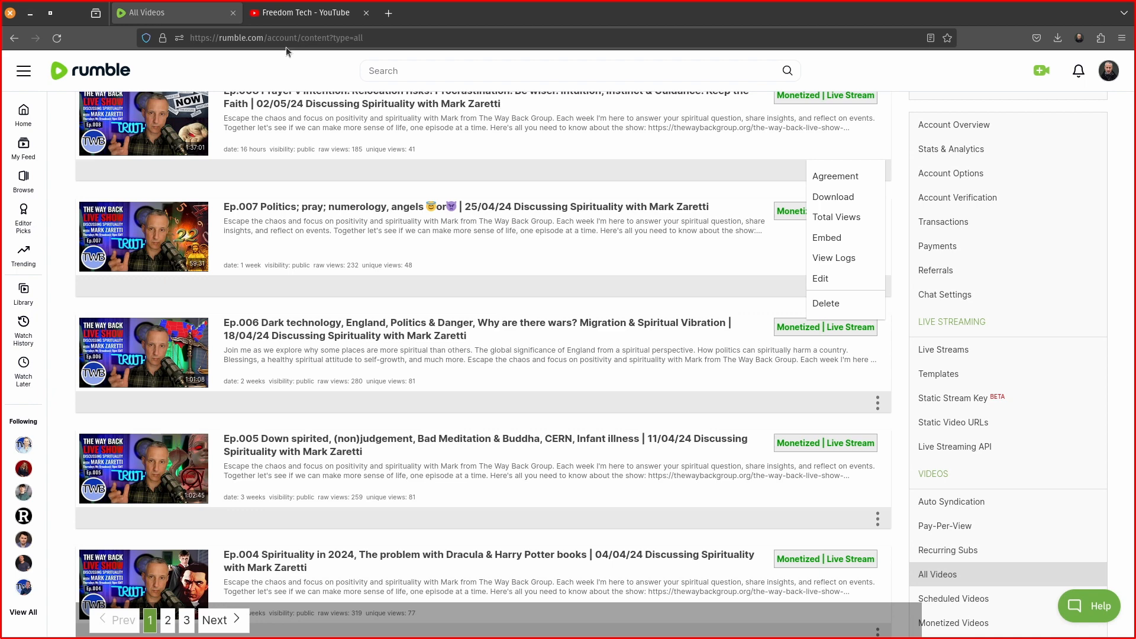
# Reload the list via the avatar's My Content and open the Ep.008 video's options menu.
pyautogui.click(1109, 72)
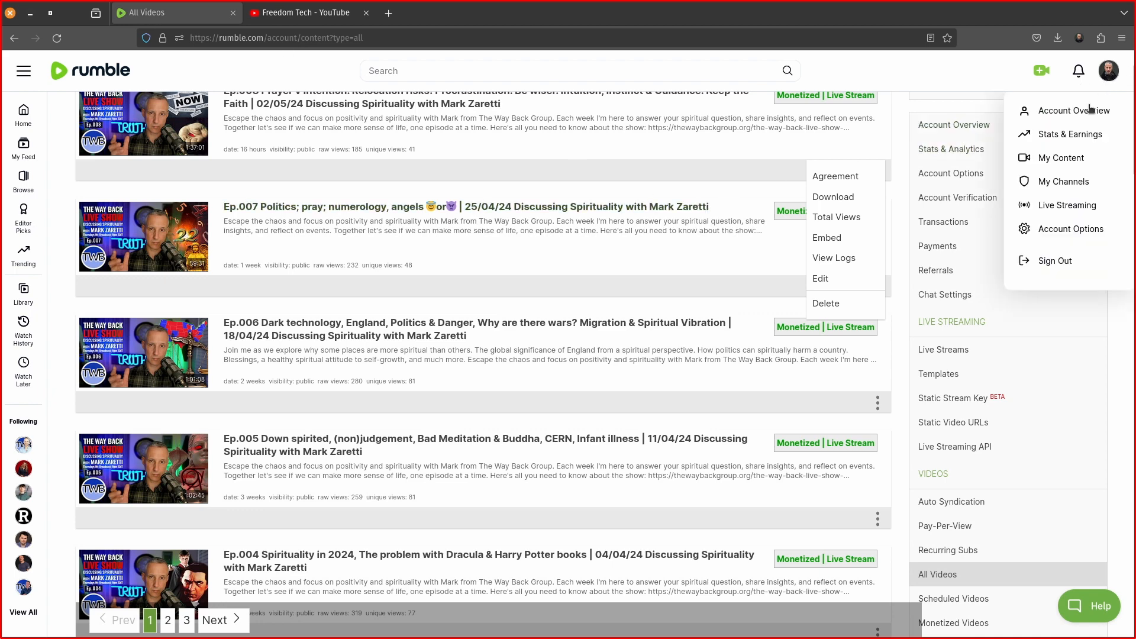
pyautogui.click(1078, 160)
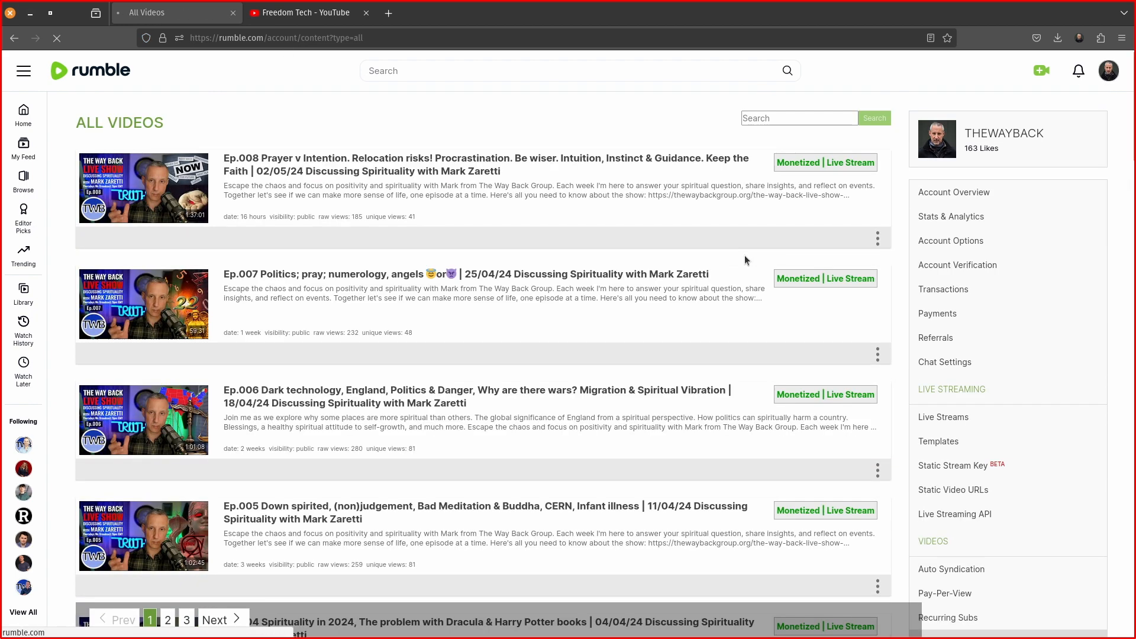
pyautogui.scroll(-3, 744, 254)
pyautogui.scroll(1, 745, 255)
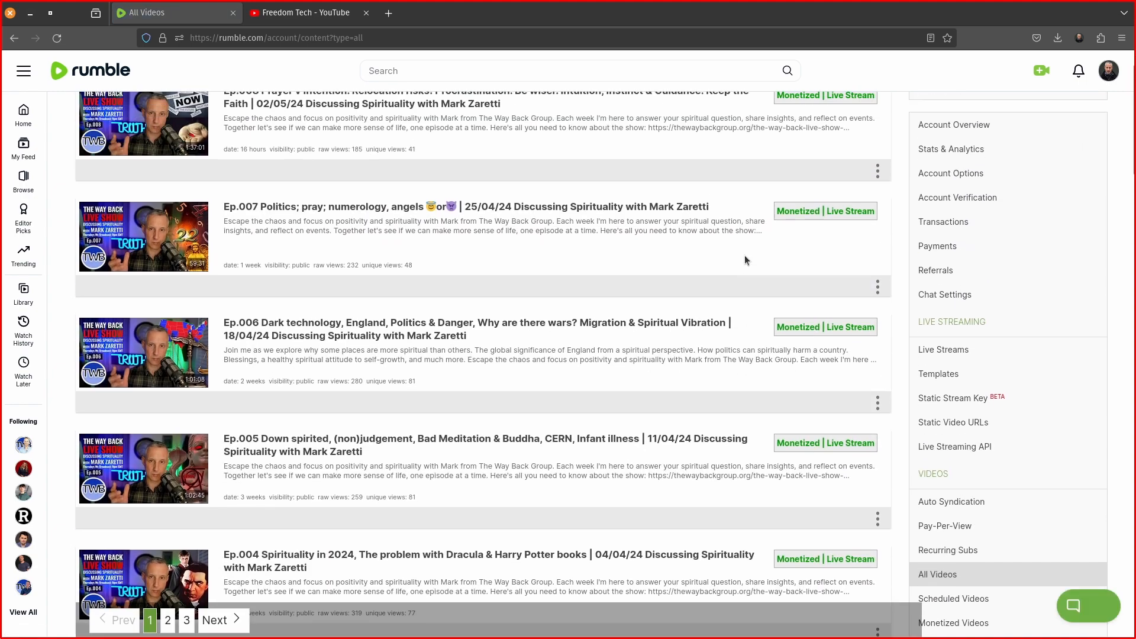
pyautogui.scroll(1, 745, 255)
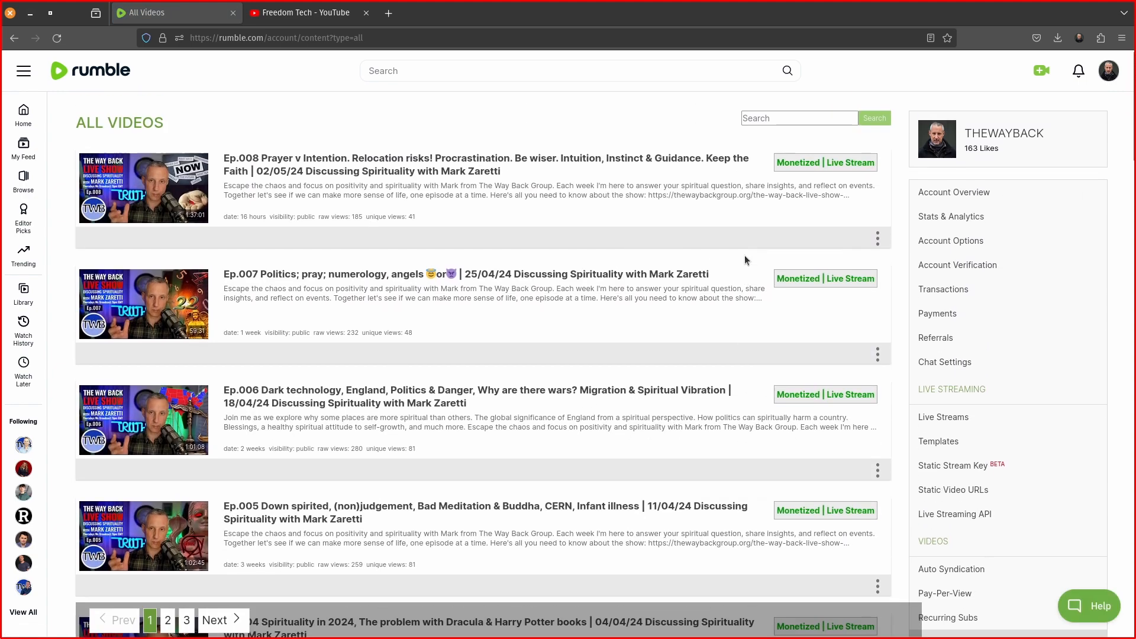
pyautogui.click(877, 239)
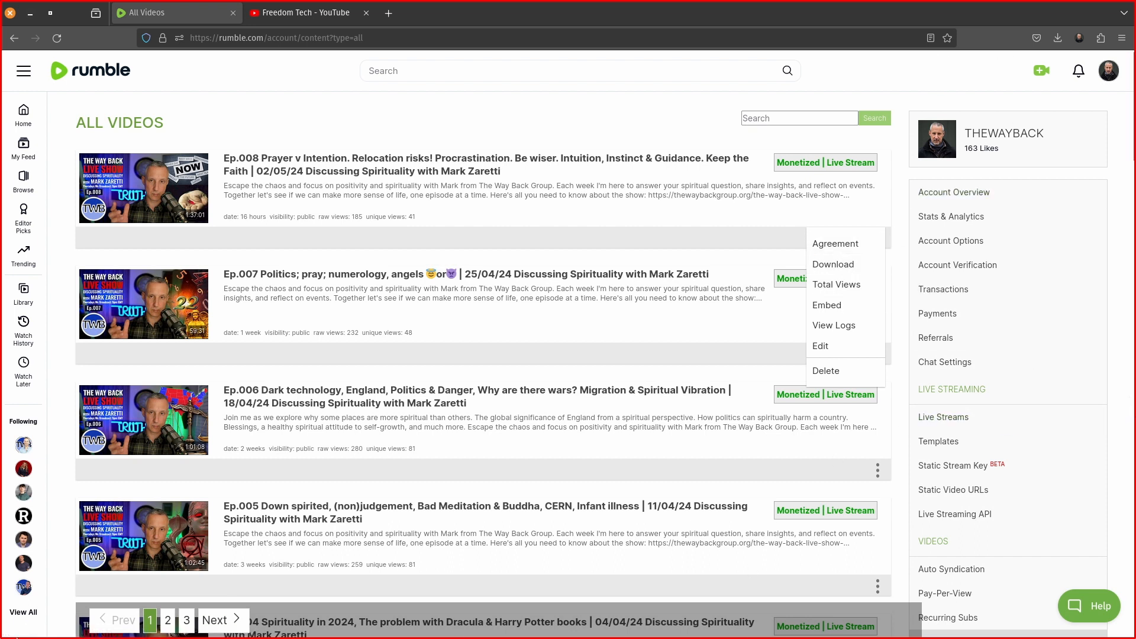
pyautogui.moveTo(15, 366)
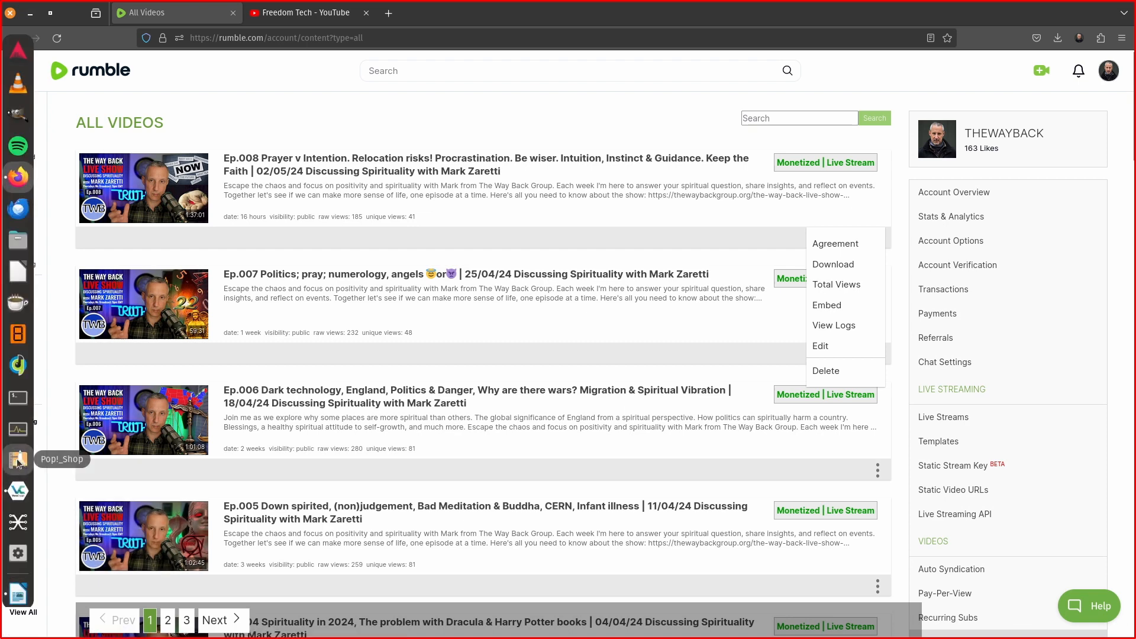
# Browse Files through Other Locations to the TWB-Archive drive's TWB-Live-Show folder.
pyautogui.click(17, 240)
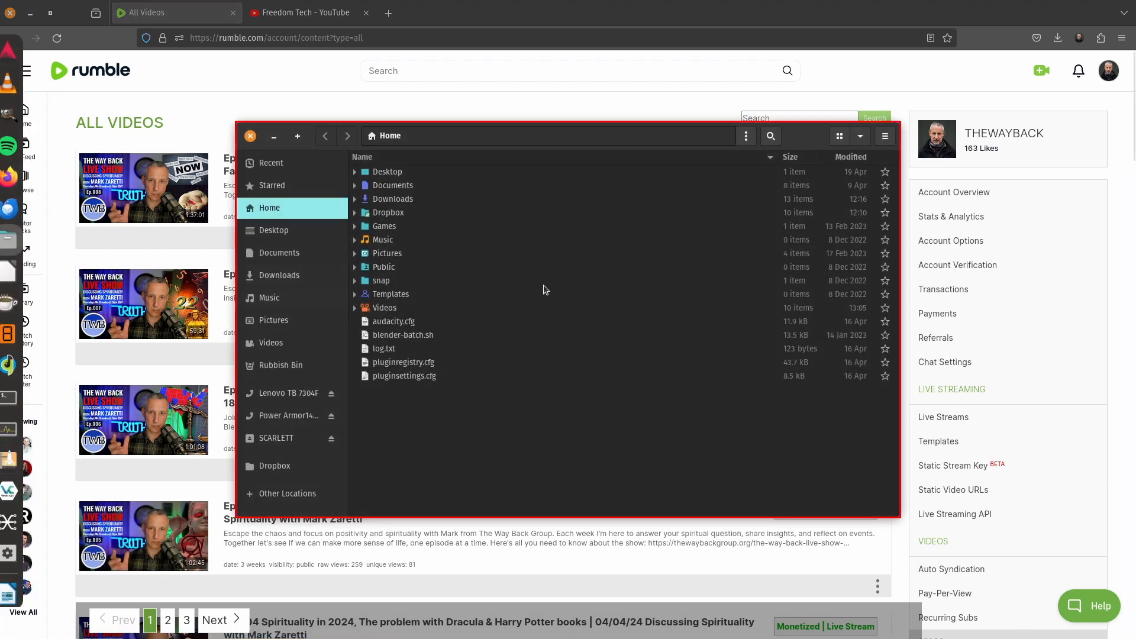
pyautogui.click(288, 252)
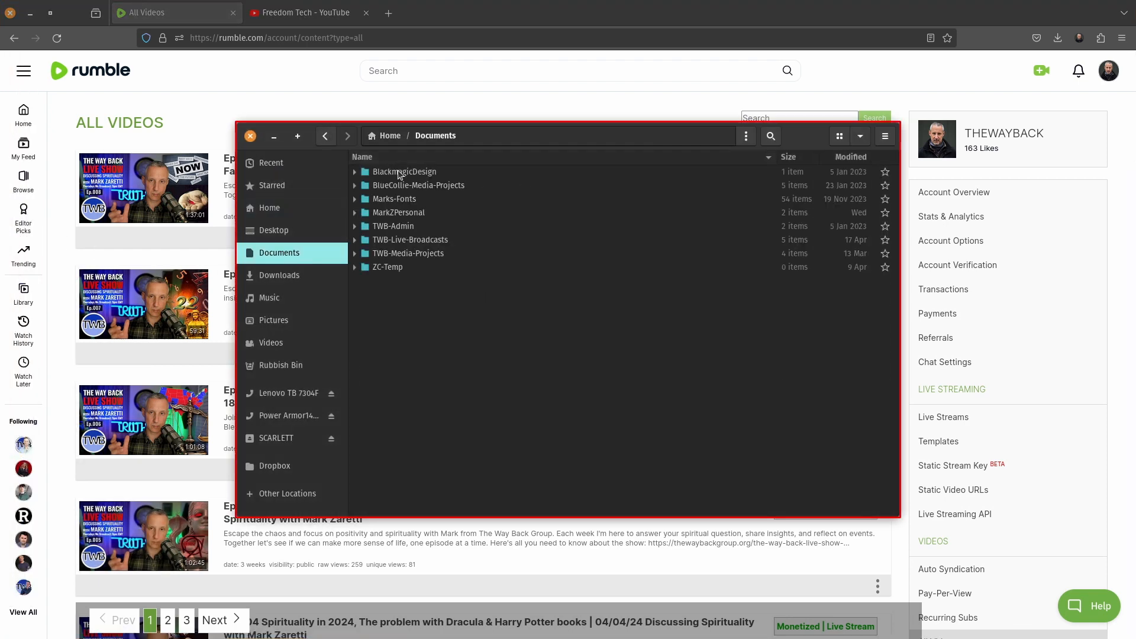
pyautogui.doubleClick(411, 239)
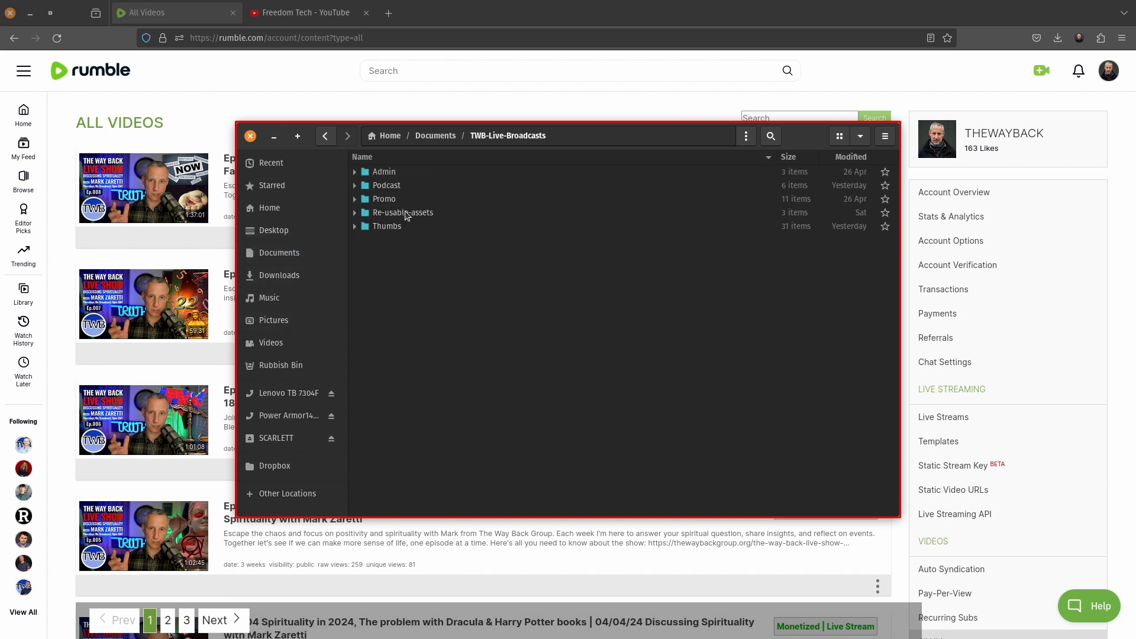
pyautogui.doubleClick(402, 186)
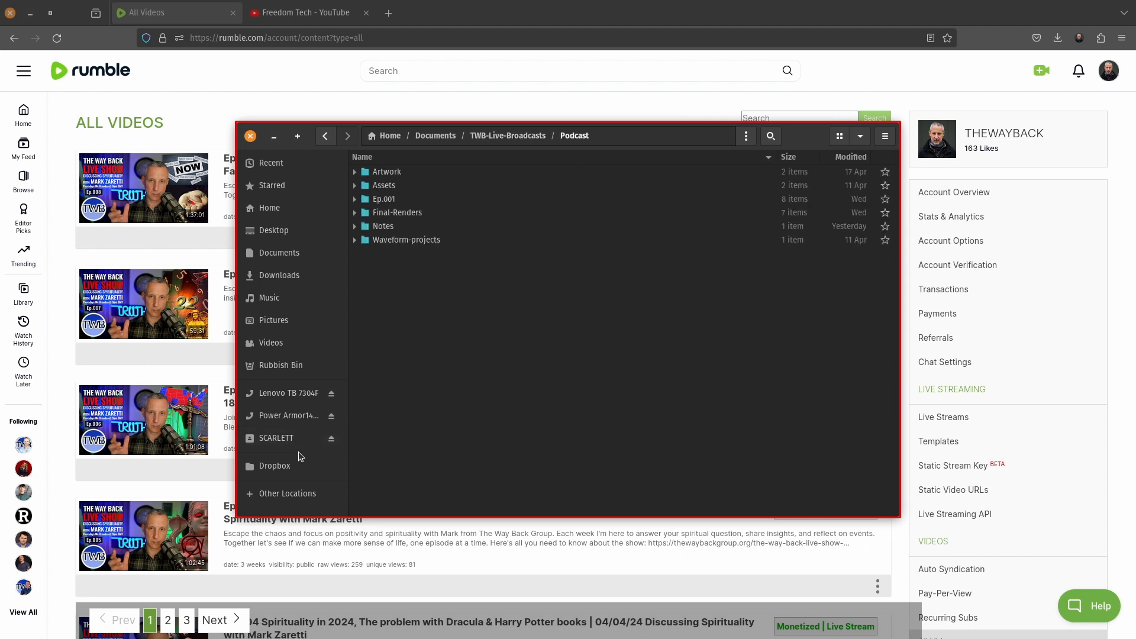
pyautogui.click(286, 495)
pyautogui.click(405, 214)
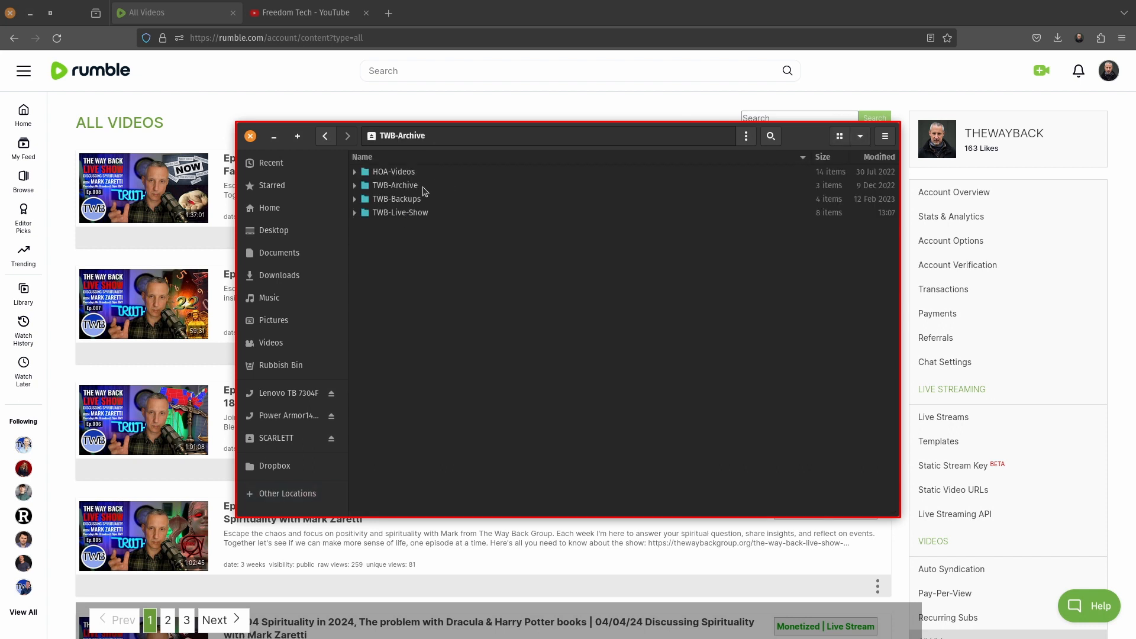
pyautogui.doubleClick(404, 214)
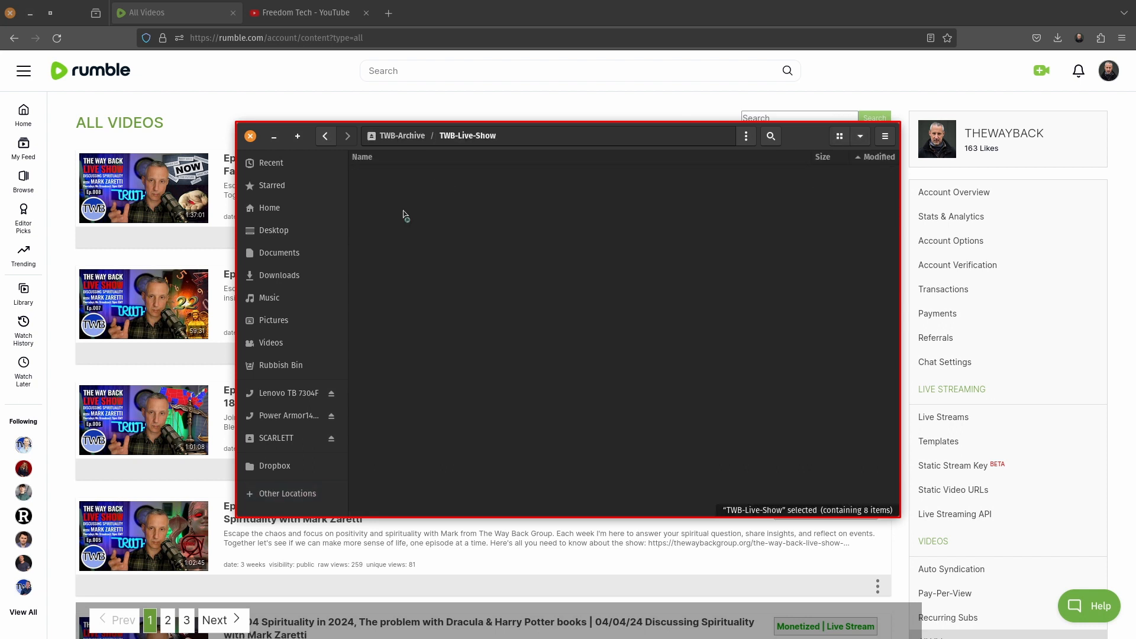
# Open TWB-Live-Ep008.mp4 with Audacity using Open With Other Application.
pyautogui.click(431, 172)
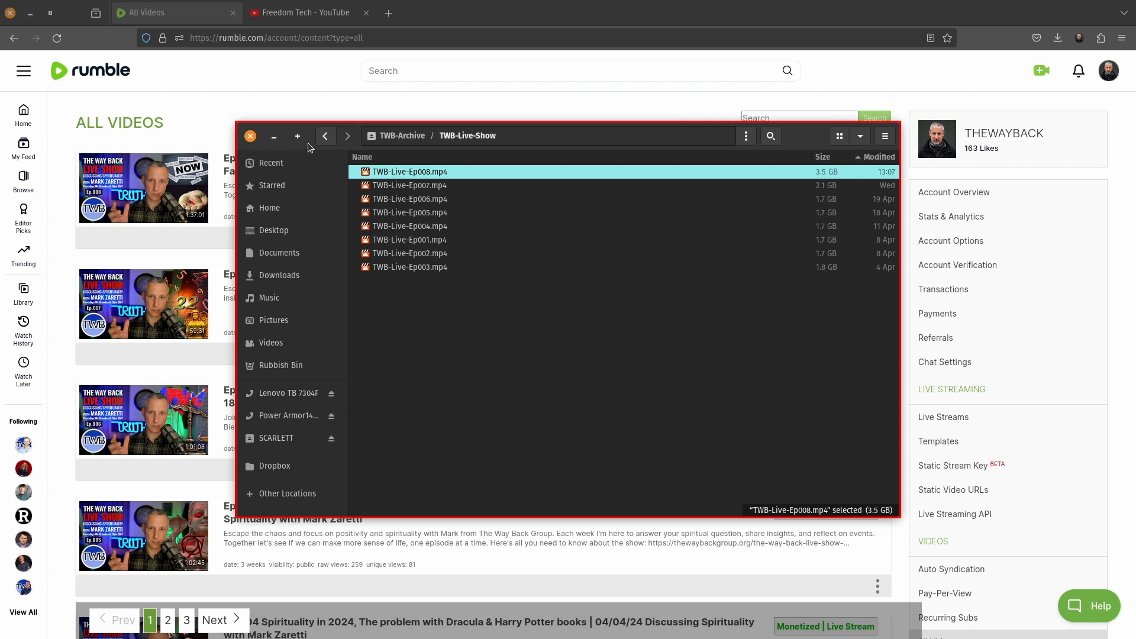
pyautogui.rightClick(411, 173)
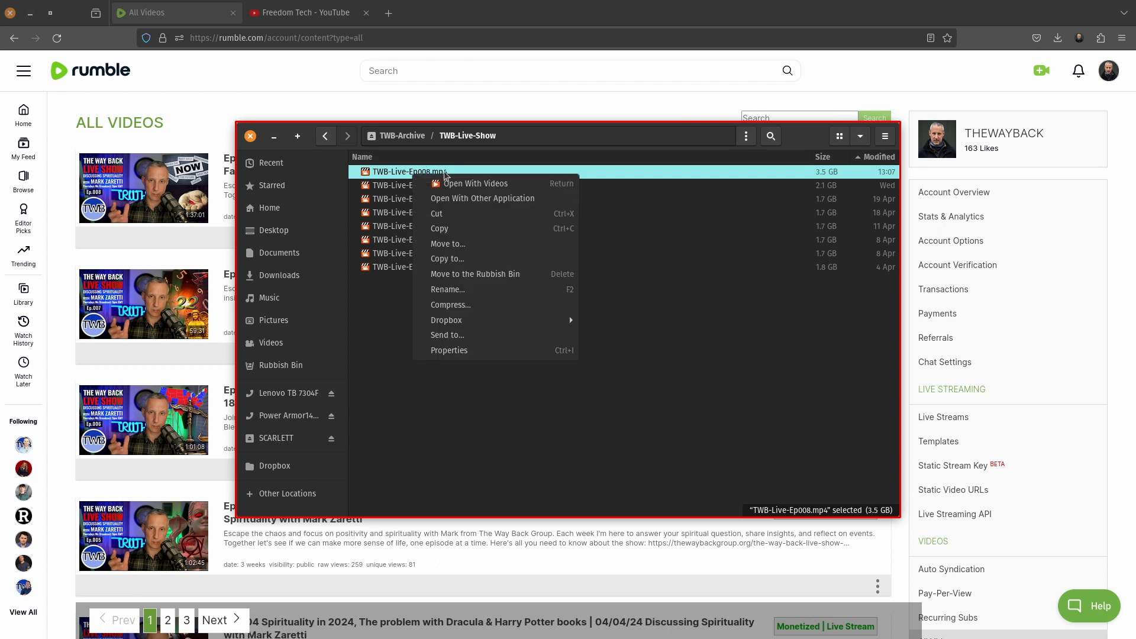
pyautogui.click(501, 200)
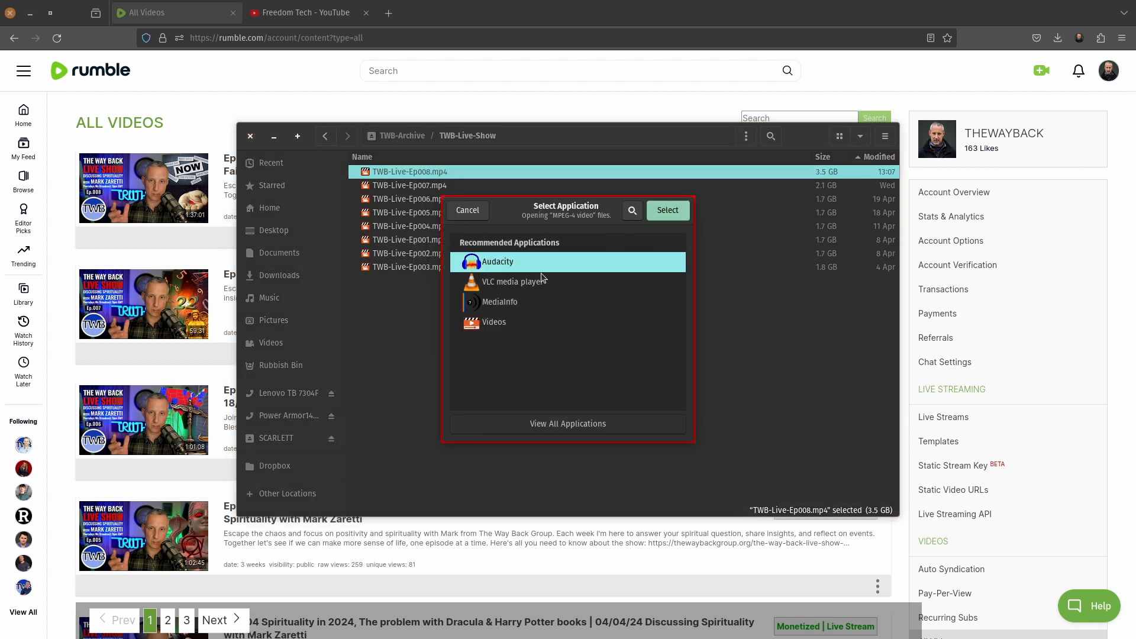
pyautogui.click(667, 211)
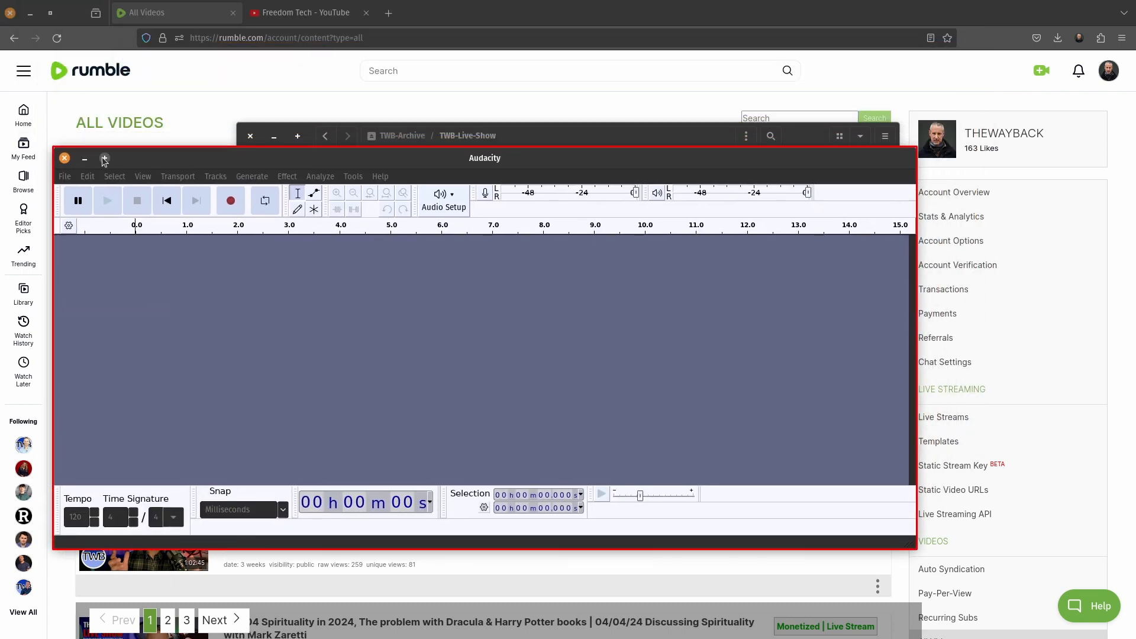
# Maximize the Audacity window and drag the stereo track's bottom edge down to enlarge it.
pyautogui.click(105, 158)
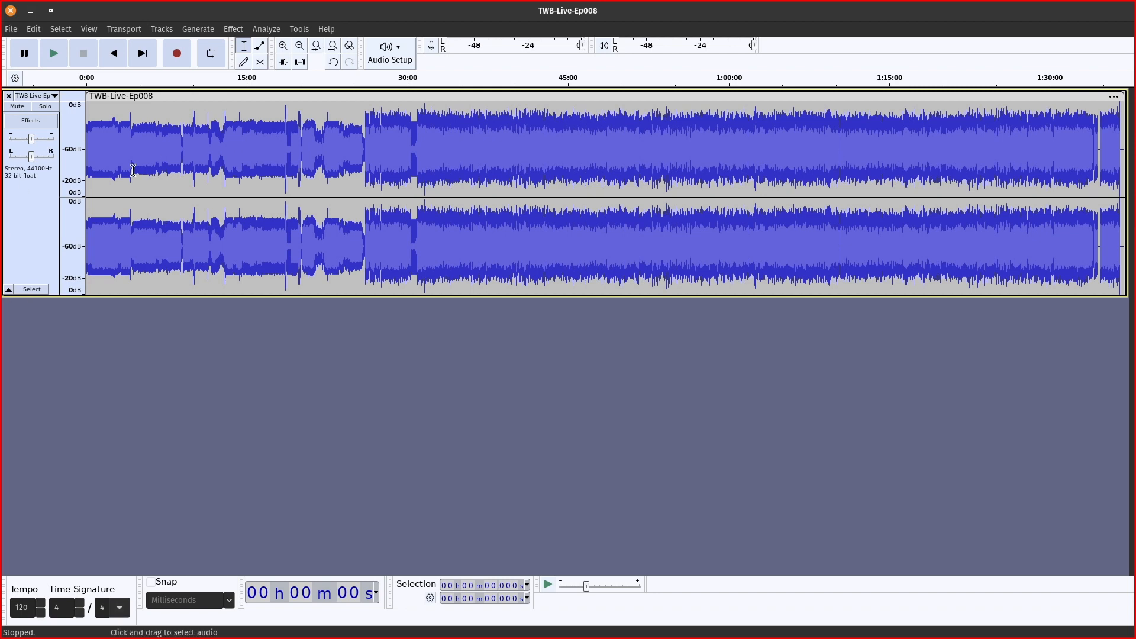
pyautogui.moveTo(234, 296); pyautogui.dragTo(232, 508)
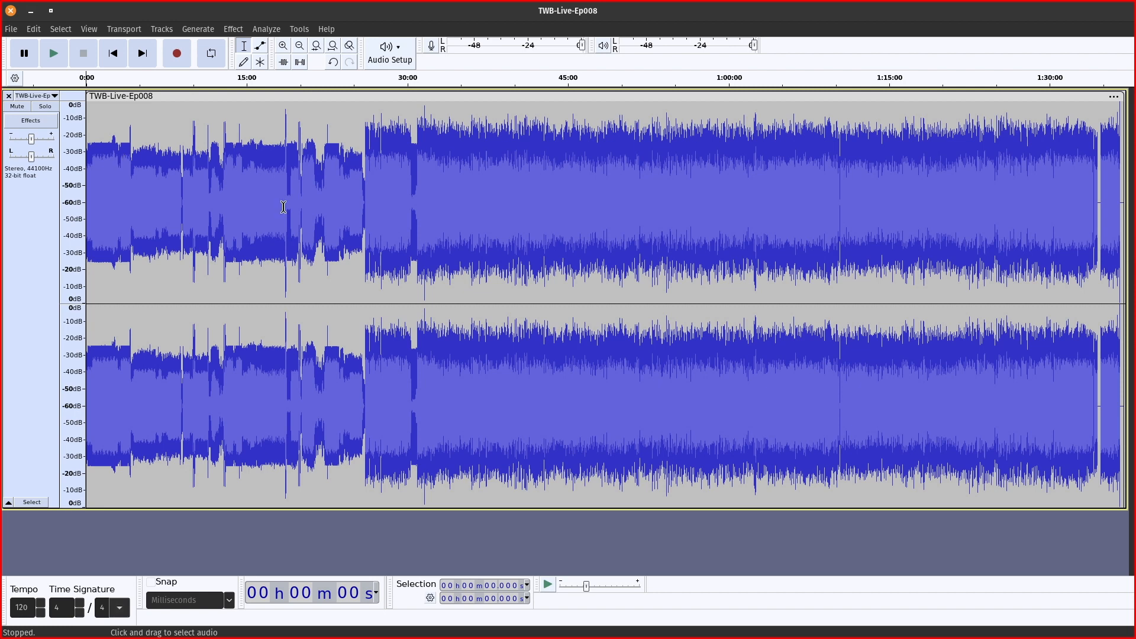
# Listen around 25:05–26:01.9 to find where the show's opening should be cut.
pyautogui.click(355, 206)
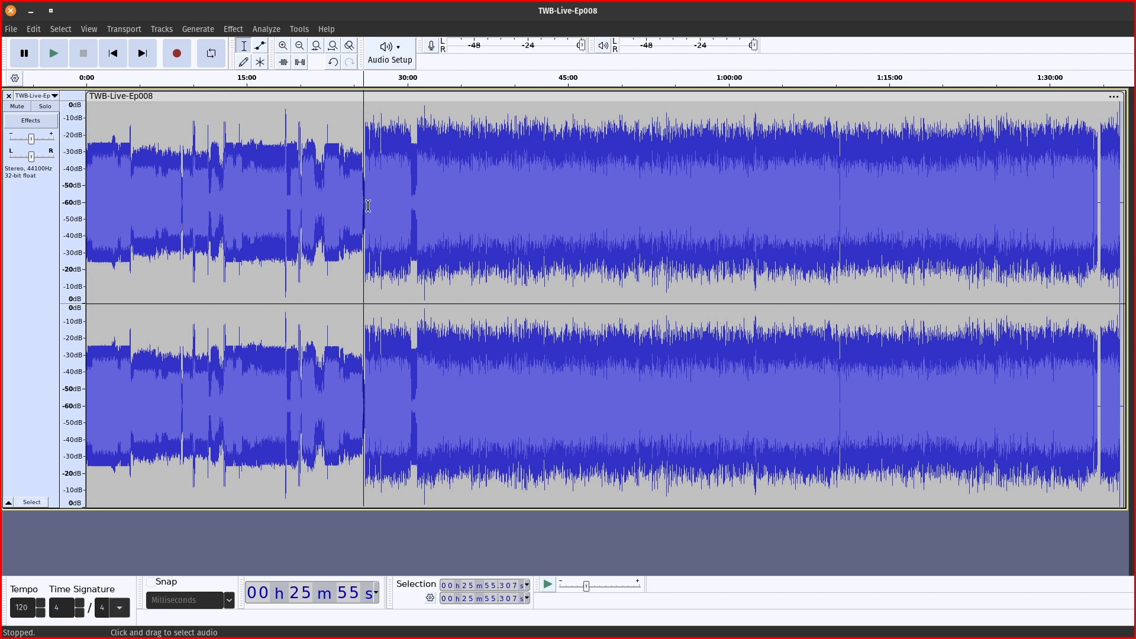
pyautogui.press('space')
pyautogui.click(365, 195)
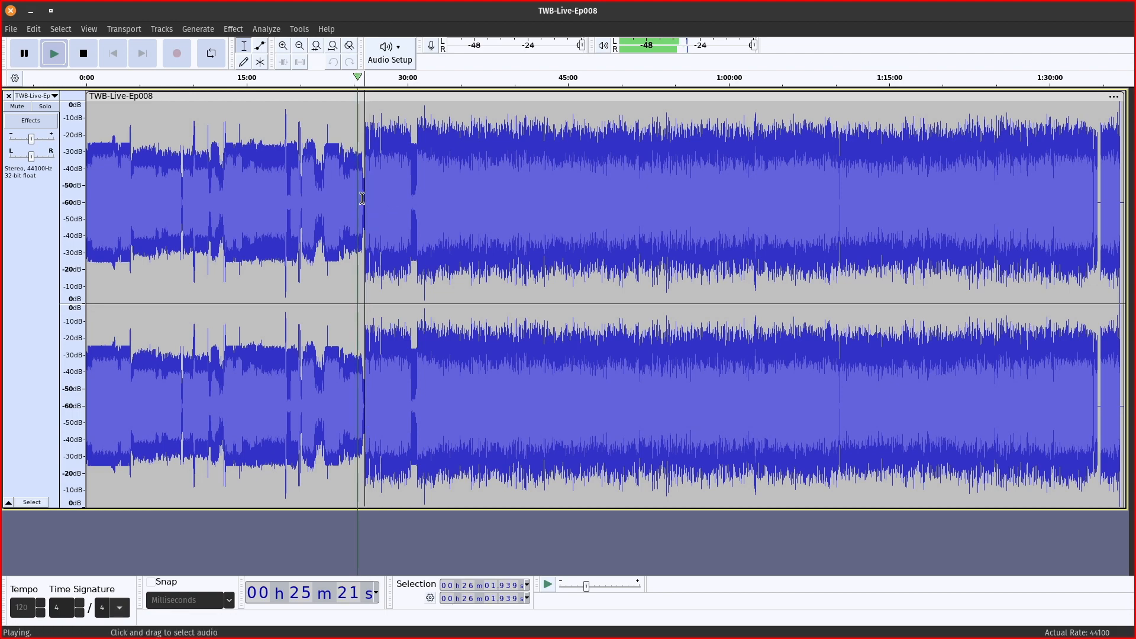
pyautogui.scroll(3, 157, 454)
pyautogui.press('space')
pyautogui.scroll(1, 330, 300)
pyautogui.scroll(-1, 330, 301)
pyautogui.hscroll(-8, 329, 302)
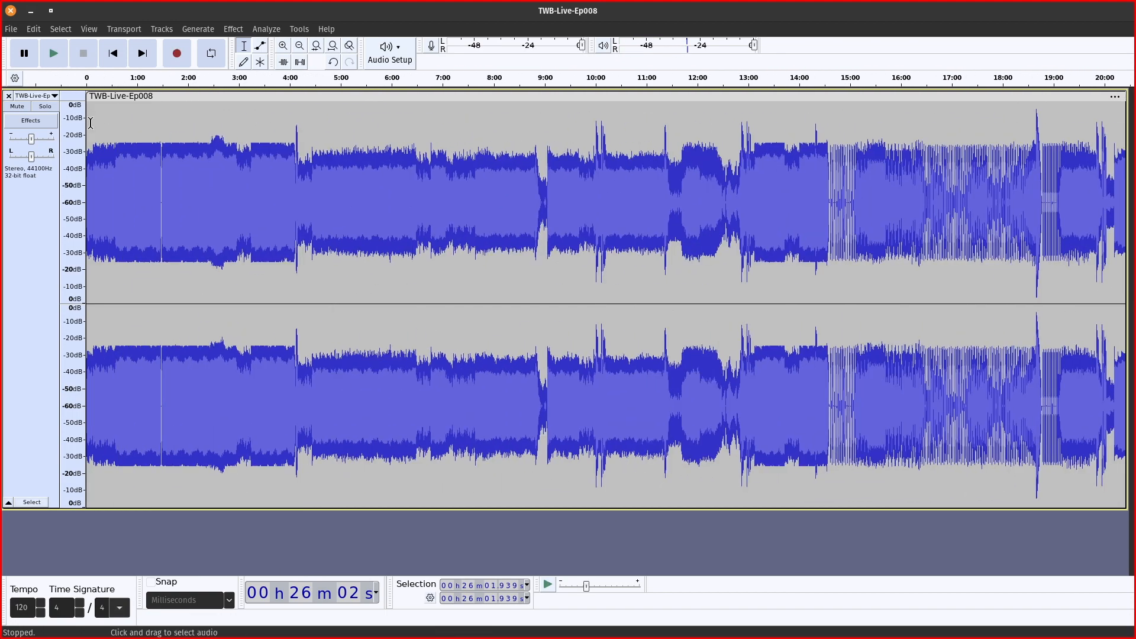
pyautogui.press('space')
pyautogui.hotkey('ctrl', 'f')
pyautogui.click(871, 187)
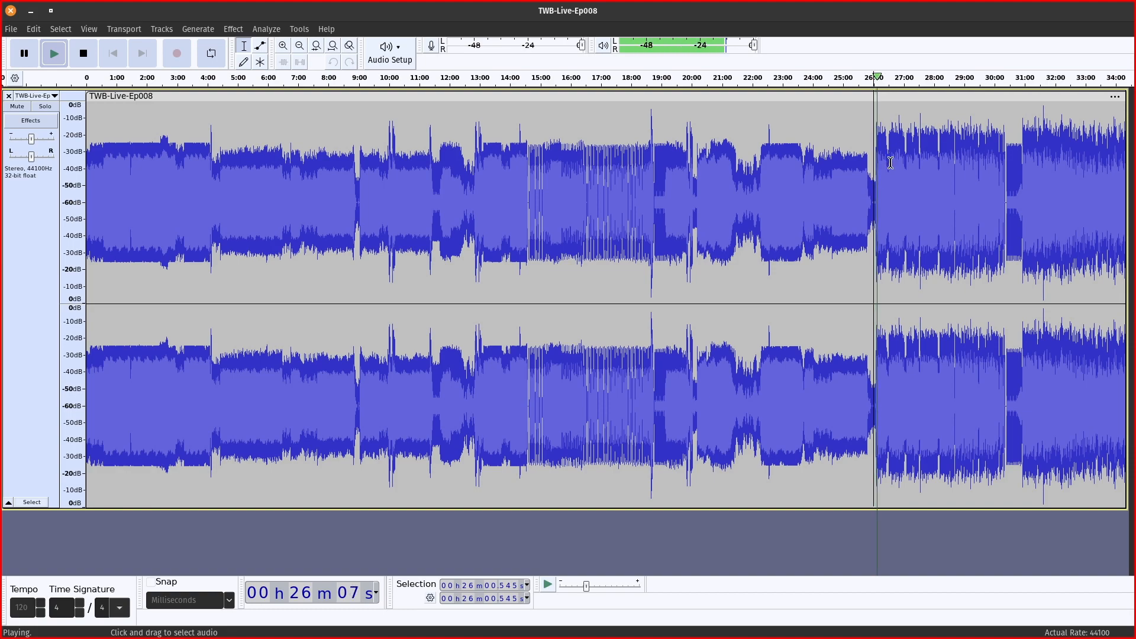
pyautogui.press('space')
pyautogui.click(872, 190)
# Select everything from 0:00 to 26:01.9 and delete the opening section.
pyautogui.hscroll(10, 160, 222)
pyautogui.scroll(-2, 158, 225)
pyautogui.scroll(-2, 158, 226)
pyautogui.scroll(6, 145, 196)
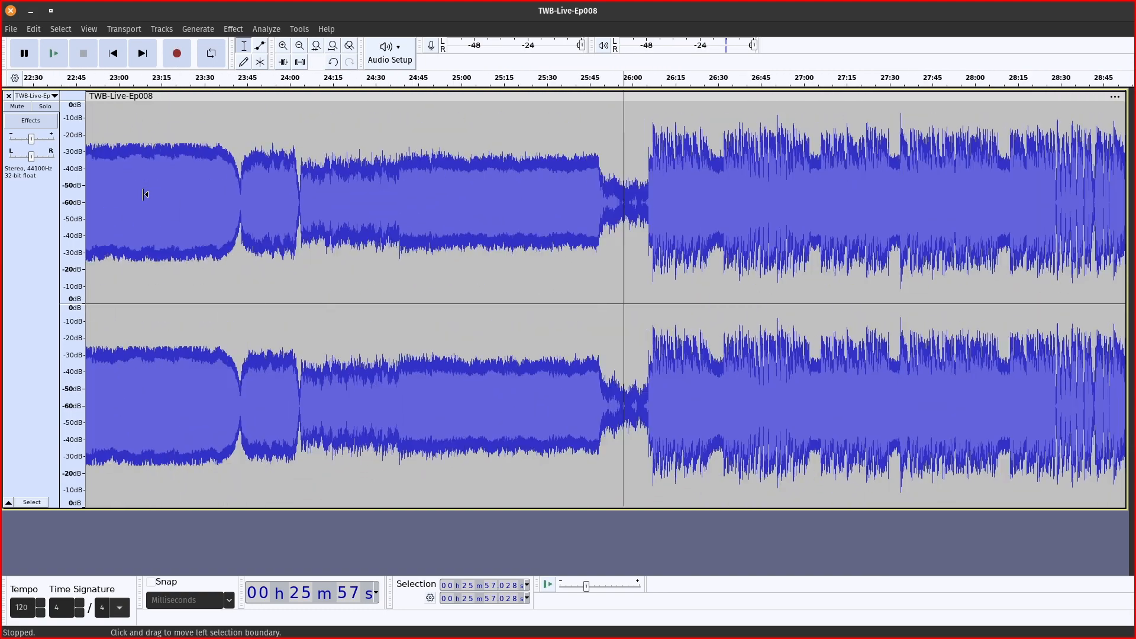
pyautogui.moveTo(731, 188); pyautogui.dragTo(193, 184)
pyautogui.scroll(-5, 193, 185)
pyautogui.hscroll(-2, 193, 182)
pyautogui.moveTo(92, 110); pyautogui.dragTo(87, 112)
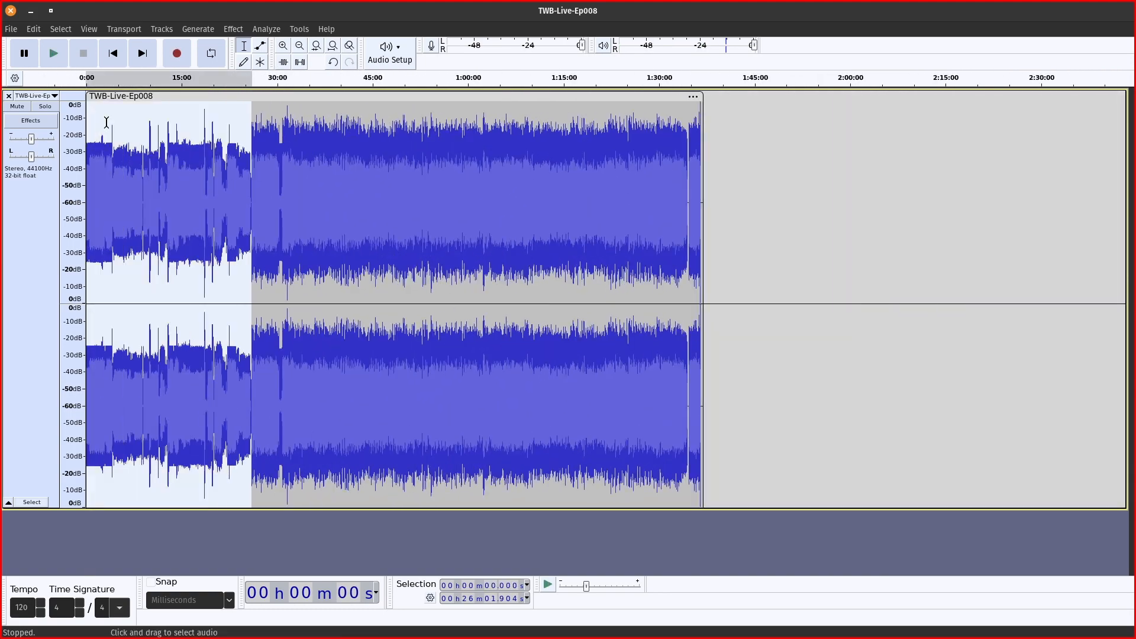
pyautogui.press('Delete')
# Listen near 1:10:26 and delete the recording's tail past 1:10:34.
pyautogui.click(523, 127)
pyautogui.press('space')
pyautogui.scroll(4, 523, 117)
pyautogui.scroll(1, 524, 117)
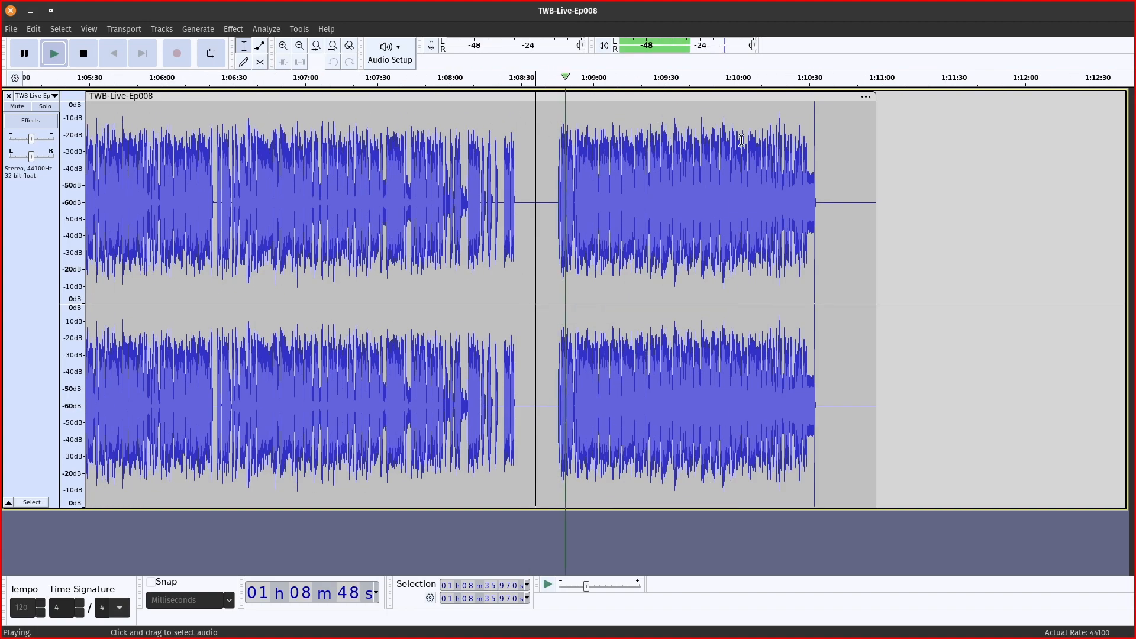
pyautogui.click(802, 174)
pyautogui.press('space')
pyautogui.moveTo(820, 184); pyautogui.dragTo(999, 228)
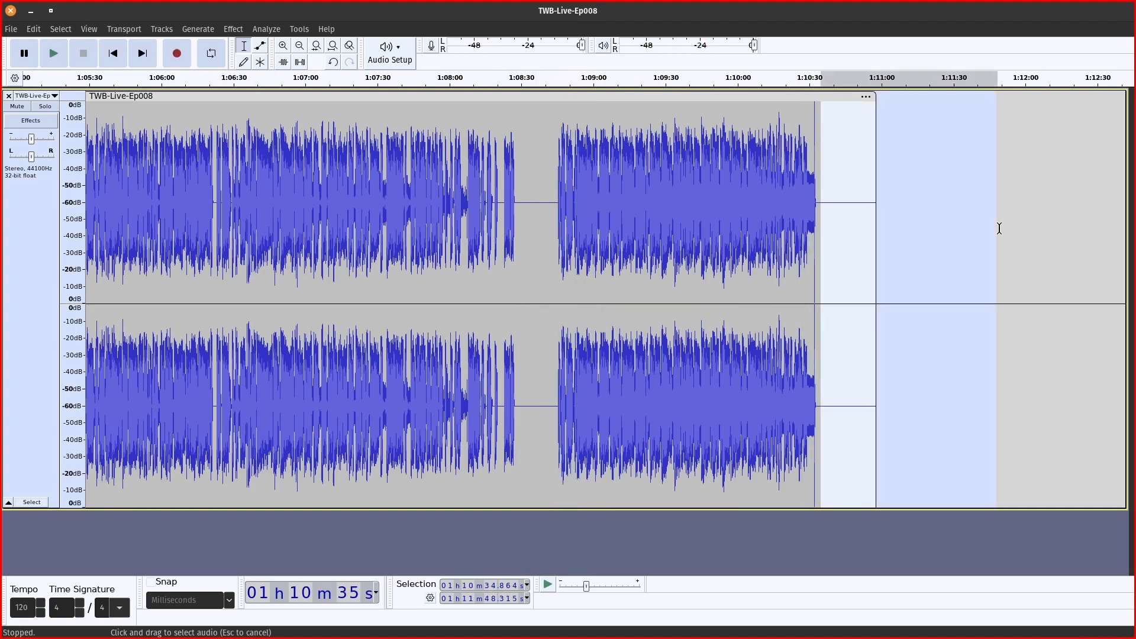
pyautogui.press('Delete')
# Play from around 43:32–44:22 to locate a pause of pure background noise.
pyautogui.hscroll(-12, 533, 254)
pyautogui.scroll(-3, 255, 302)
pyautogui.hscroll(-20, 255, 303)
pyautogui.scroll(-3, 255, 302)
pyautogui.keyDown('shift'); pyautogui.click(216, 237); pyautogui.keyUp('shift')
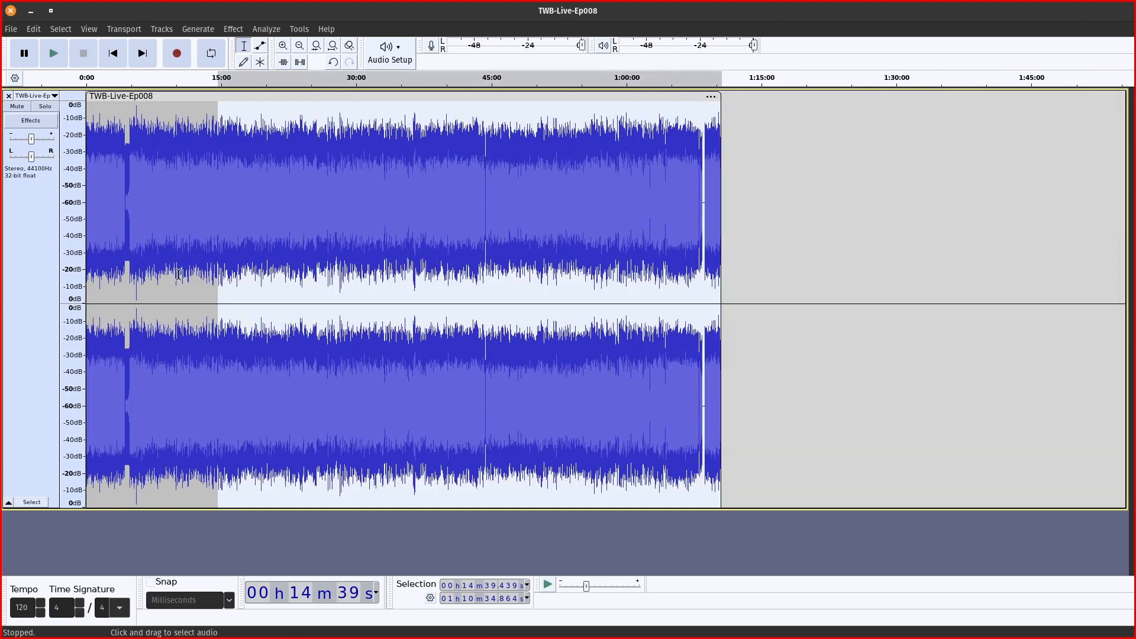
pyautogui.click(484, 210)
pyautogui.scroll(-1, 479, 210)
pyautogui.scroll(6, 325, 213)
pyautogui.click(725, 246)
pyautogui.press('space')
pyautogui.click(323, 200)
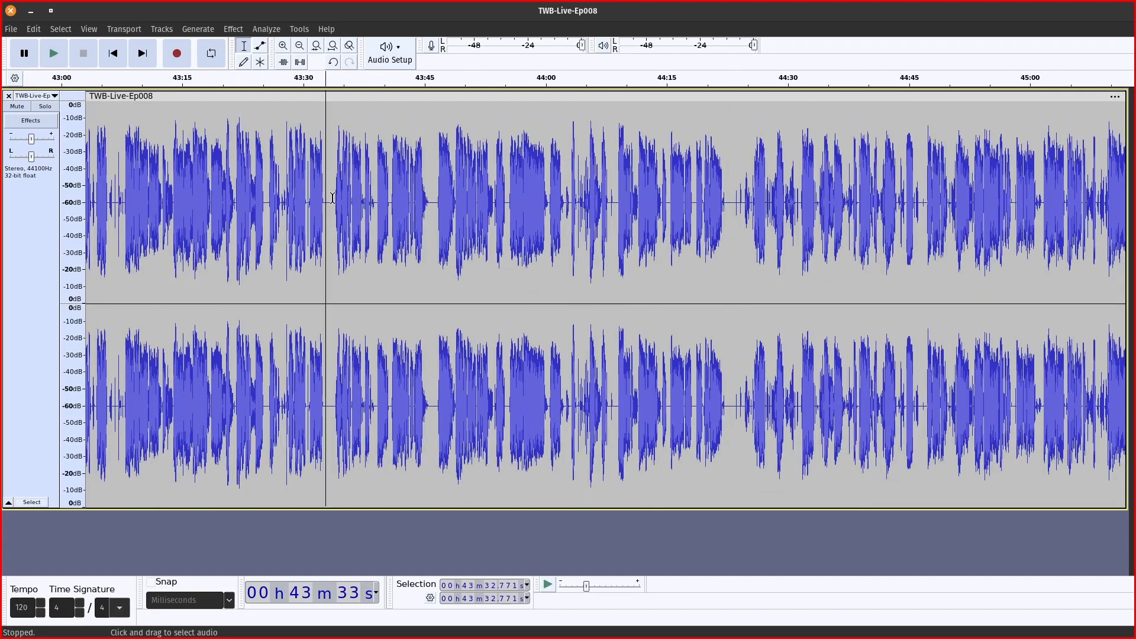
pyautogui.press('space')
# Select the half-second noise stretch at 38:37.001–38:37.571.
pyautogui.scroll(2, 211, 248)
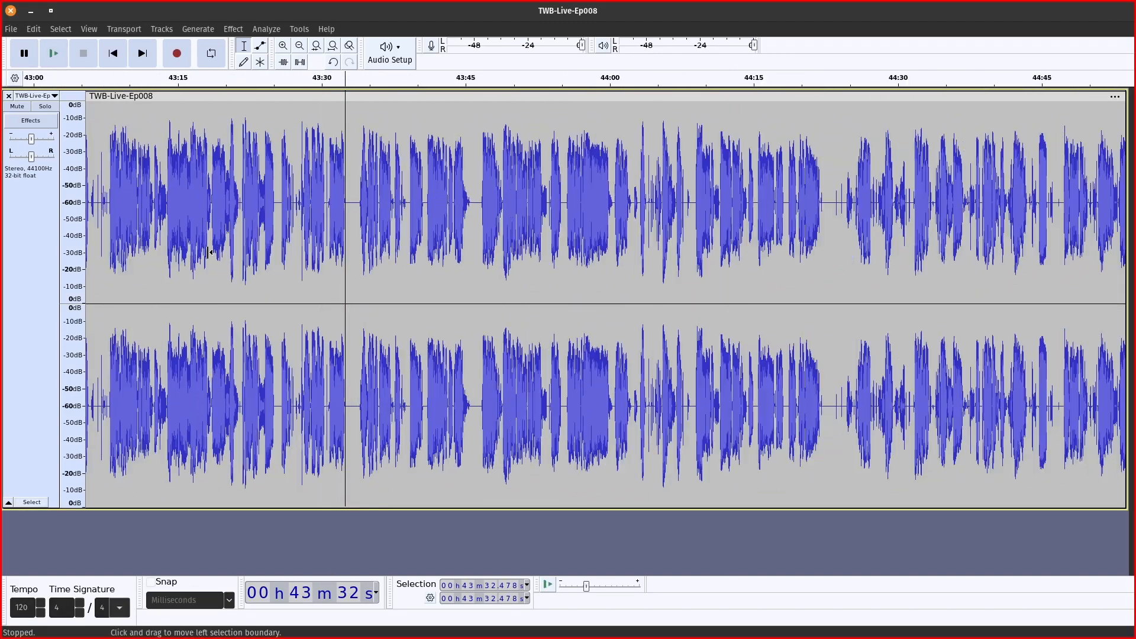
pyautogui.hscroll(-20, 255, 215)
pyautogui.moveTo(301, 206); pyautogui.dragTo(318, 203)
pyautogui.hscroll(-16, 183, 245)
pyautogui.hscroll(-20, 182, 245)
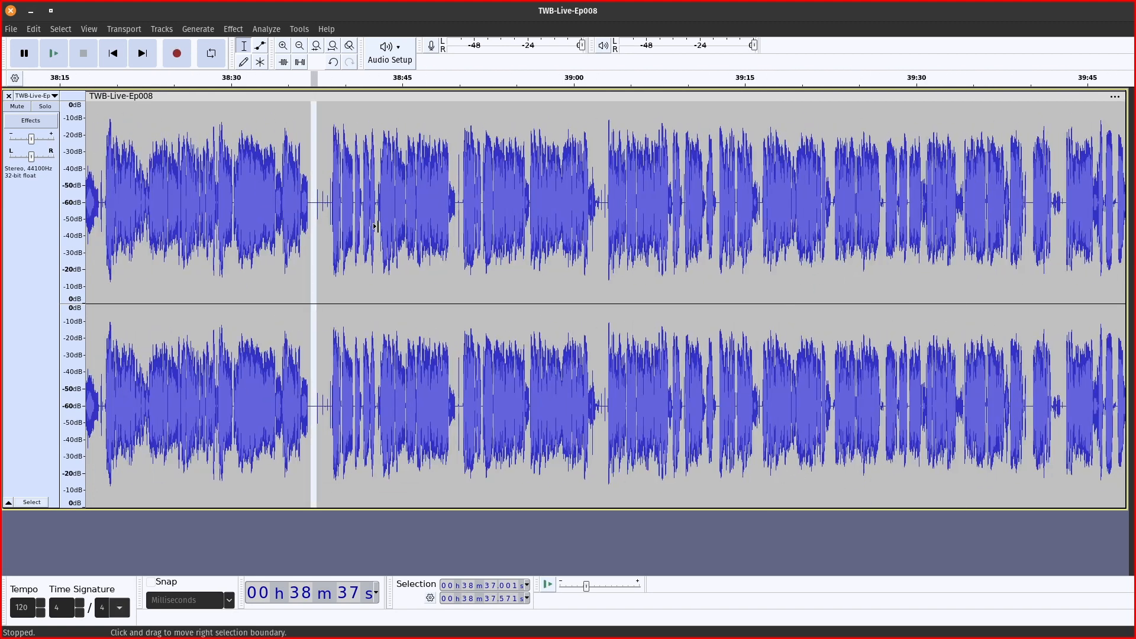
# Listen to the selected pause and capture it with Noise Reduction's Get Noise Profile.
pyautogui.press('space')
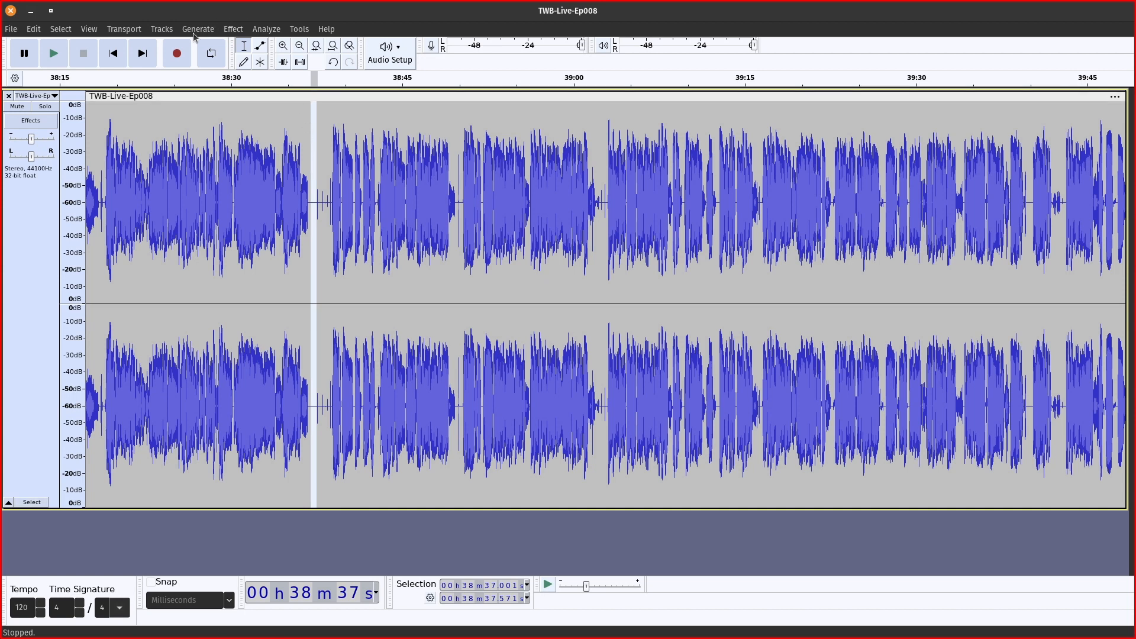
pyautogui.click(235, 31)
pyautogui.moveTo(267, 155)
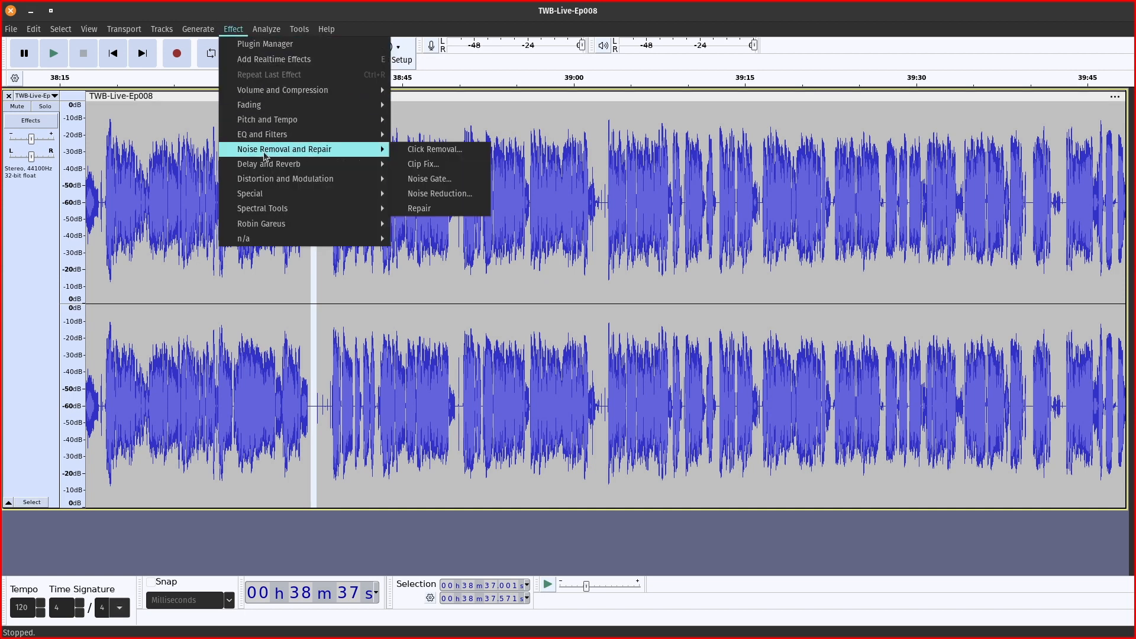
pyautogui.click(433, 194)
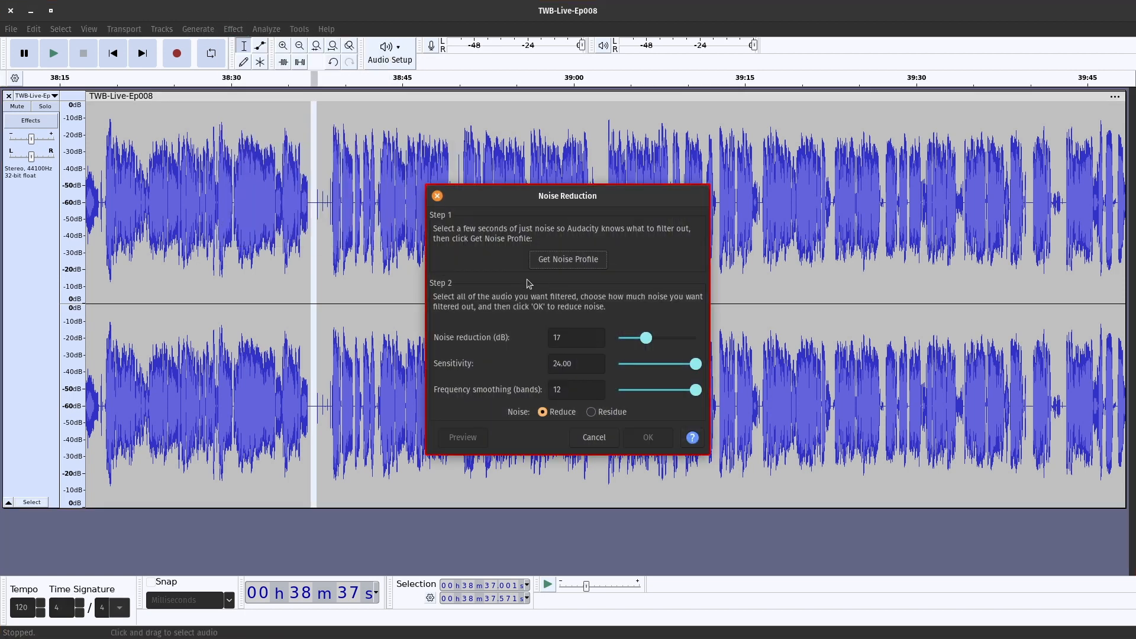
pyautogui.click(567, 260)
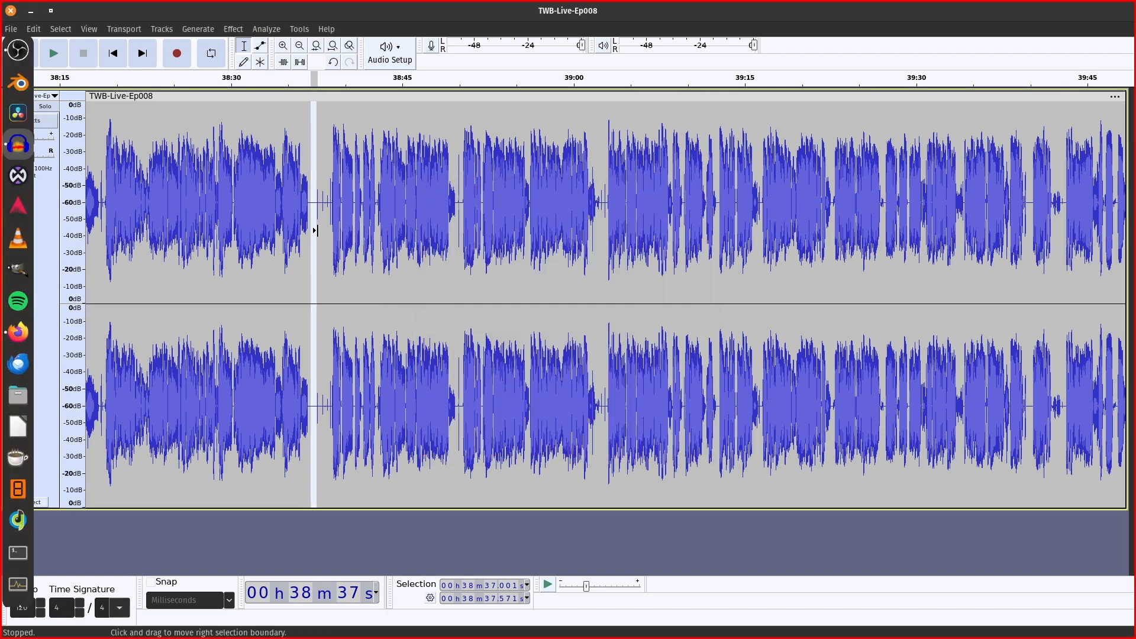
# Select the whole recording and apply Noise Reduction to all of it.
pyautogui.click(379, 240)
pyautogui.hotkey('ctrl', 'a')
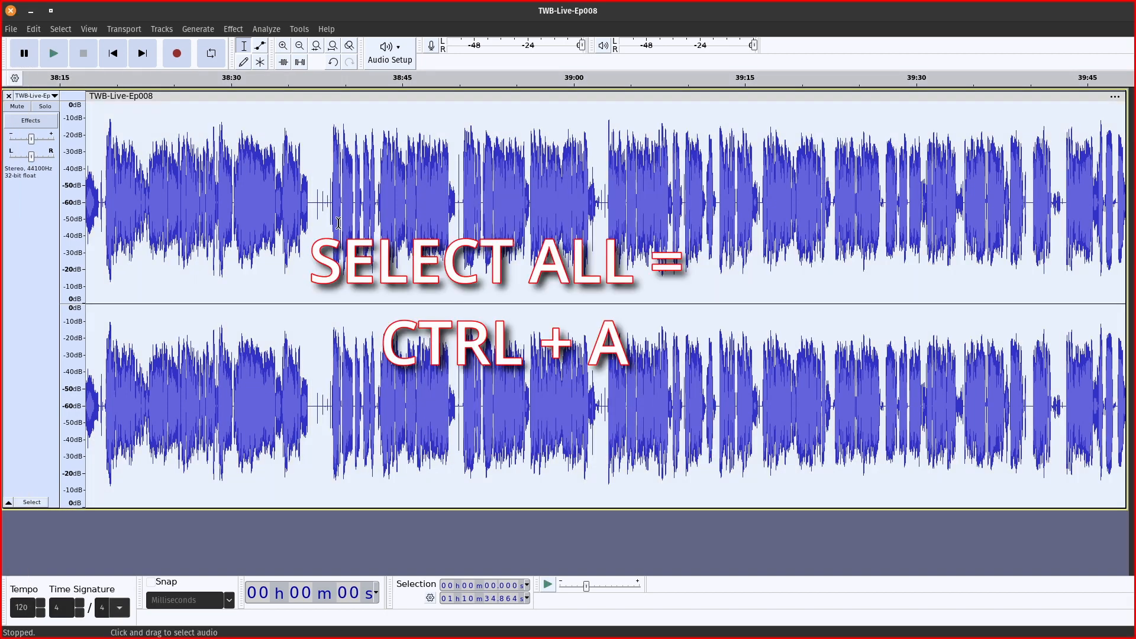
pyautogui.click(233, 30)
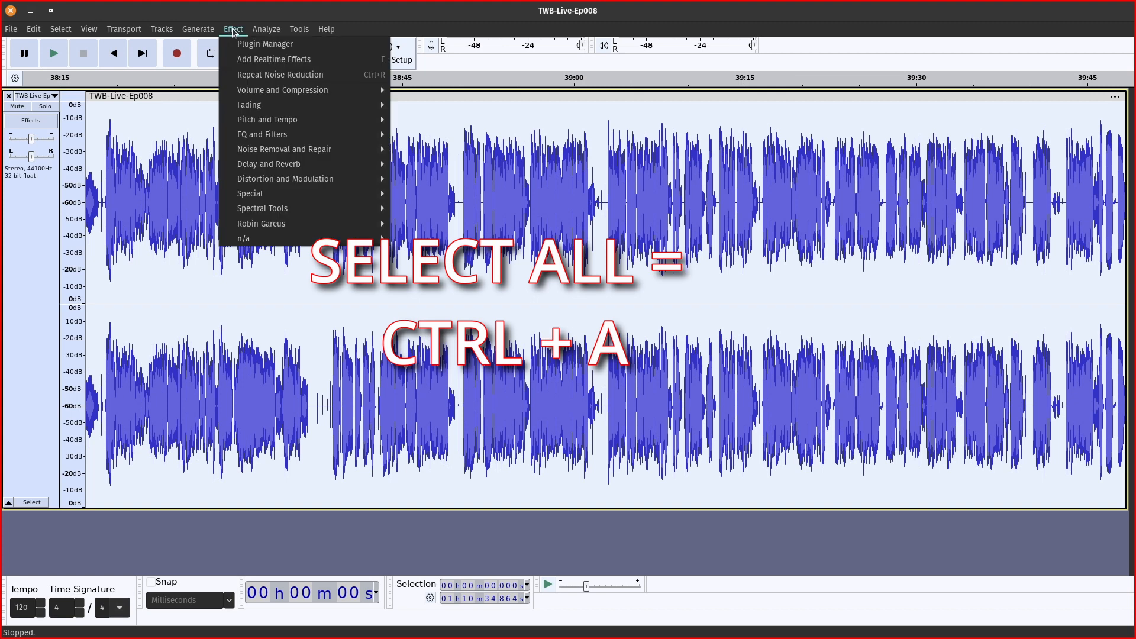
pyautogui.moveTo(300, 183)
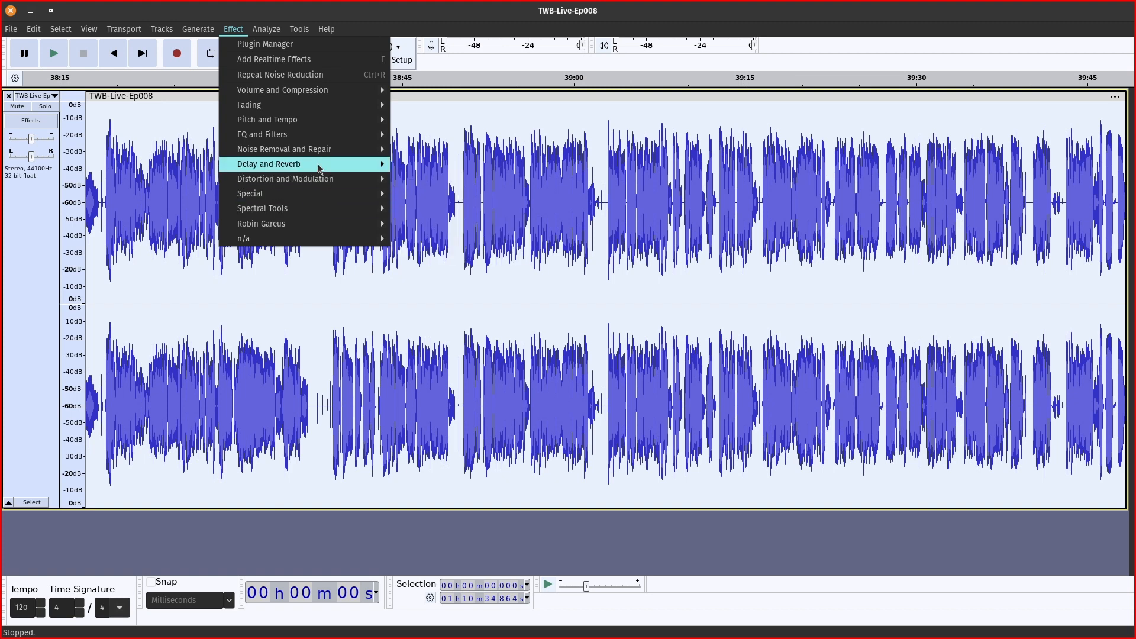
pyautogui.moveTo(327, 152)
pyautogui.click(436, 194)
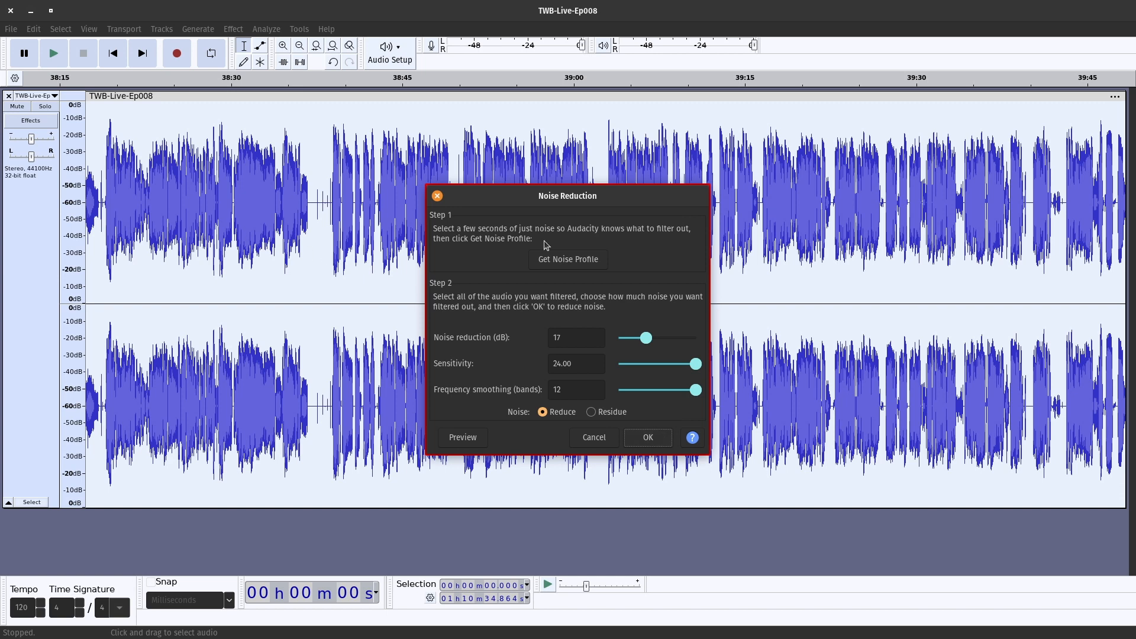
pyautogui.click(657, 441)
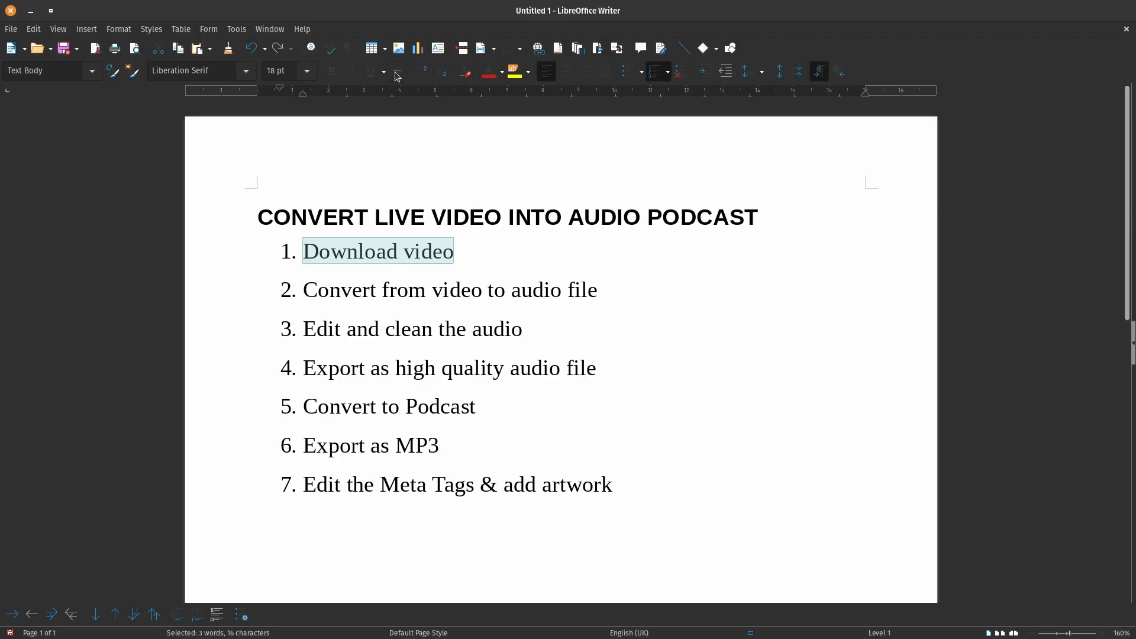
# Strike through the Download video and Convert from video to audio file checklist items.
pyautogui.click(397, 72)
pyautogui.moveTo(286, 291); pyautogui.dragTo(751, 299)
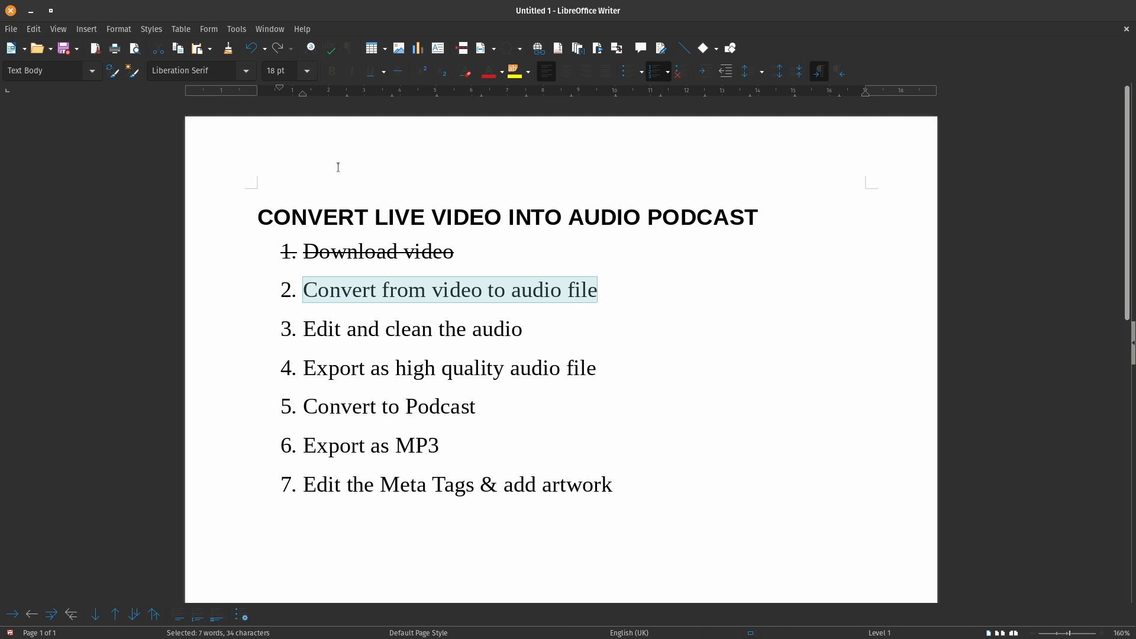
pyautogui.click(401, 75)
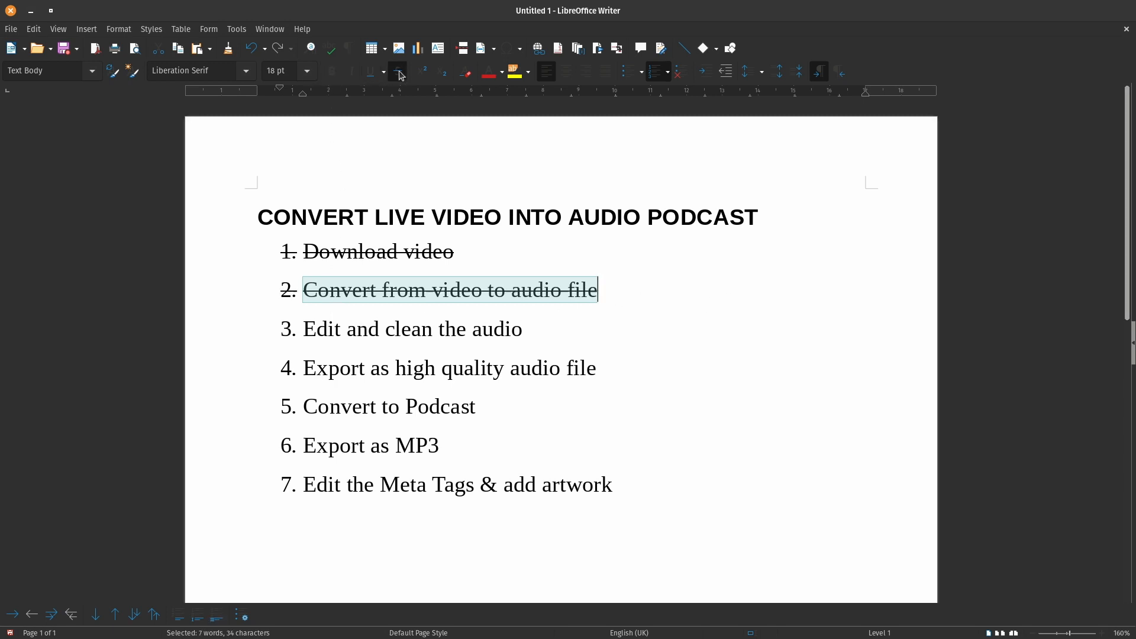
pyautogui.moveTo(306, 330); pyautogui.dragTo(521, 330)
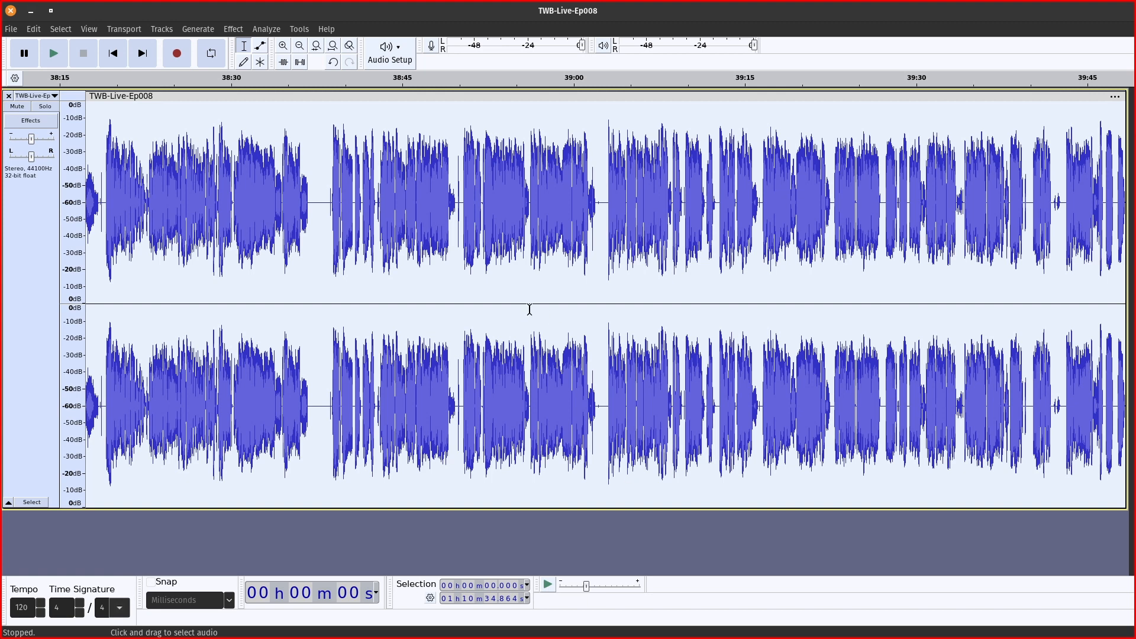
pyautogui.click(315, 267)
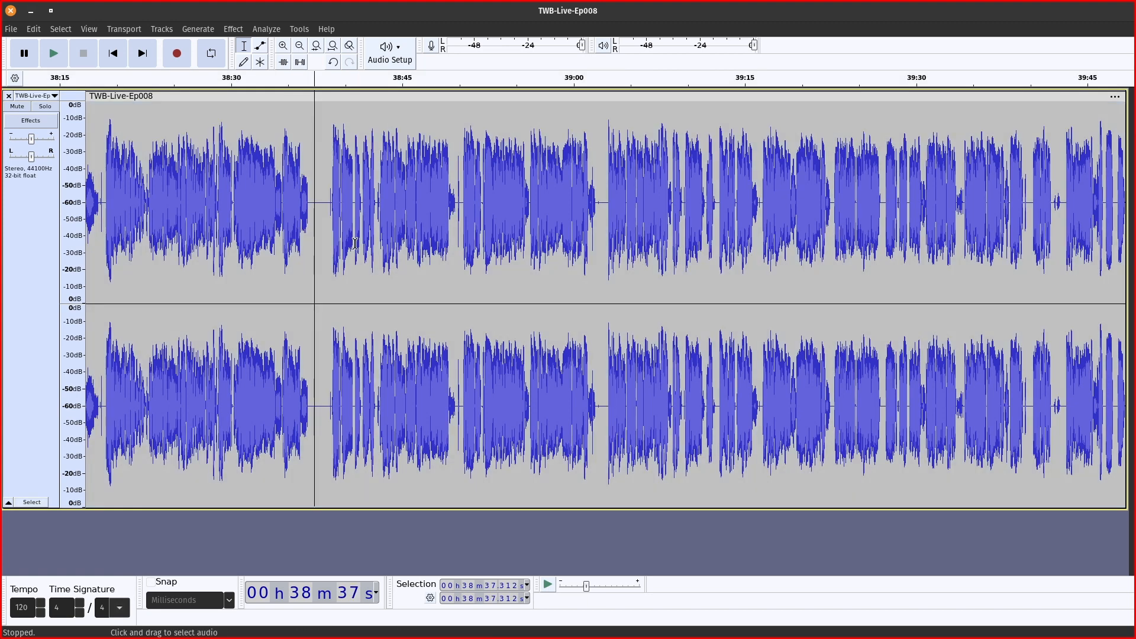
pyautogui.press('space')
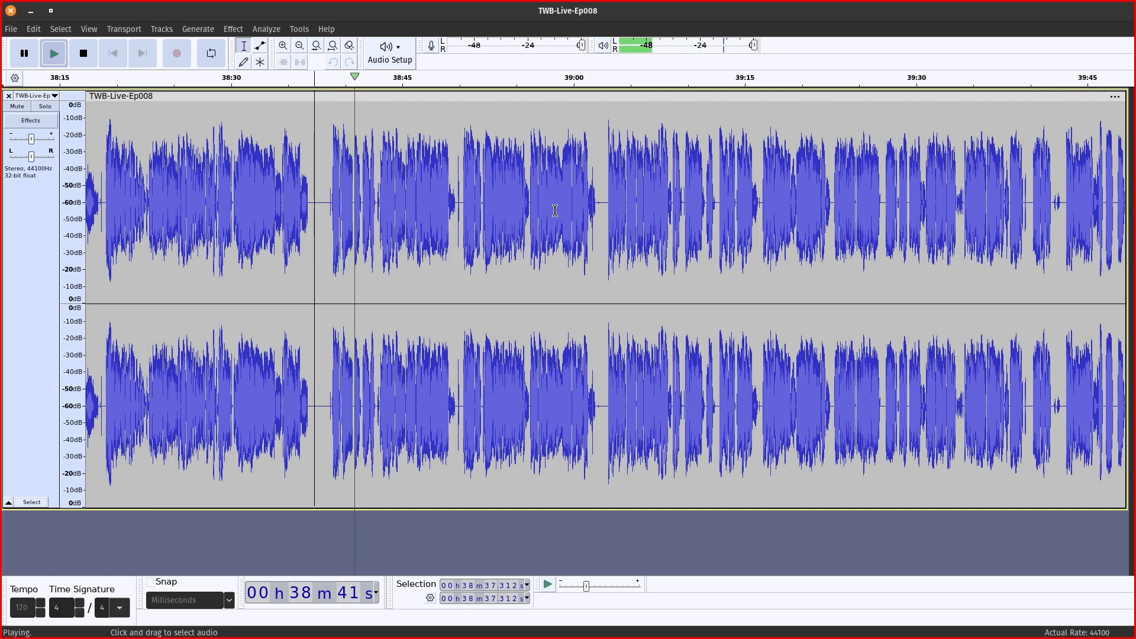
pyautogui.press('space')
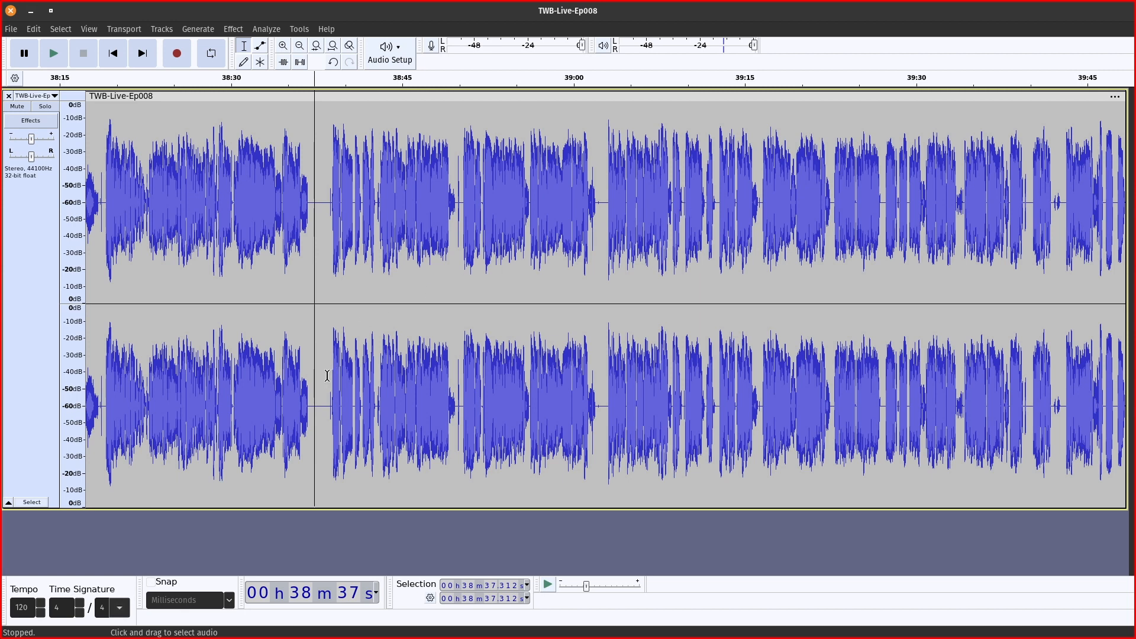
pyautogui.click(341, 196)
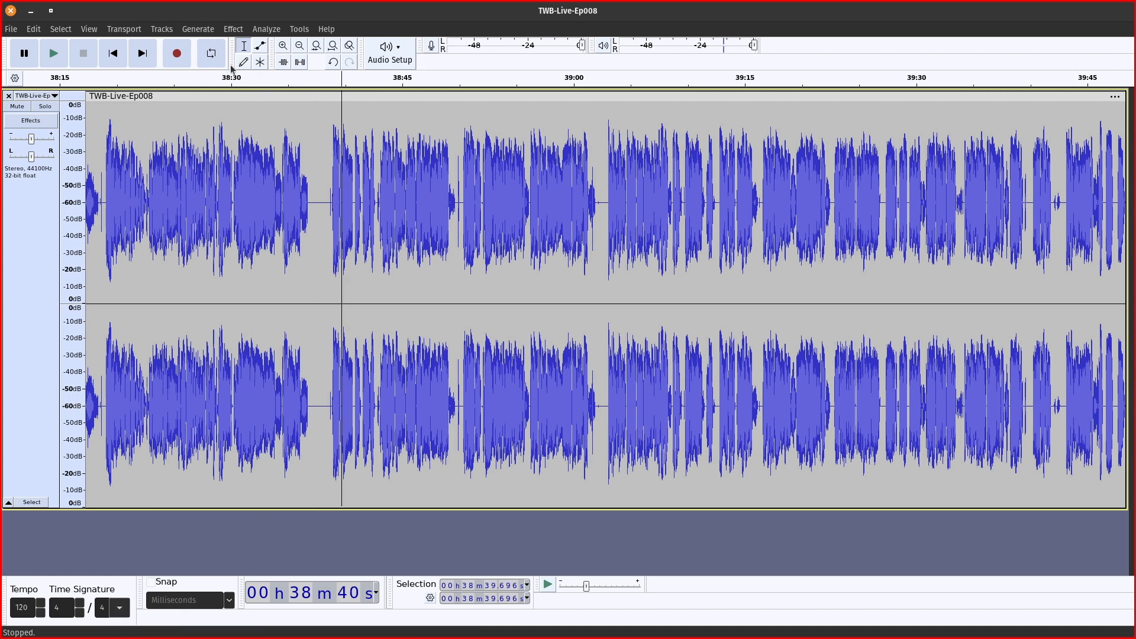
pyautogui.hotkey('ctrl', 'a')
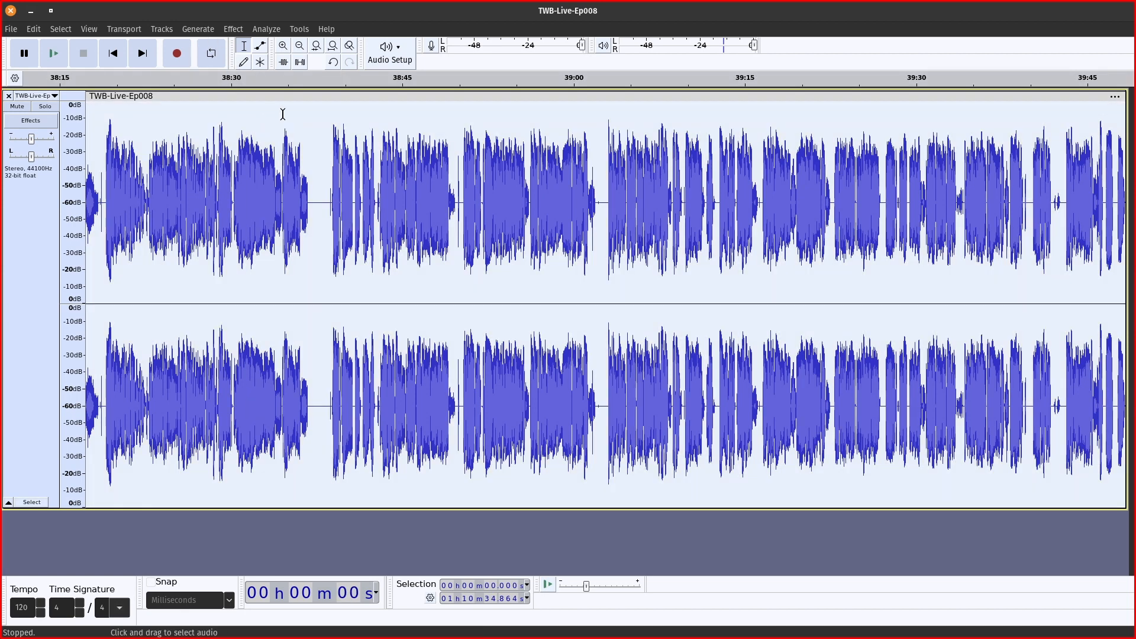
pyautogui.click(208, 29)
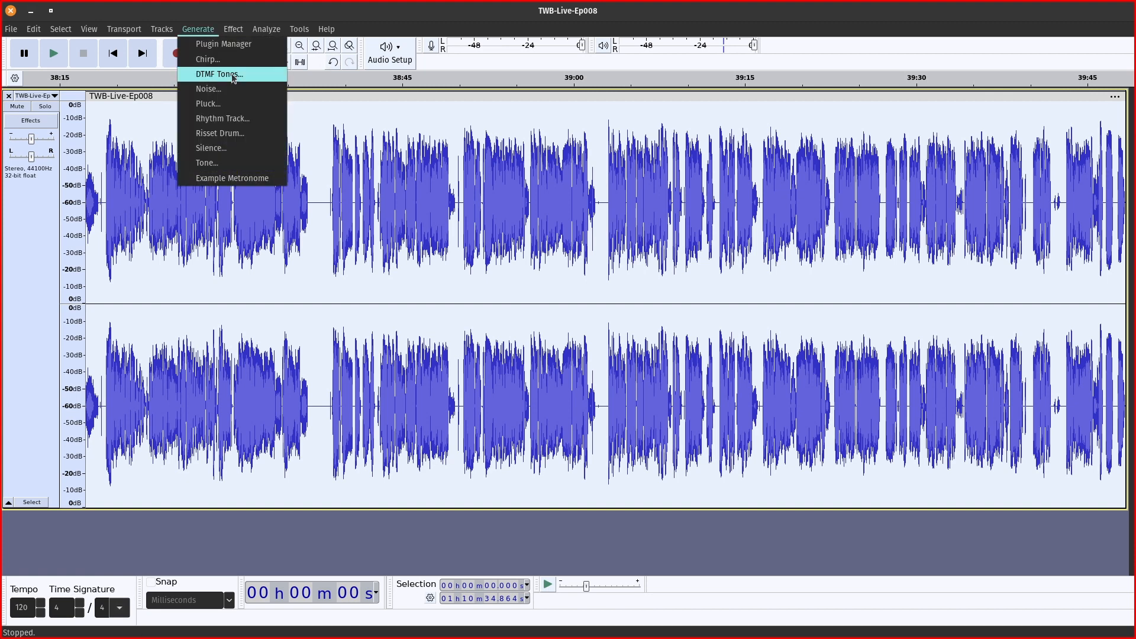
pyautogui.click(233, 29)
pyautogui.moveTo(276, 92)
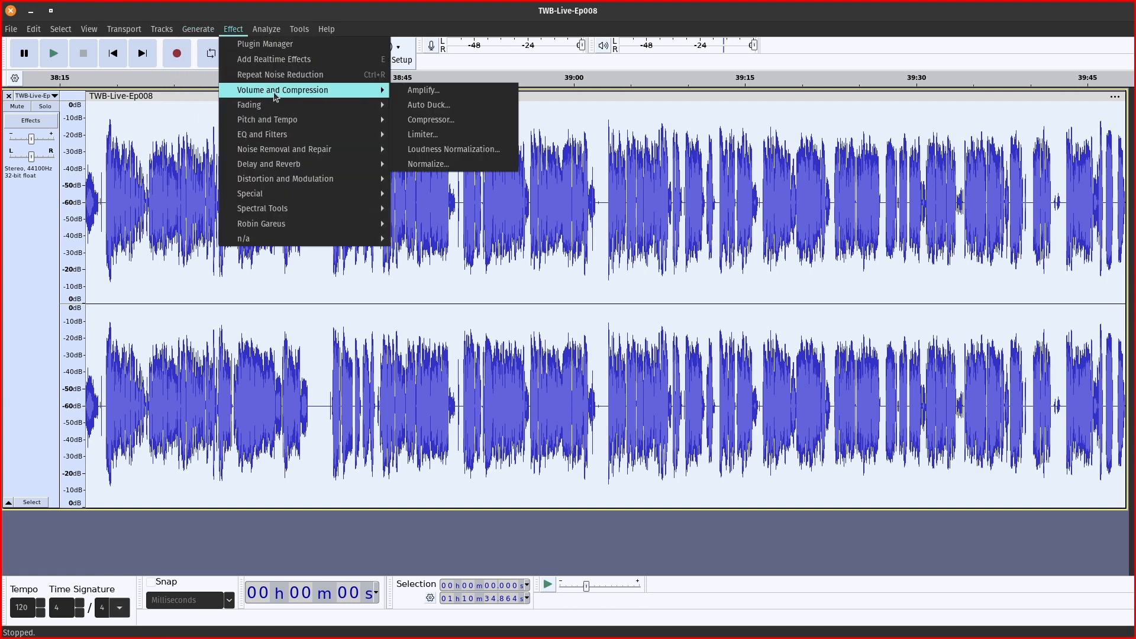
pyautogui.click(432, 164)
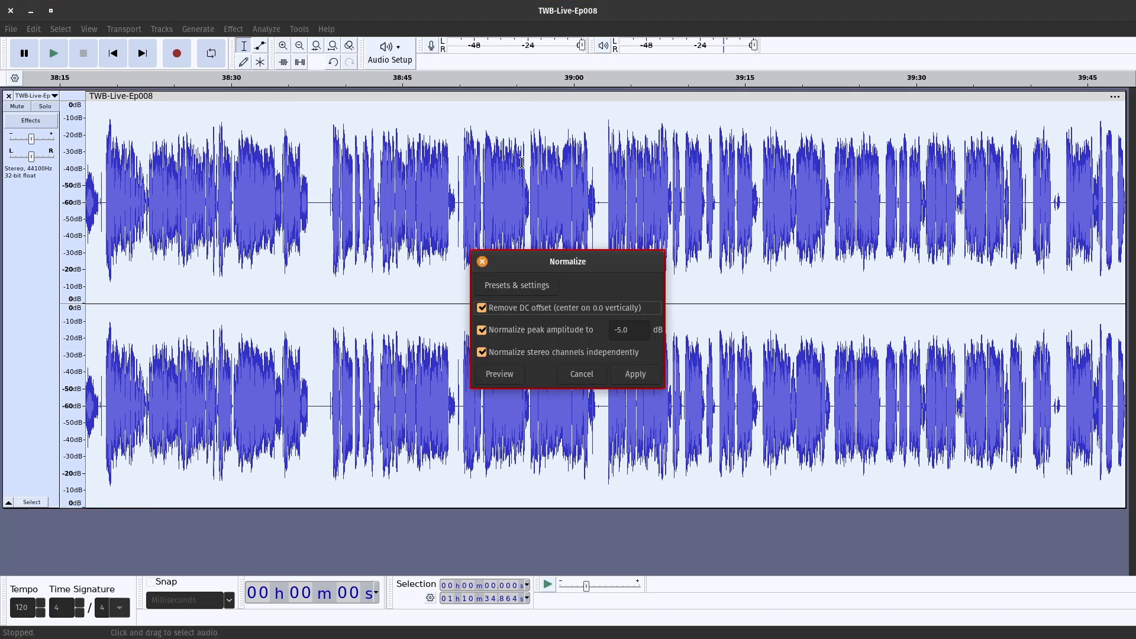
pyautogui.click(642, 381)
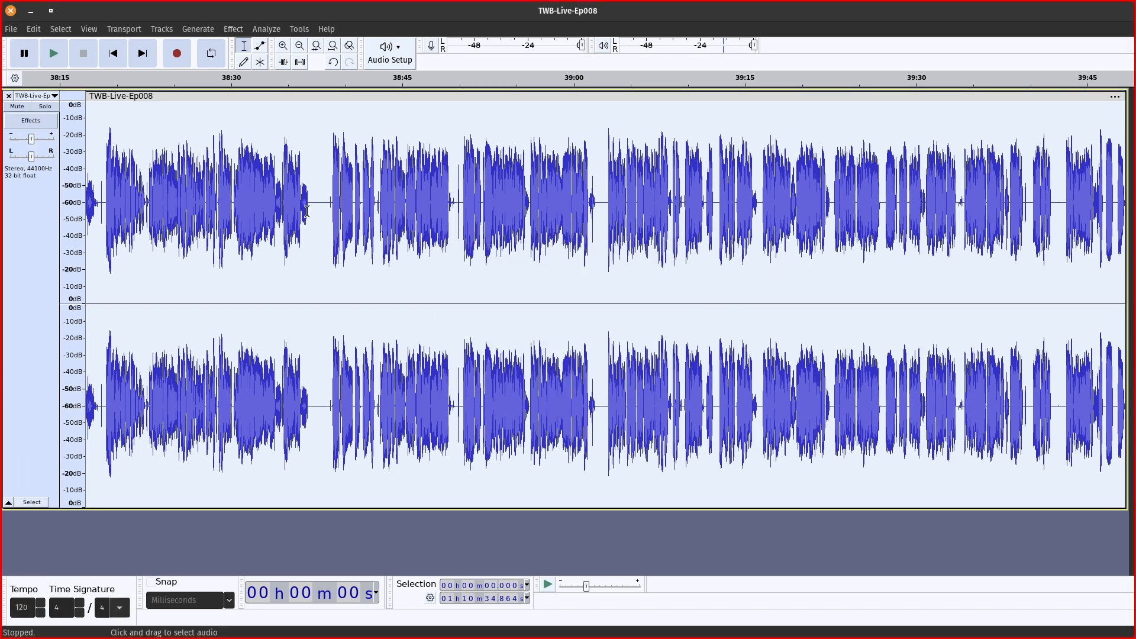
pyautogui.hotkey('ctrl', 'z')
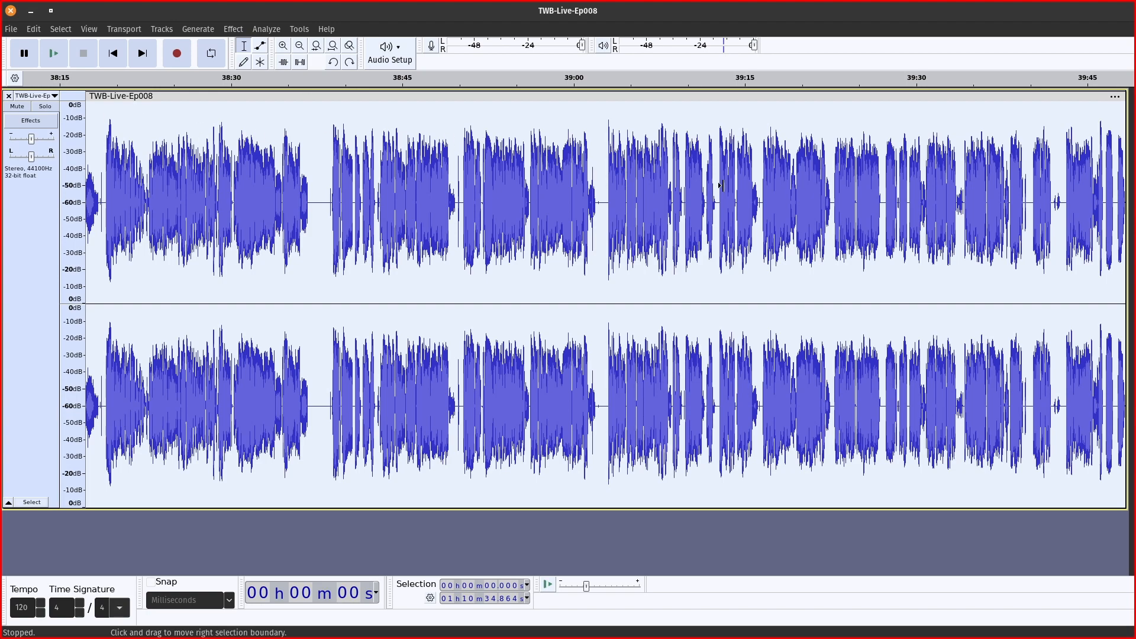
# Review the 1:08:20–1:09:05 stretch, clear the selection, and switch to the Writer checklist.
pyautogui.scroll(-4, 721, 185)
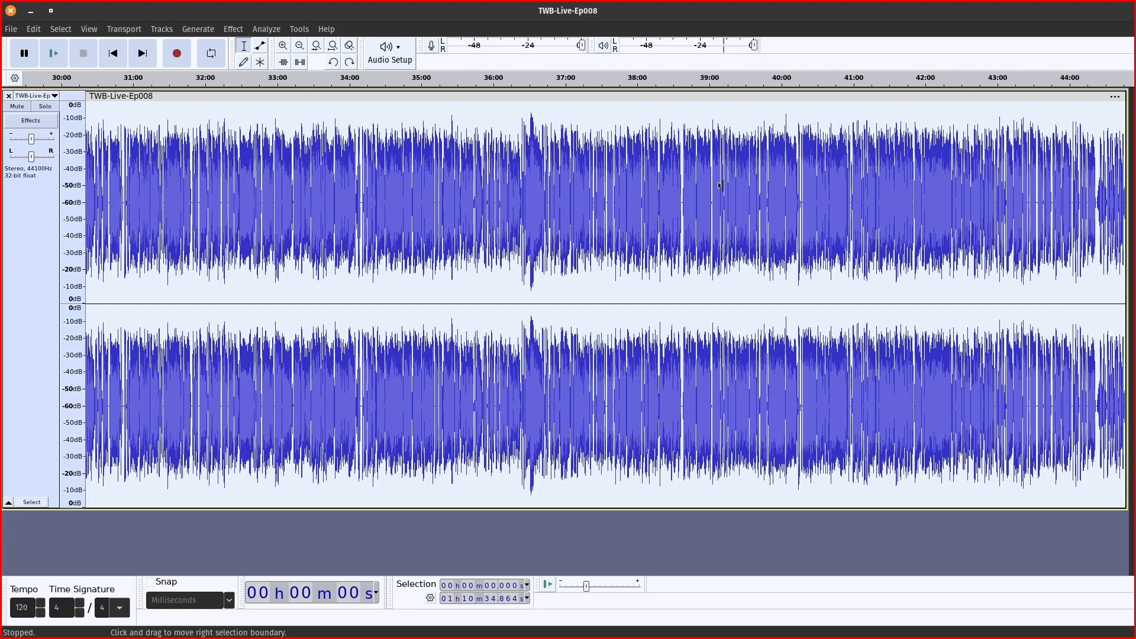
pyautogui.scroll(-1, 721, 185)
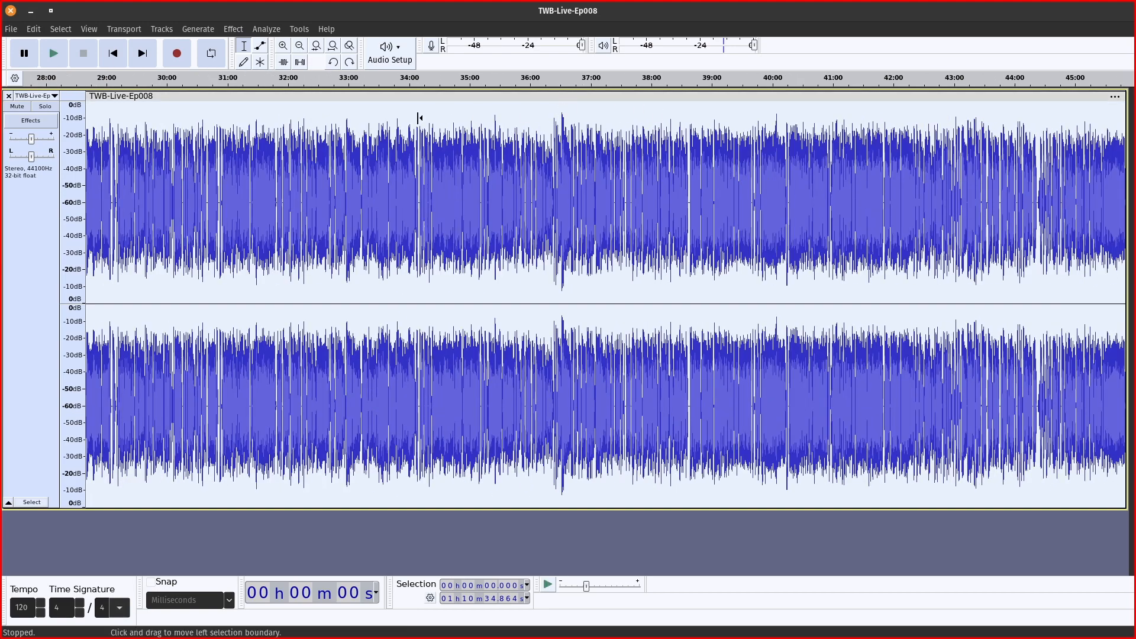
pyautogui.scroll(-3, 369, 143)
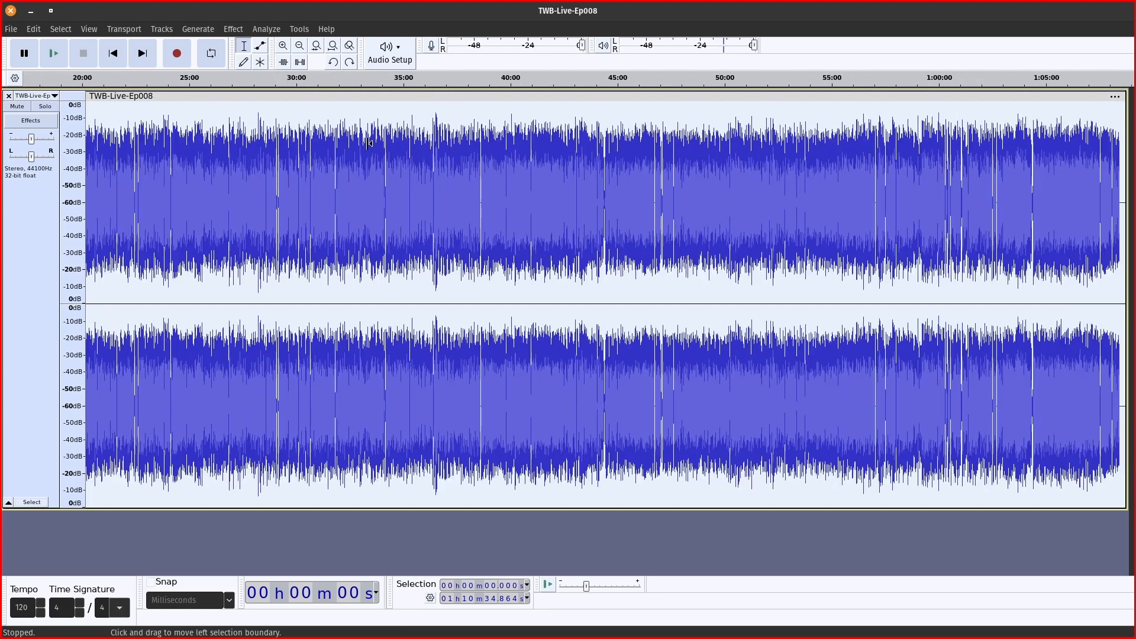
pyautogui.scroll(-2, 369, 143)
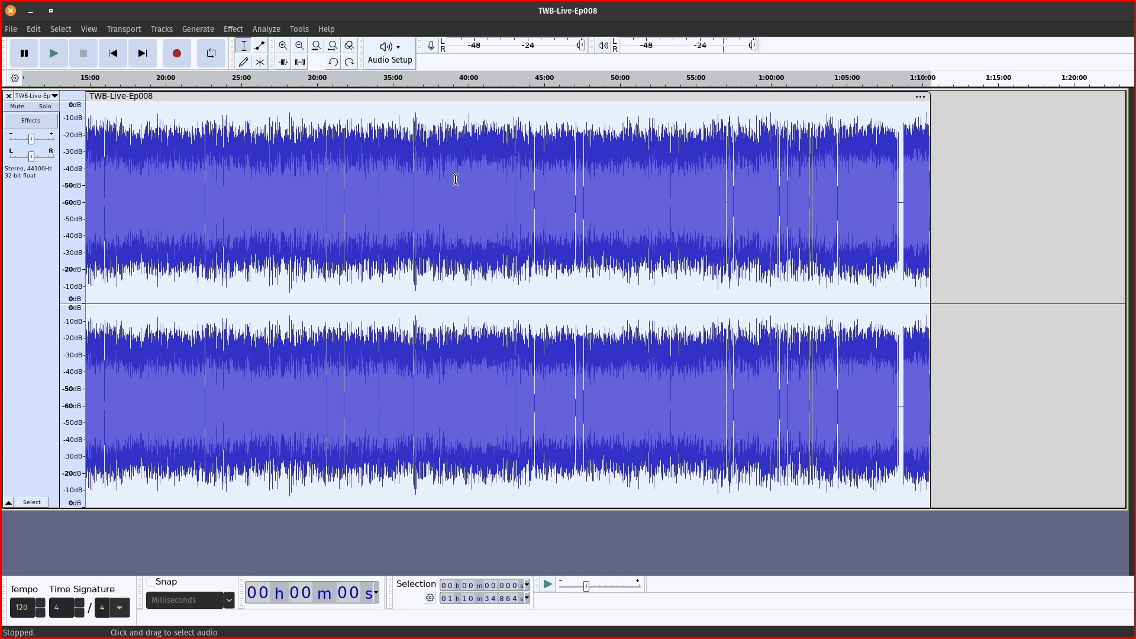
pyautogui.click(901, 190)
pyautogui.moveTo(897, 193); pyautogui.dragTo(908, 193)
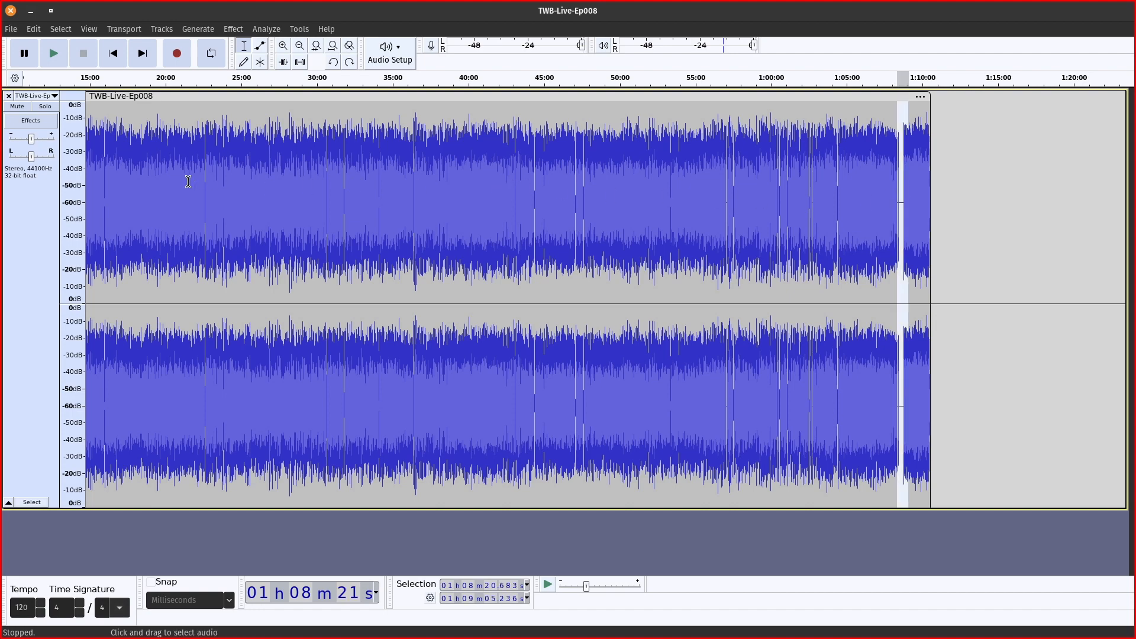
pyautogui.scroll(3, 190, 182)
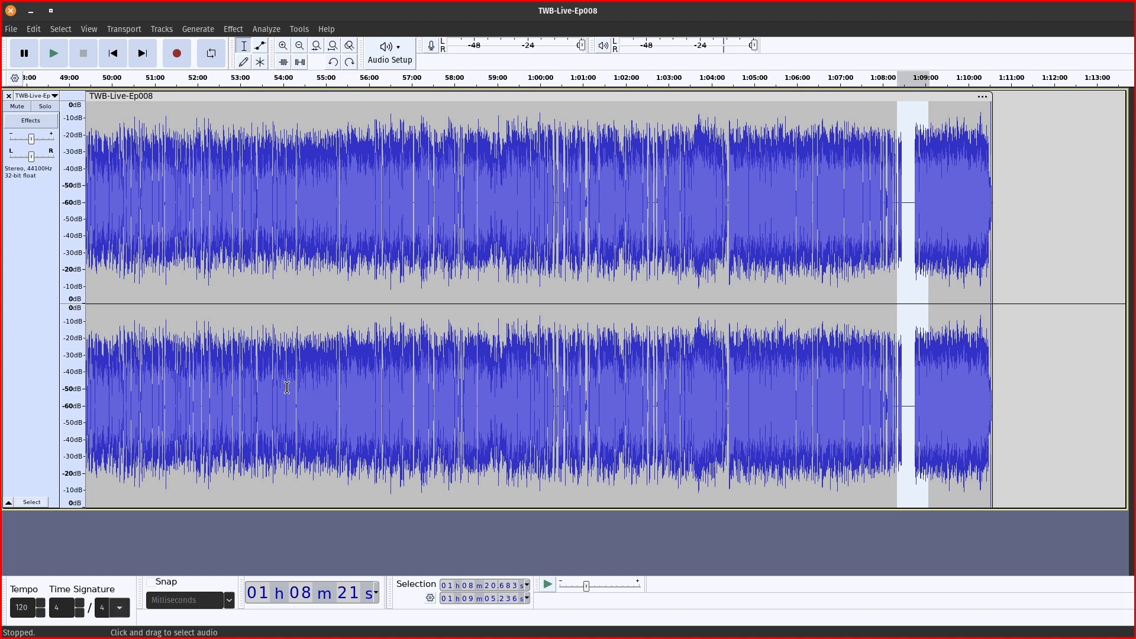
pyautogui.click(330, 255)
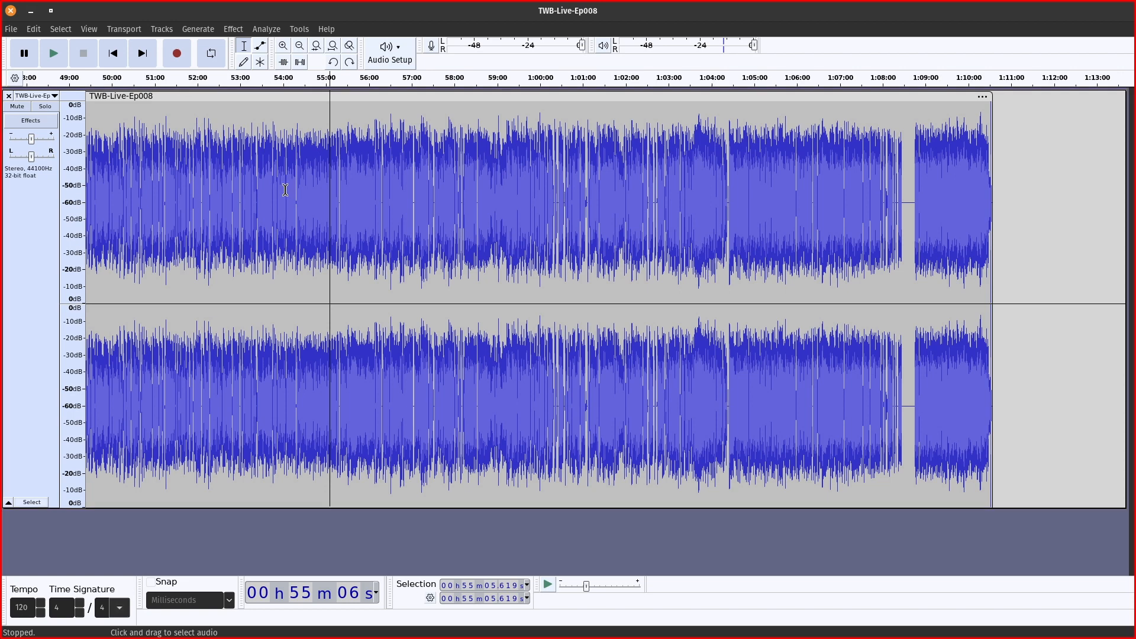
pyautogui.hotkey('alt', 'Tab')
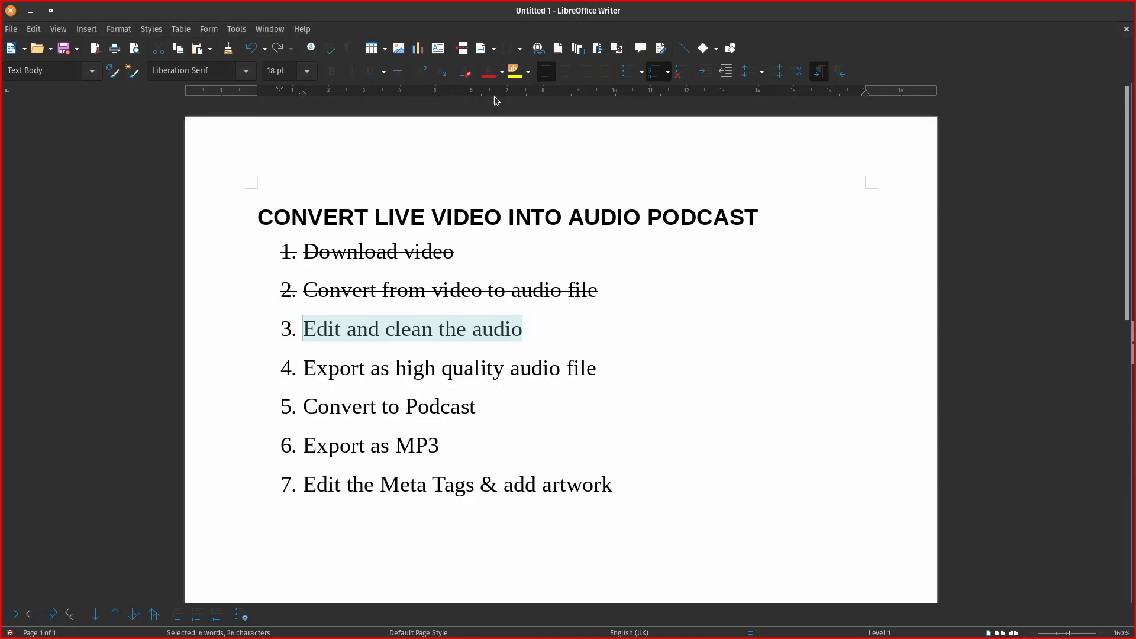
# Strike through 'Edit and clean the audio', select step 4, and return to Audacity.
pyautogui.click(398, 71)
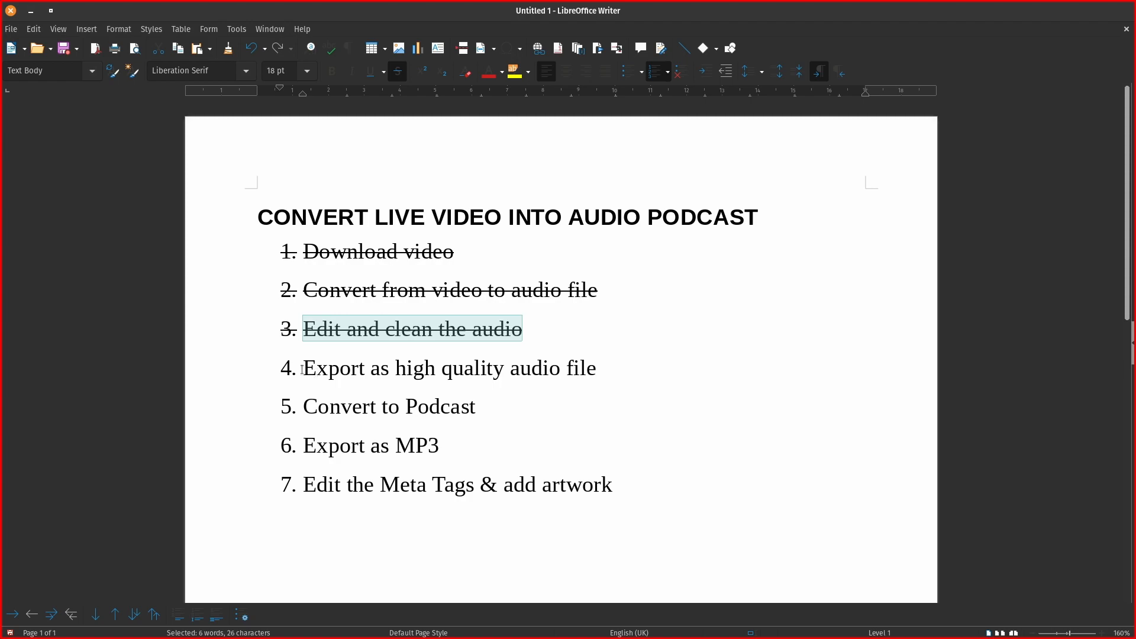
pyautogui.moveTo(303, 369); pyautogui.dragTo(597, 369)
pyautogui.hotkey('alt', 'Tab')
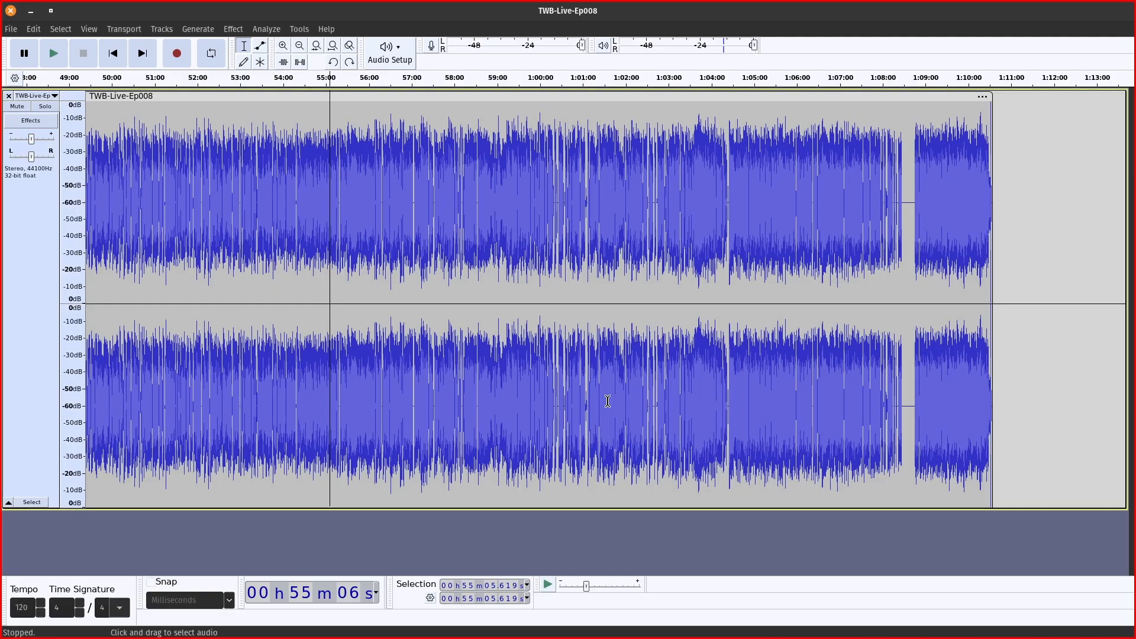
# Export the entire Audacity project as TWB-Live-Ep008.wav, a stereo WAV at 48000 Hz.
pyautogui.click(12, 30)
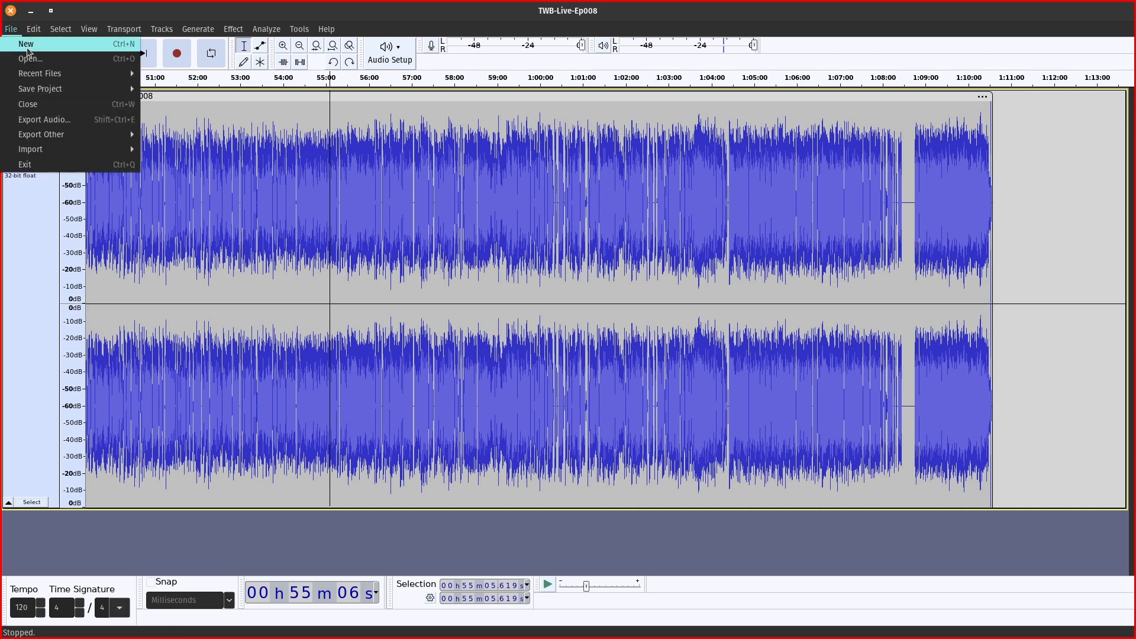
pyautogui.click(44, 120)
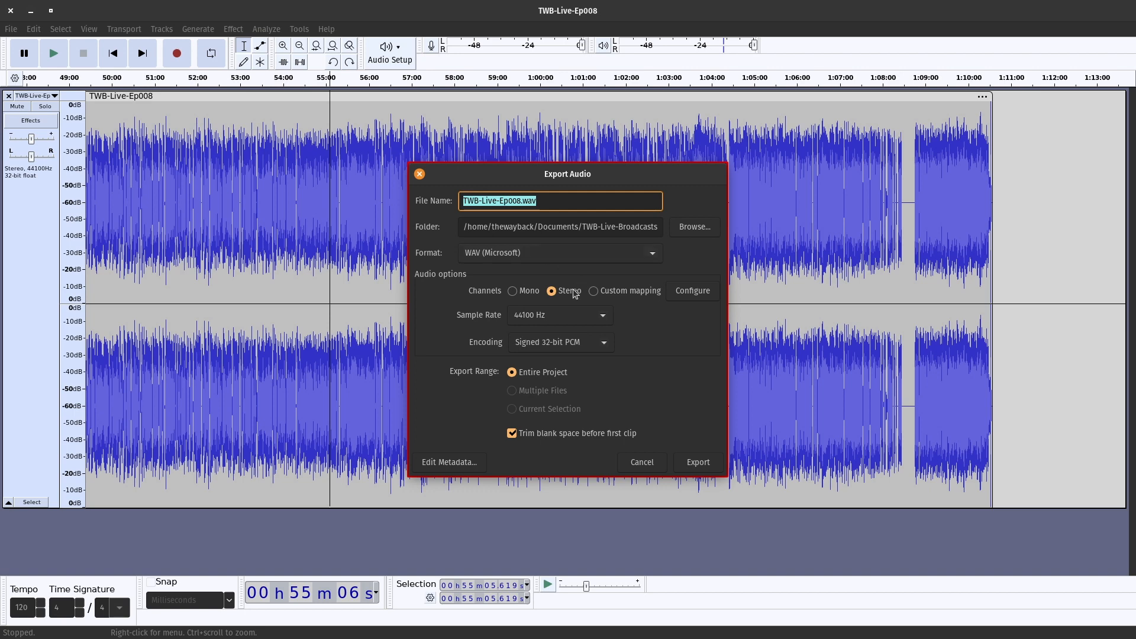
pyautogui.click(572, 320)
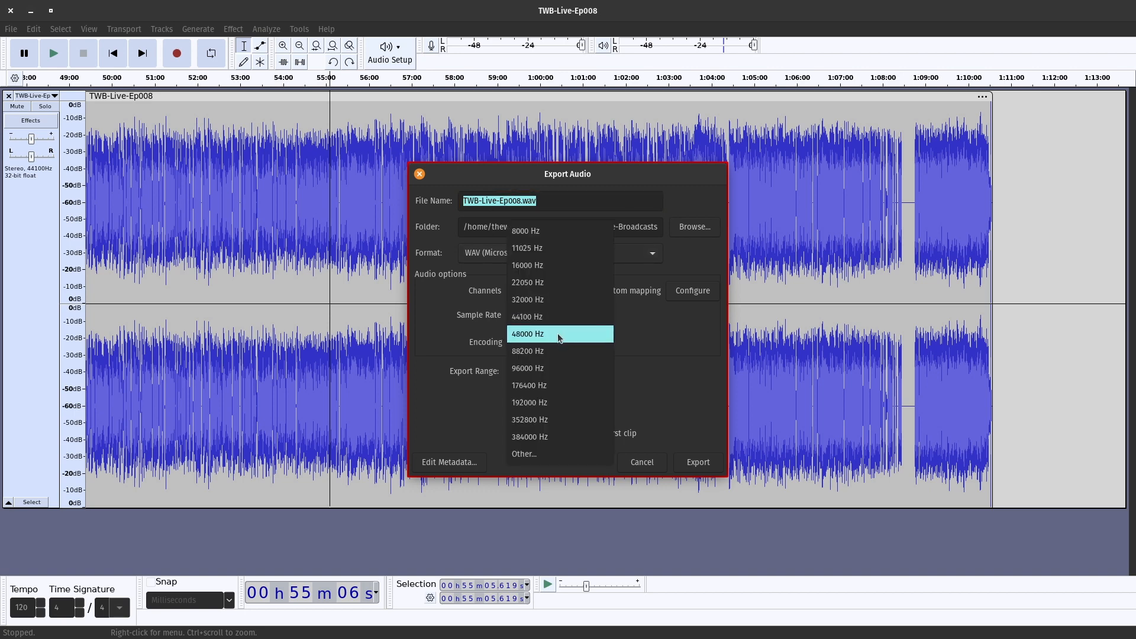
pyautogui.click(567, 334)
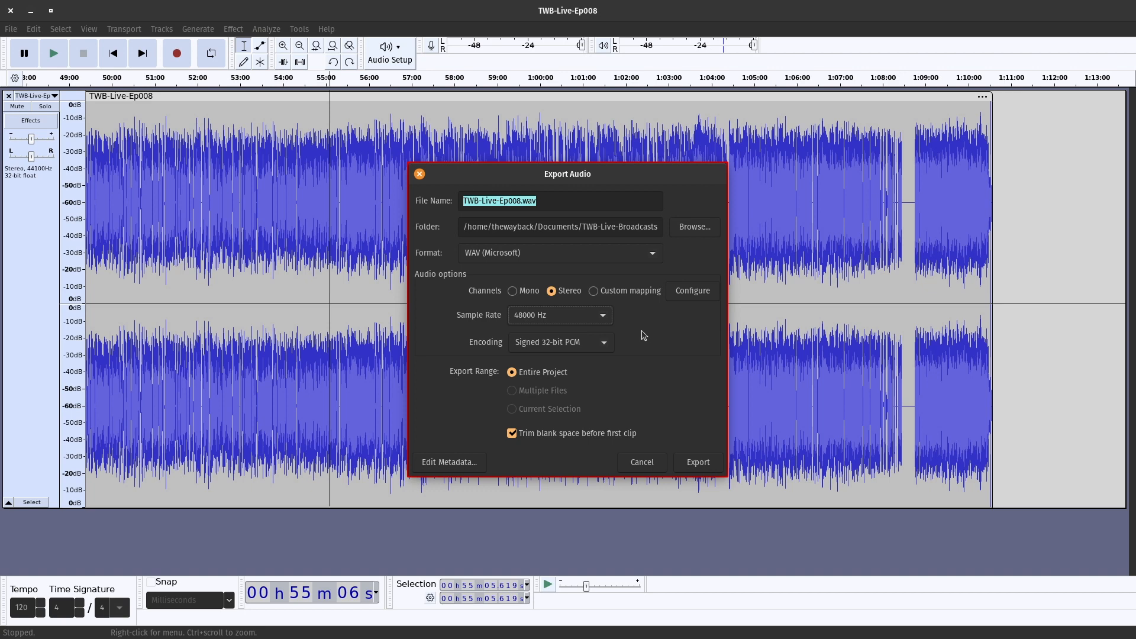
pyautogui.click(603, 323)
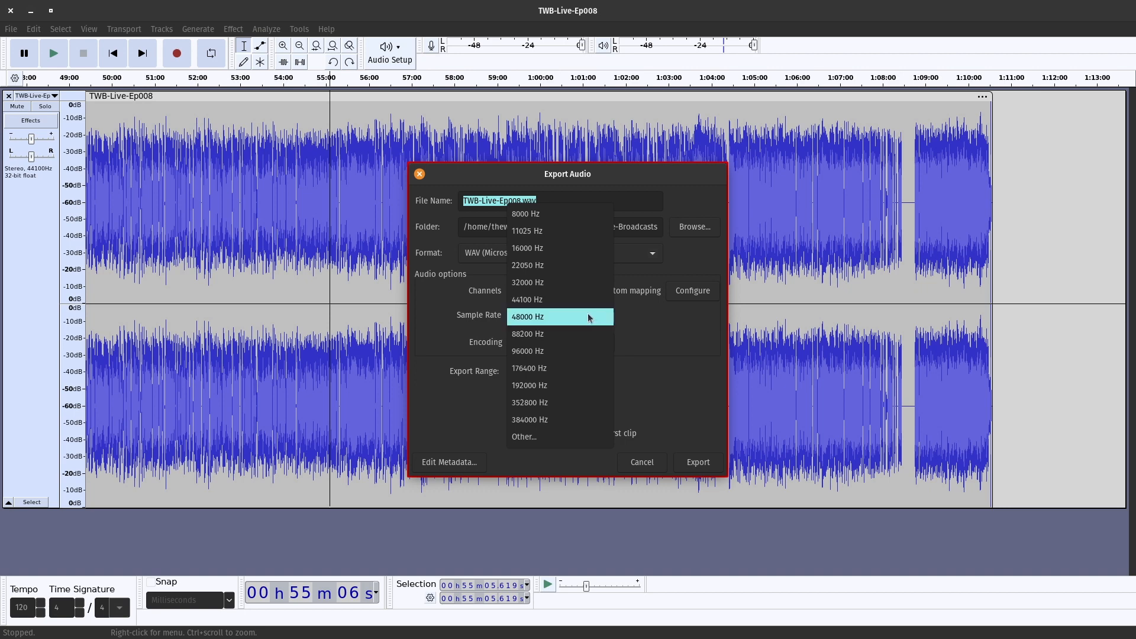
pyautogui.click(589, 318)
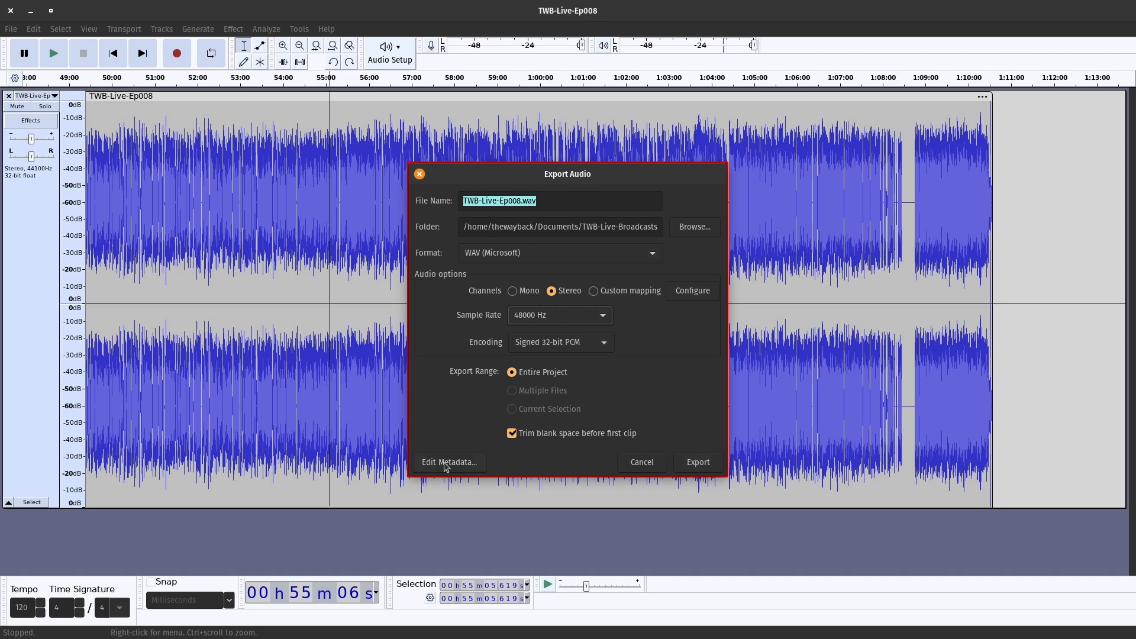
pyautogui.click(698, 462)
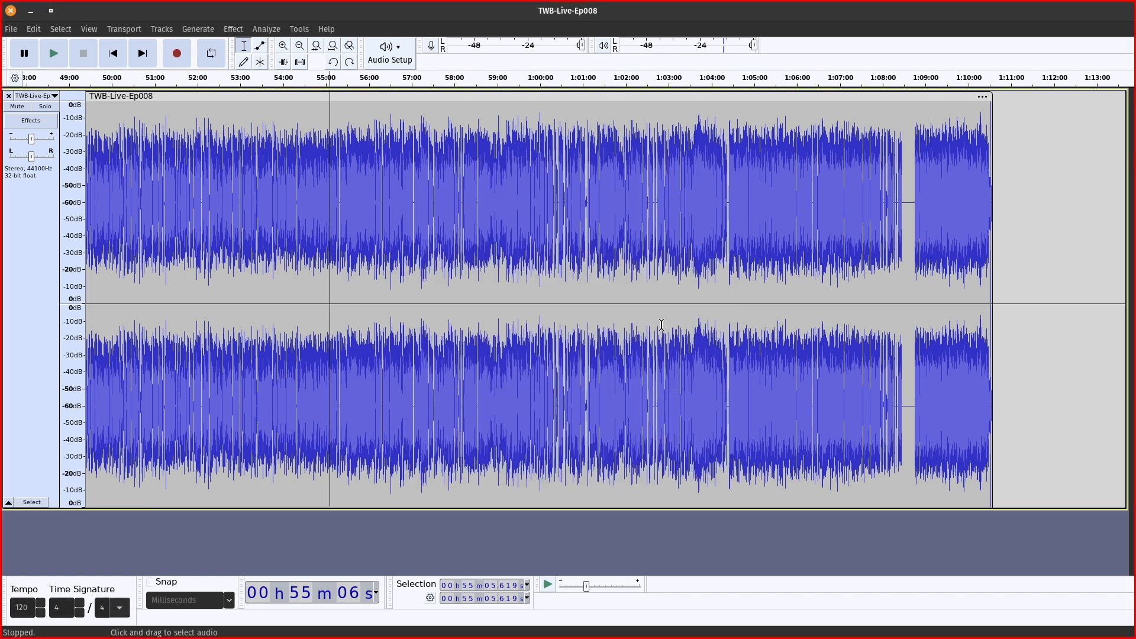
# Strike through the 'Export as high quality audio file' item in the Writer checklist, then return to Audacity.
pyautogui.hotkey('alt', 'Tab')
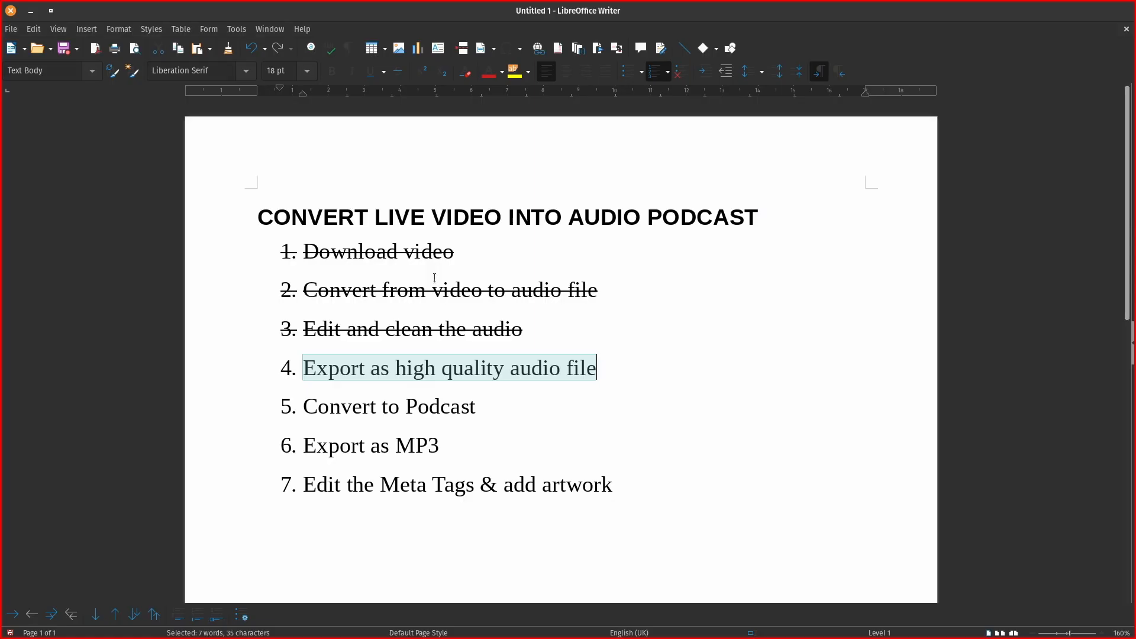
pyautogui.click(398, 71)
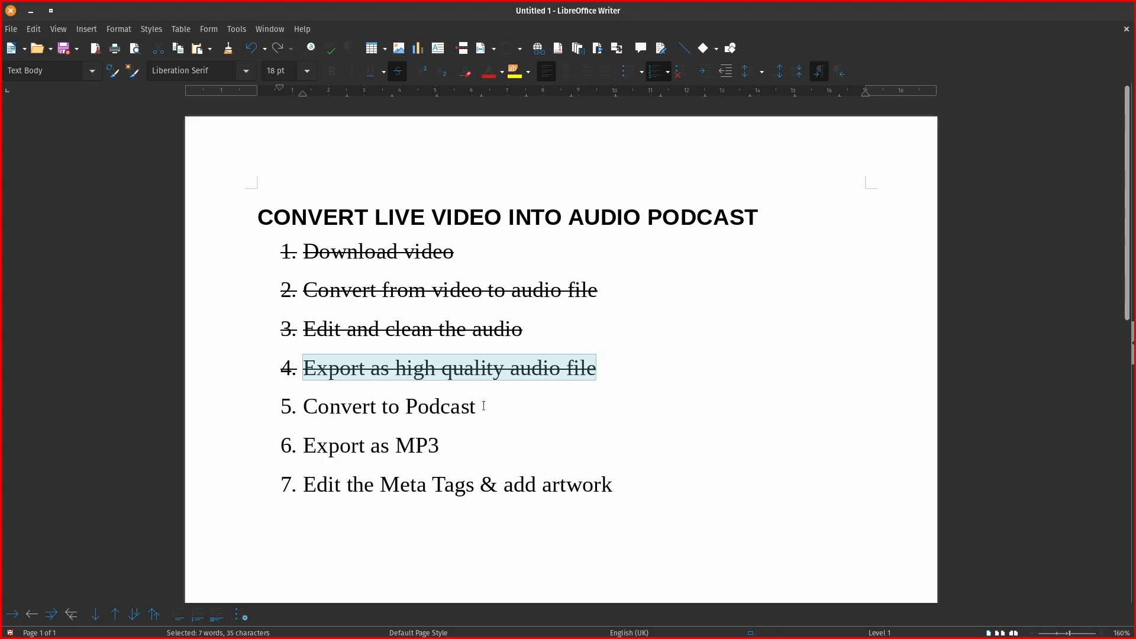
pyautogui.hotkey('alt', 'Tab')
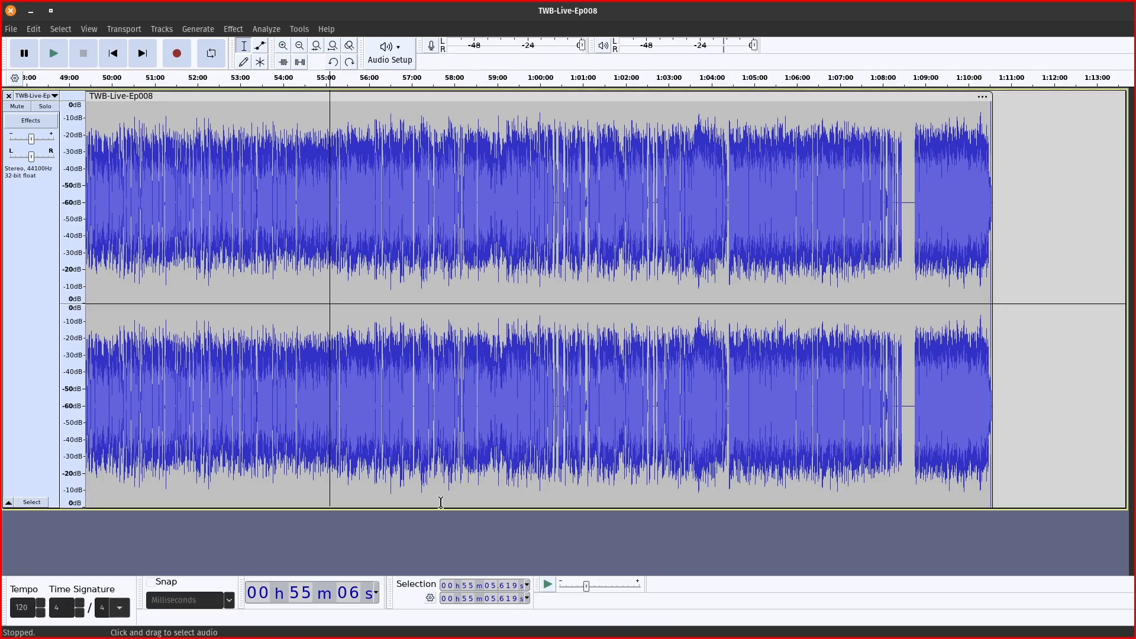
# Launch Waveform FREE from the app search, maximize its window, and open the Ep 7 edit.
pyautogui.press('super')
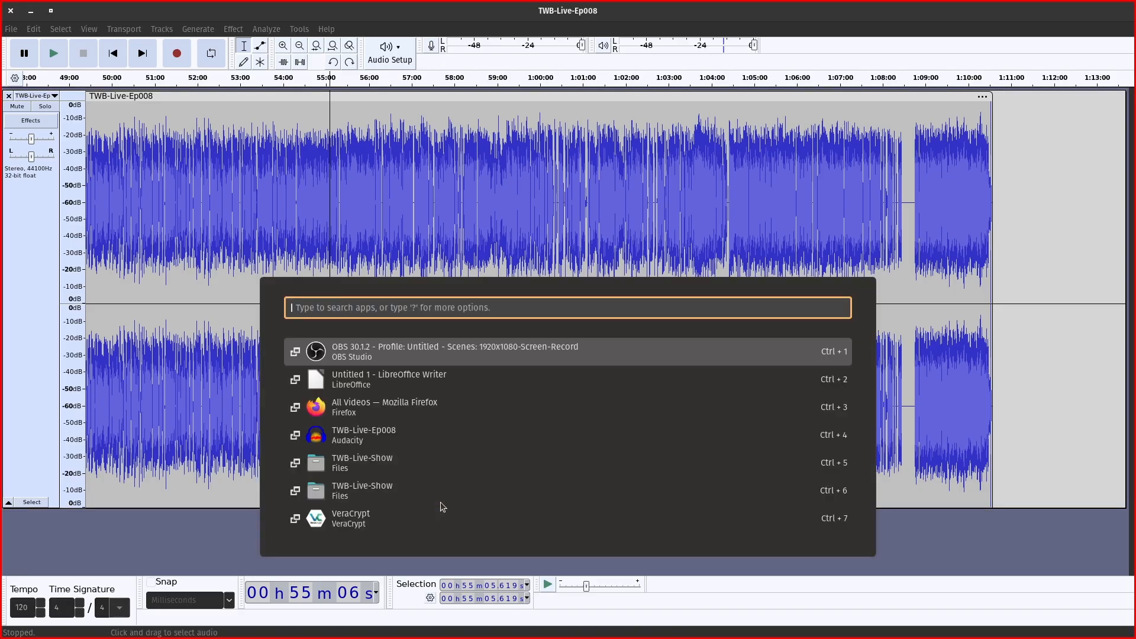
pyautogui.write('wav')
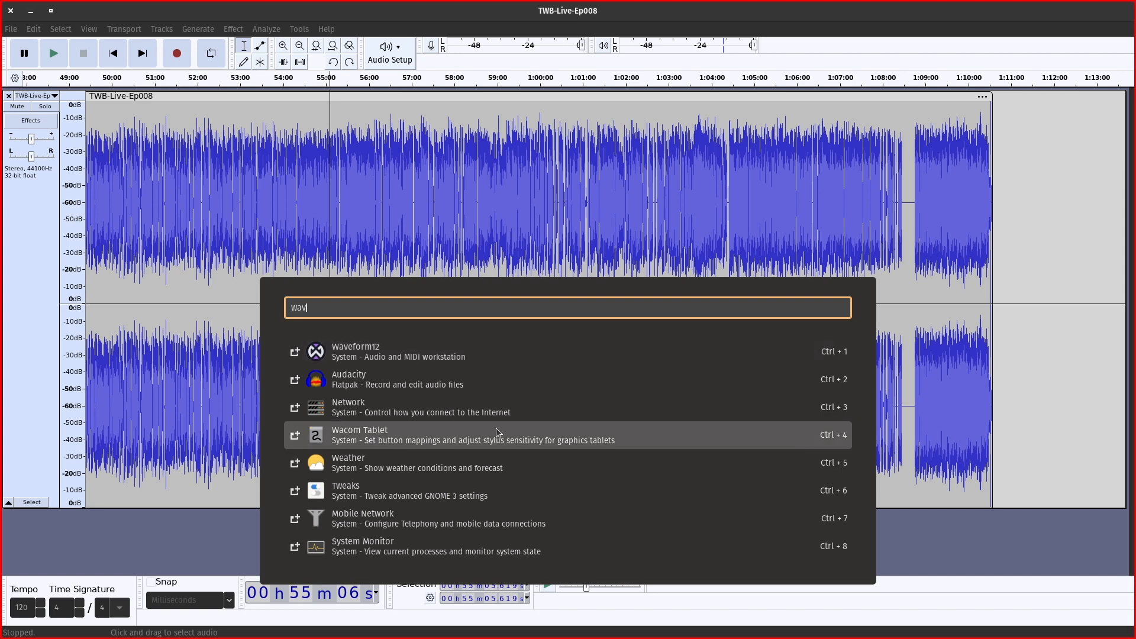
pyautogui.press('Escape')
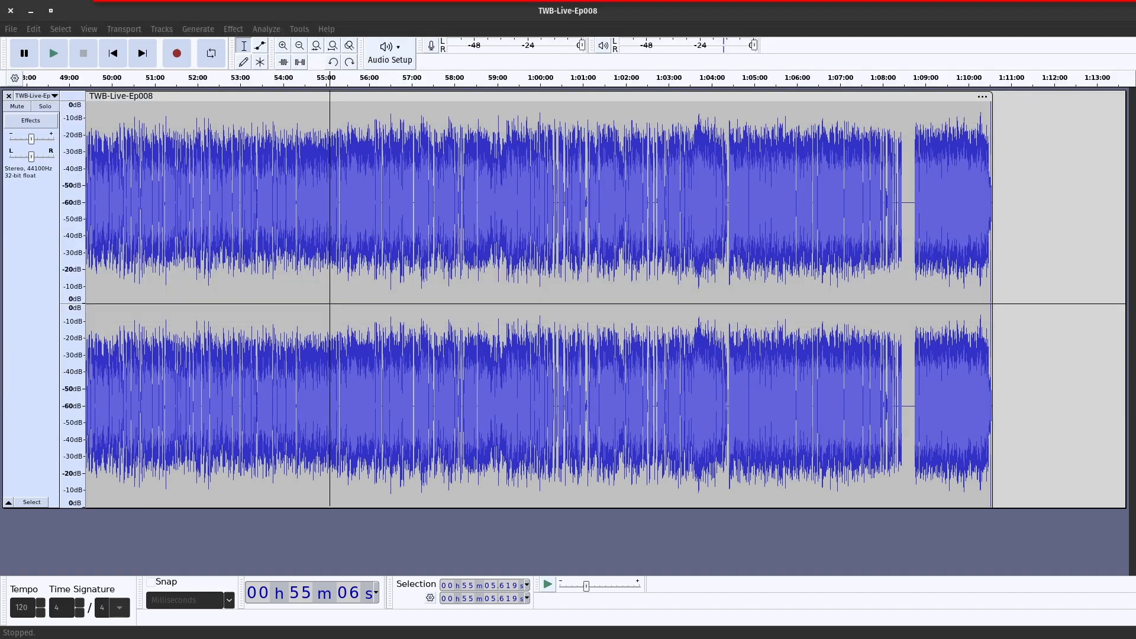
pyautogui.moveTo(251, 0); pyautogui.dragTo(217, 108)
pyautogui.moveTo(61, 137); pyautogui.dragTo(342, 145)
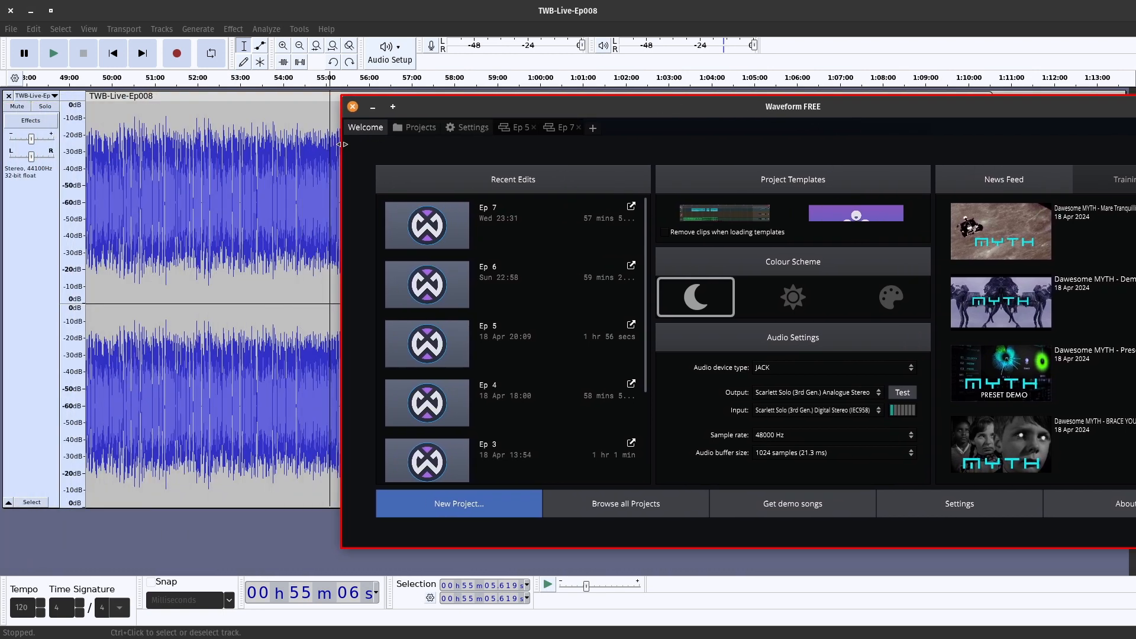
pyautogui.moveTo(500, 108); pyautogui.dragTo(255, 95)
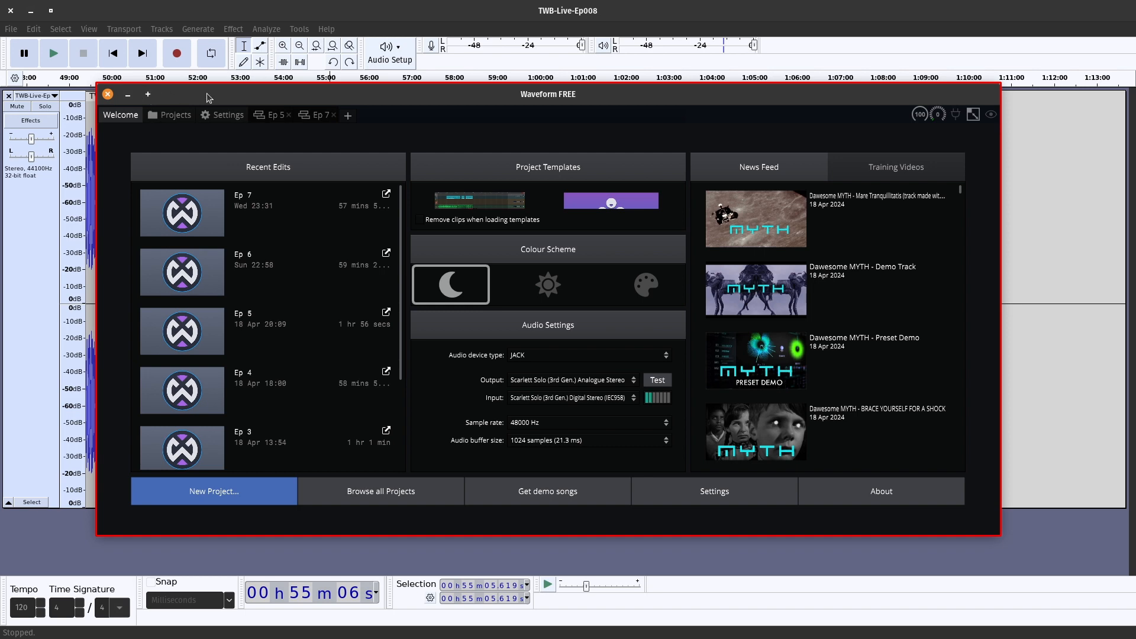
pyautogui.doubleClick(665, 96)
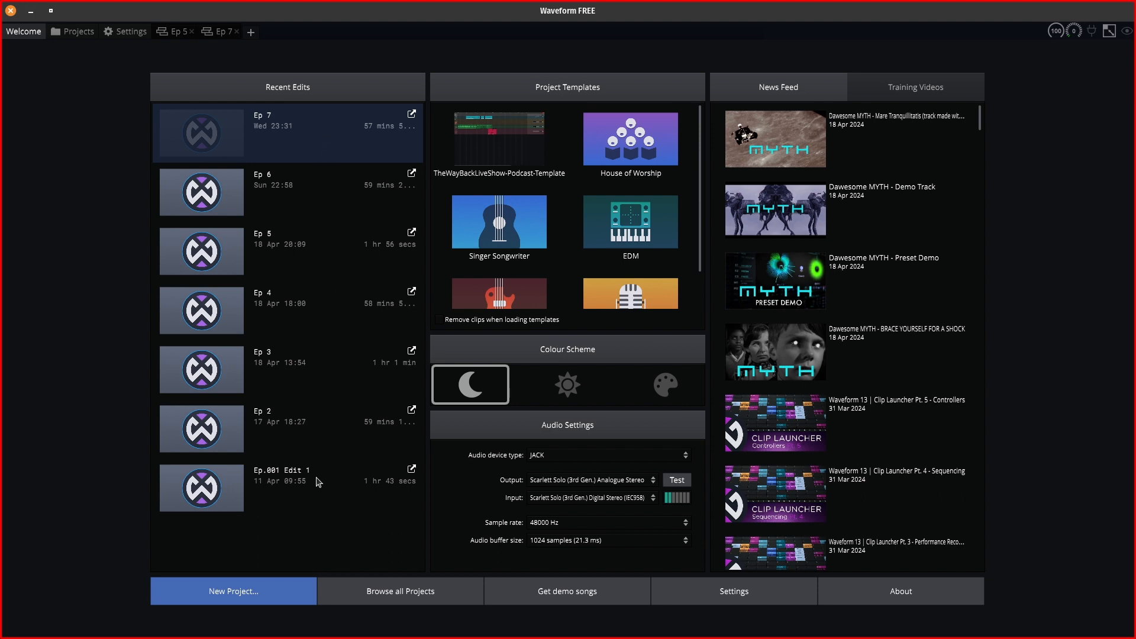
pyautogui.click(317, 132)
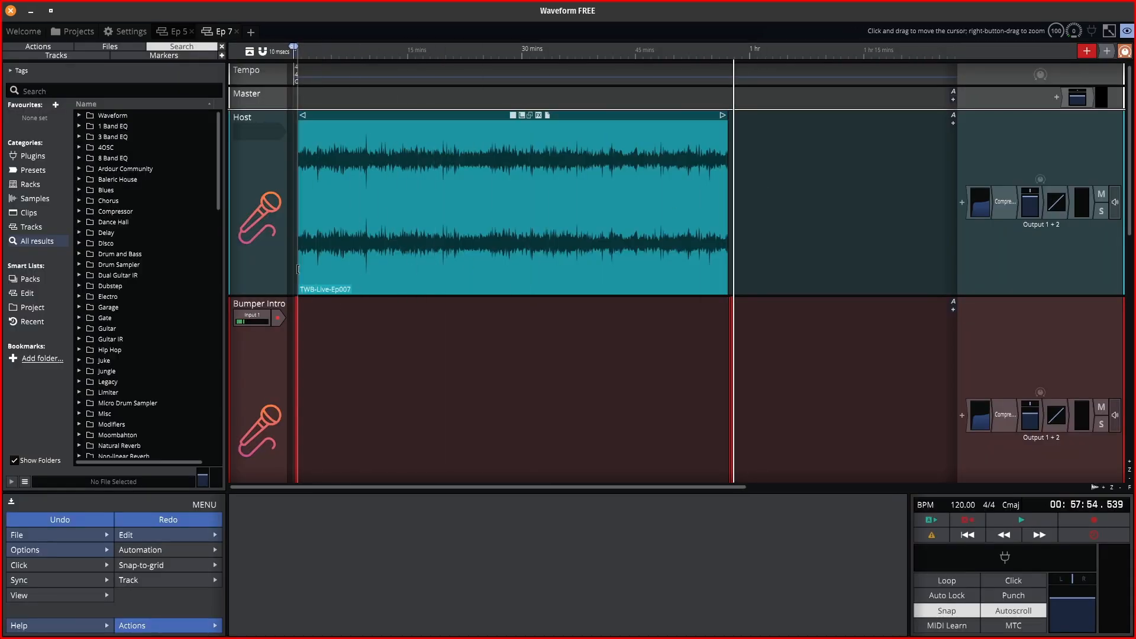
pyautogui.scroll(-1, 303, 256)
# Delete the old TWB-Live-Ep007 clip from the Host track.
pyautogui.scroll(4, 303, 256)
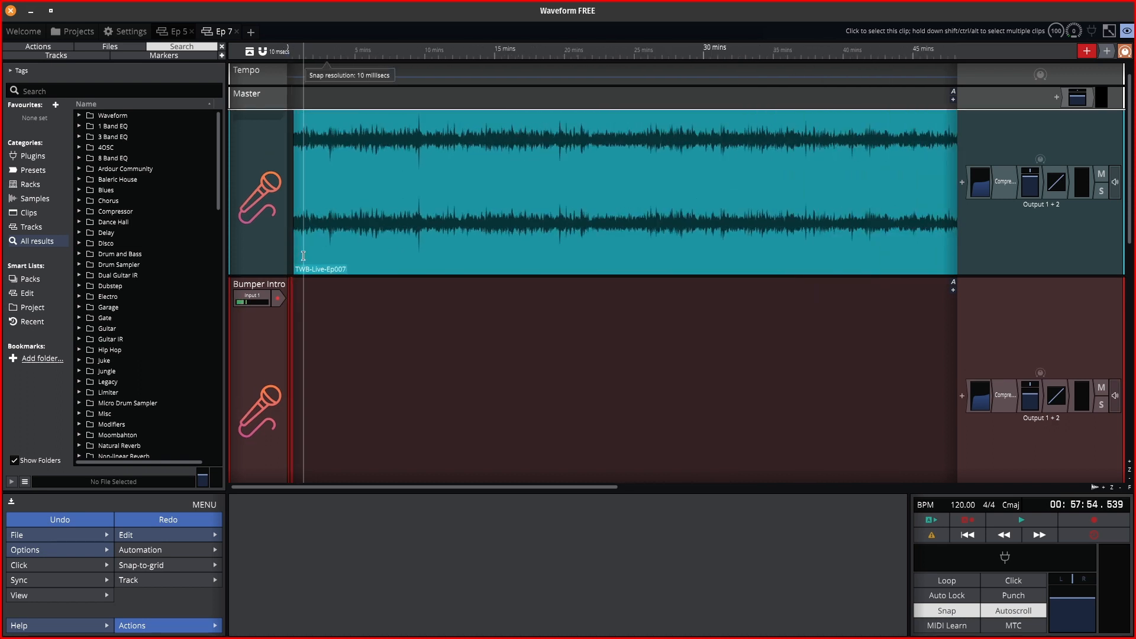
pyautogui.hscroll(-2, 304, 257)
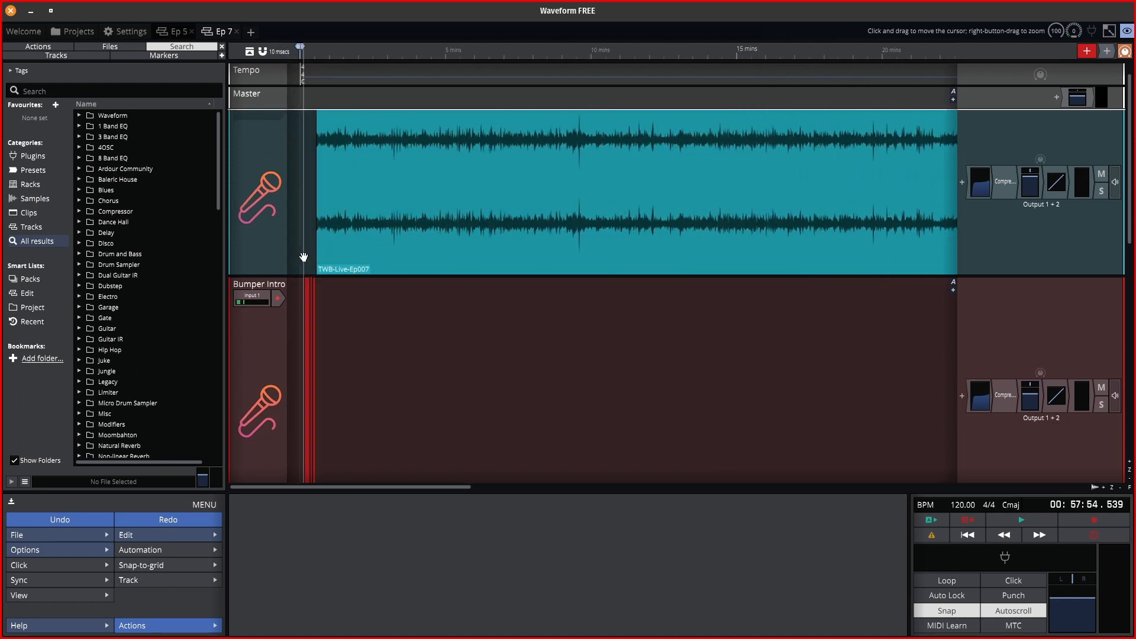
pyautogui.scroll(-4, 304, 259)
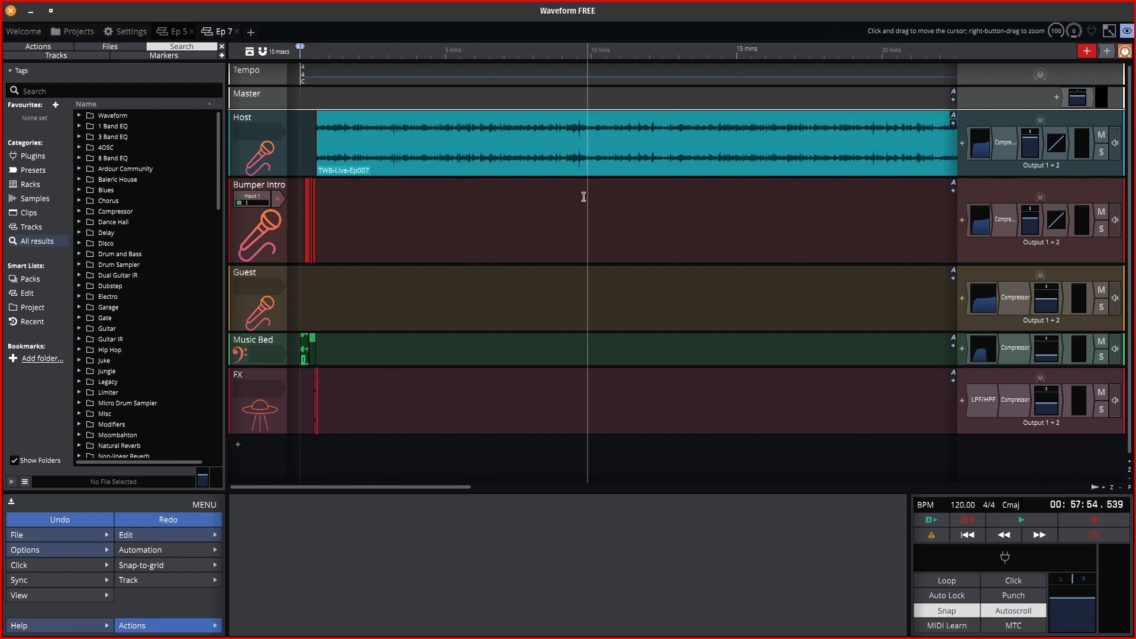
pyautogui.click(613, 116)
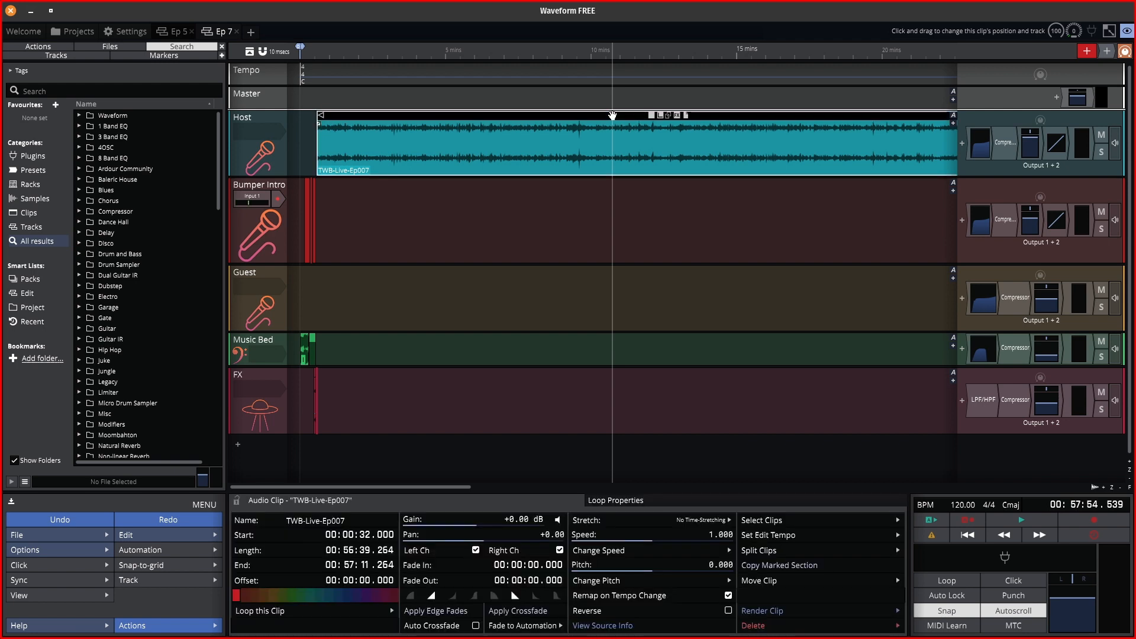
pyautogui.press('Delete')
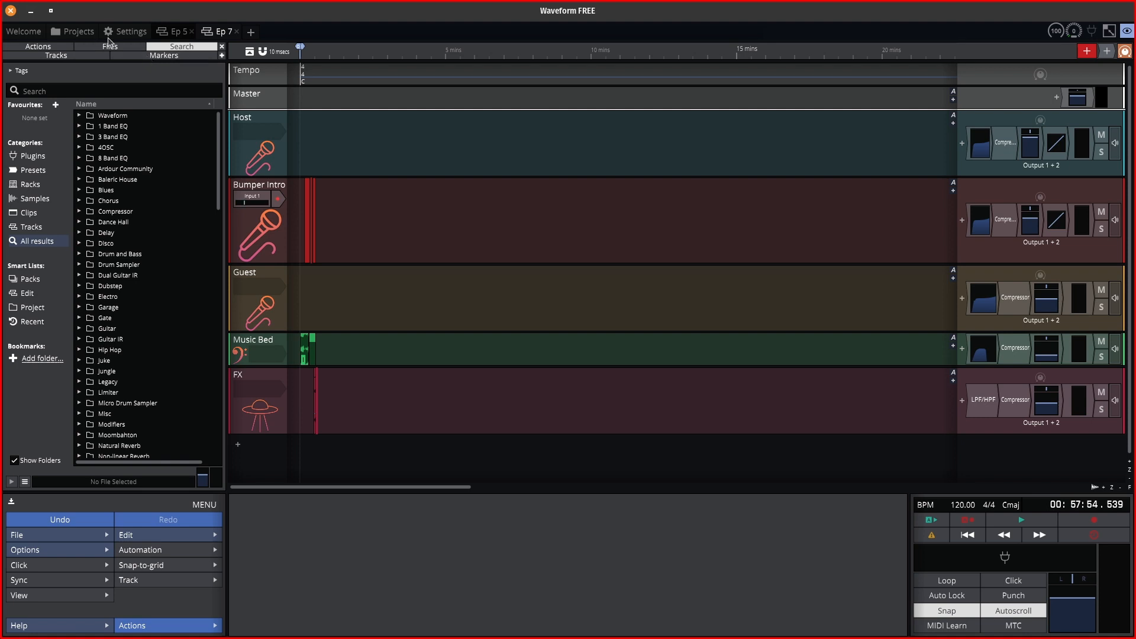
# Save the edit as a copy named Ep 8.tracktionedit.
pyautogui.click(48, 535)
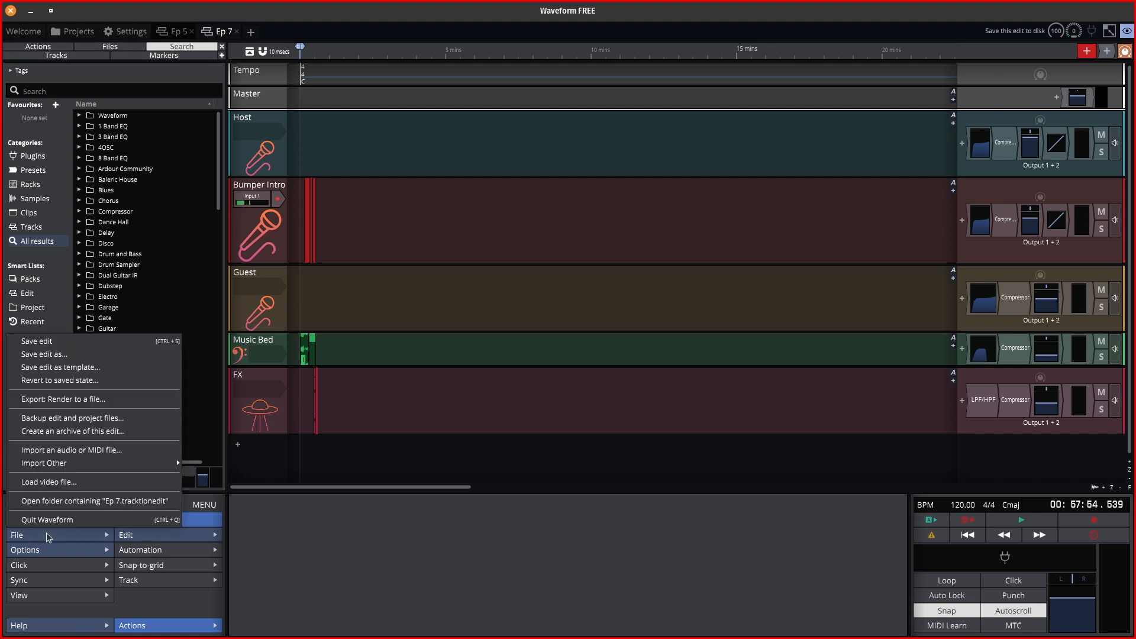
pyautogui.click(99, 355)
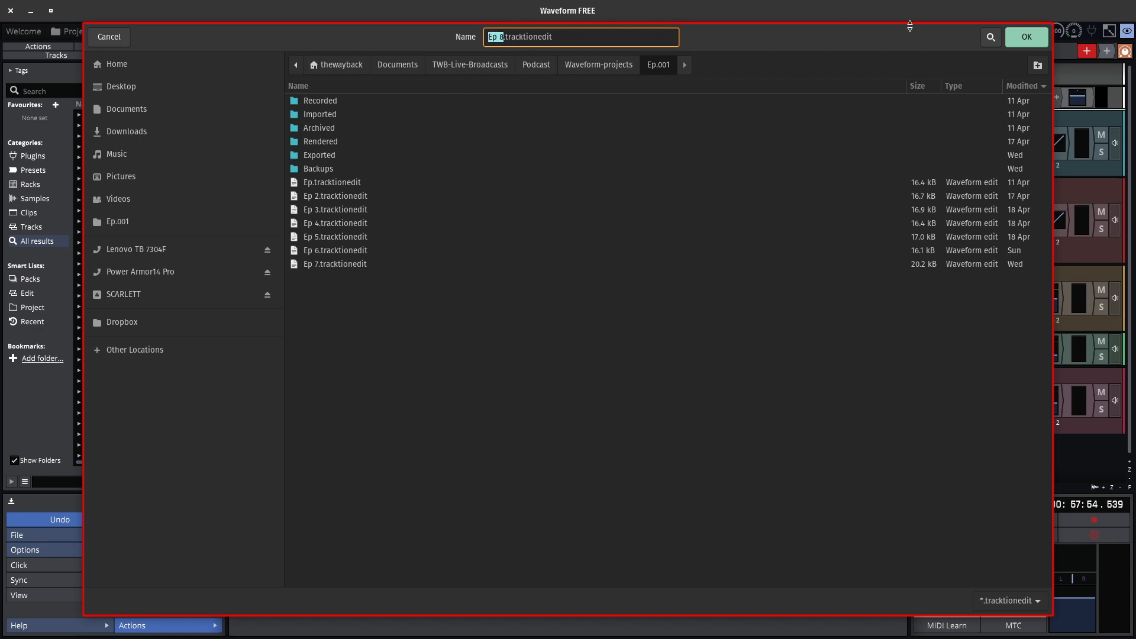
pyautogui.click(1026, 36)
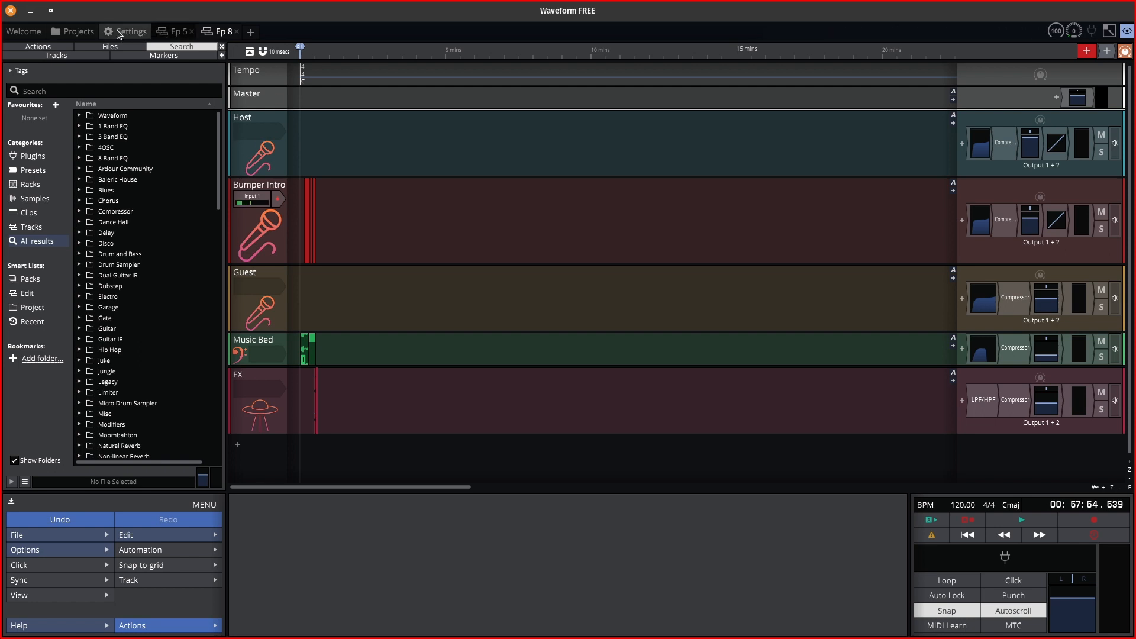
# Select TWB-Live-Ep008.wav in the Files browser and drag it toward the Host track.
pyautogui.click(119, 48)
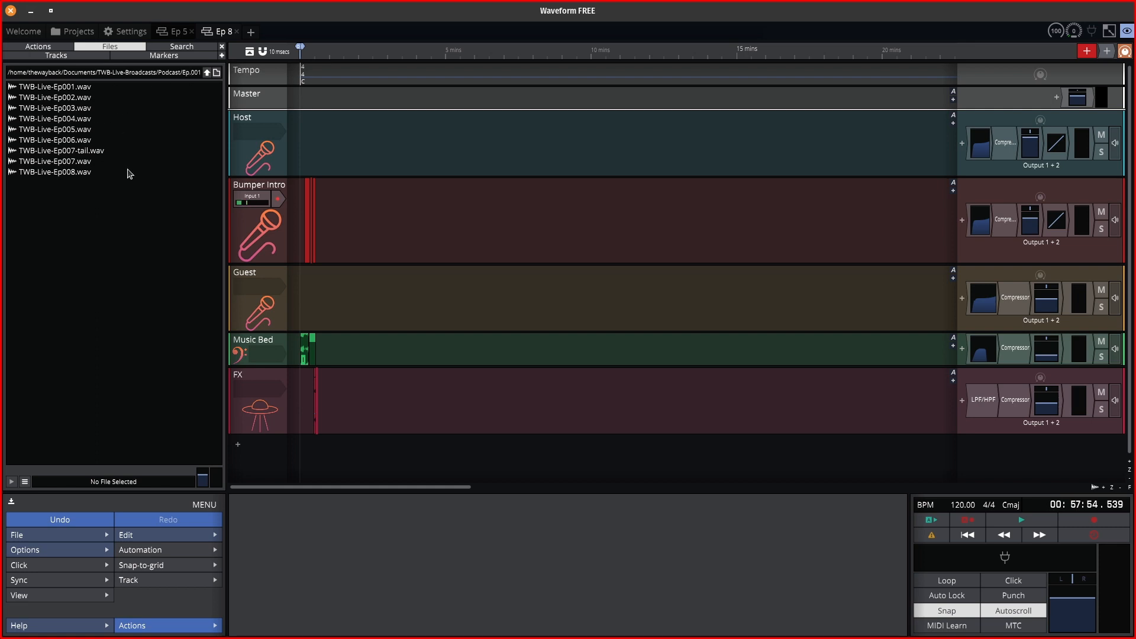
pyautogui.click(76, 172)
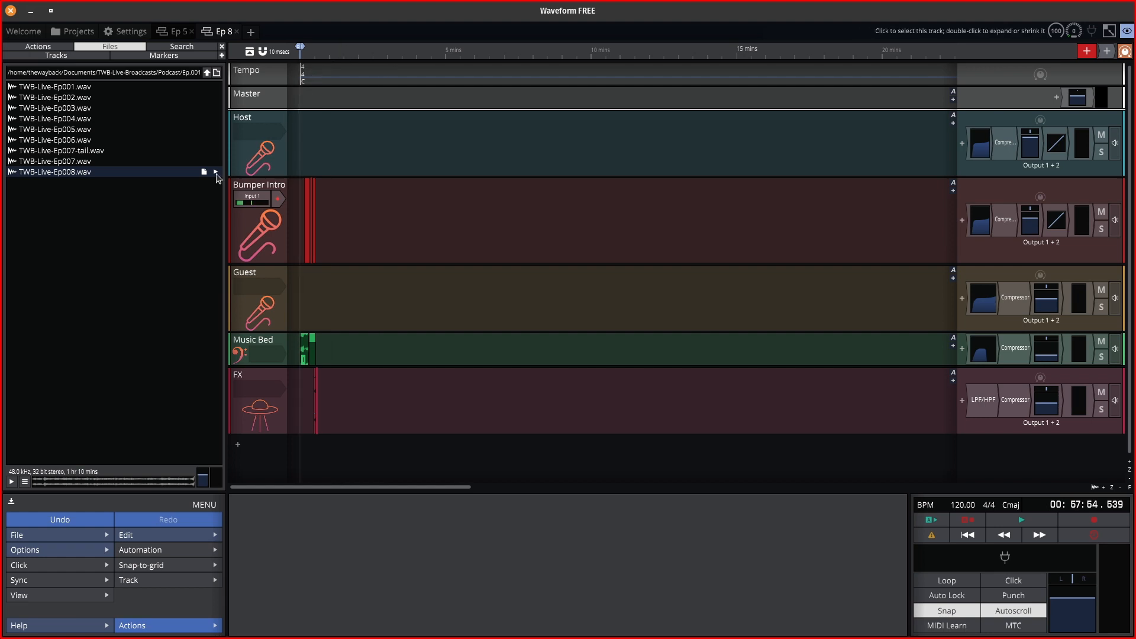
pyautogui.moveTo(224, 171); pyautogui.dragTo(182, 168)
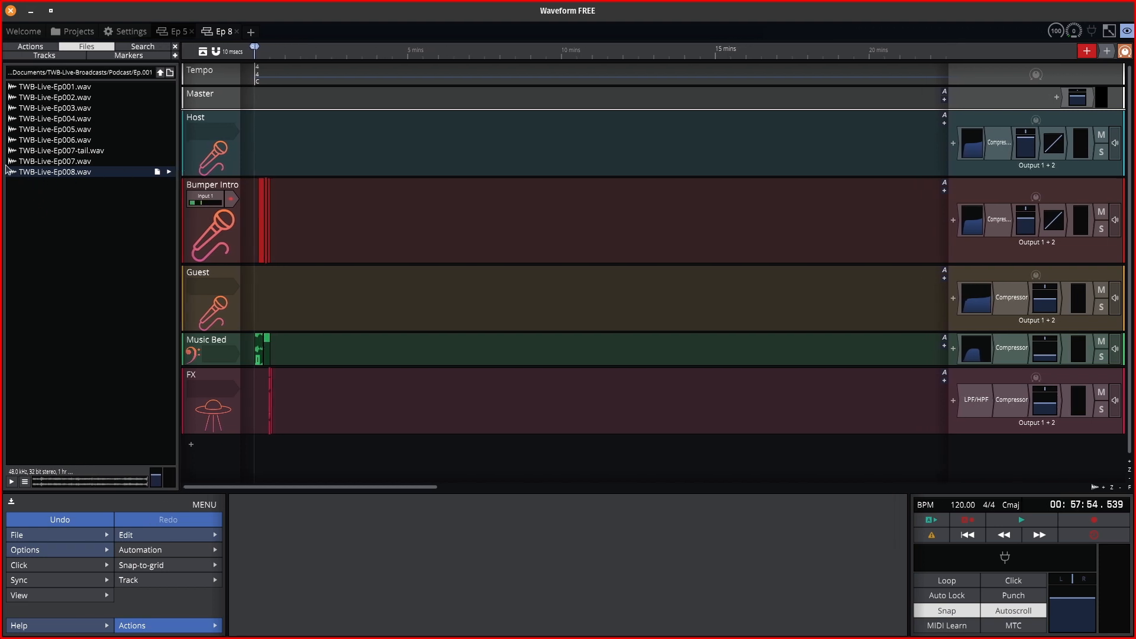
pyautogui.click(29, 175)
pyautogui.moveTo(29, 175); pyautogui.dragTo(259, 163)
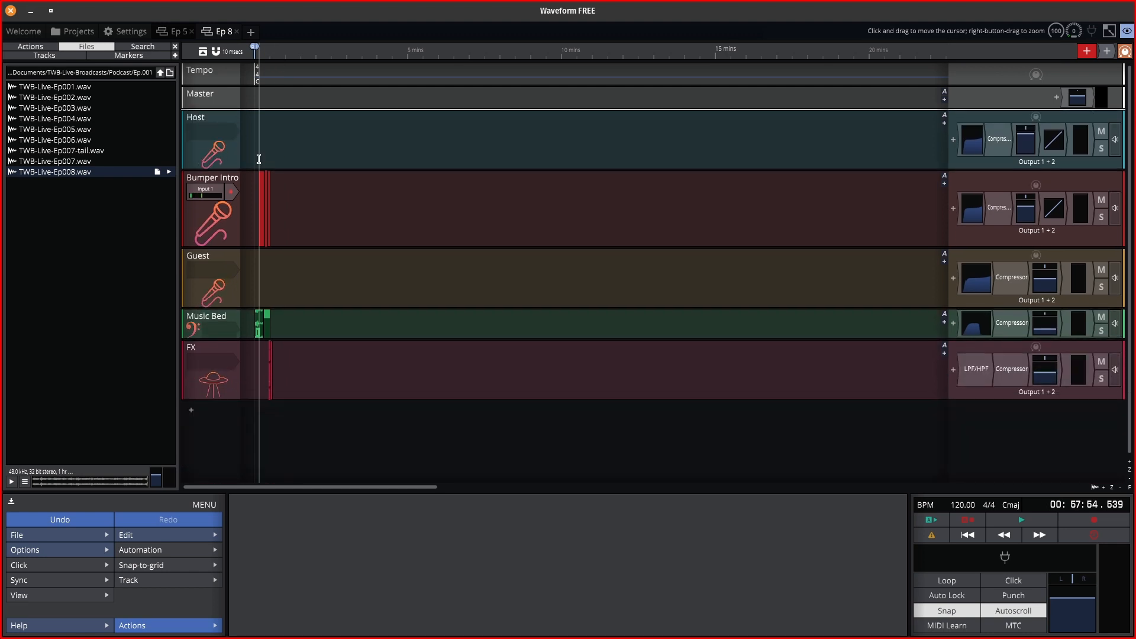
# Play the intro from 0:00, skipping ahead, and stop just after it ends around 0:35.
pyautogui.scroll(10, 260, 160)
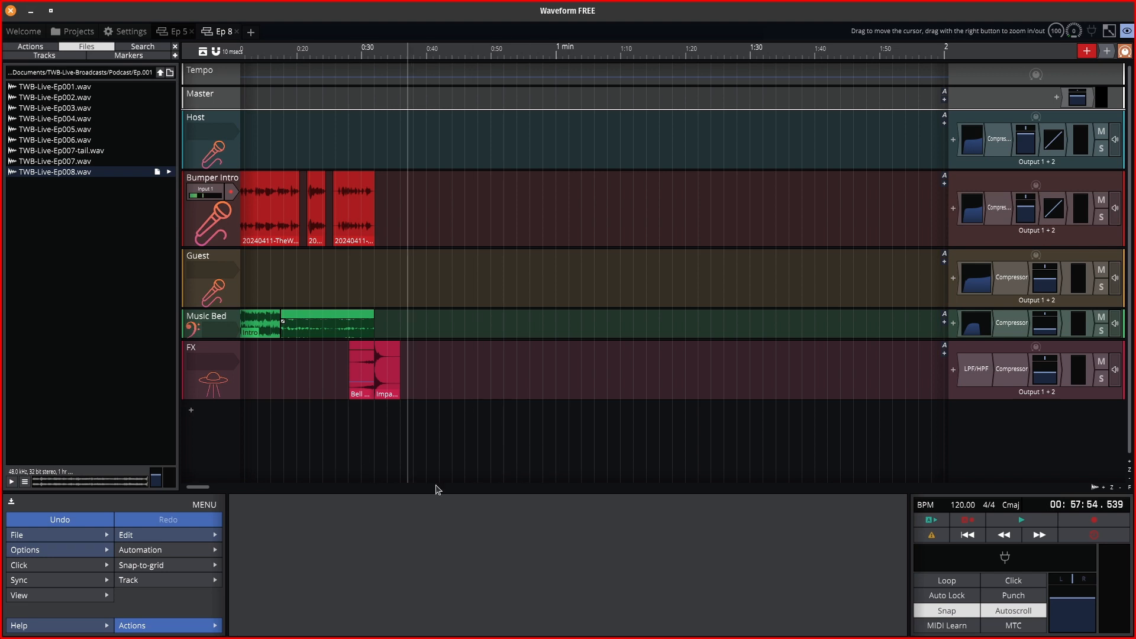
pyautogui.moveTo(207, 489); pyautogui.dragTo(198, 489)
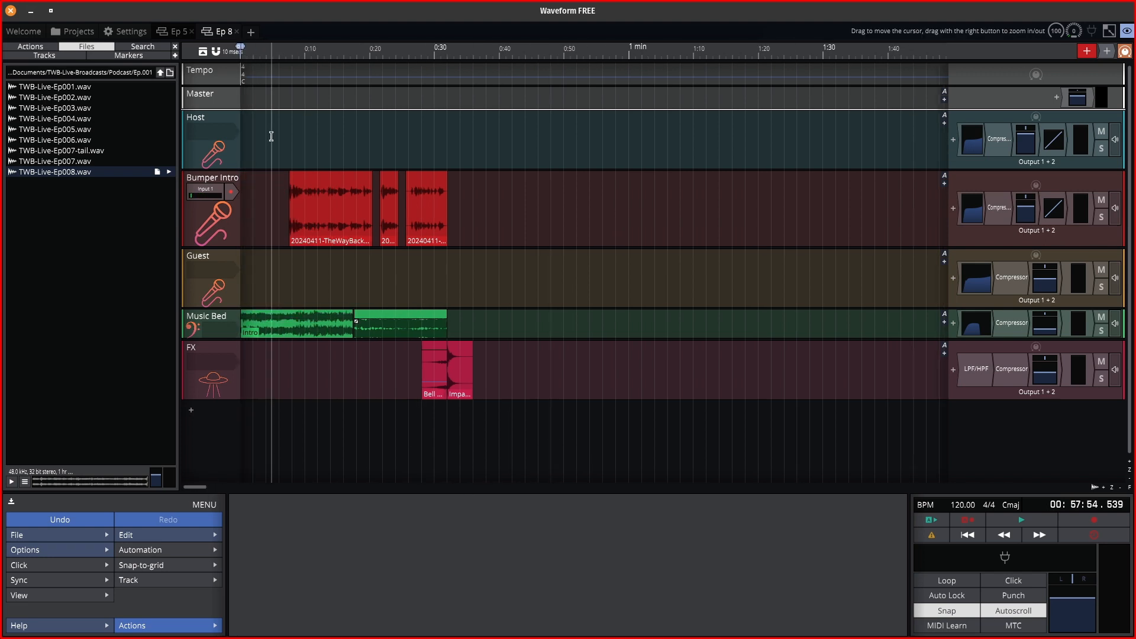
pyautogui.click(247, 52)
pyautogui.press('space')
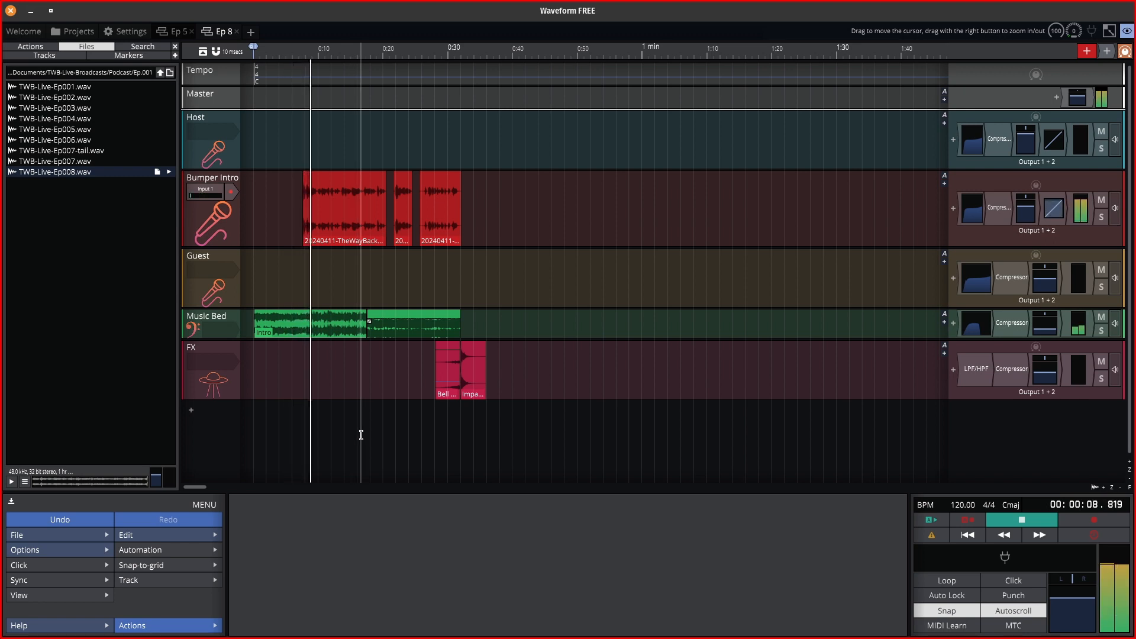
pyautogui.click(351, 56)
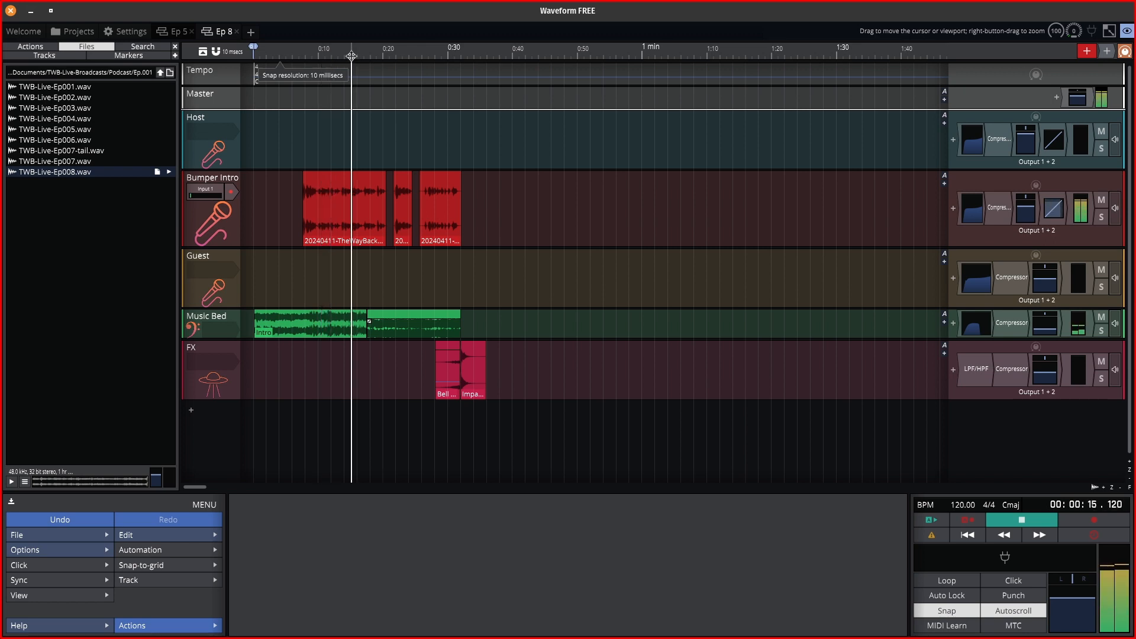
pyautogui.click(398, 49)
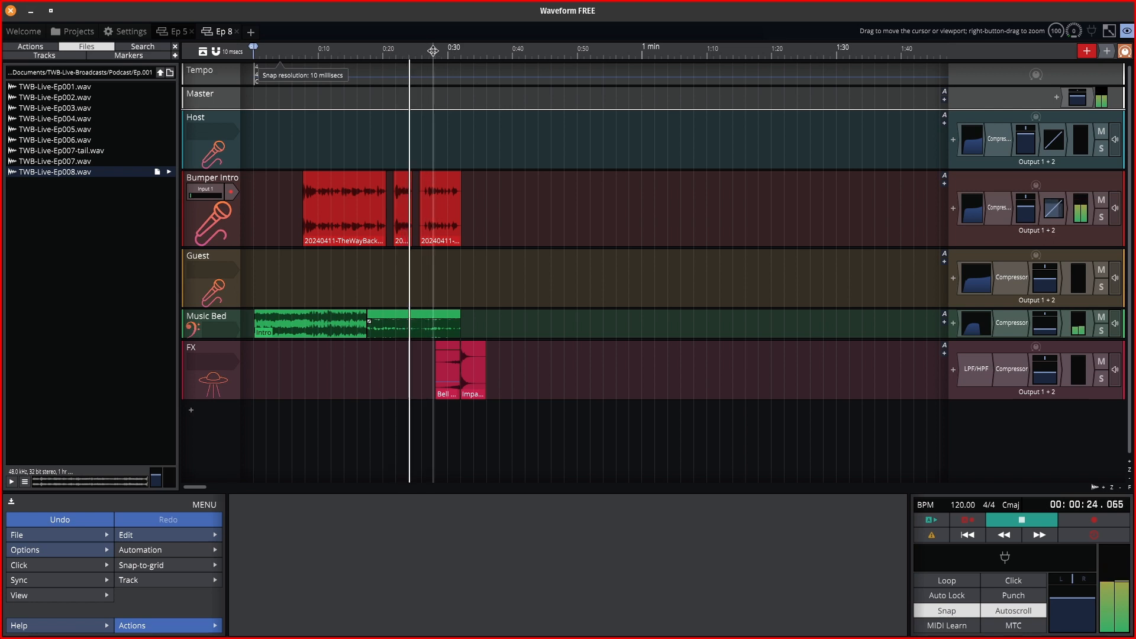
pyautogui.click(433, 51)
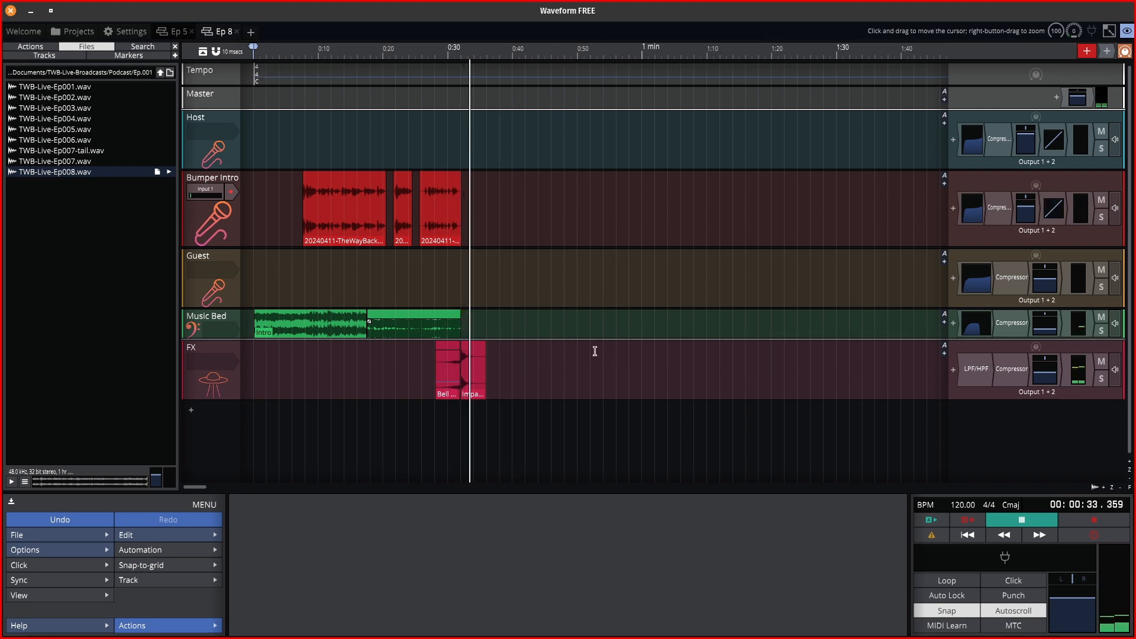
pyautogui.press('space')
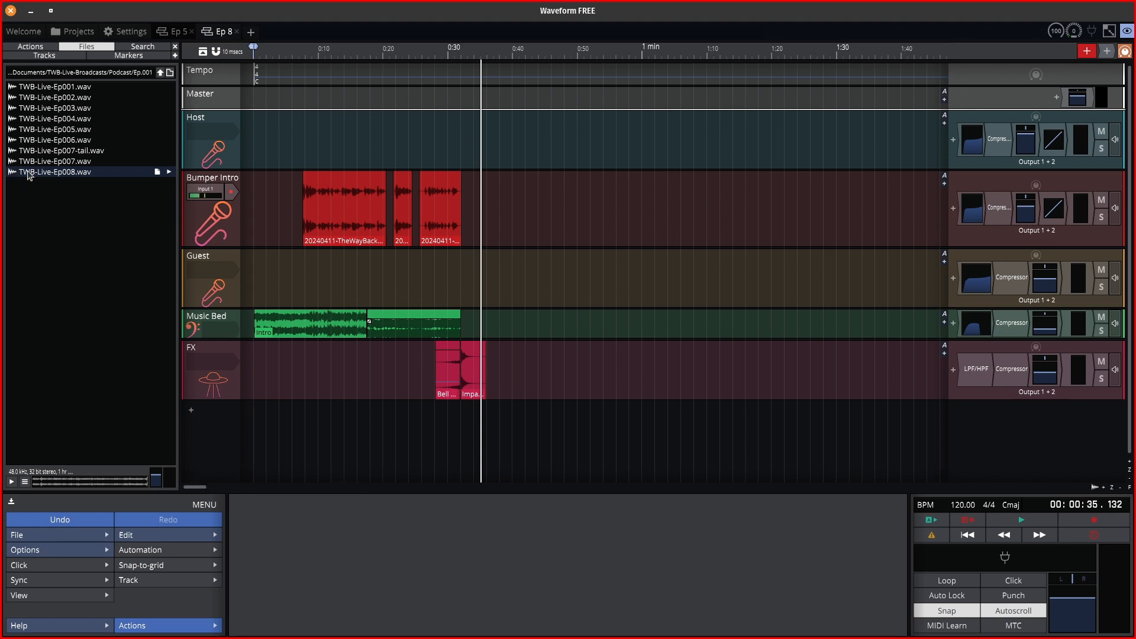
# Place TWB-Live-Ep008.wav on the Host track at 0:32 with Smart snap, then restore 10 ms snapping.
pyautogui.moveTo(28, 173); pyautogui.dragTo(462, 140)
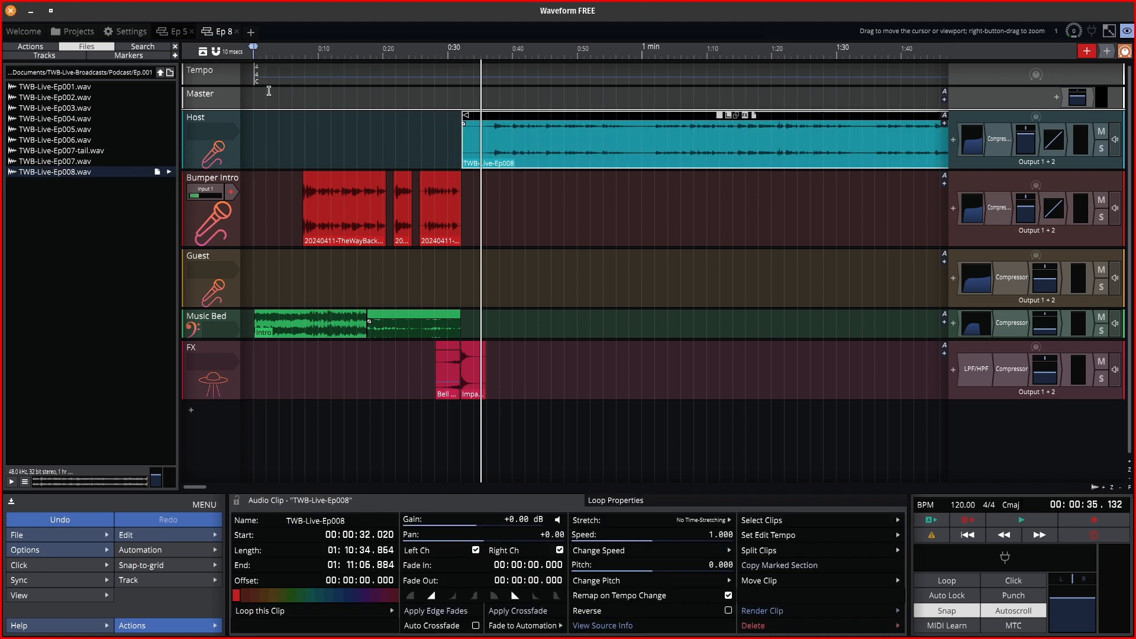
pyautogui.click(225, 53)
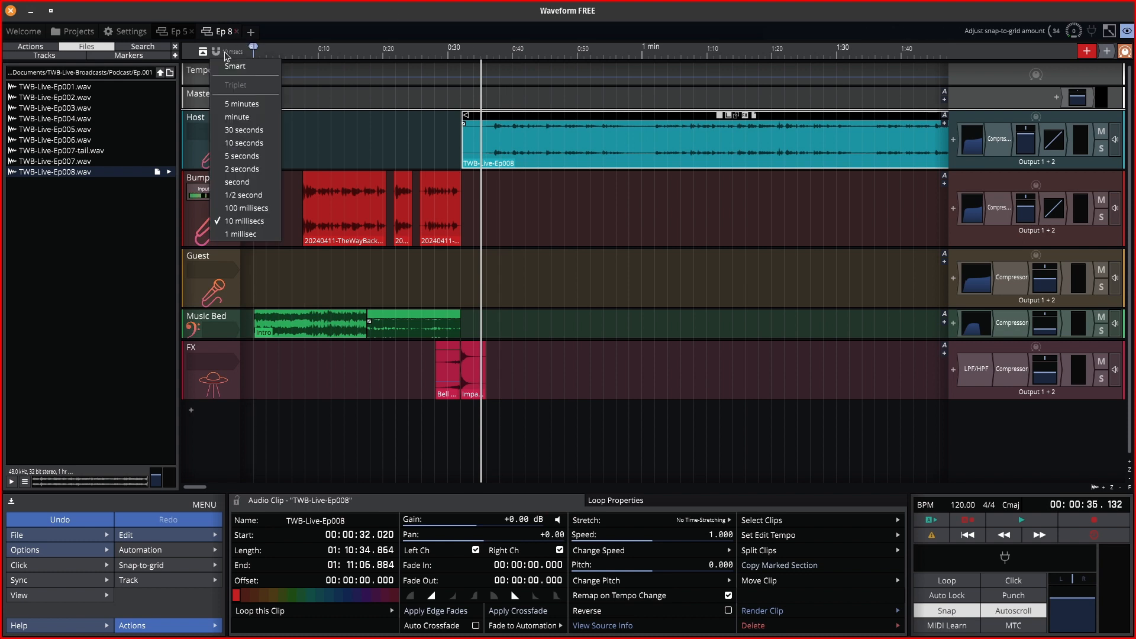
pyautogui.click(238, 66)
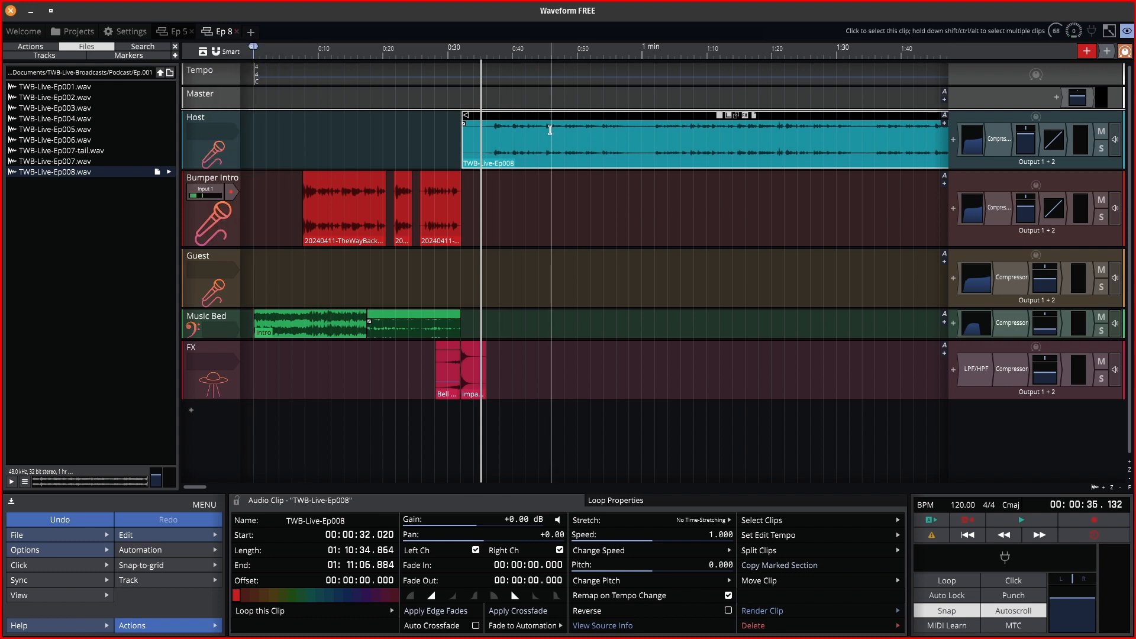
pyautogui.moveTo(554, 117)
pyautogui.mouseDown()
pyautogui.moveTo(604, 118)
pyautogui.moveTo(505, 113)
pyautogui.moveTo(548, 106)
pyautogui.mouseUp()
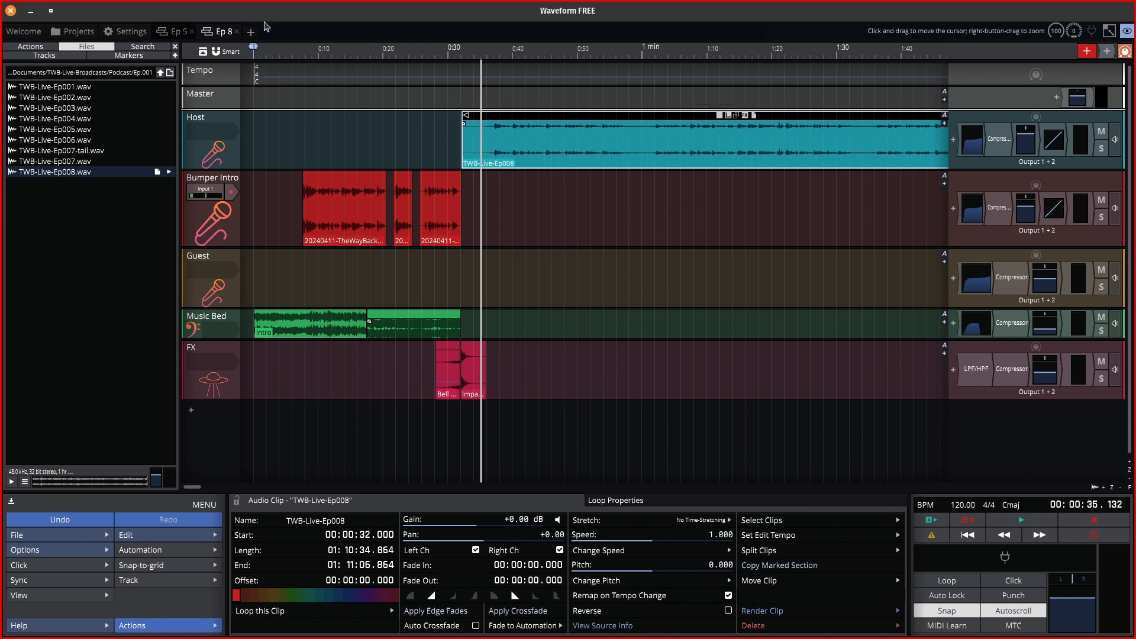
pyautogui.click(229, 53)
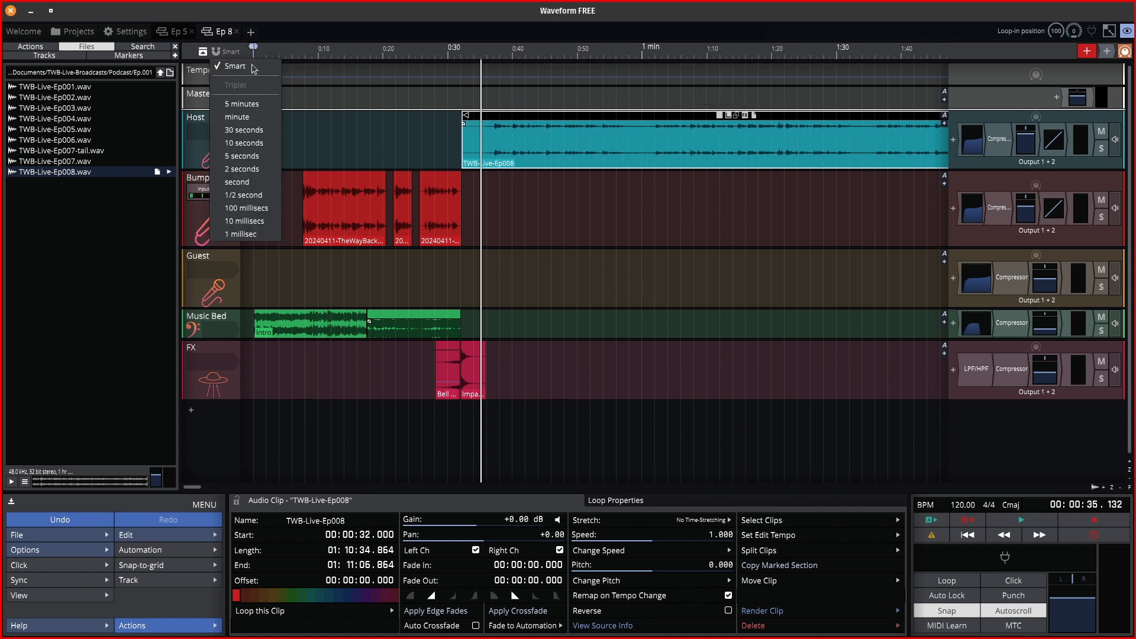
pyautogui.click(253, 222)
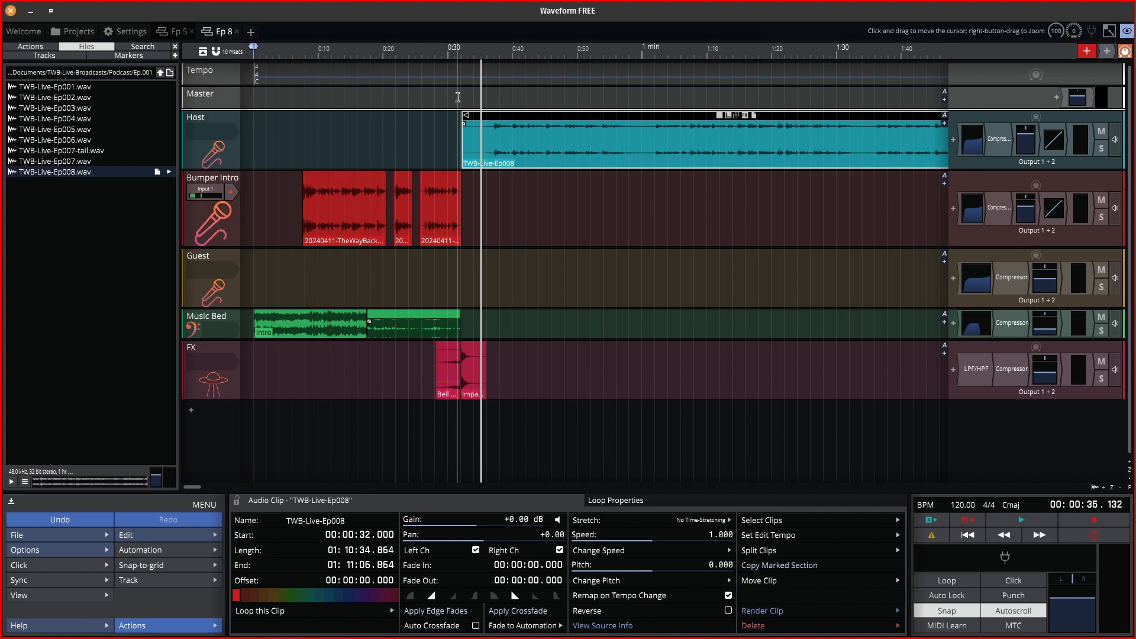
# Zoom in on the clip start and nudge the Host clip to begin at 0:31.910.
pyautogui.hscroll(3, 457, 98)
pyautogui.scroll(1, 432, 101)
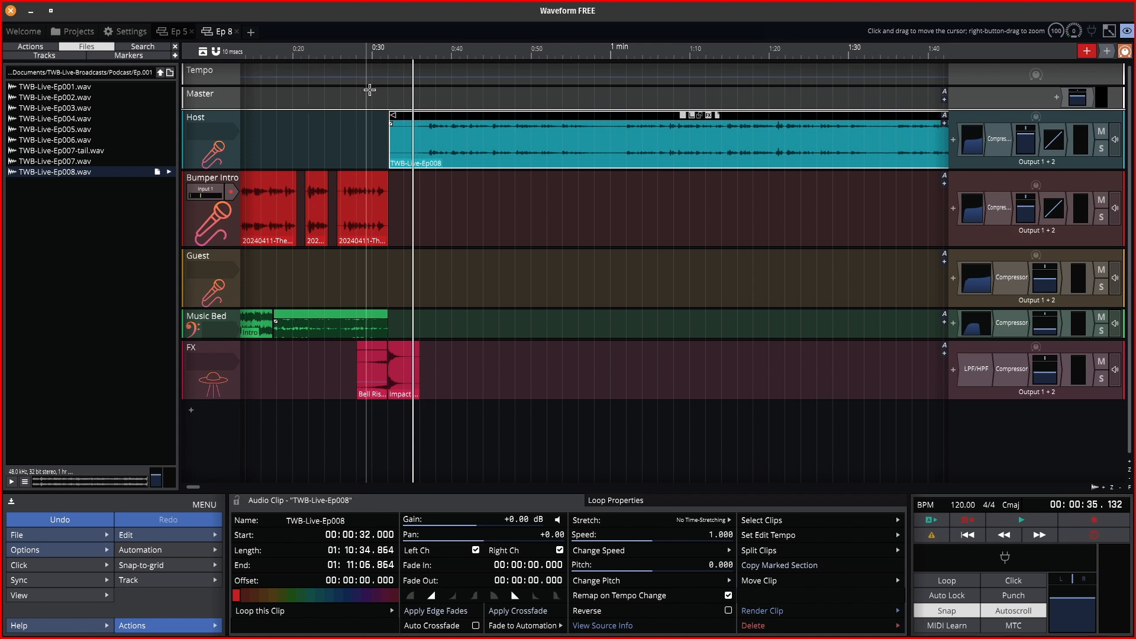
pyautogui.scroll(2, 405, 95)
pyautogui.scroll(1, 405, 95)
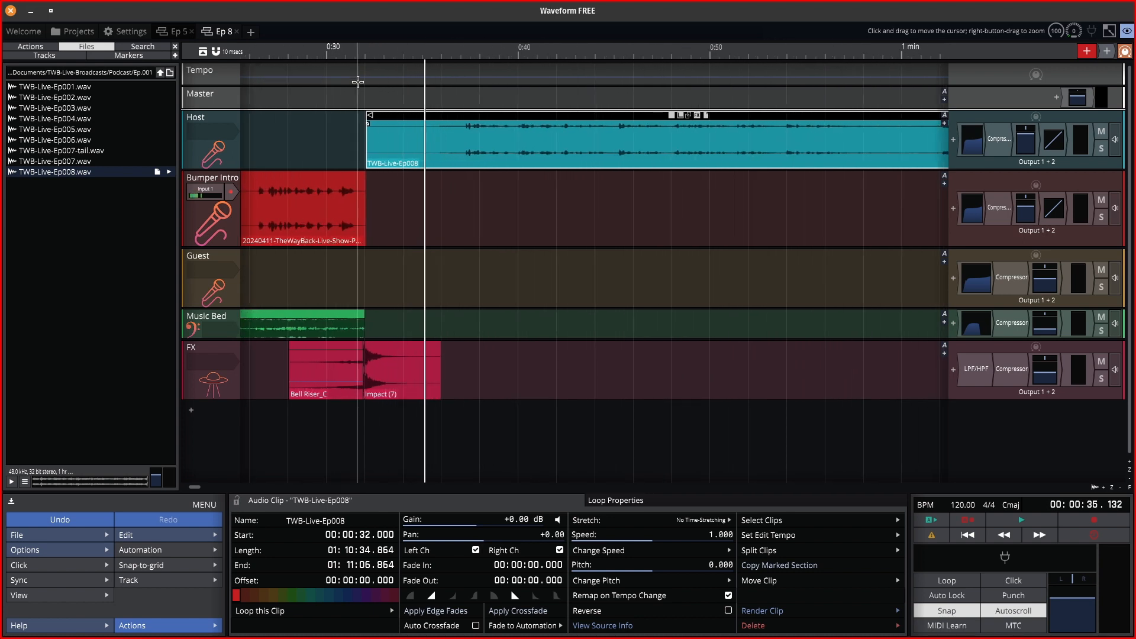
pyautogui.scroll(5, 350, 79)
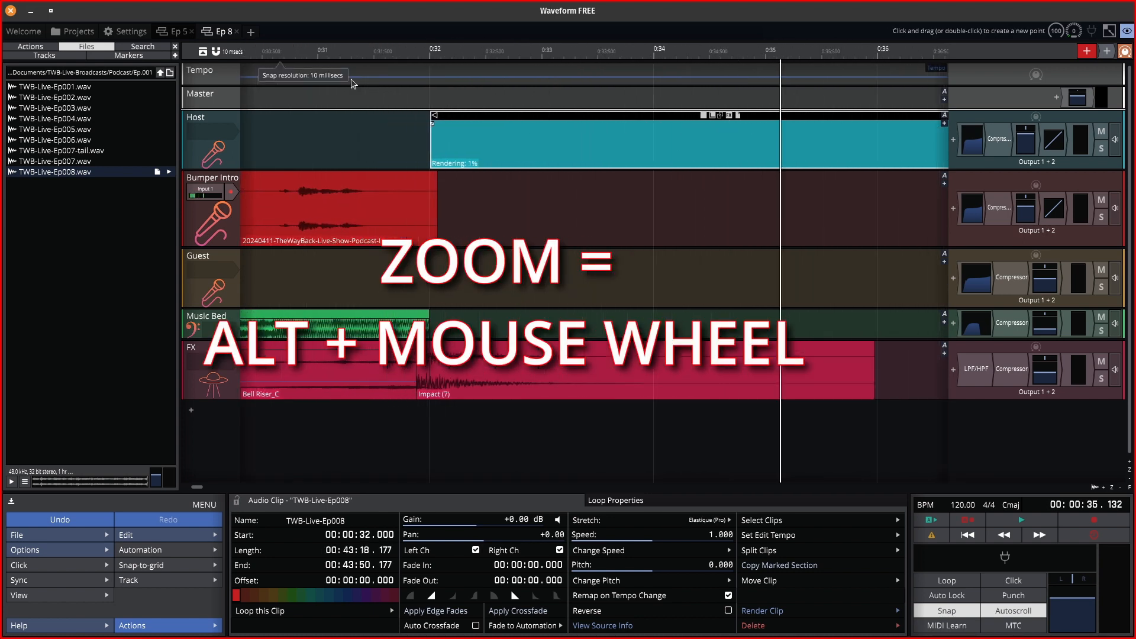
pyautogui.scroll(1, 350, 79)
pyautogui.moveTo(549, 116)
pyautogui.mouseDown()
pyautogui.moveTo(559, 117)
pyautogui.moveTo(537, 125)
pyautogui.mouseUp()
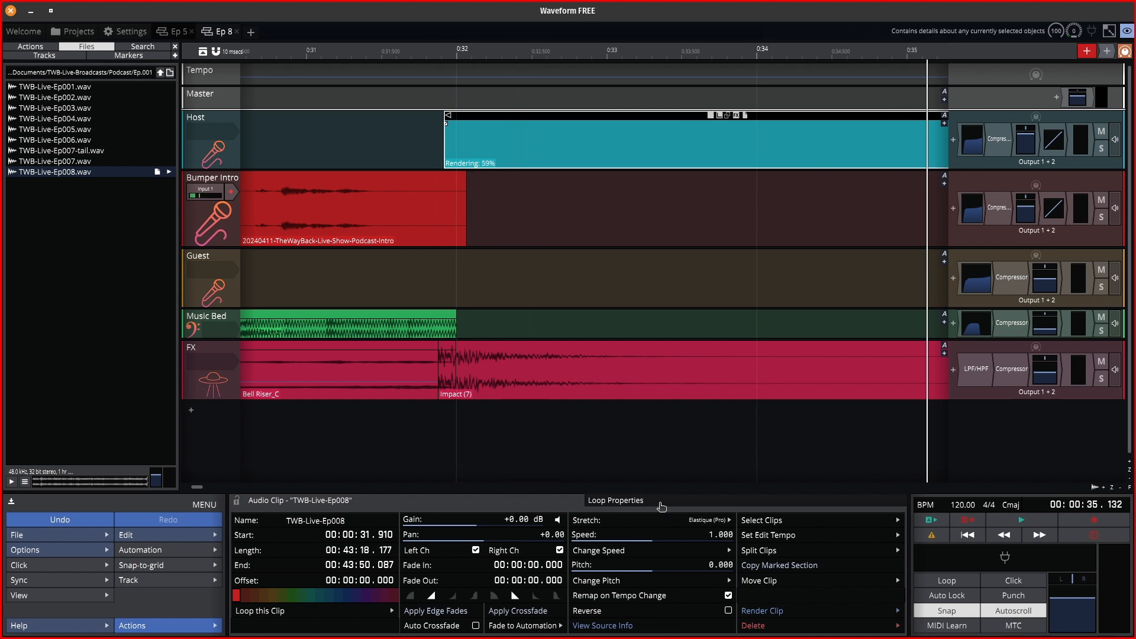
# Untick Auto-Tempo so the Host clip isn't time-stretched, then play it from about 0:32.
pyautogui.click(661, 504)
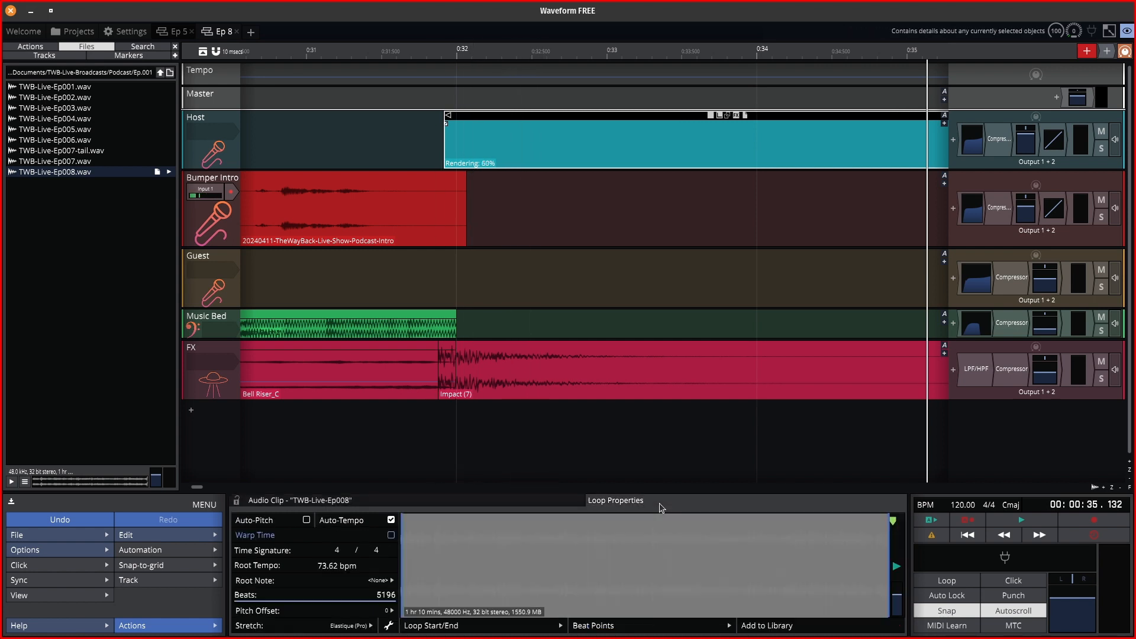
pyautogui.click(391, 520)
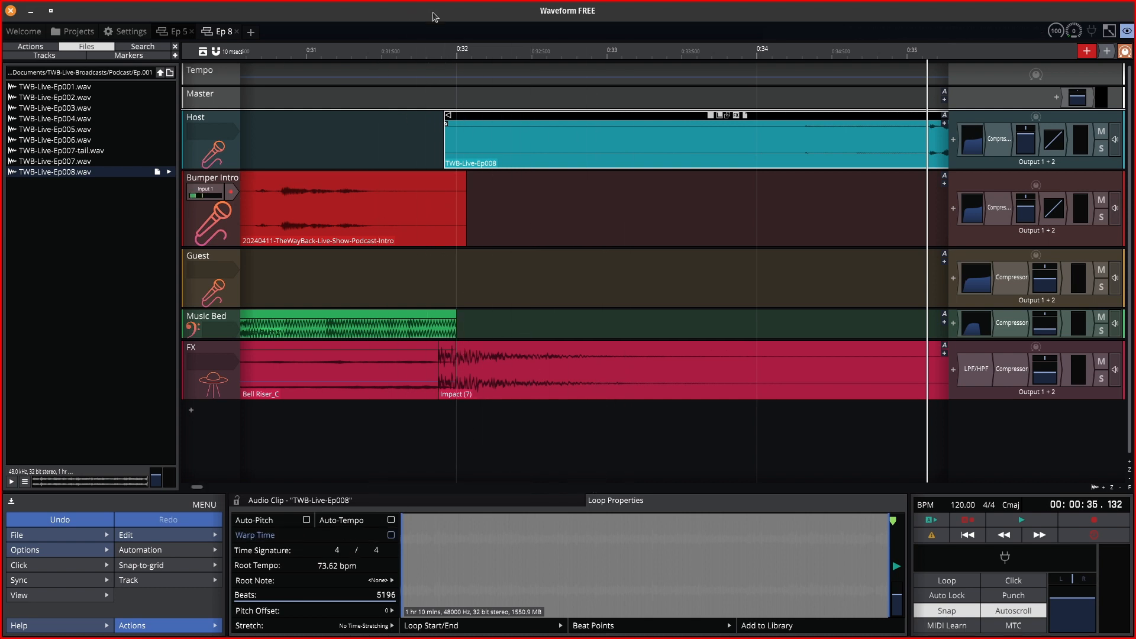
pyautogui.click(453, 52)
pyautogui.press('space')
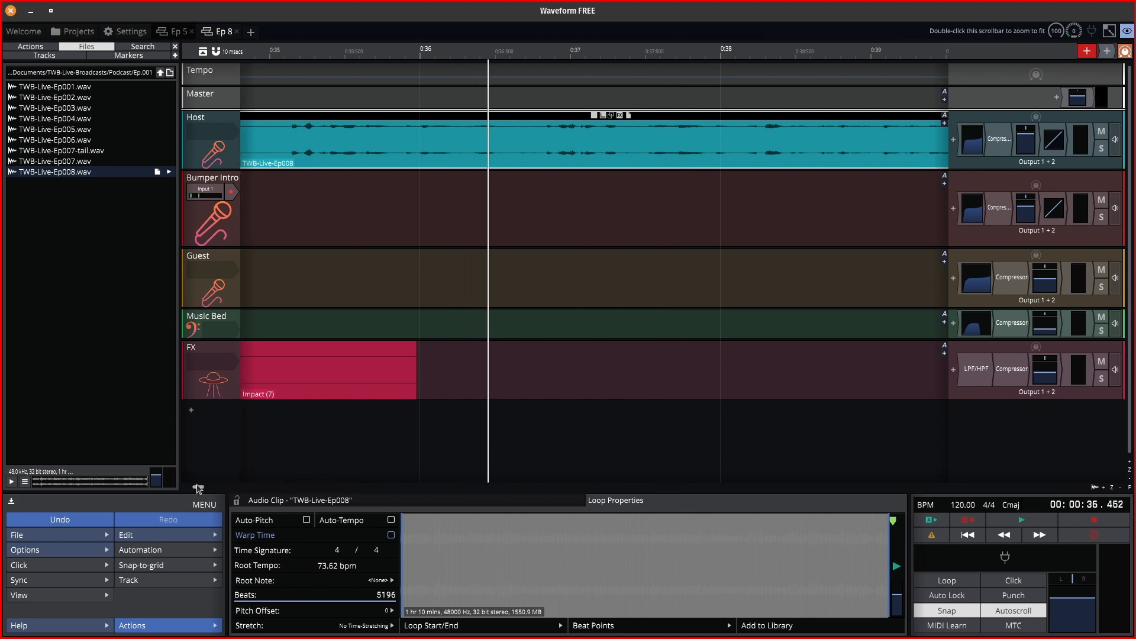
pyautogui.moveTo(198, 487); pyautogui.dragTo(652, 484)
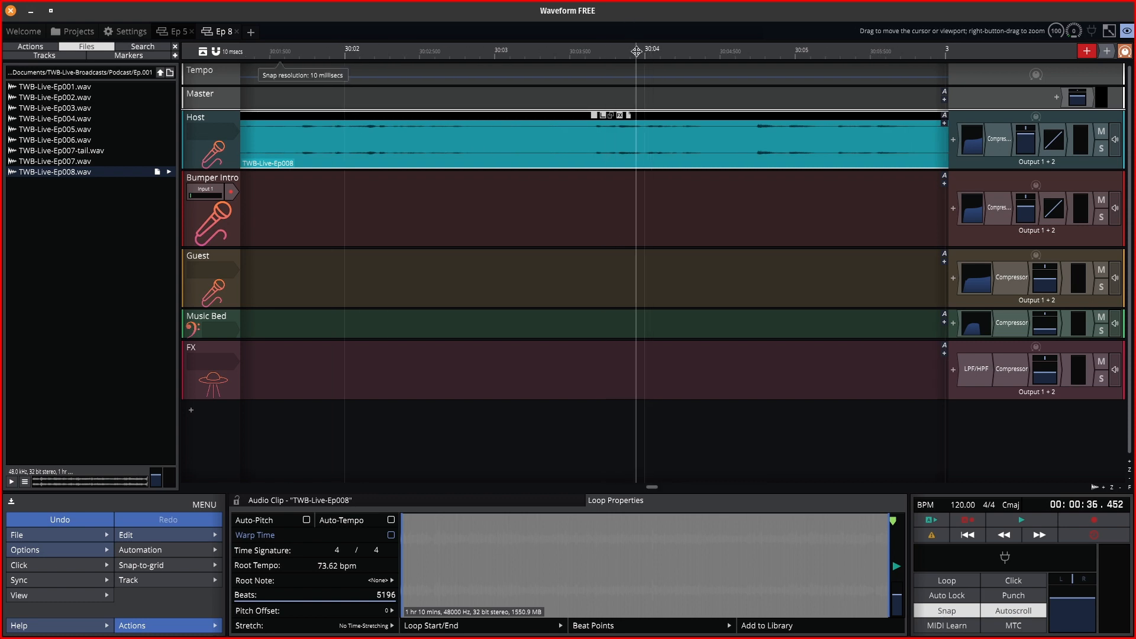
pyautogui.press('space')
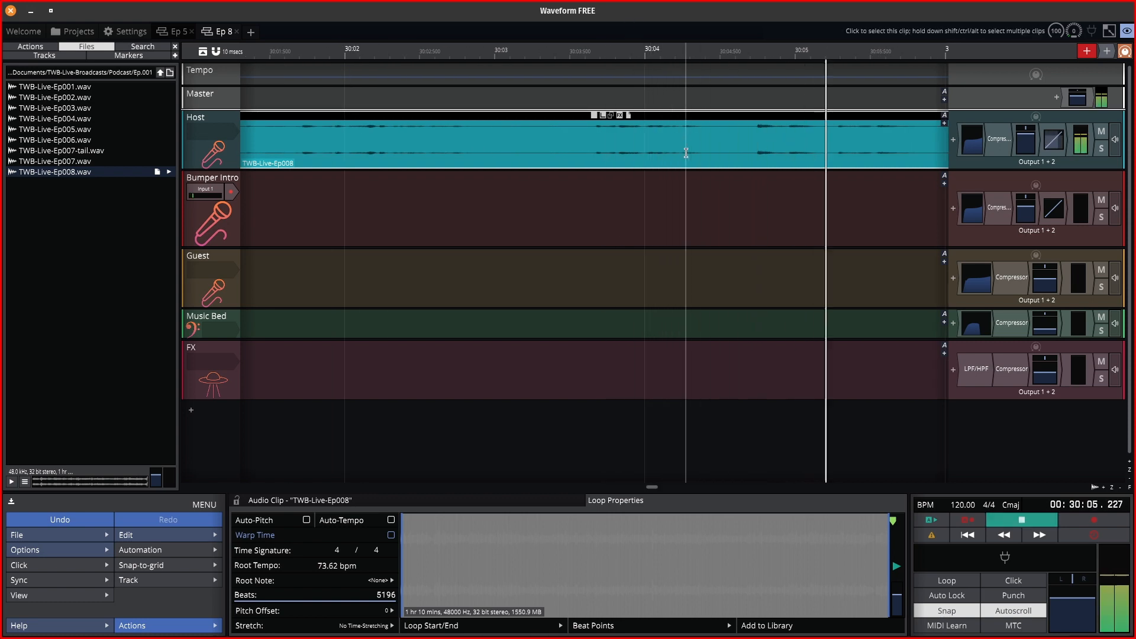
pyautogui.press('space')
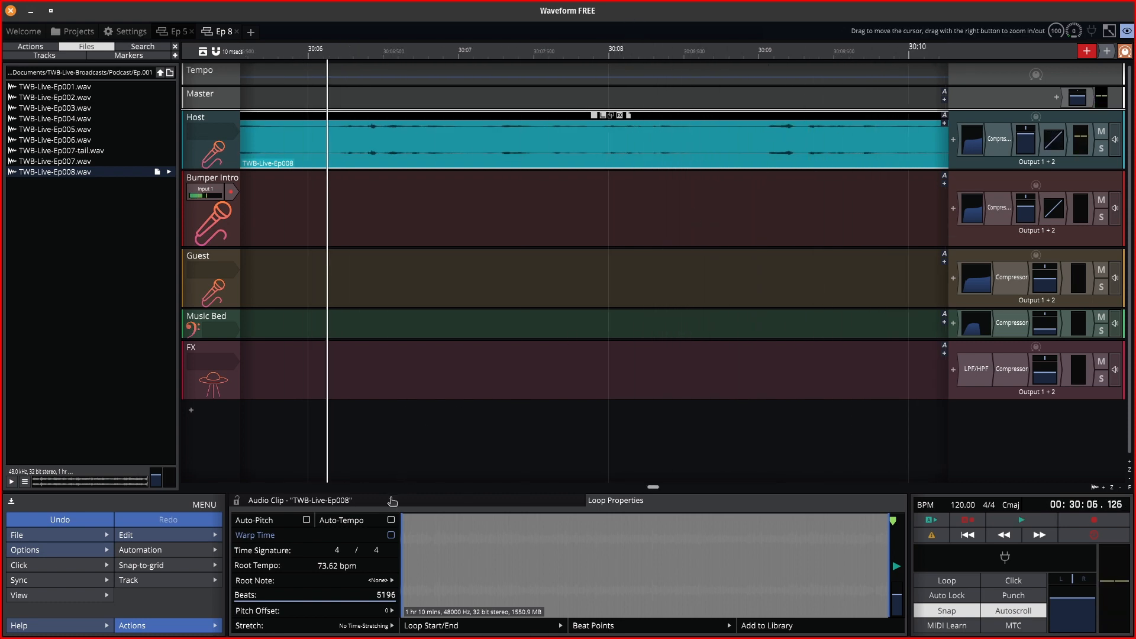
pyautogui.click(391, 520)
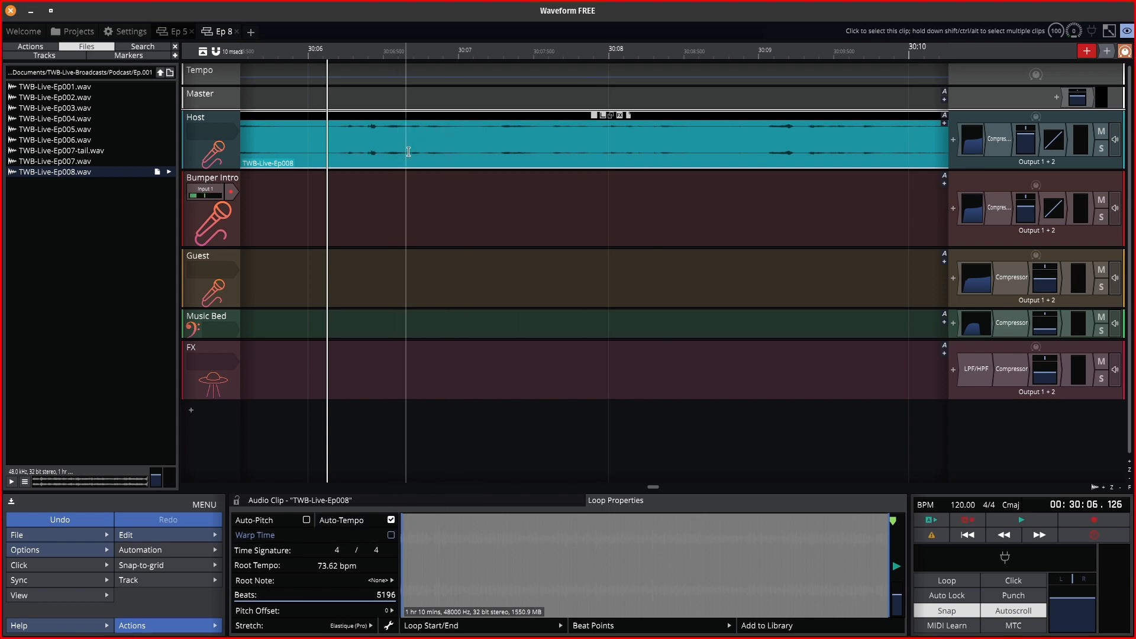
pyautogui.click(391, 520)
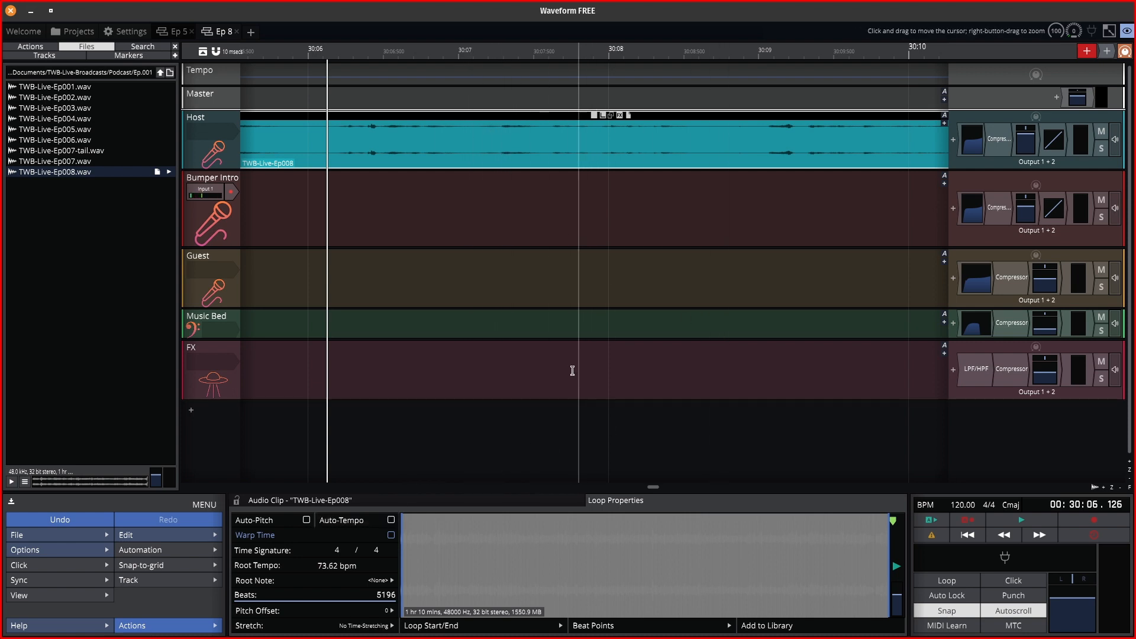
pyautogui.scroll(-10, 513, 369)
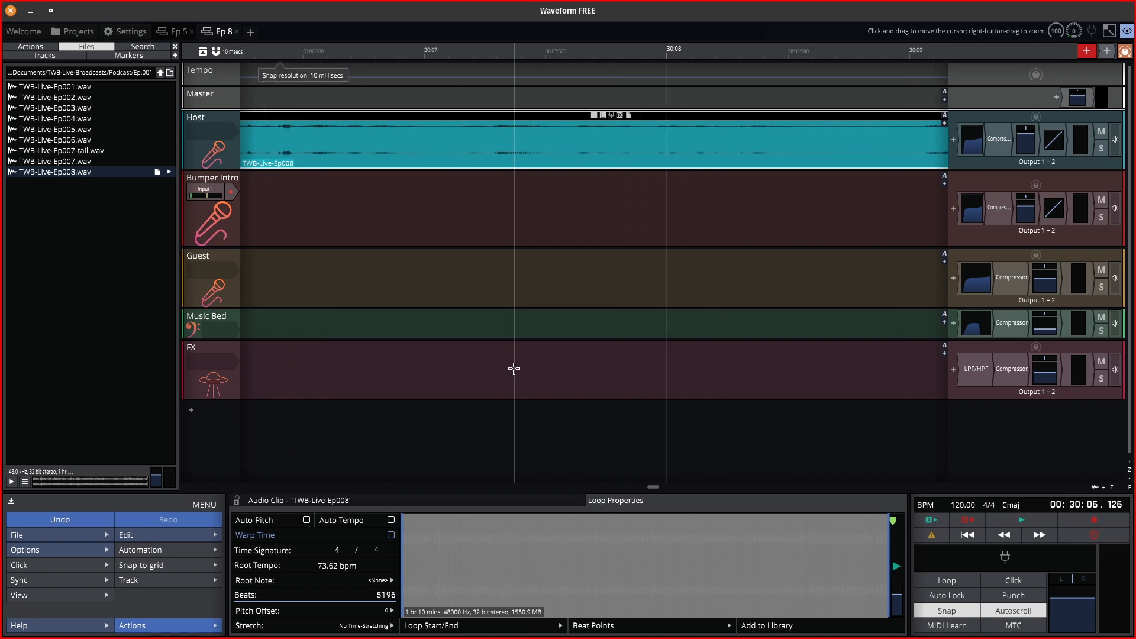
pyautogui.scroll(-10, 514, 369)
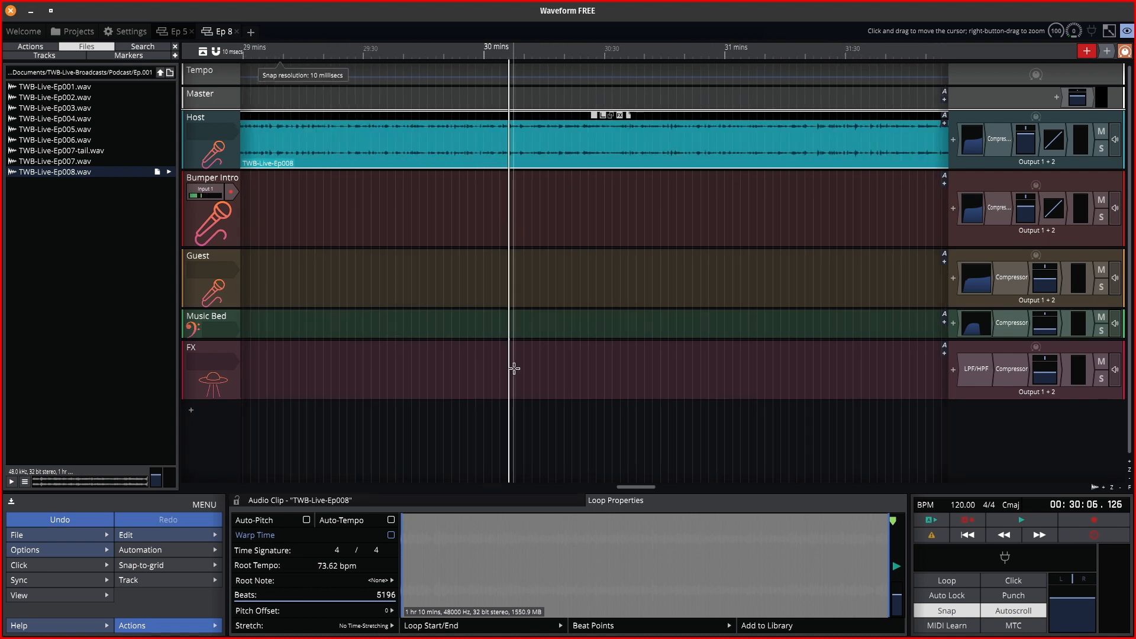
pyautogui.scroll(-5, 514, 368)
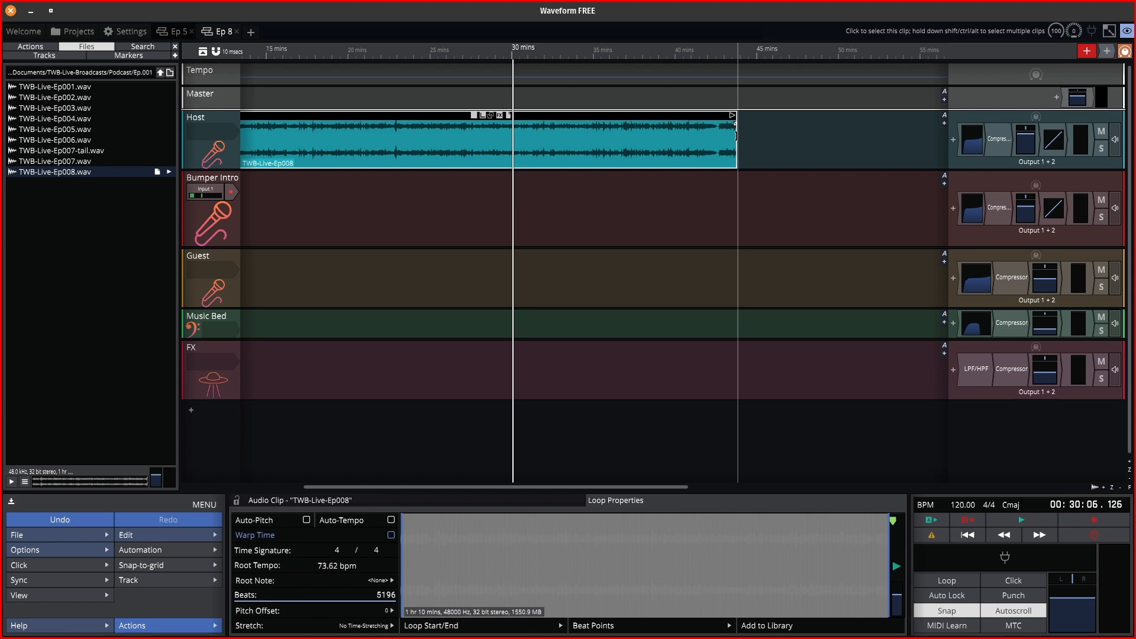
# Extend the Host clip to about 1 hr 10 min and zoom in on the clips near 57 minutes.
pyautogui.moveTo(736, 126); pyautogui.dragTo(811, 123)
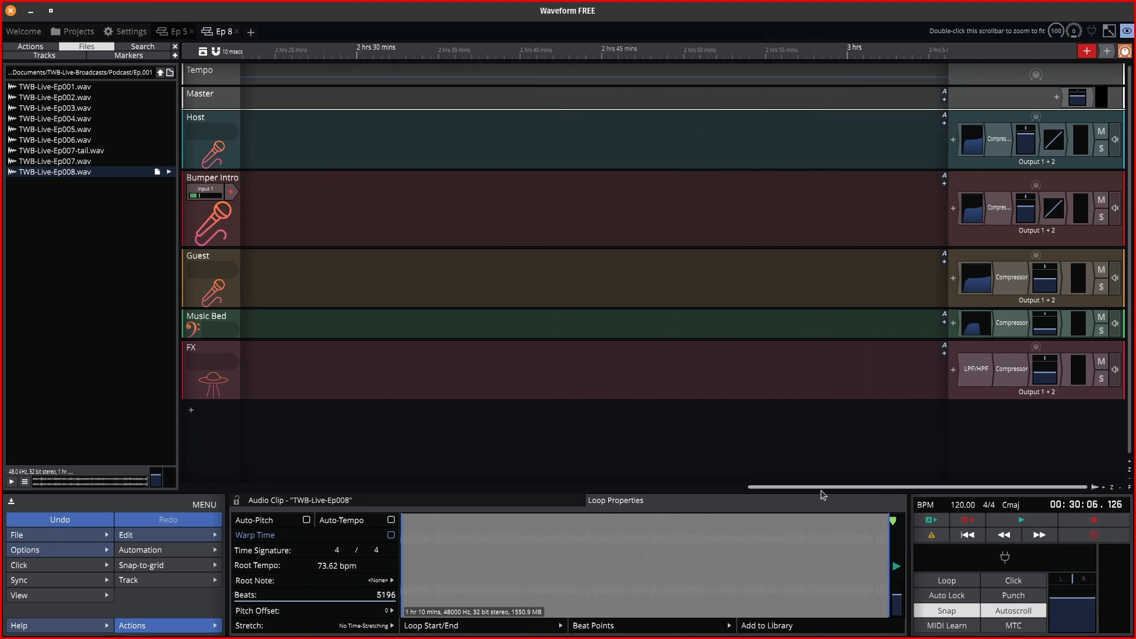
pyautogui.moveTo(822, 494); pyautogui.dragTo(558, 436)
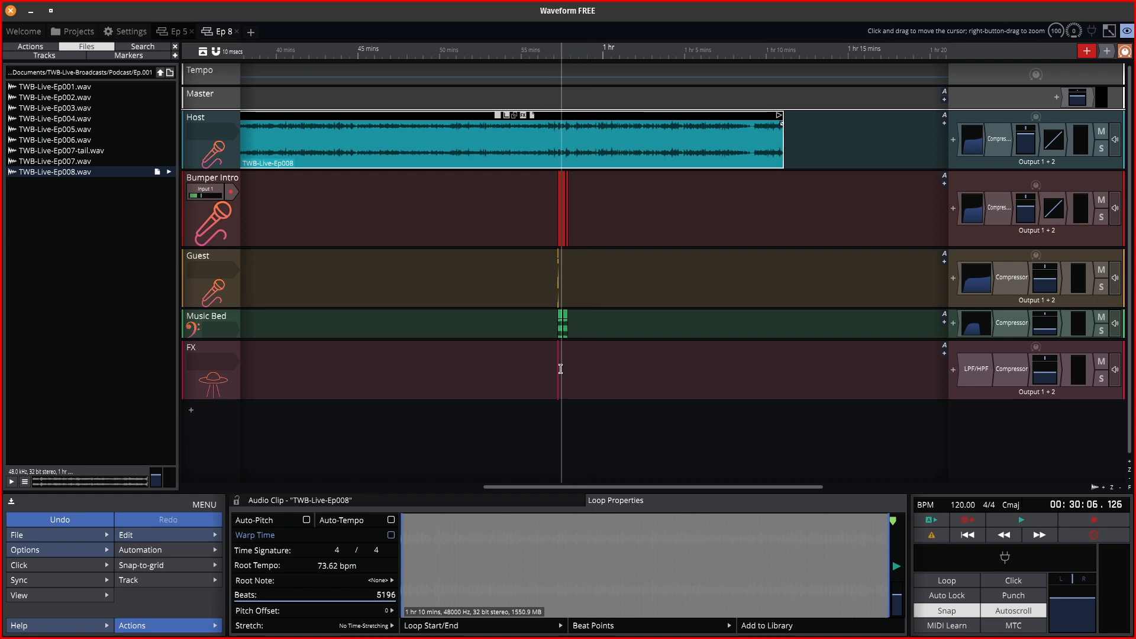
pyautogui.scroll(15, 561, 370)
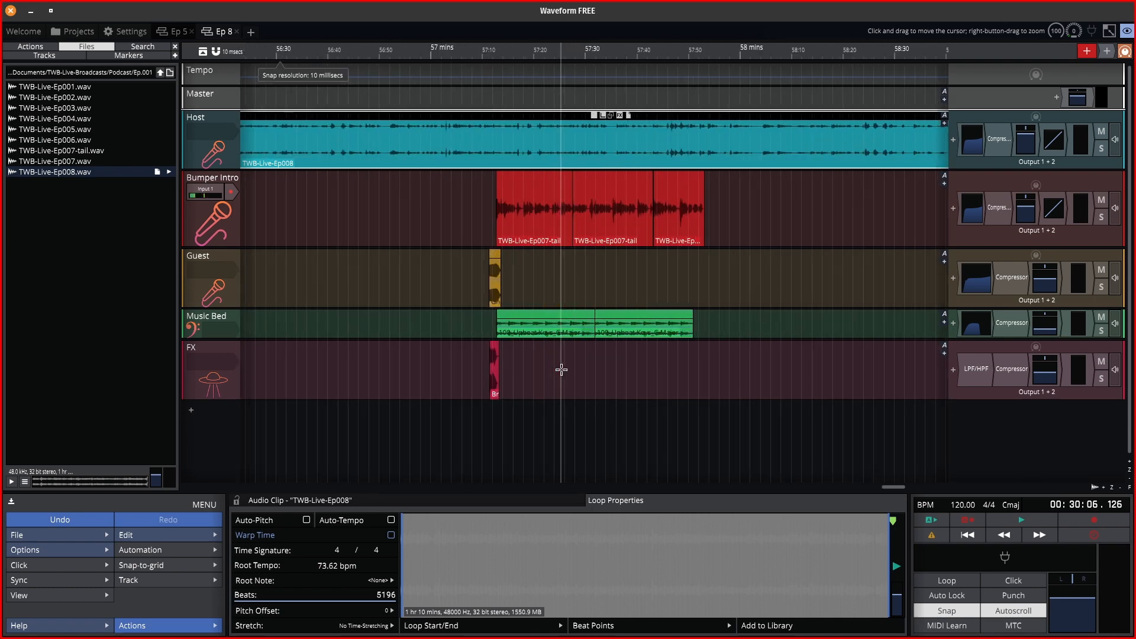
pyautogui.scroll(4, 561, 370)
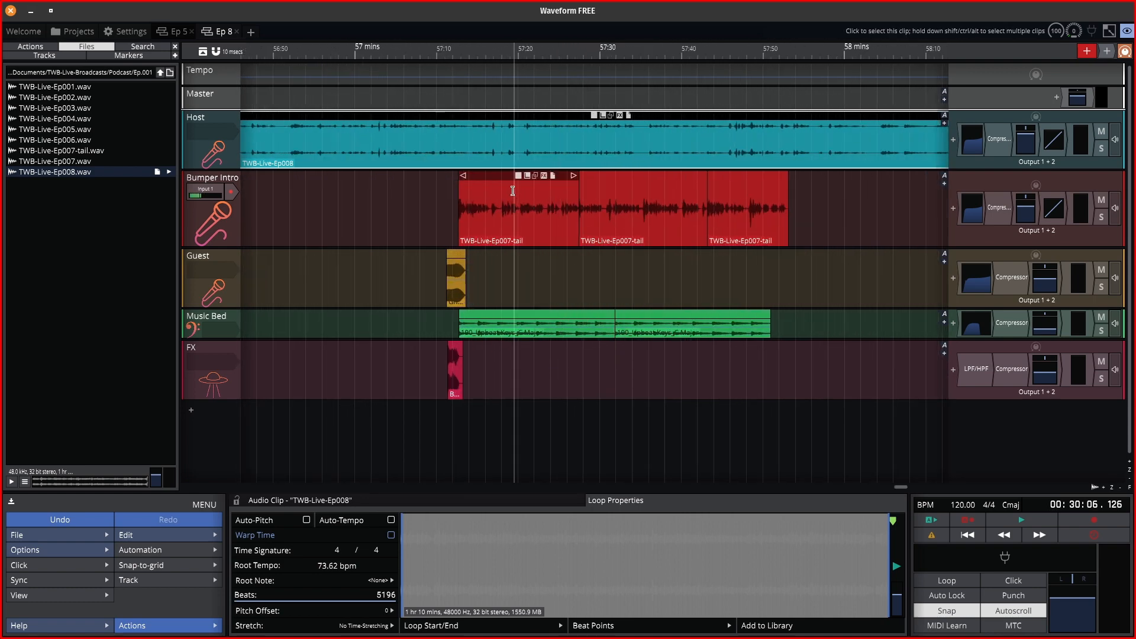
# Try selecting the Bumper Intro, Guest, Music Bed and FX clips, then clear the selection.
pyautogui.click(496, 176)
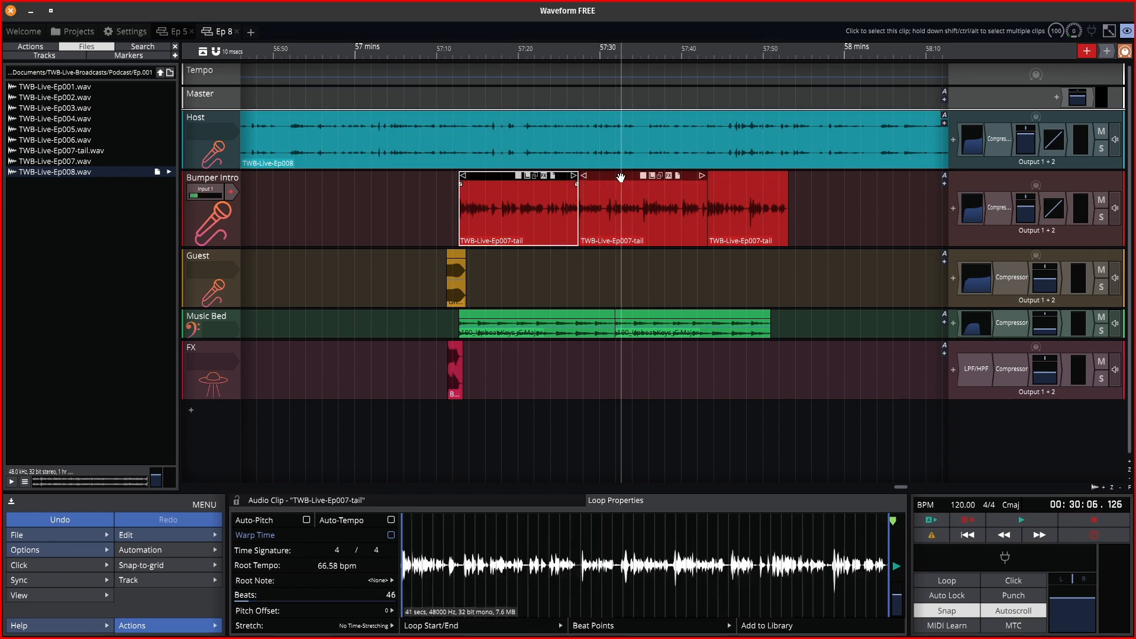
pyautogui.keyDown('shift'); pyautogui.click(621, 179); pyautogui.keyUp('shift')
pyautogui.keyDown('shift'); pyautogui.click(716, 178); pyautogui.keyUp('shift')
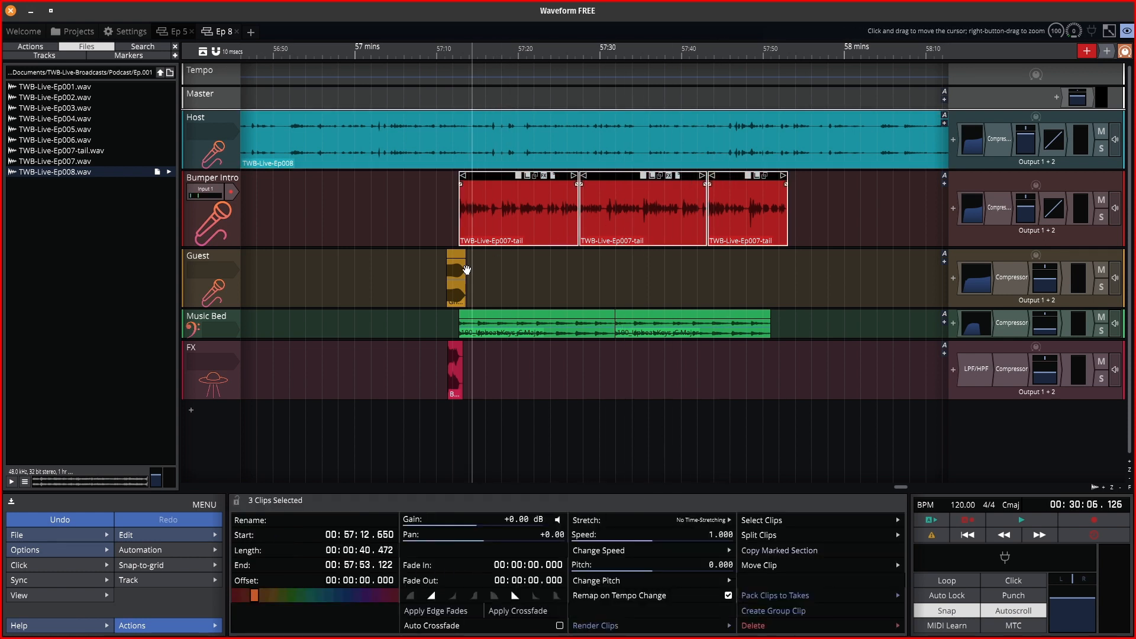
pyautogui.click(461, 252)
pyautogui.keyDown('shift'); pyautogui.click(508, 320); pyautogui.keyUp('shift')
pyautogui.keyDown('shift'); pyautogui.click(626, 323); pyautogui.keyUp('shift')
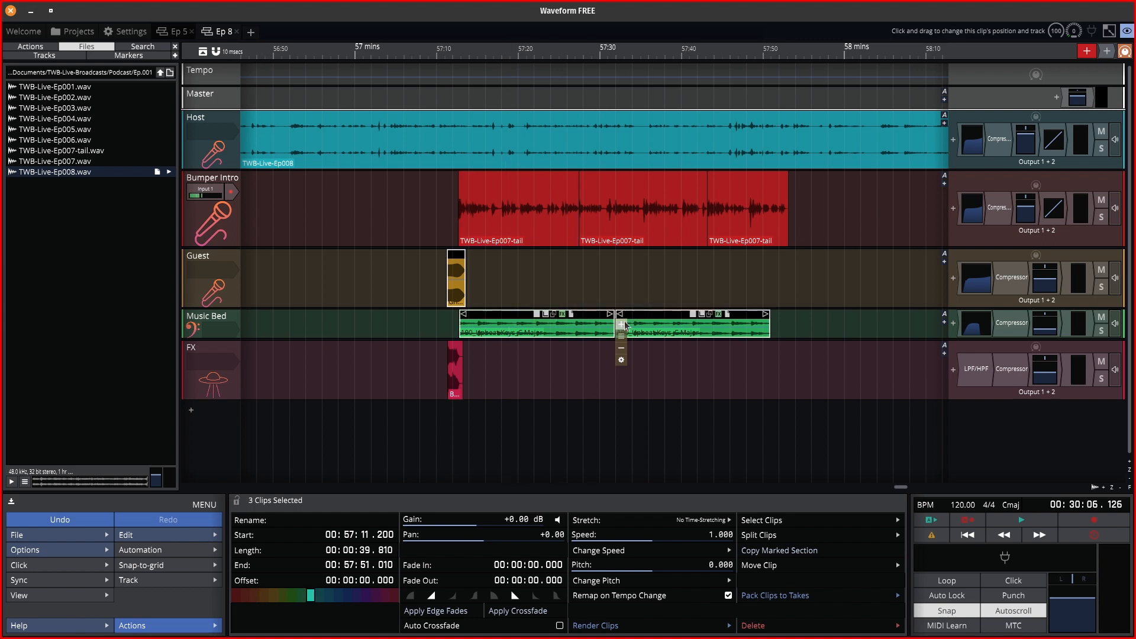
pyautogui.keyDown('shift'); pyautogui.click(458, 348); pyautogui.keyUp('shift')
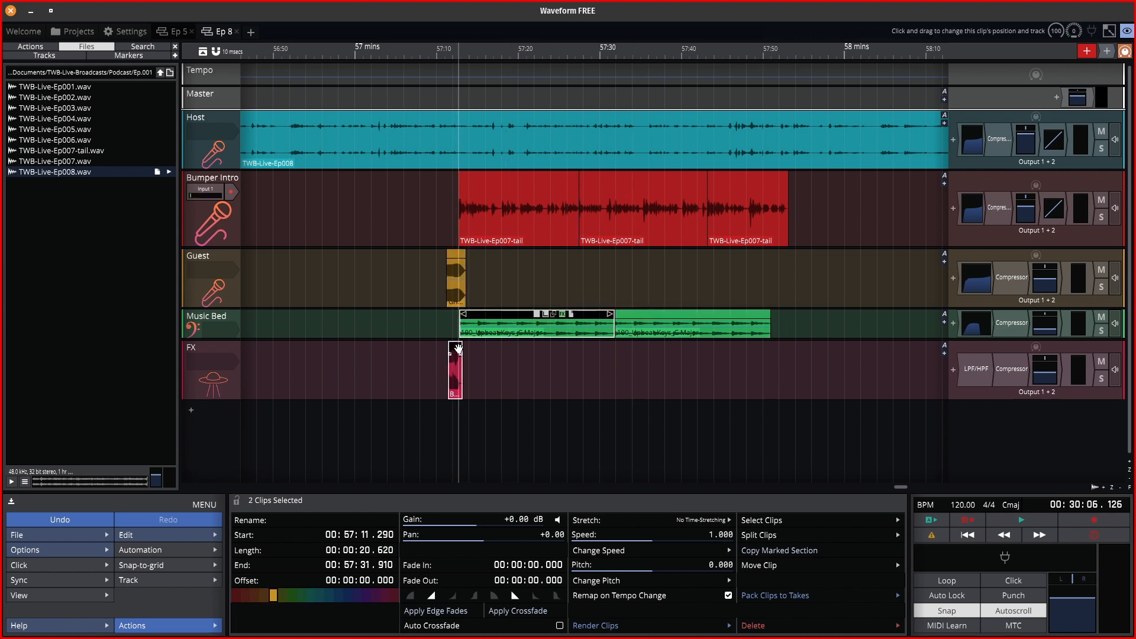
pyautogui.click(603, 355)
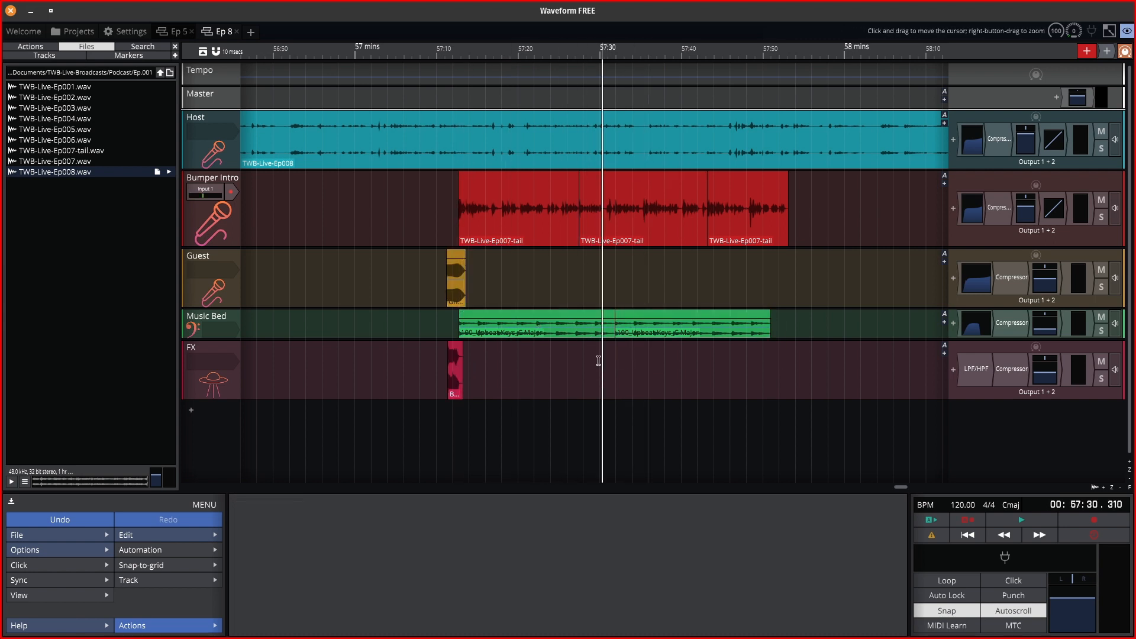
# Select the FX, two Music Bed, Guest and three Bumper Intro clips and delete them.
pyautogui.click(453, 353)
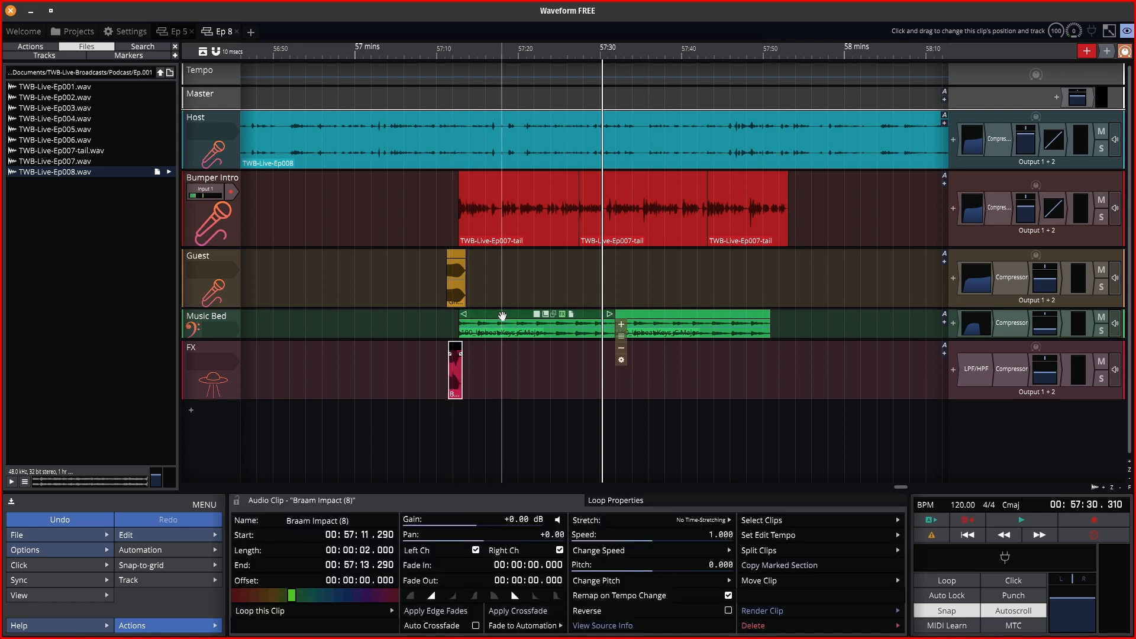
pyautogui.keyDown('shift'); pyautogui.click(504, 319); pyautogui.keyUp('shift')
pyautogui.keyDown('shift'); pyautogui.click(645, 324); pyautogui.keyUp('shift')
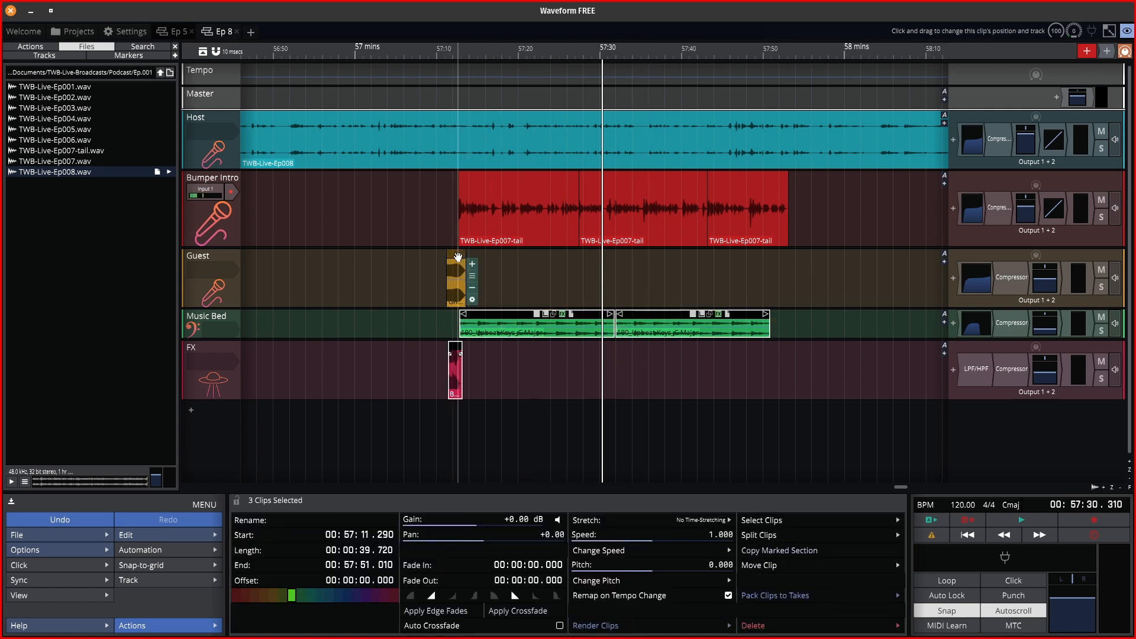
pyautogui.keyDown('shift'); pyautogui.click(456, 278); pyautogui.keyUp('shift')
pyautogui.keyDown('shift'); pyautogui.click(497, 195); pyautogui.keyUp('shift')
pyautogui.keyDown('shift'); pyautogui.click(621, 184); pyautogui.keyUp('shift')
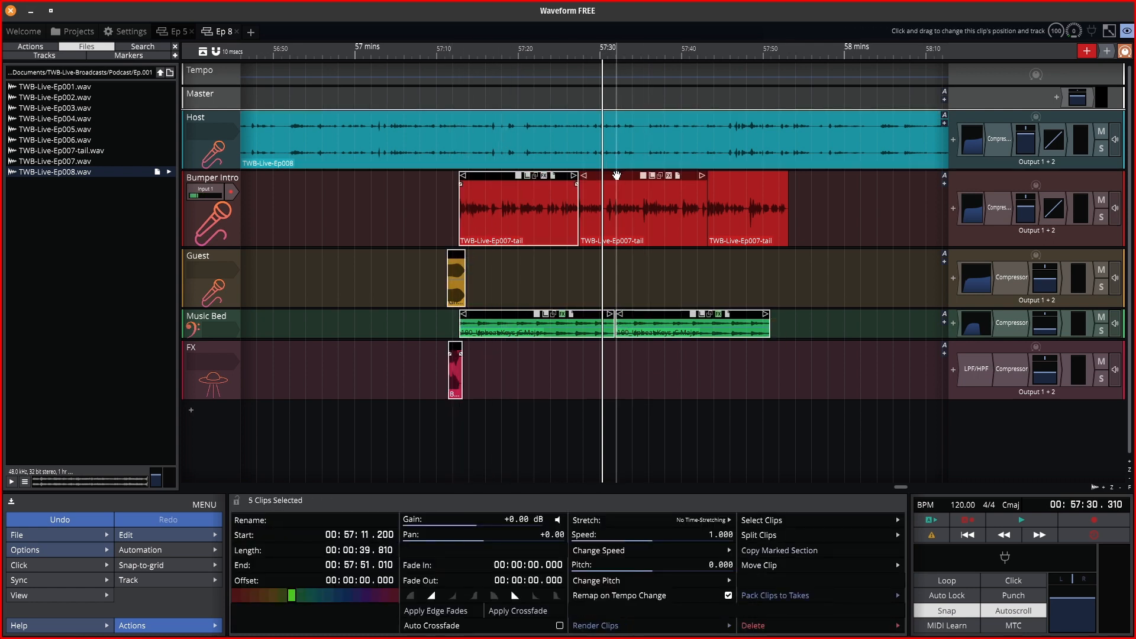
pyautogui.keyDown('shift'); pyautogui.click(719, 179); pyautogui.keyUp('shift')
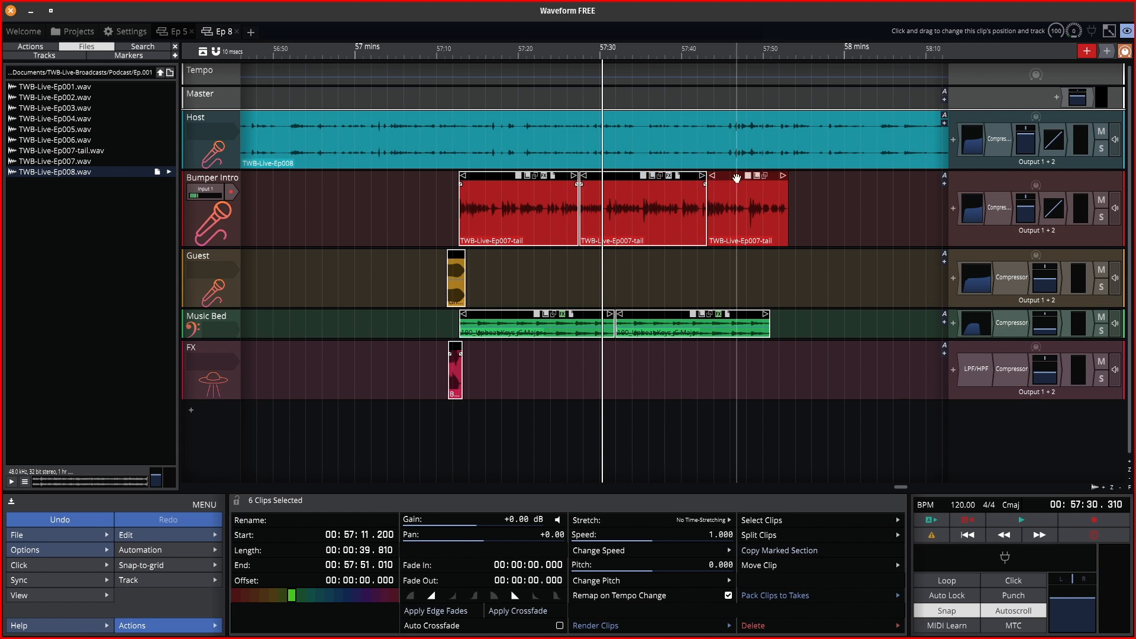
pyautogui.keyDown('shift'); pyautogui.click(718, 116); pyautogui.keyUp('shift')
pyautogui.keyDown('shift'); pyautogui.click(719, 116); pyautogui.keyUp('shift')
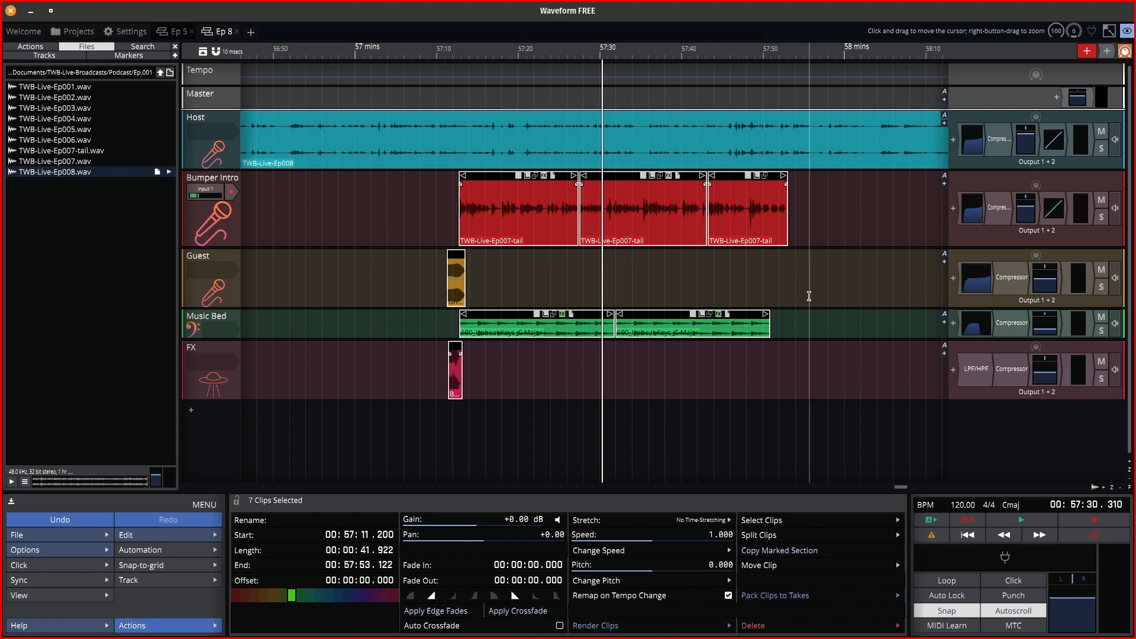
pyautogui.press('Delete')
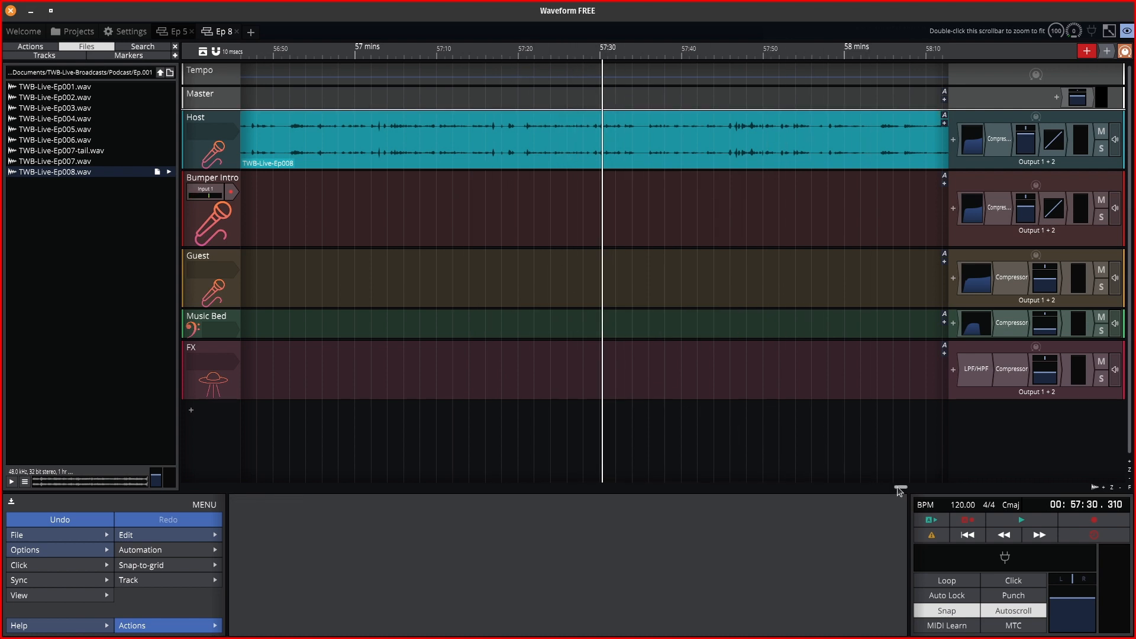
# Zoom out and scroll the timeline back toward the start of the project.
pyautogui.scroll(-3, 647, 370)
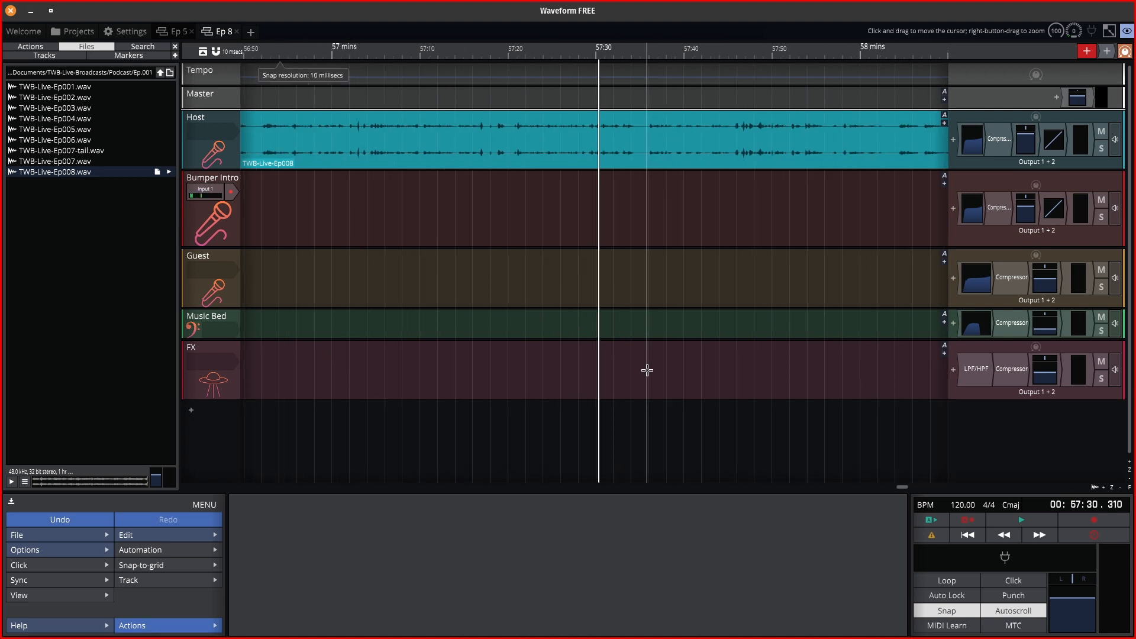
pyautogui.scroll(-3, 647, 369)
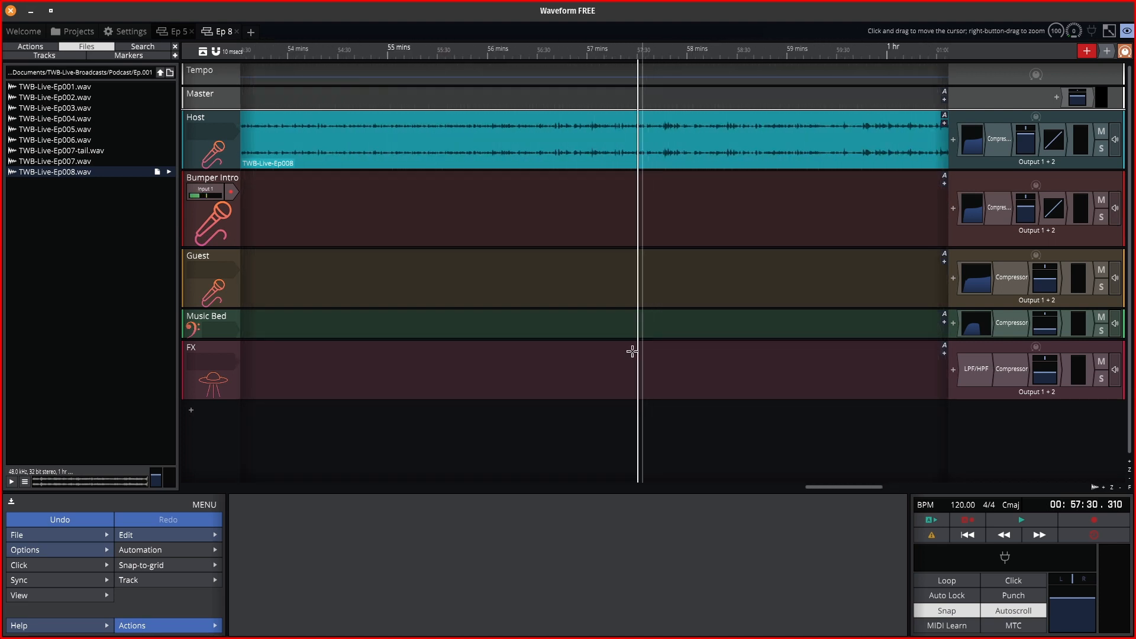
pyautogui.scroll(-5, 492, 272)
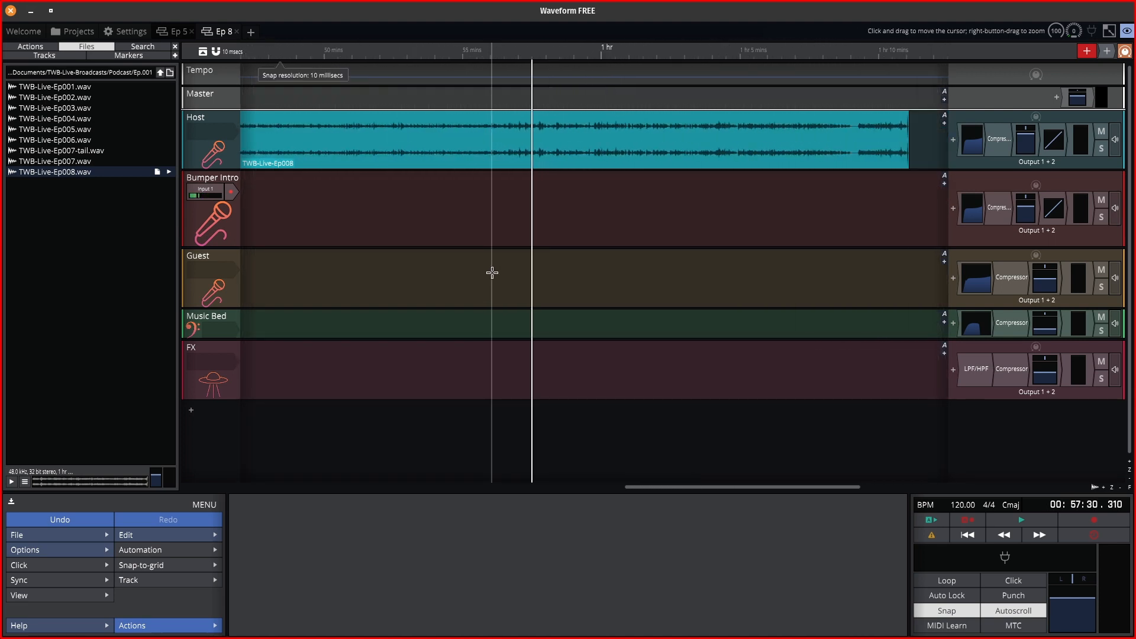
pyautogui.scroll(-2, 492, 272)
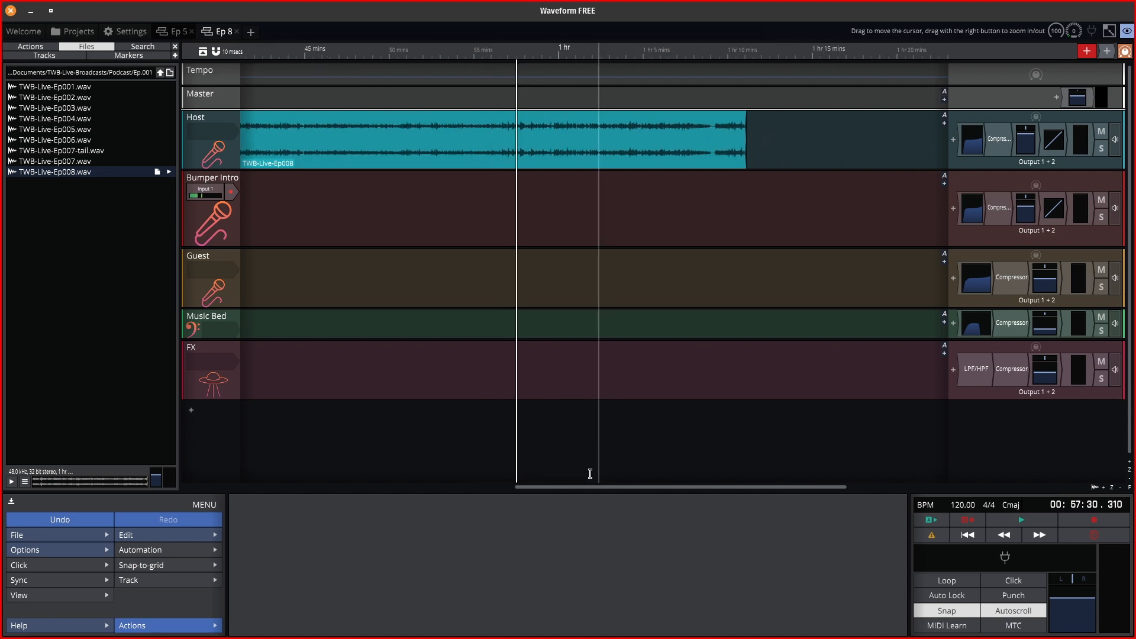
pyautogui.moveTo(590, 489); pyautogui.dragTo(400, 481)
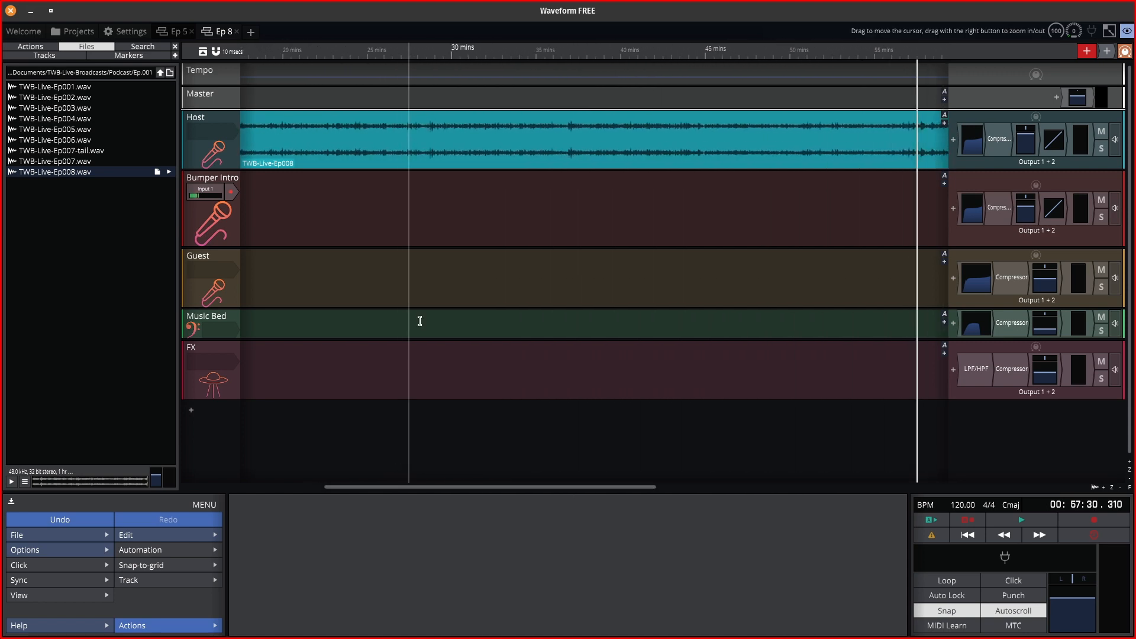
pyautogui.scroll(-4, 429, 255)
pyautogui.scroll(-3, 429, 255)
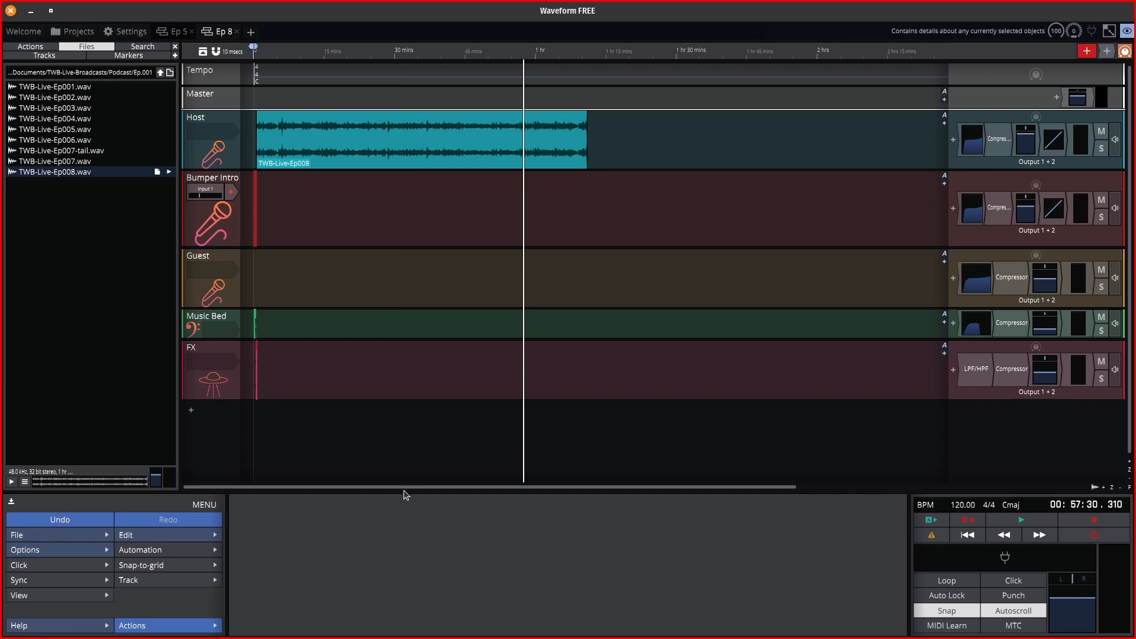
pyautogui.moveTo(404, 489); pyautogui.dragTo(287, 459)
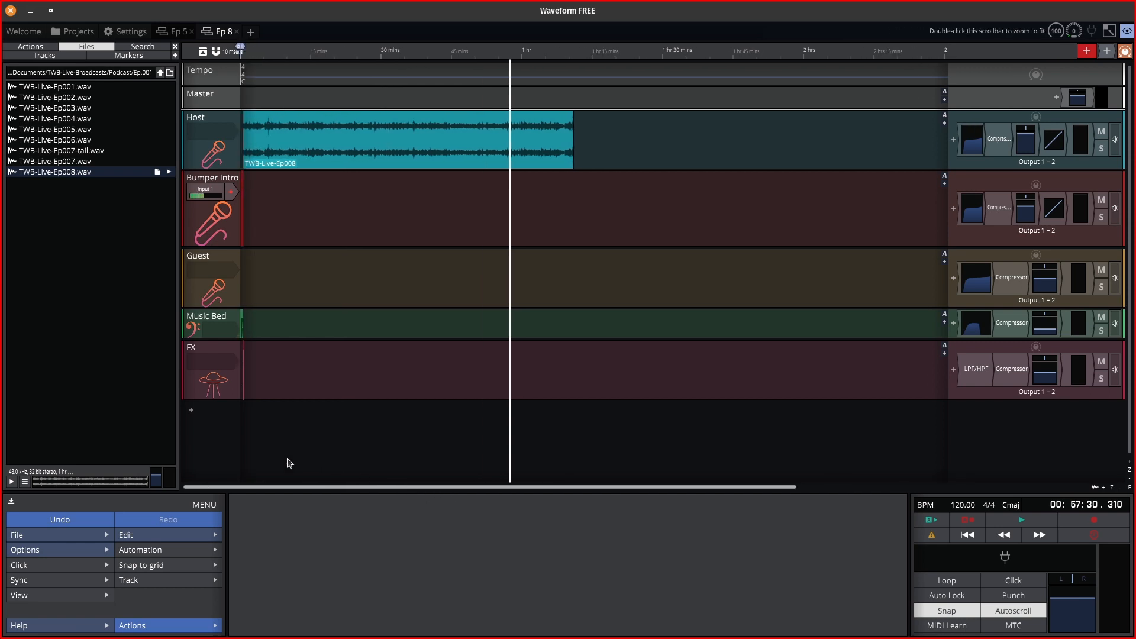
# Move the playhead to time zero and start playback from the beginning.
pyautogui.scroll(3, 246, 82)
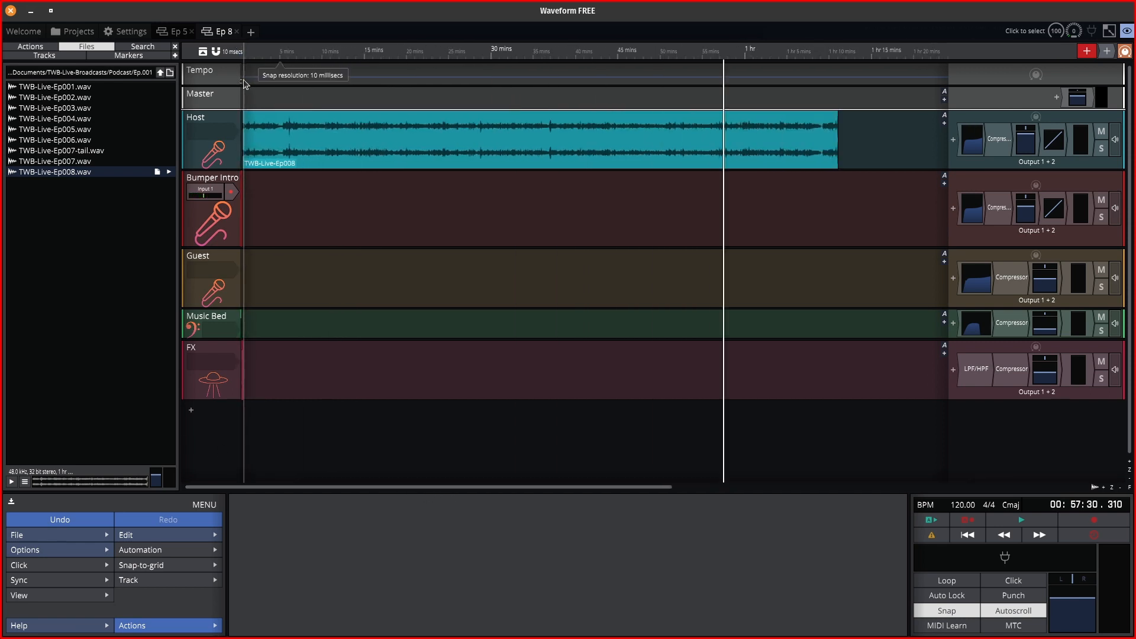
pyautogui.scroll(8, 246, 83)
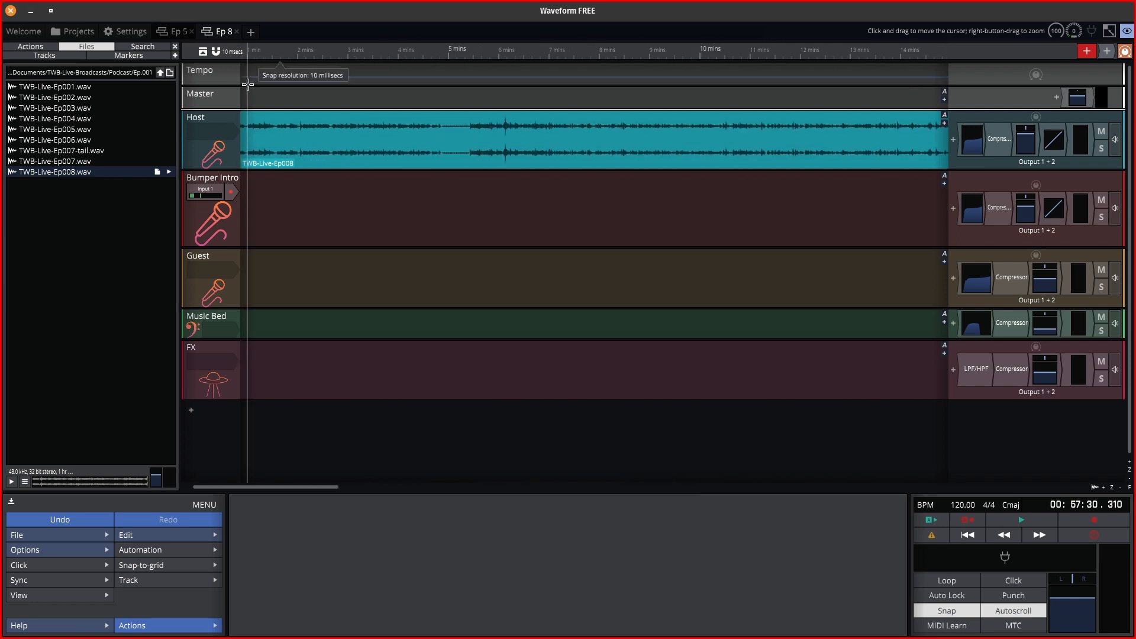
pyautogui.moveTo(229, 488); pyautogui.dragTo(219, 488)
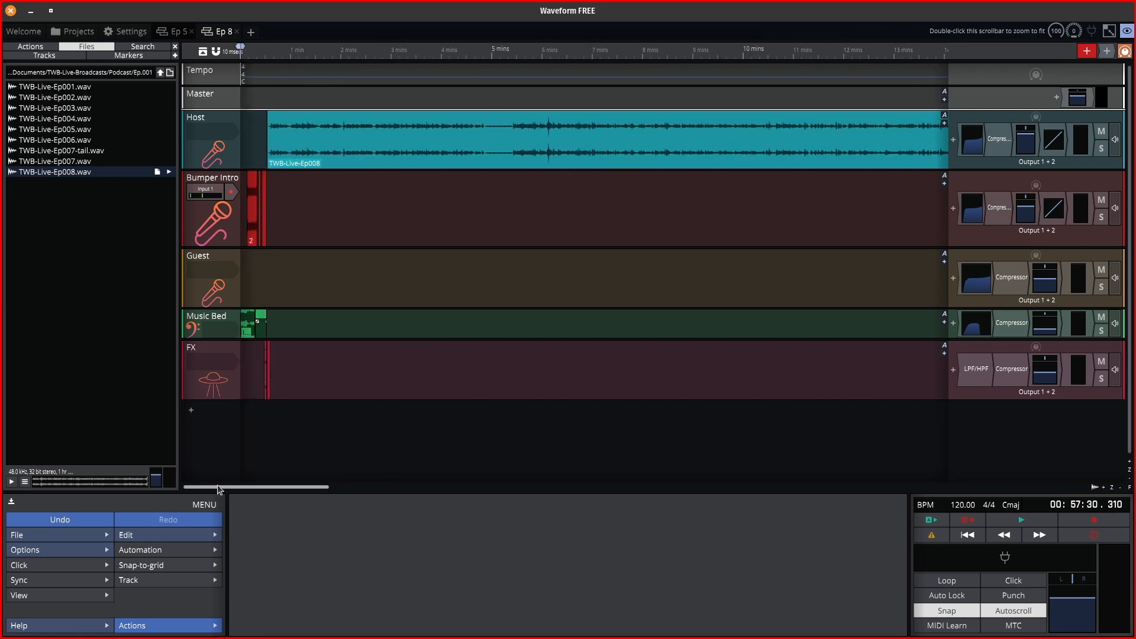
pyautogui.moveTo(259, 55); pyautogui.dragTo(241, 55)
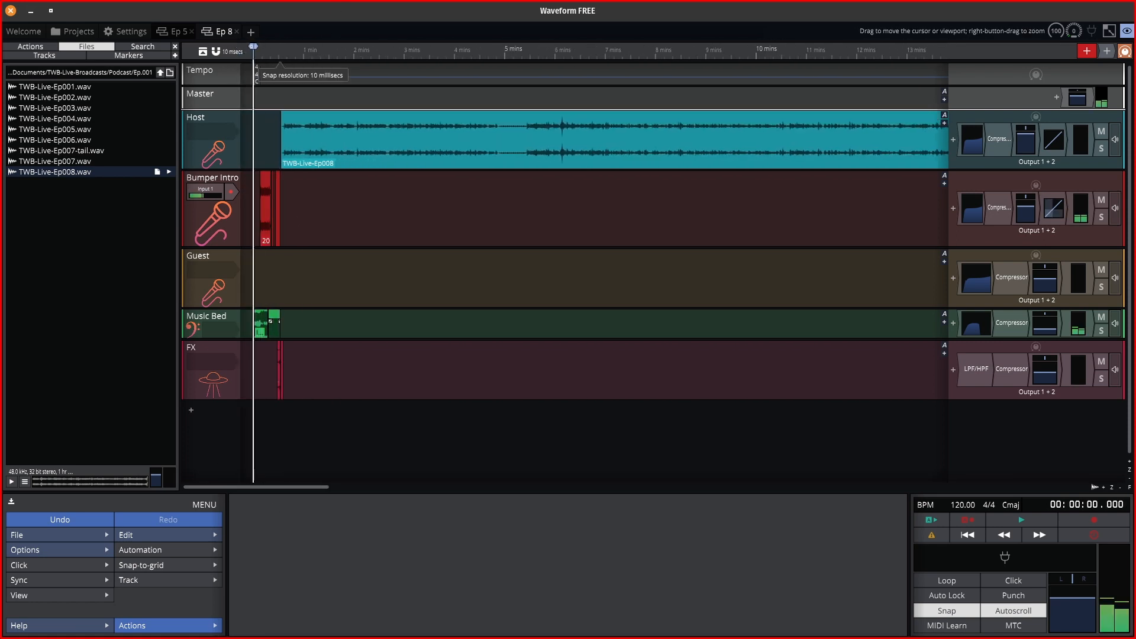
pyautogui.press('space')
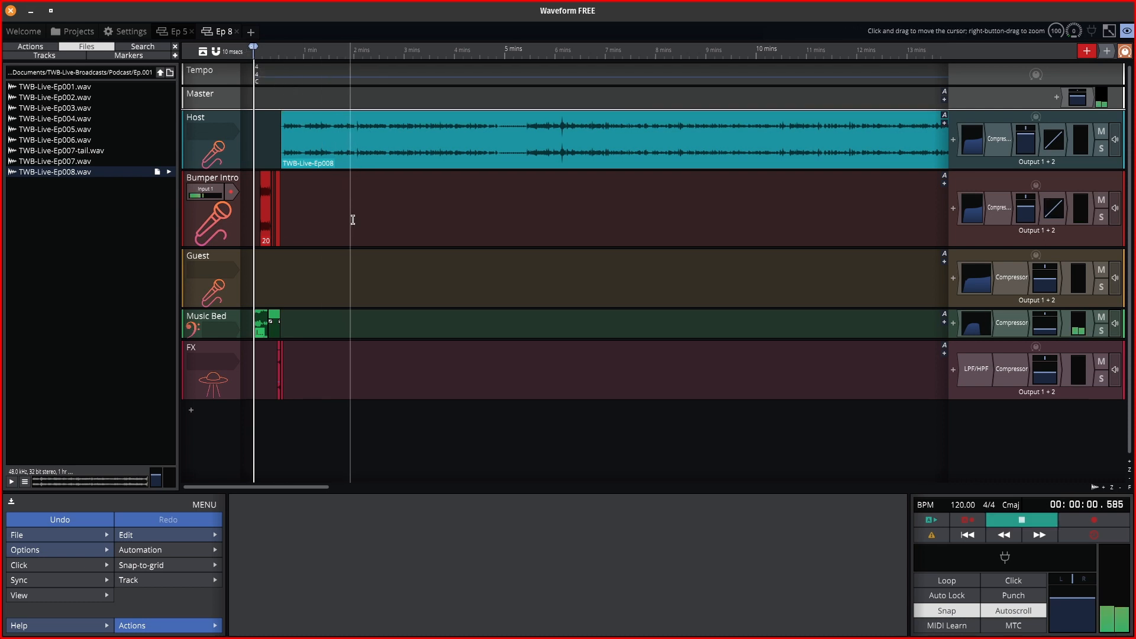
# Jump playback to about 13 seconds, stop it, select the Host clip and switch to Audacity.
pyautogui.click(265, 52)
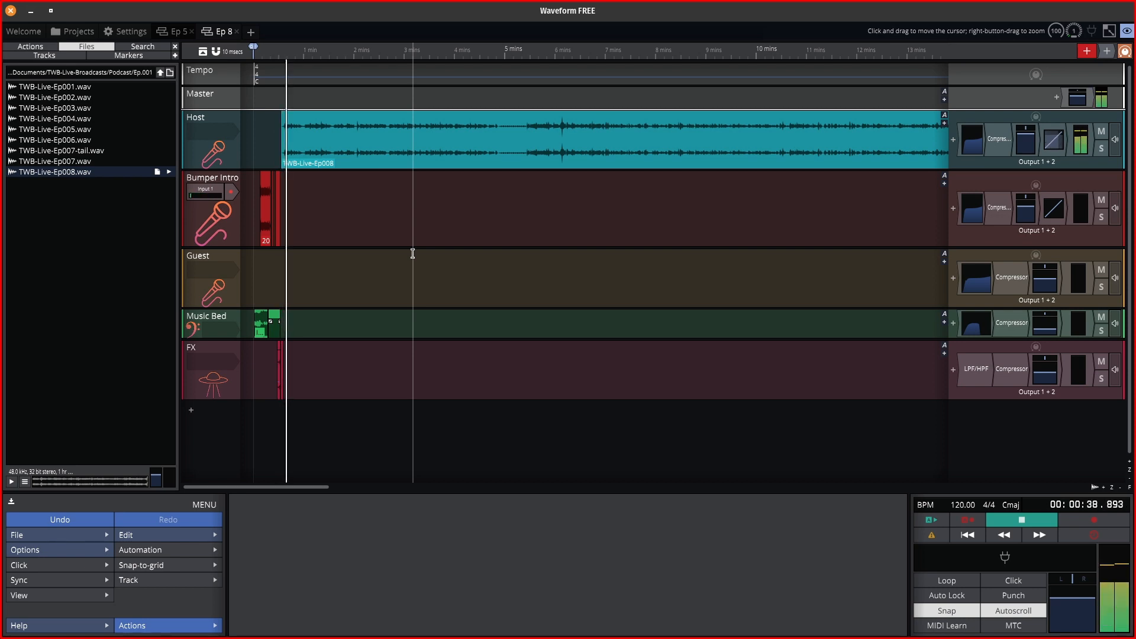
pyautogui.press('space')
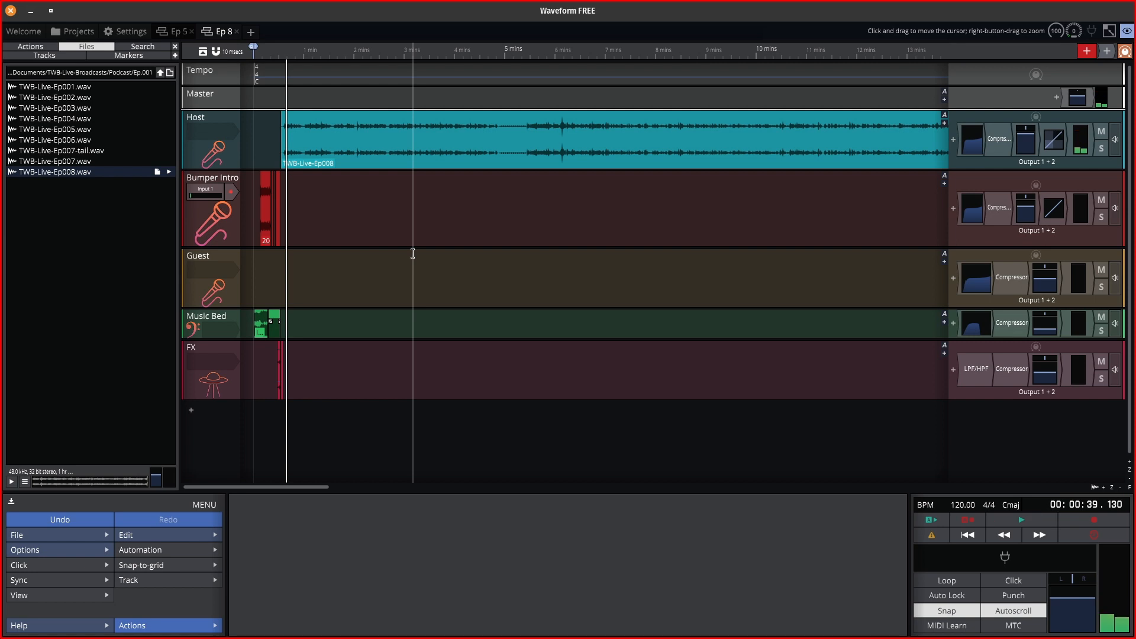
pyautogui.click(355, 115)
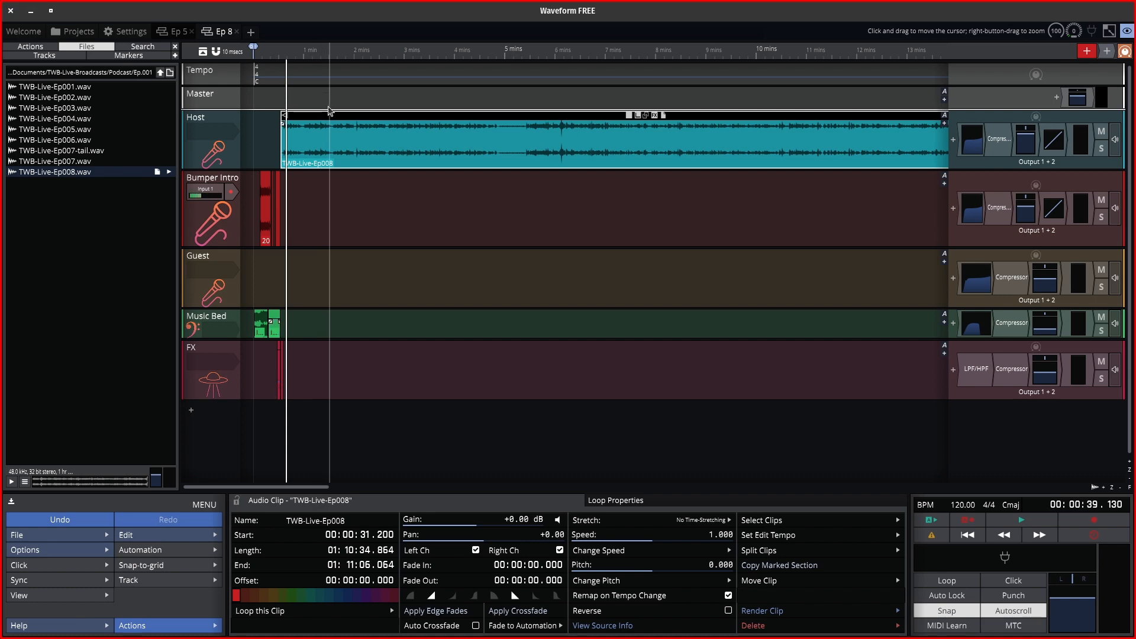
pyautogui.hotkey('alt', 'Tab')
pyautogui.click(12, 31)
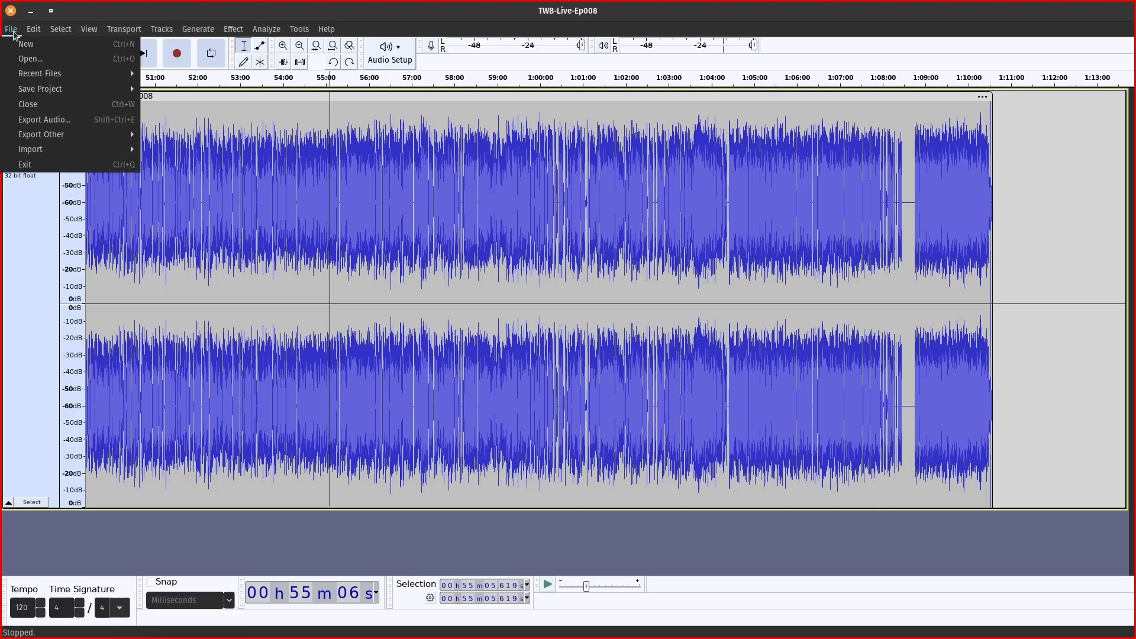
# Create a new empty Audacity project and maximize its window.
pyautogui.click(37, 45)
pyautogui.moveTo(1, 181)
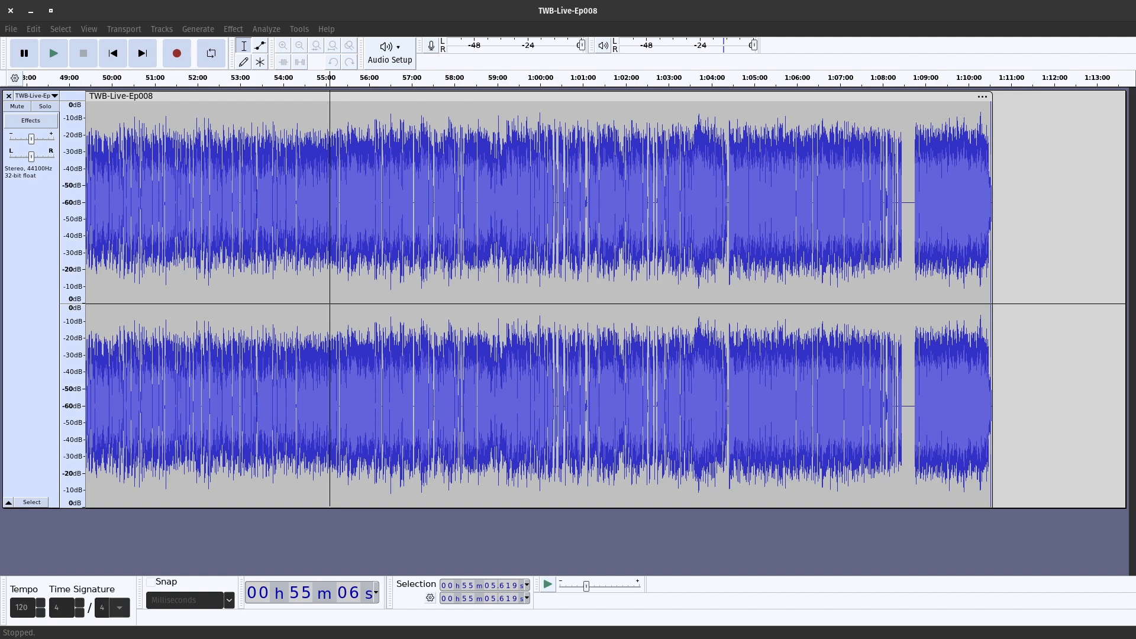
pyautogui.moveTo(323, 0); pyautogui.dragTo(265, 94)
pyautogui.click(163, 96)
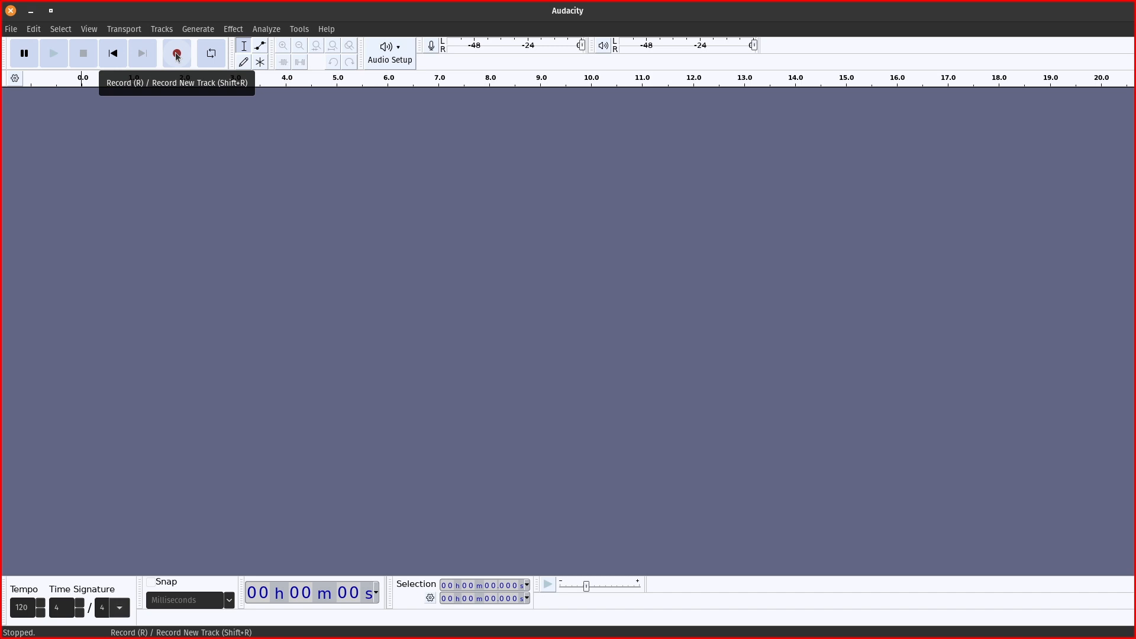
# Record about 26 seconds of speech onto a new mono Audio 1 track.
pyautogui.click(177, 55)
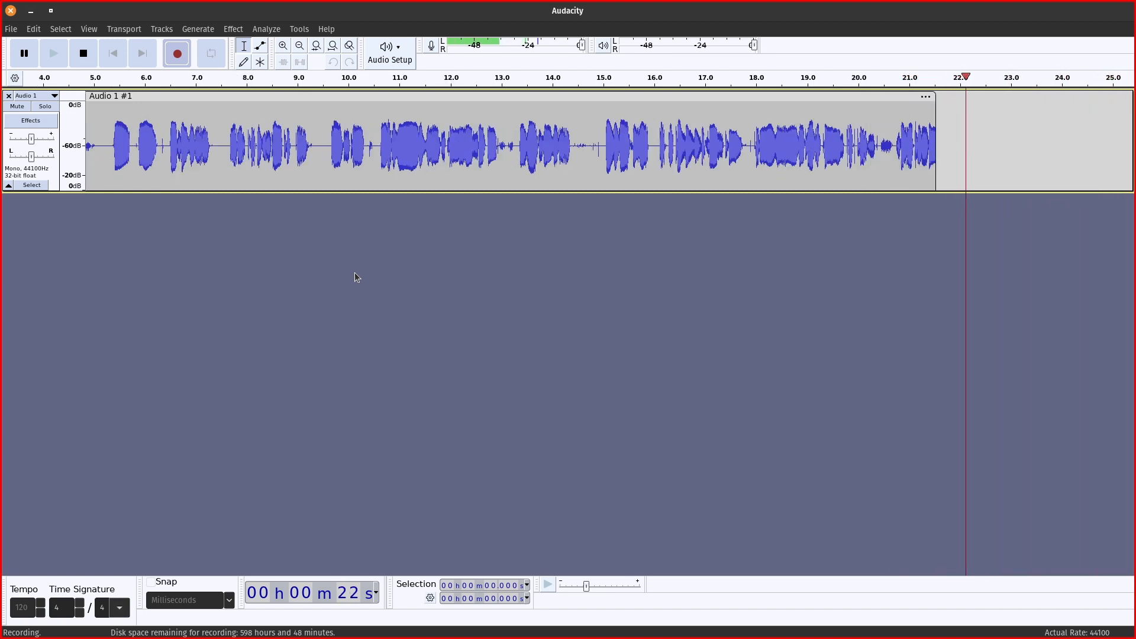
pyautogui.press('space')
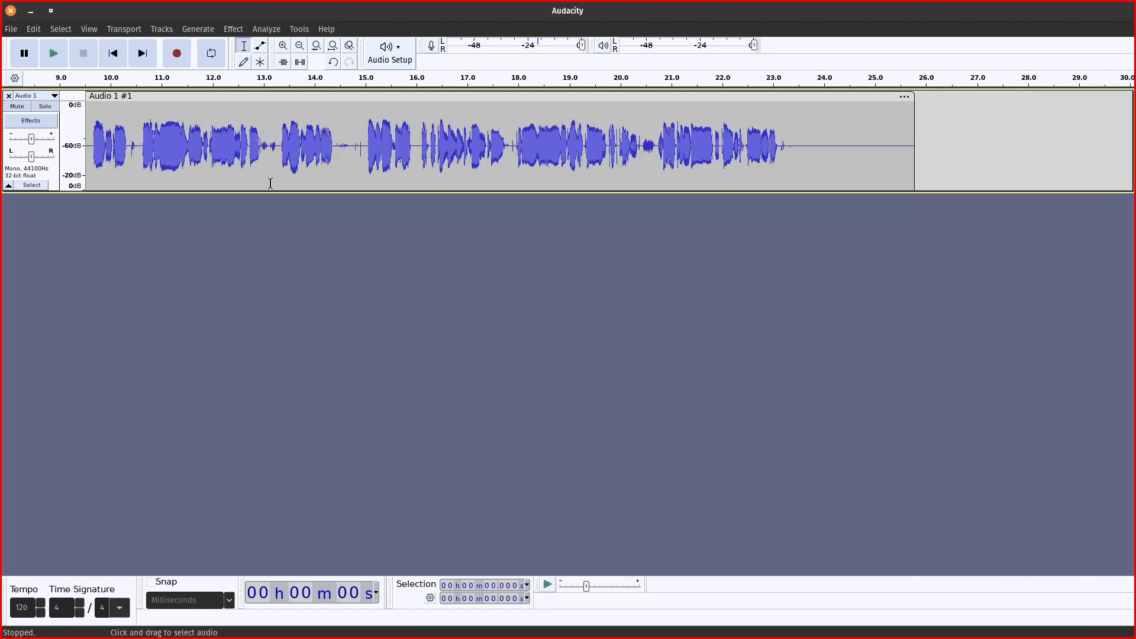
# Export the recording as mono WAV Ep.008-insert.wav at 48000 Hz to TWB-Live-Broadcasts.
pyautogui.click(10, 29)
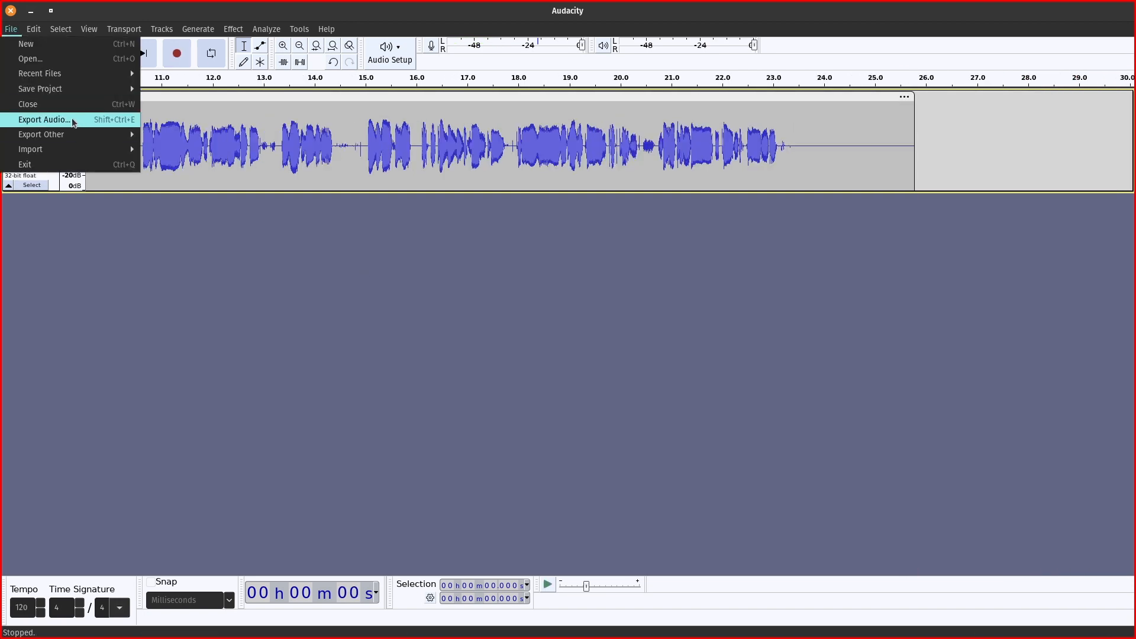
pyautogui.click(45, 119)
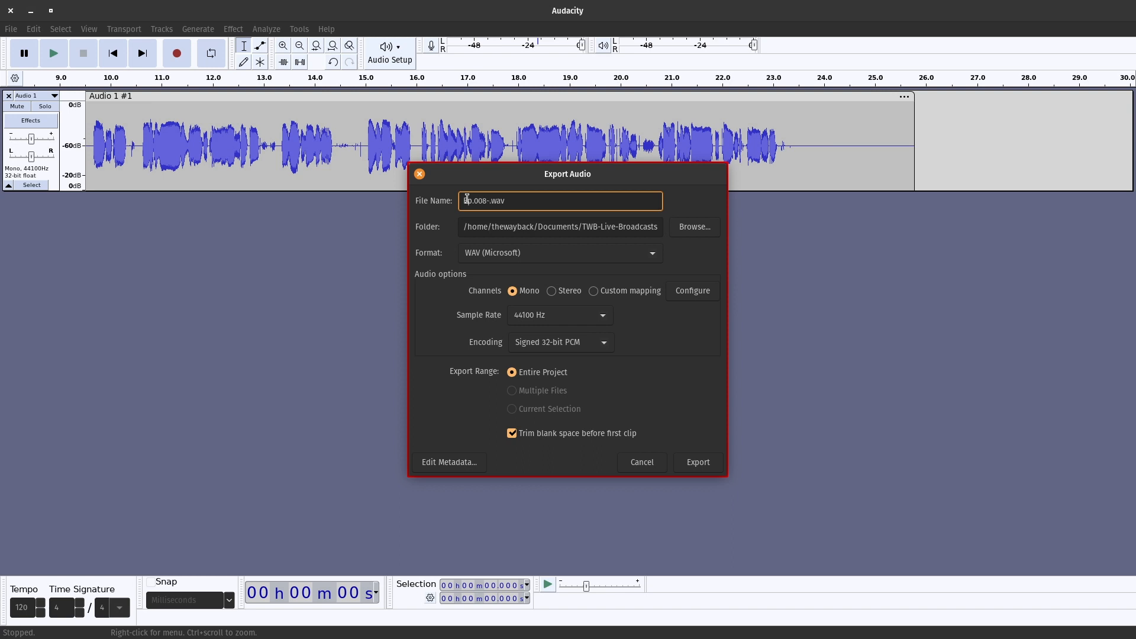
pyautogui.click(565, 321)
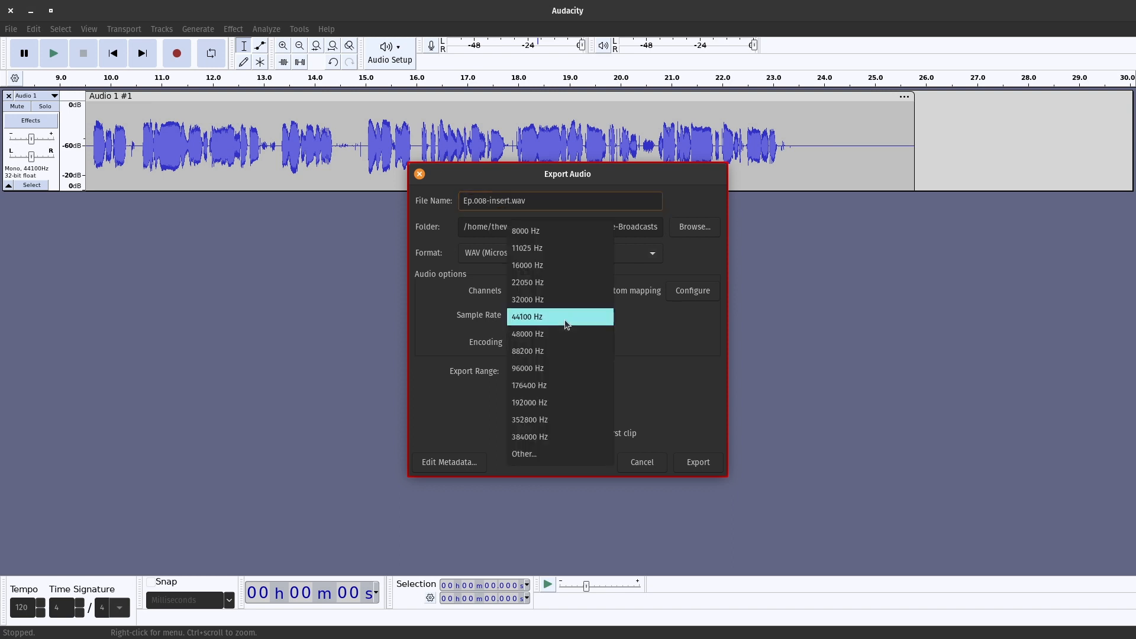
pyautogui.click(561, 335)
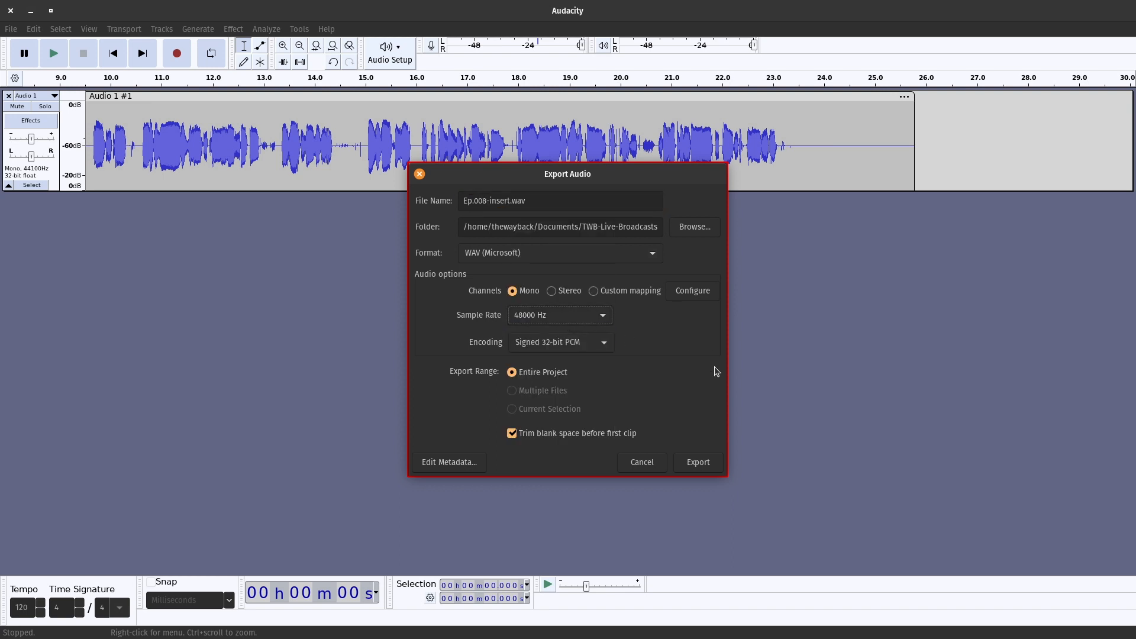
pyautogui.click(695, 468)
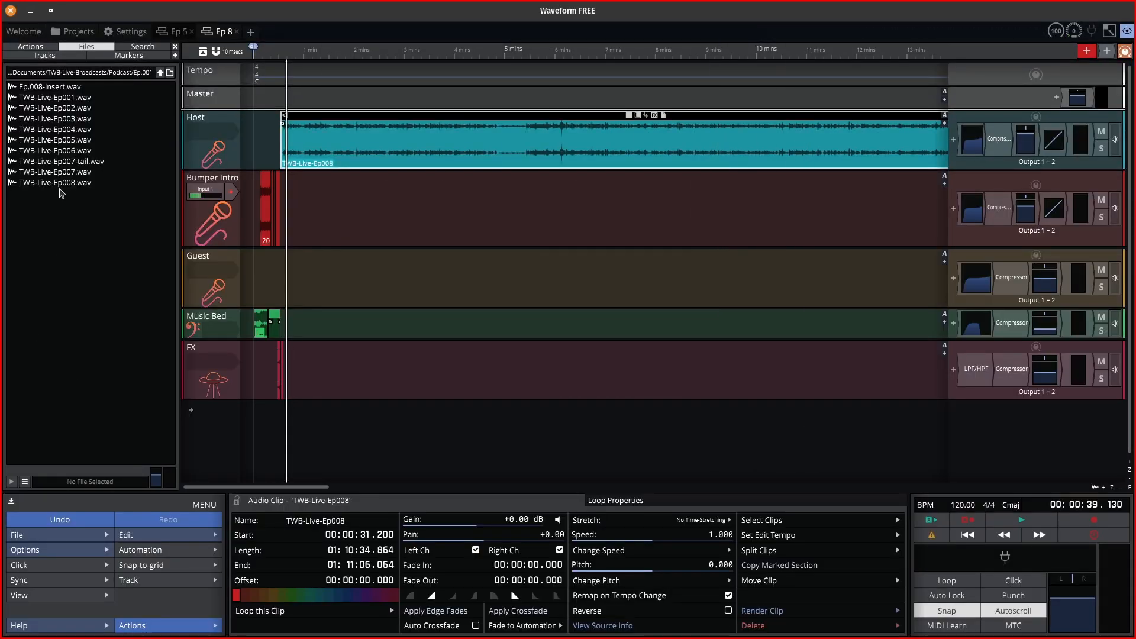
# Drop Ep.008-insert.wav onto the Guest track and push the Host clip about 16 seconds later.
pyautogui.click(44, 89)
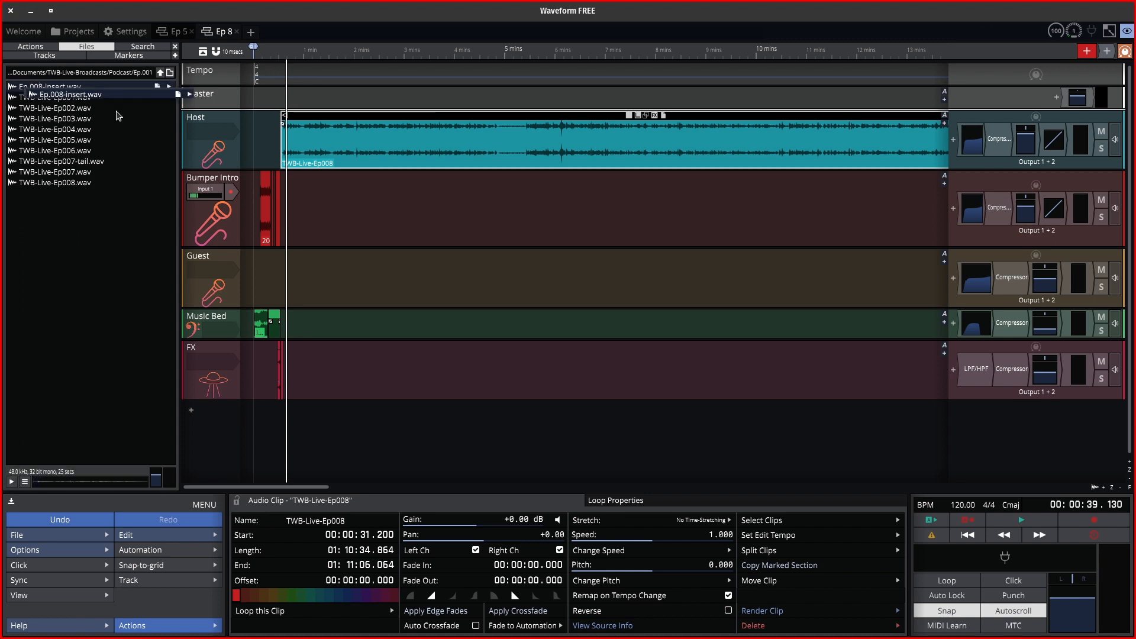
pyautogui.moveTo(118, 115); pyautogui.dragTo(281, 271)
pyautogui.moveTo(345, 118); pyautogui.dragTo(359, 118)
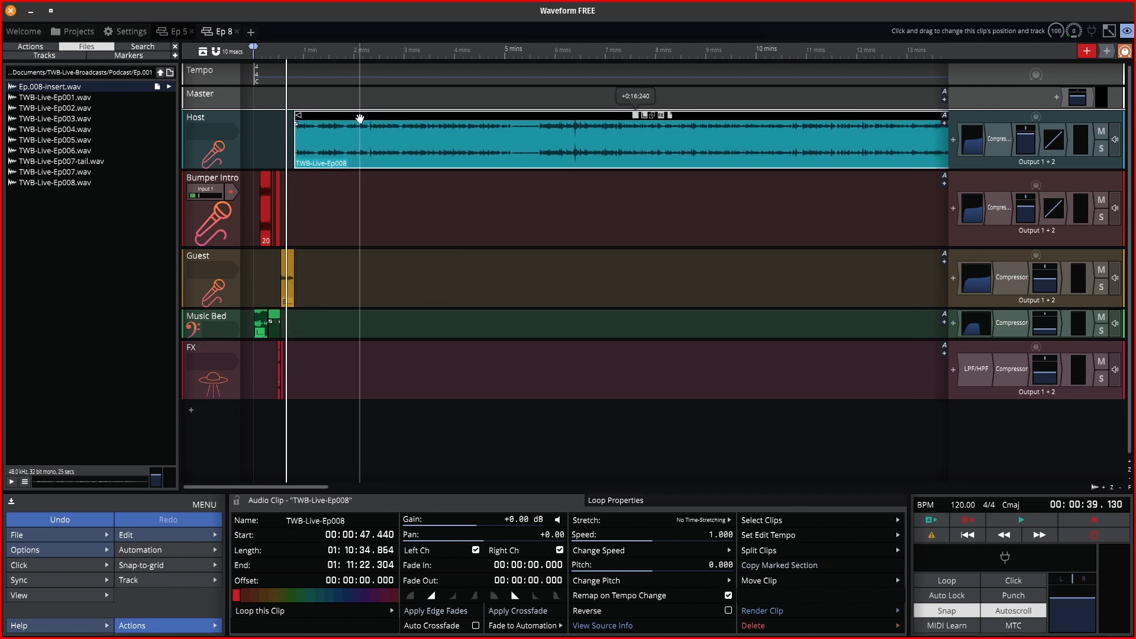
# Zoom in, nudge the insert clip slightly earlier and play it back from about 0:30.
pyautogui.click(277, 52)
pyautogui.scroll(3, 292, 262)
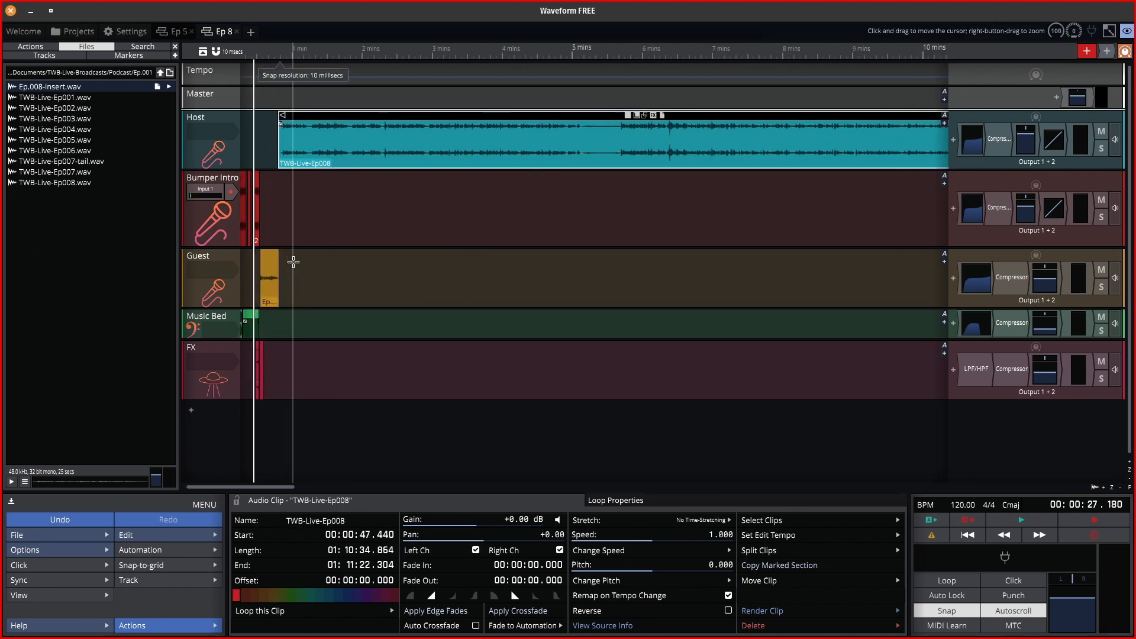
pyautogui.scroll(2, 294, 261)
pyautogui.moveTo(240, 489); pyautogui.dragTo(233, 489)
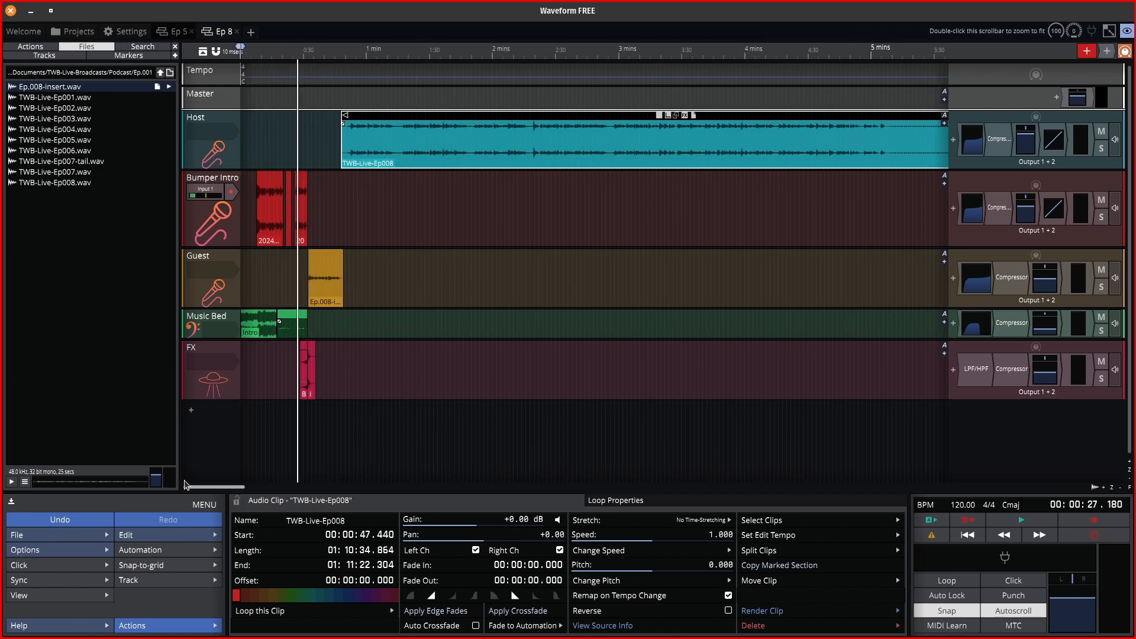
pyautogui.scroll(5, 314, 213)
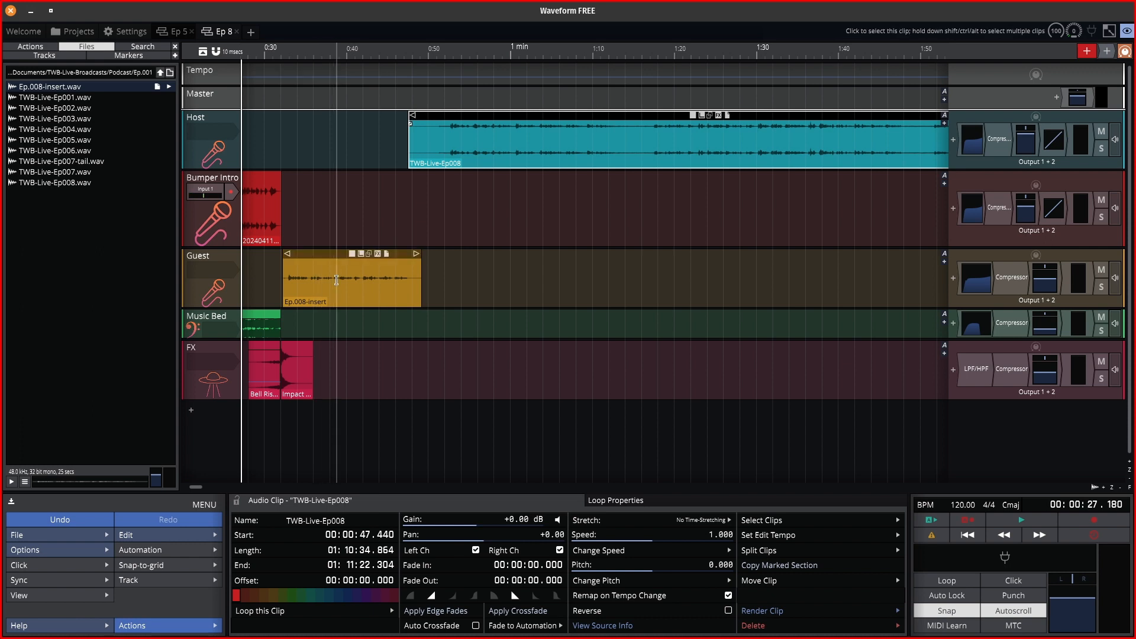
pyautogui.moveTo(320, 256); pyautogui.dragTo(314, 256)
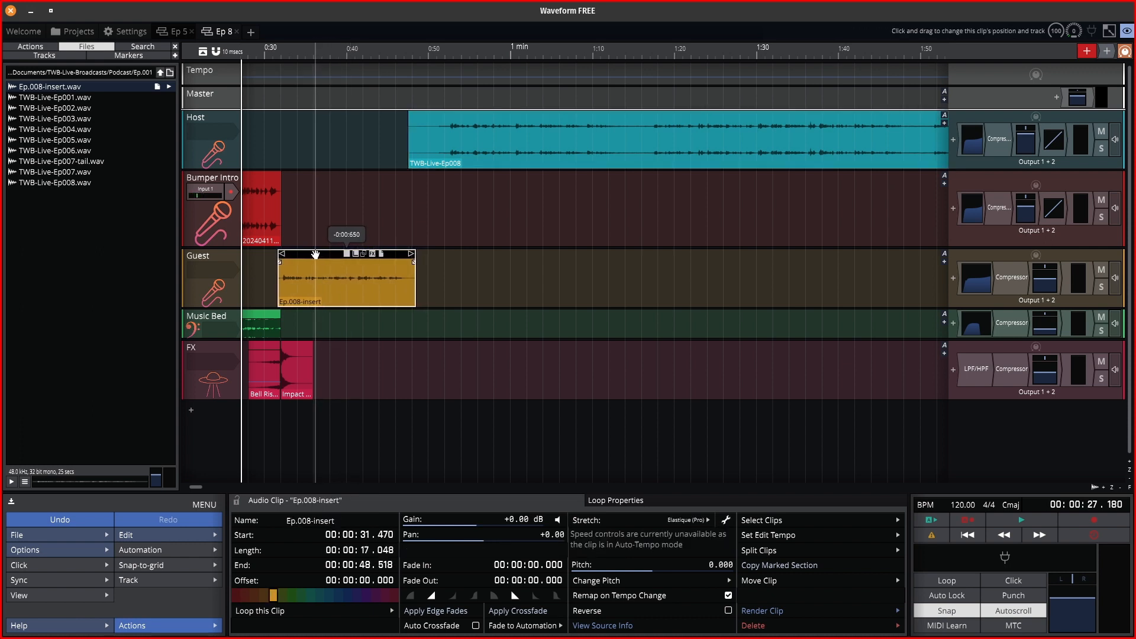
pyautogui.click(275, 56)
pyautogui.press('space')
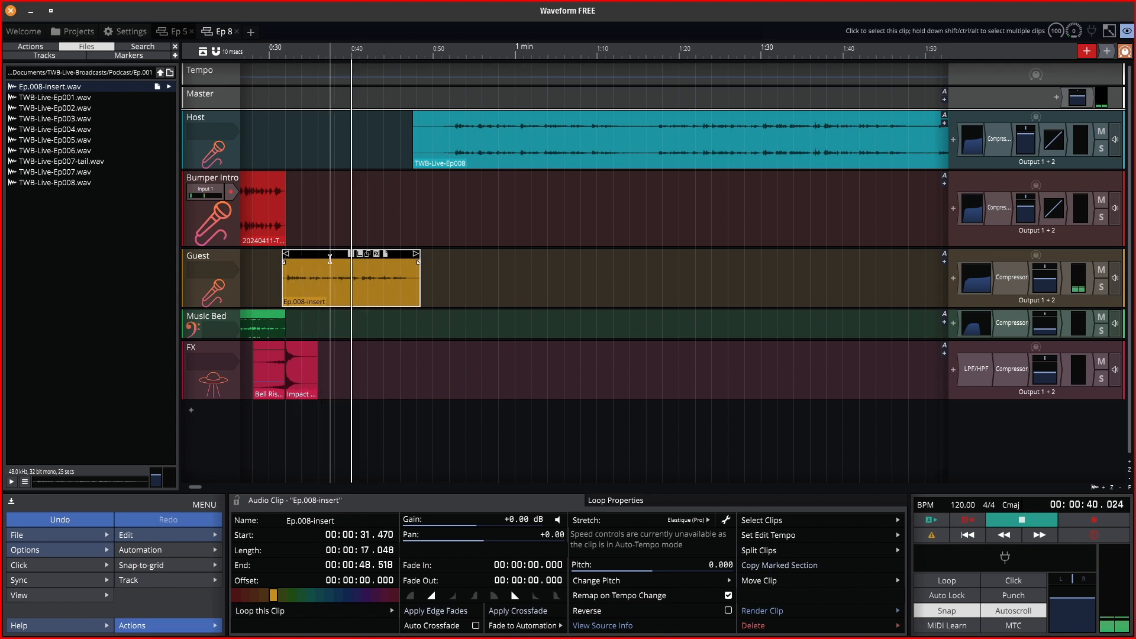
pyautogui.press('space')
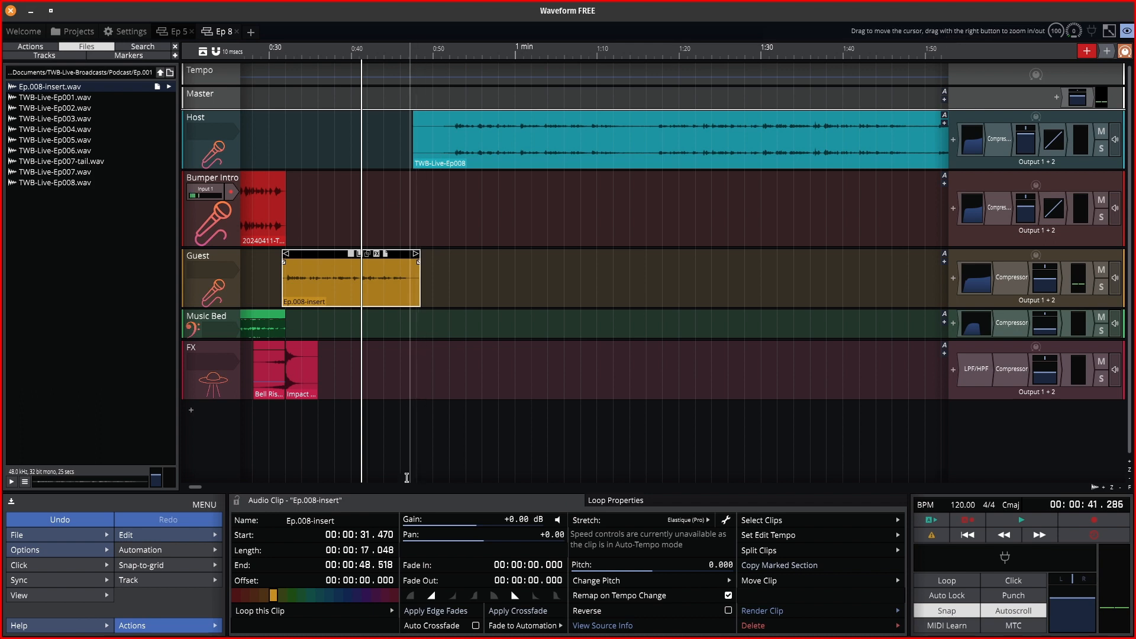
# Lengthen the insert clip at its end, listen, and nudge it slightly earlier again.
pyautogui.click(632, 502)
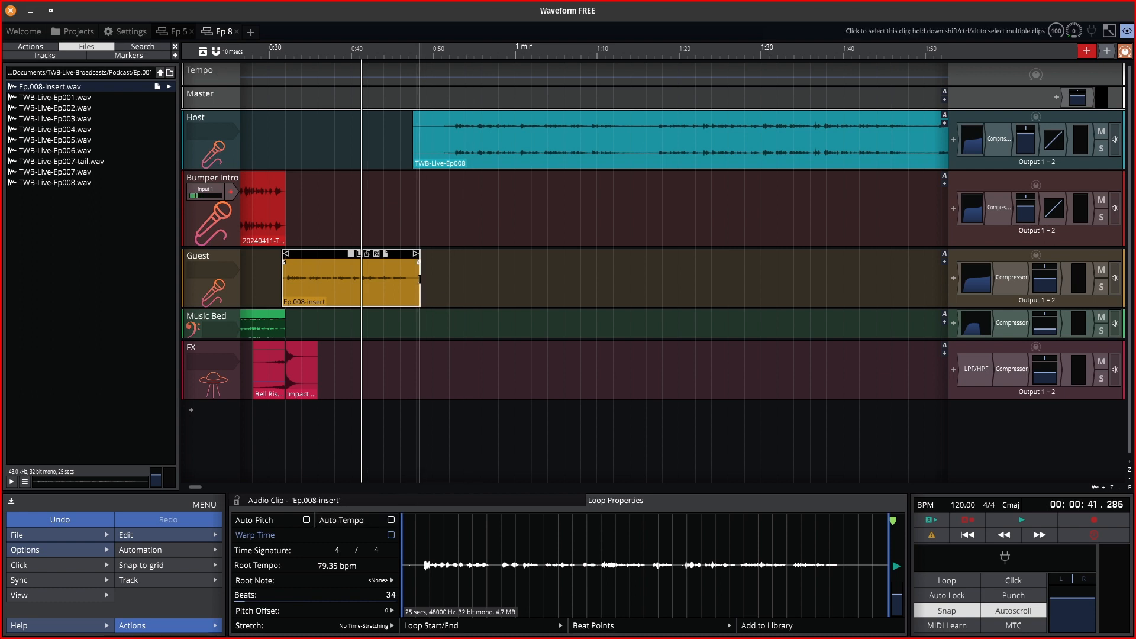
pyautogui.moveTo(419, 279); pyautogui.dragTo(492, 279)
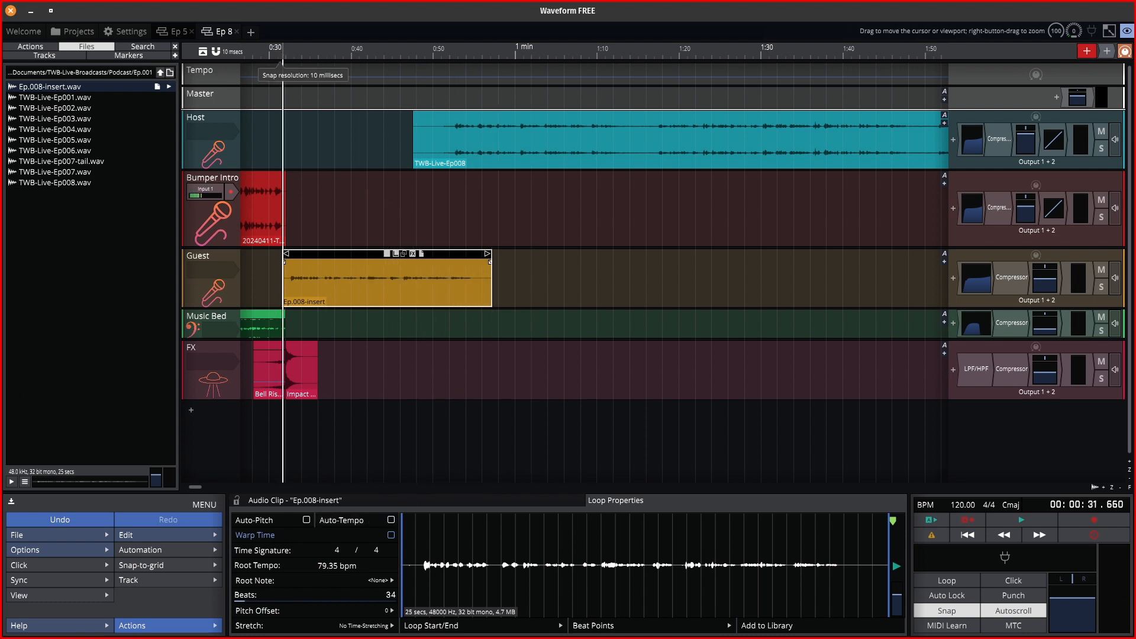
pyautogui.press('space')
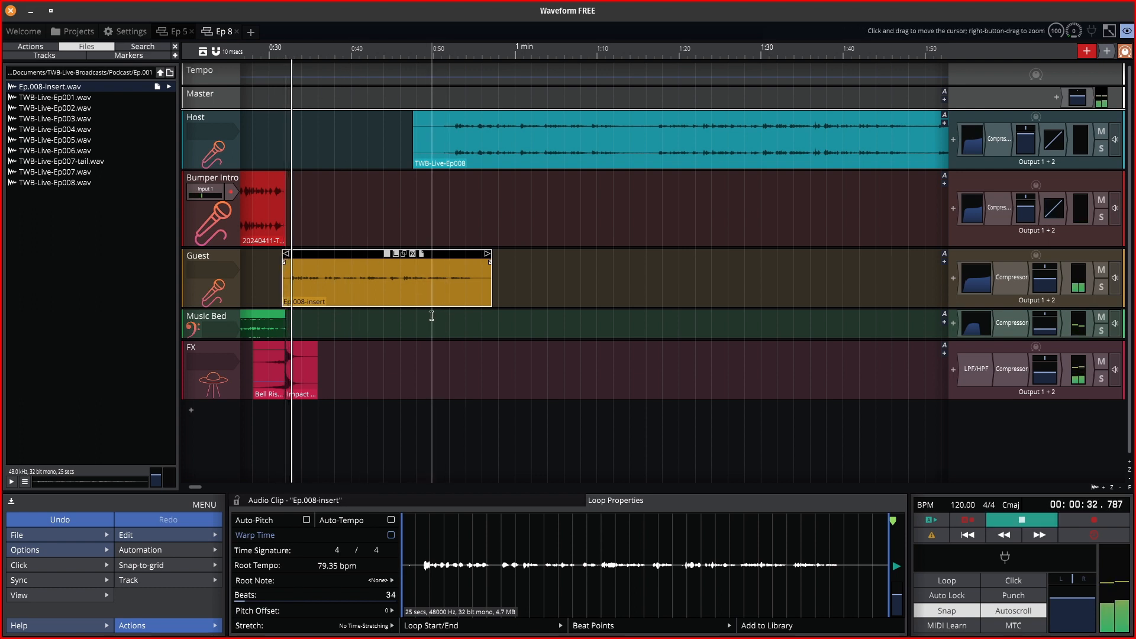
pyautogui.press('space')
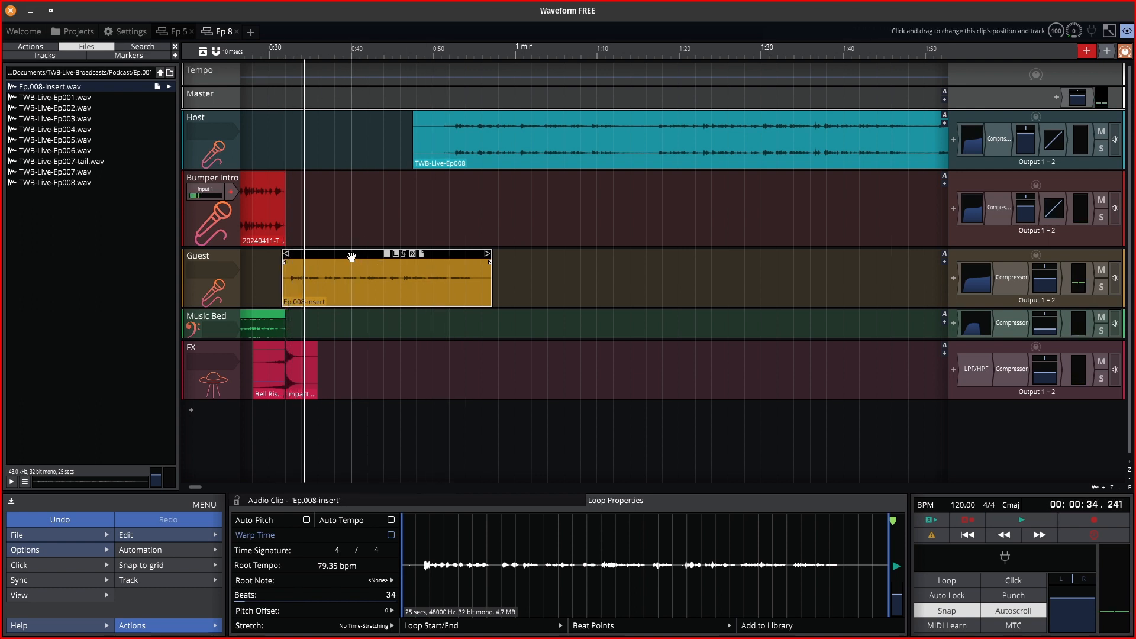
pyautogui.moveTo(351, 257); pyautogui.dragTo(346, 257)
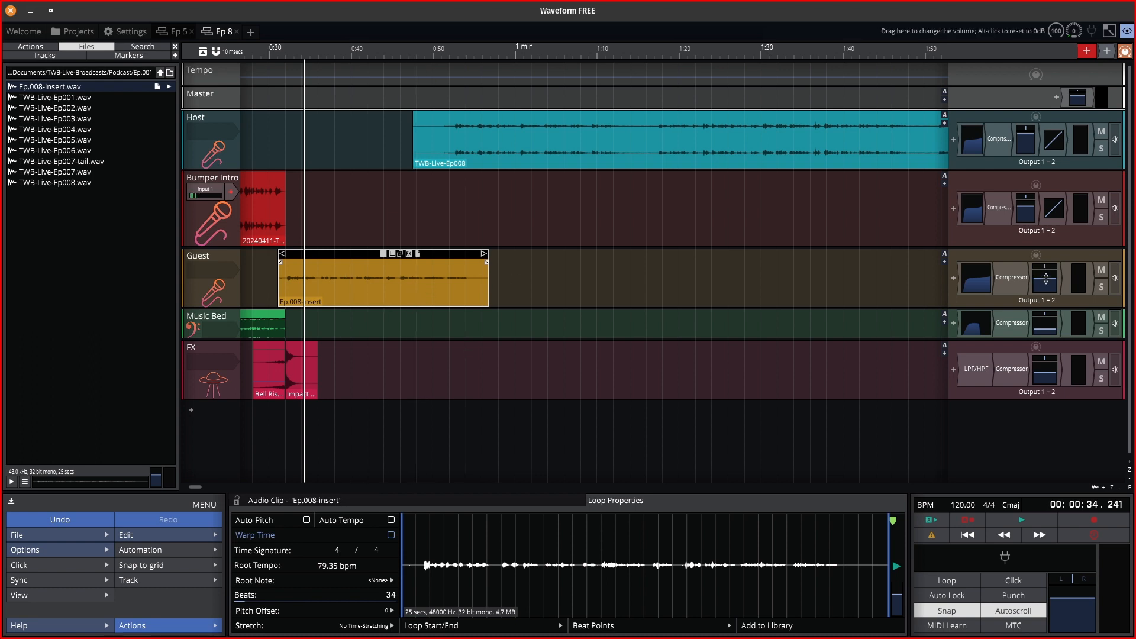
pyautogui.moveTo(1046, 279); pyautogui.dragTo(1047, 270)
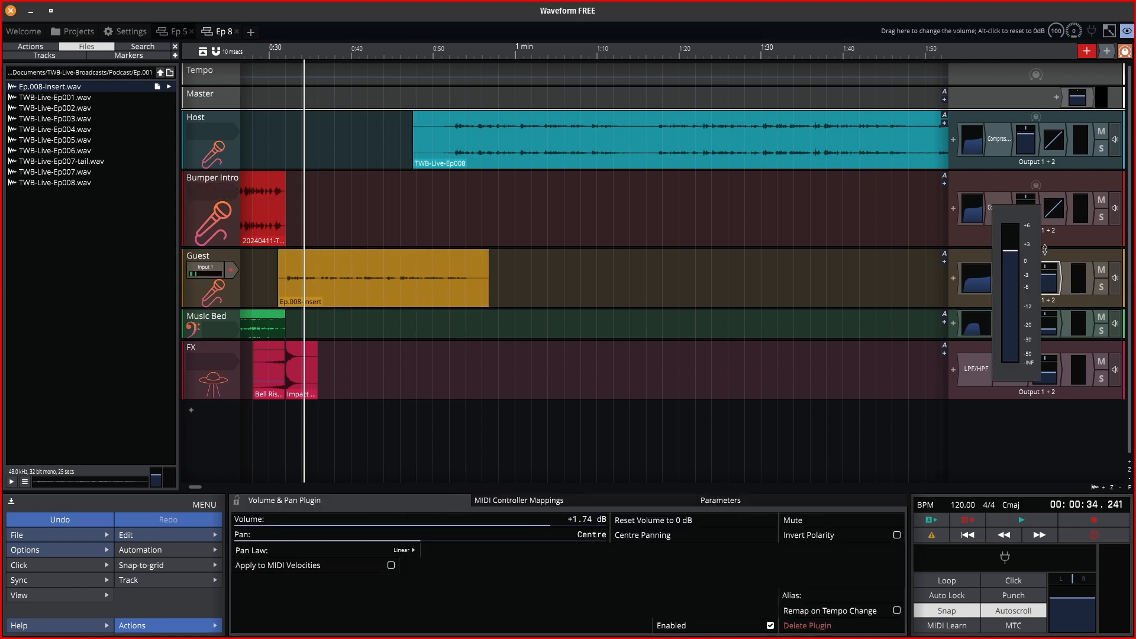
# Raise the Guest track volume to about +4.43 dB, checking the level during playback.
pyautogui.press('space')
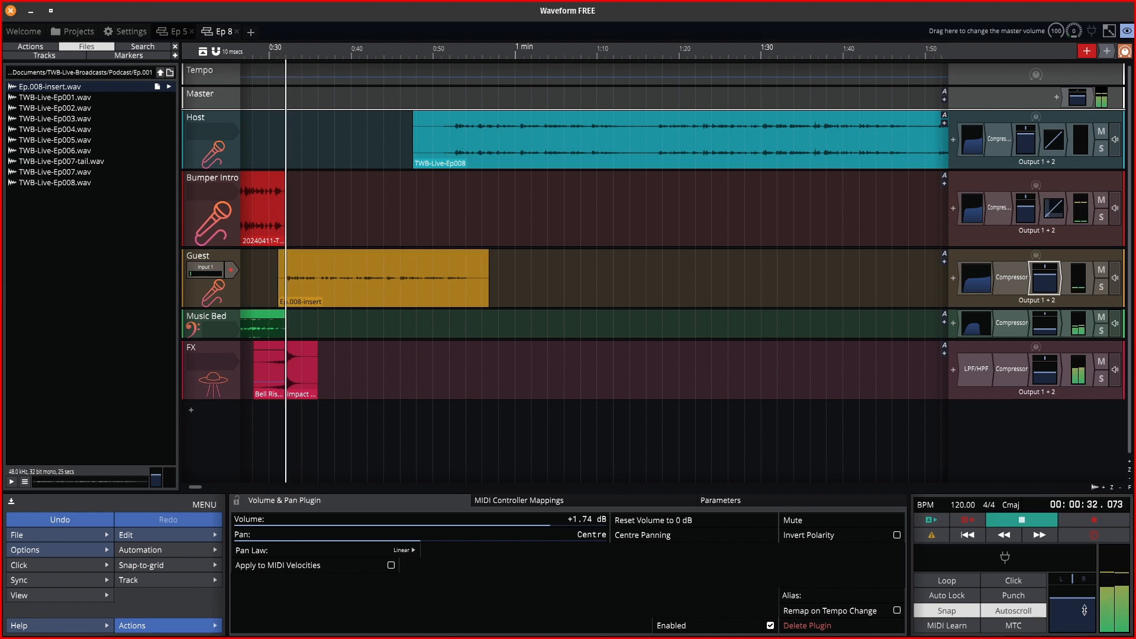
pyautogui.press('space')
pyautogui.click(1113, 583)
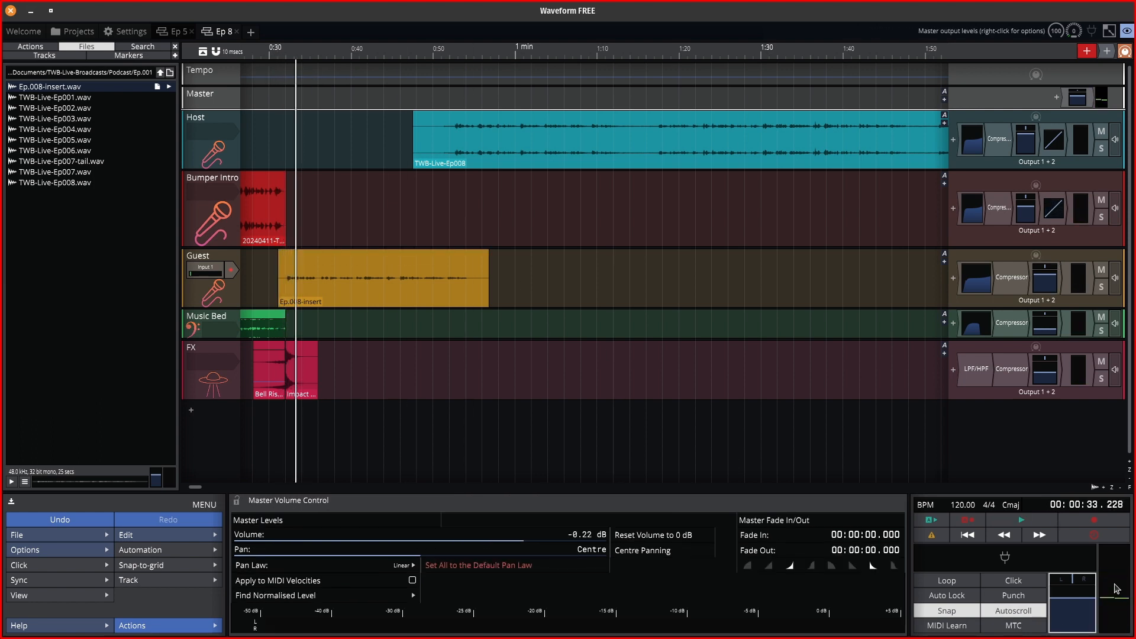
pyautogui.press('space')
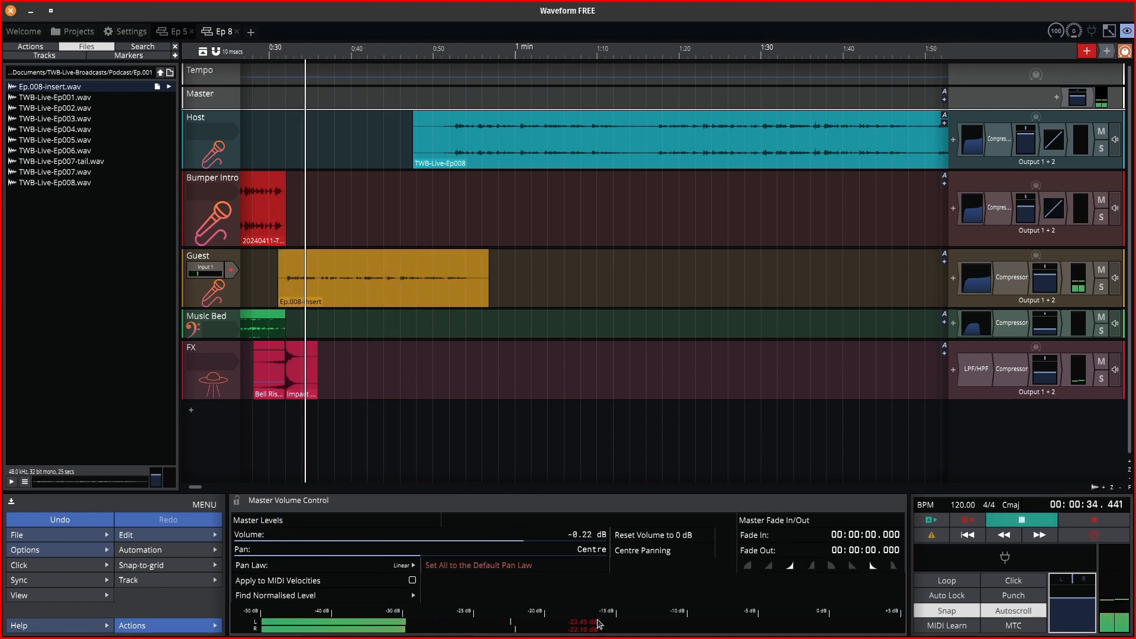
pyautogui.click(1048, 273)
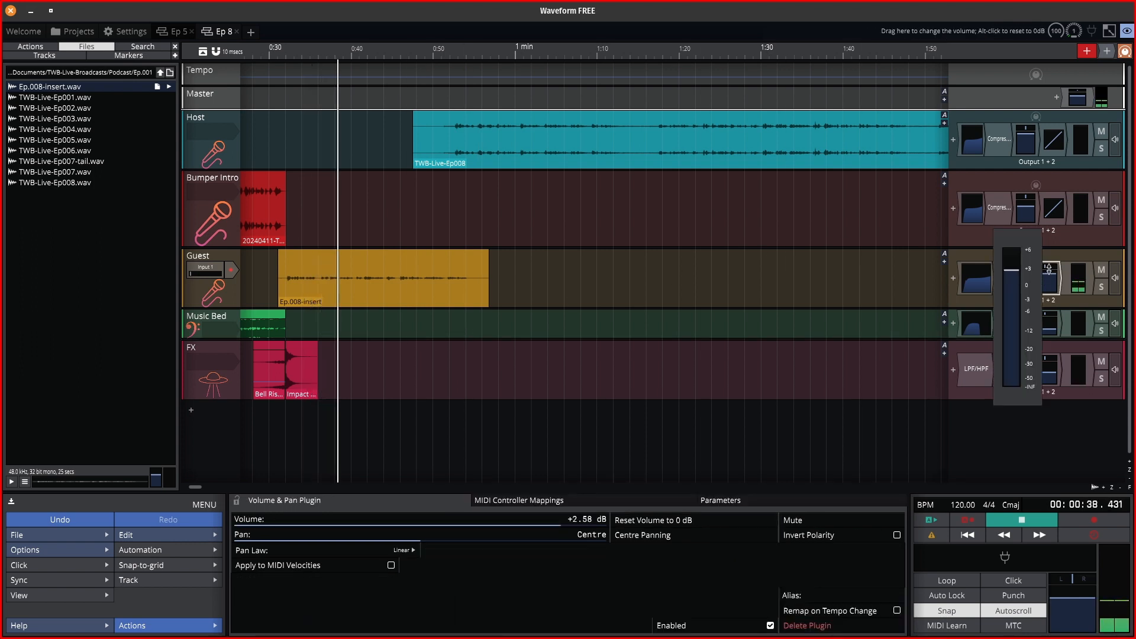
pyautogui.moveTo(1048, 269); pyautogui.dragTo(1049, 260)
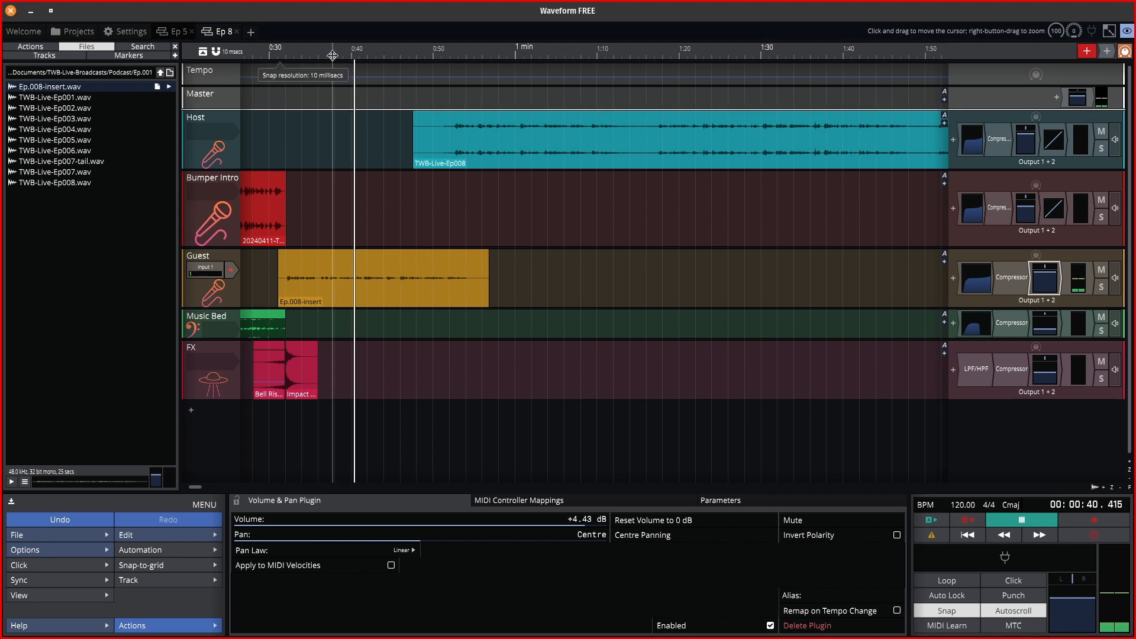
pyautogui.press('space')
pyautogui.press('space')
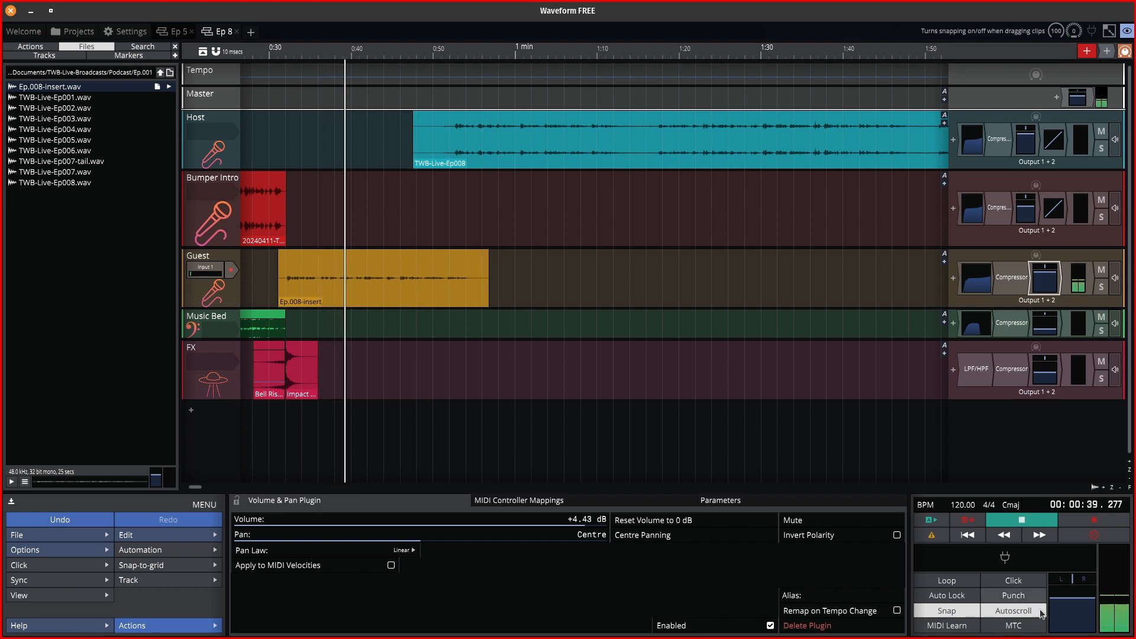
pyautogui.click(1059, 609)
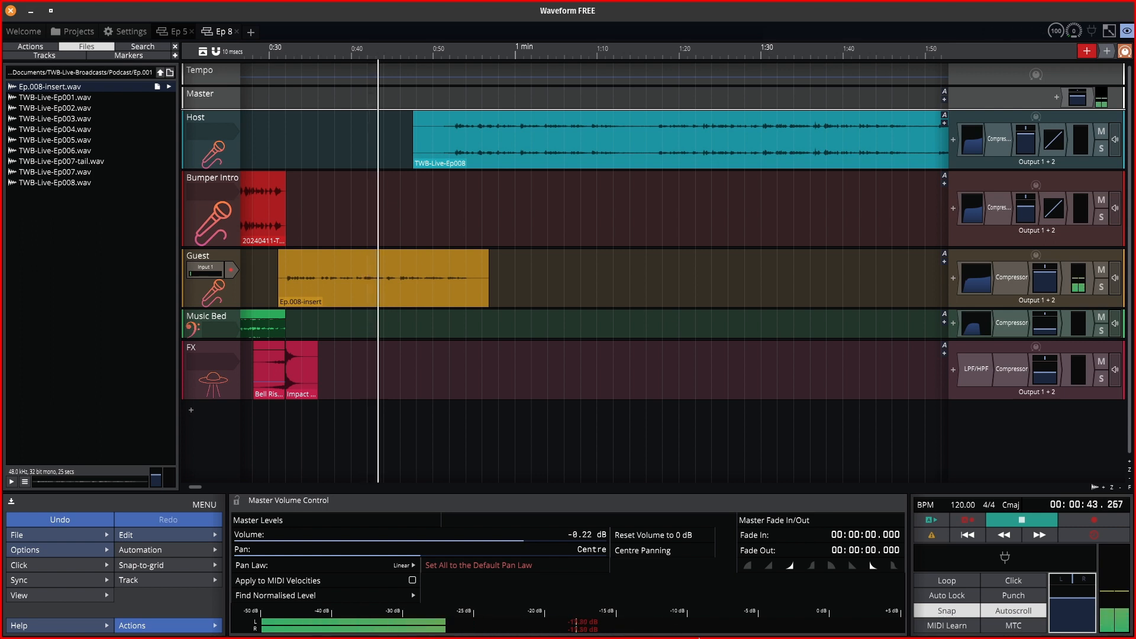
pyautogui.press('space')
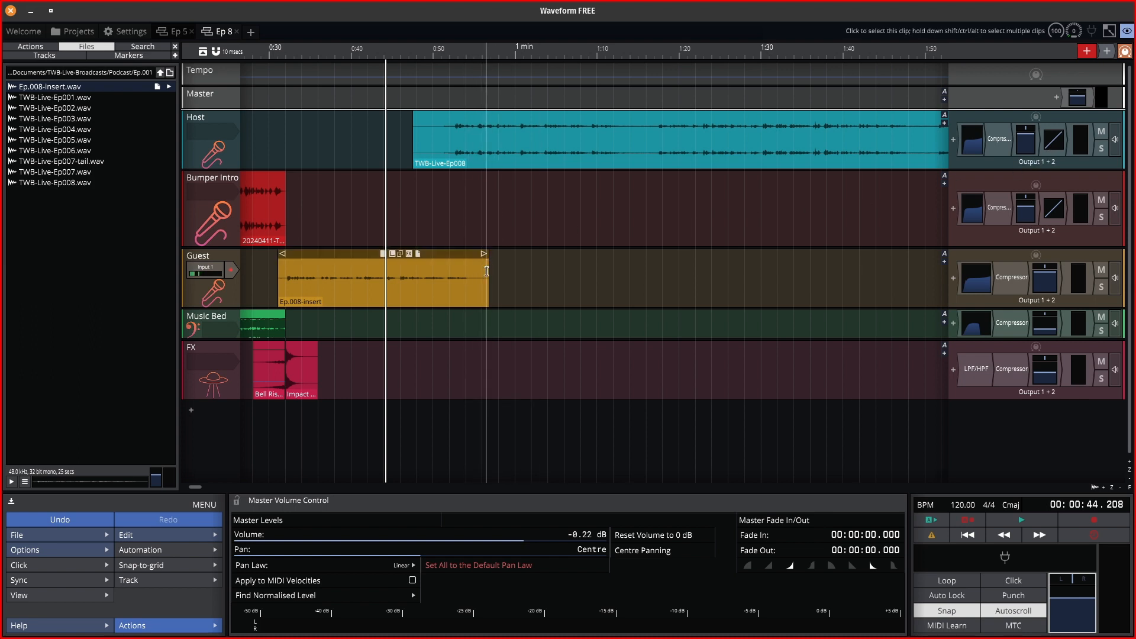
pyautogui.moveTo(489, 271); pyautogui.dragTo(472, 269)
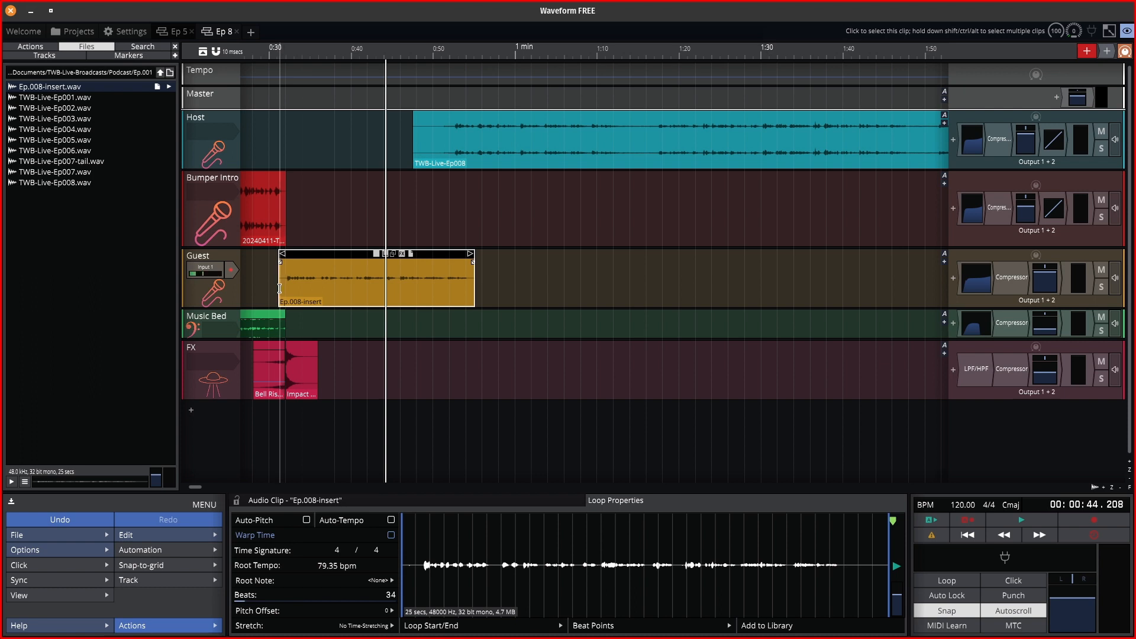
pyautogui.moveTo(283, 288); pyautogui.dragTo(286, 290)
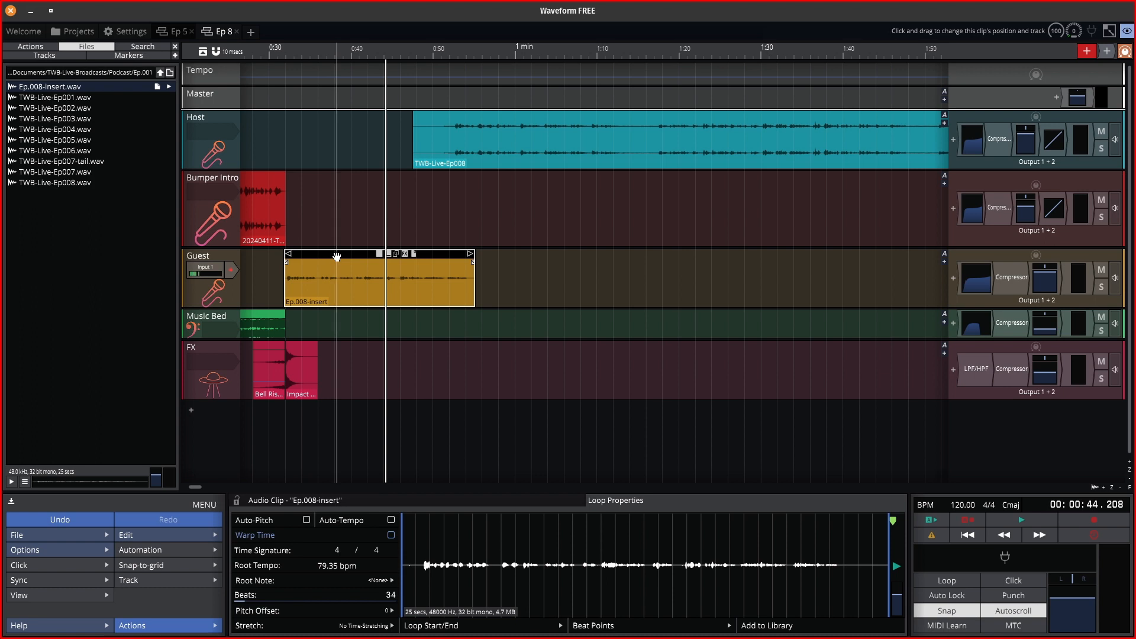
pyautogui.moveTo(337, 257); pyautogui.dragTo(338, 146)
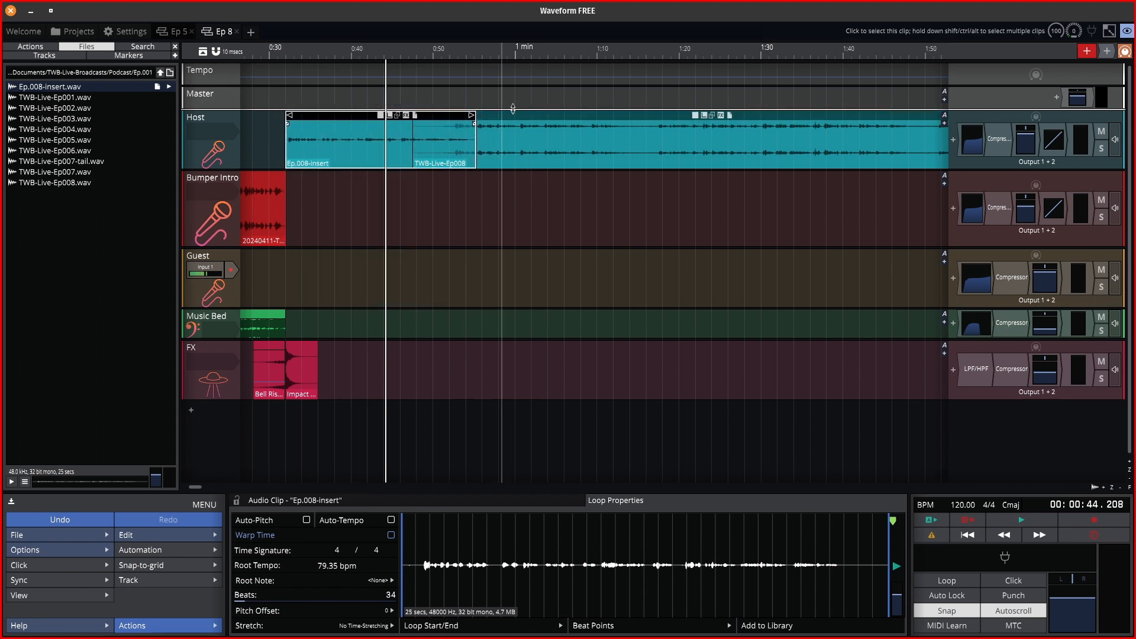
pyautogui.moveTo(542, 117); pyautogui.dragTo(616, 115)
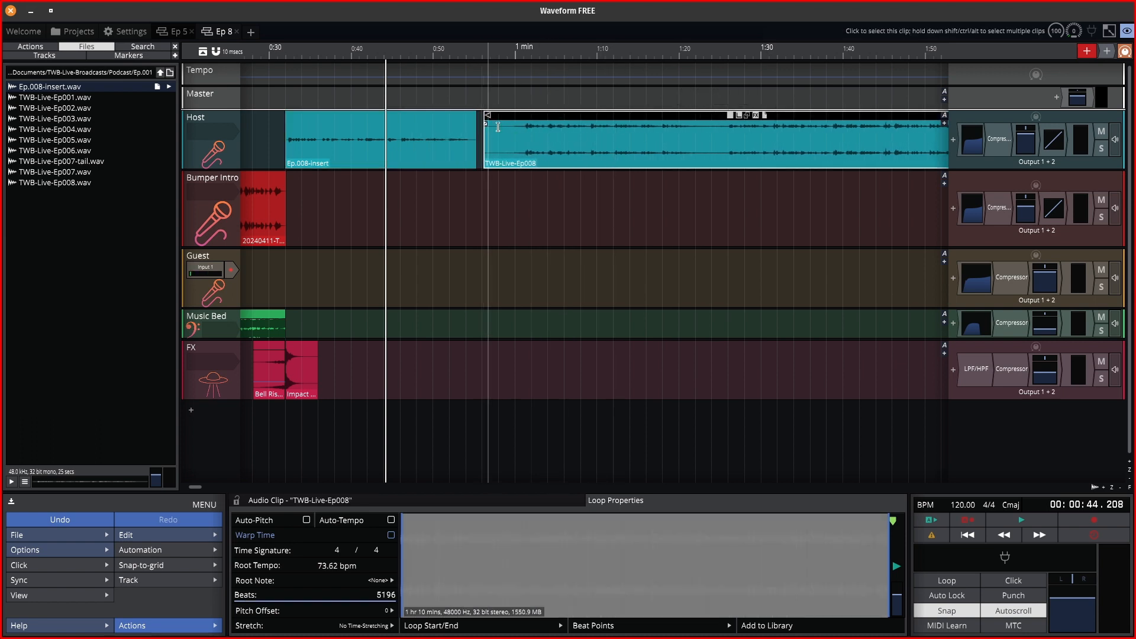
pyautogui.moveTo(532, 114); pyautogui.dragTo(493, 114)
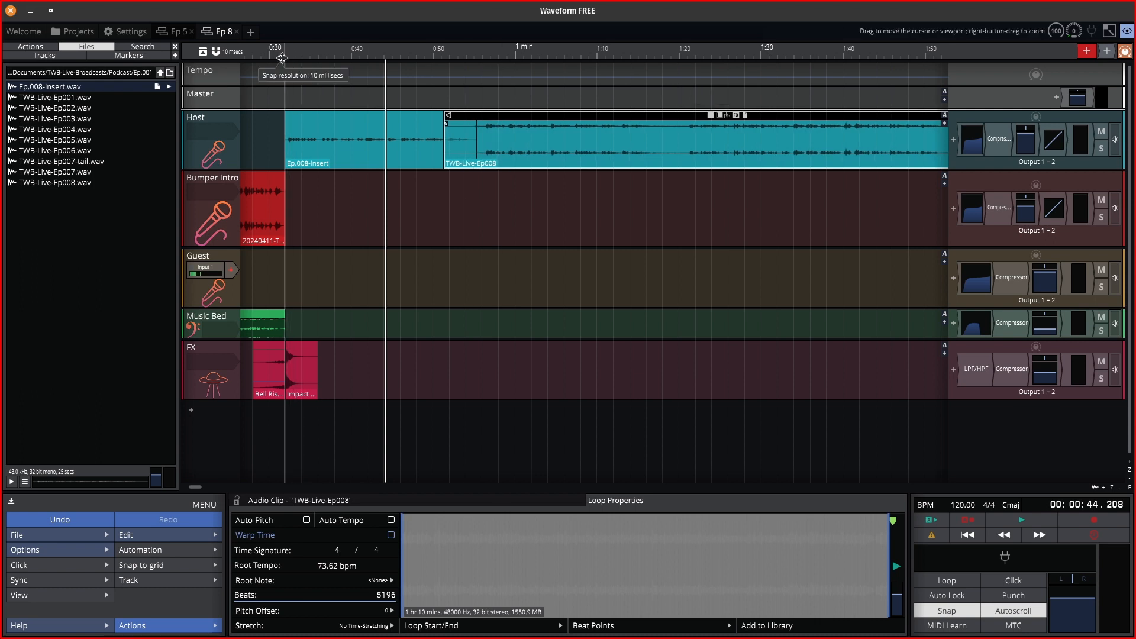
pyautogui.press('space')
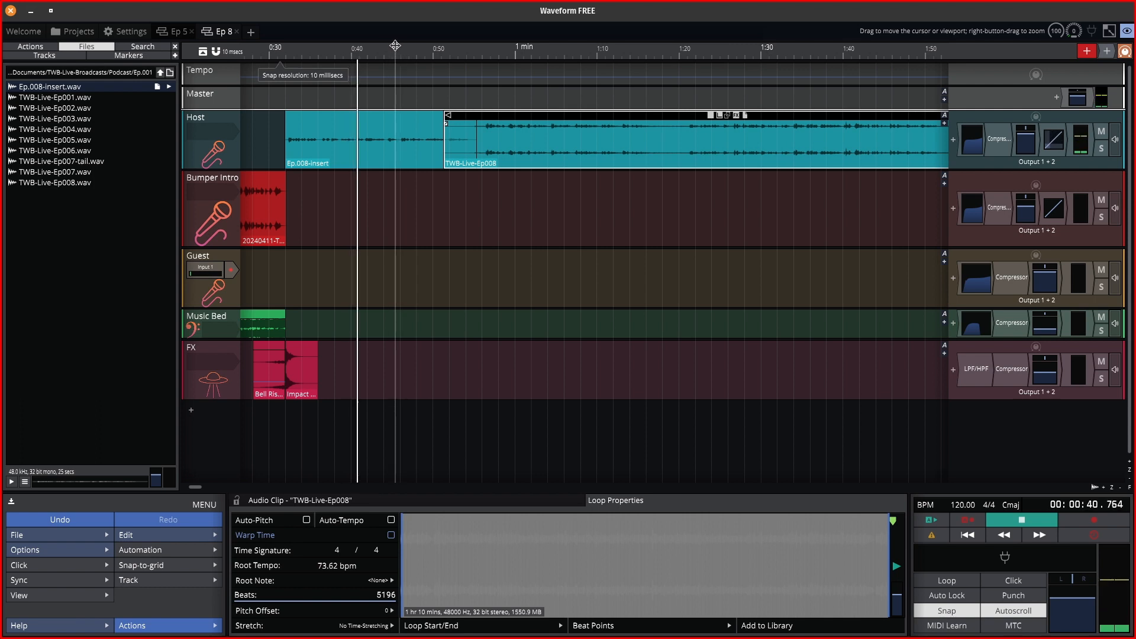
pyautogui.press('space')
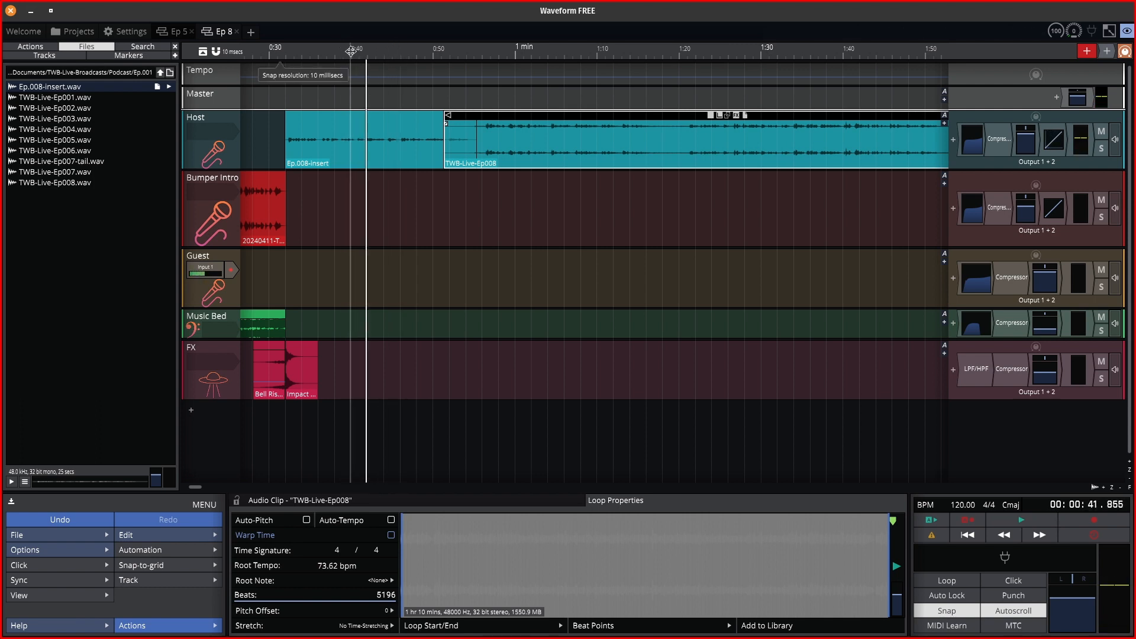
# Zoom in and audition around 0:39.7–0:40.25 to locate the unwanted sound.
pyautogui.click(351, 52)
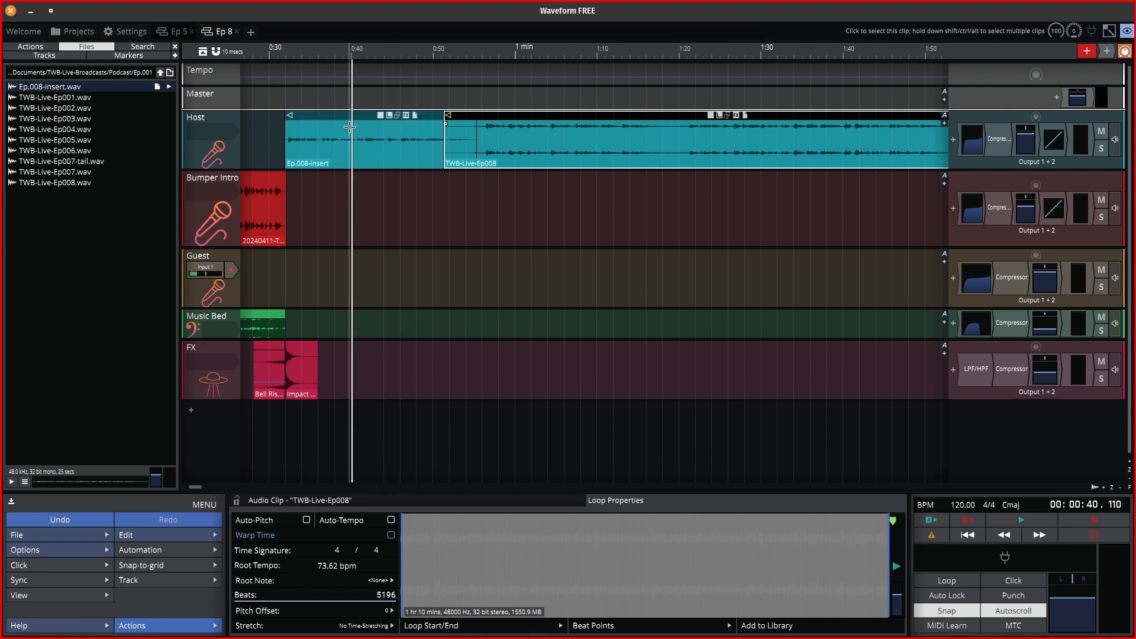
pyautogui.scroll(10, 349, 127)
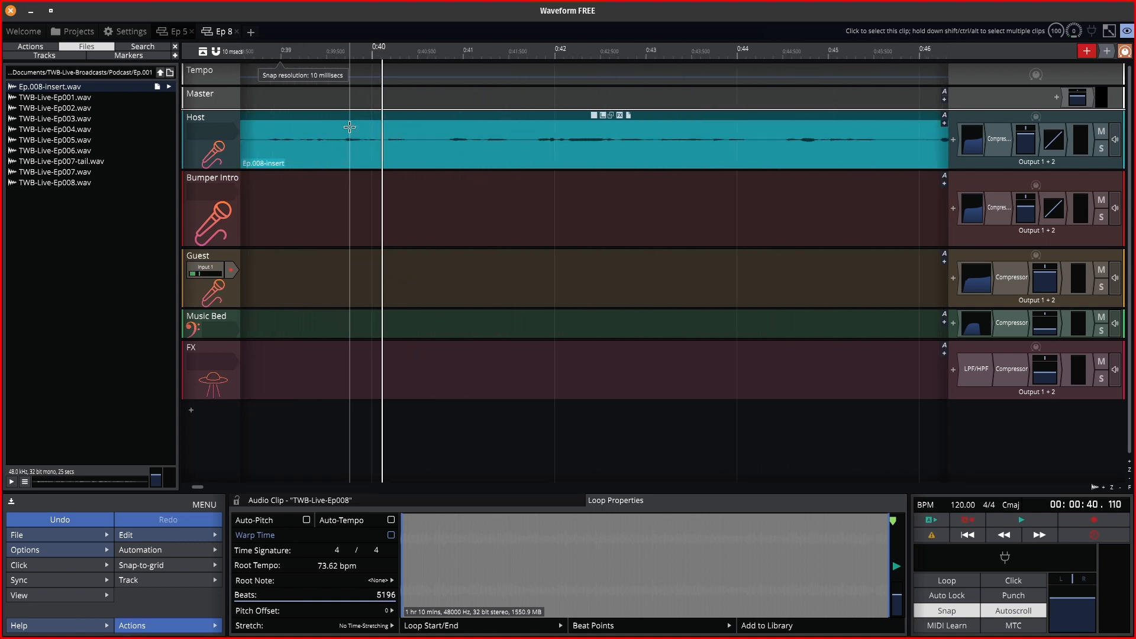
pyautogui.scroll(1, 350, 127)
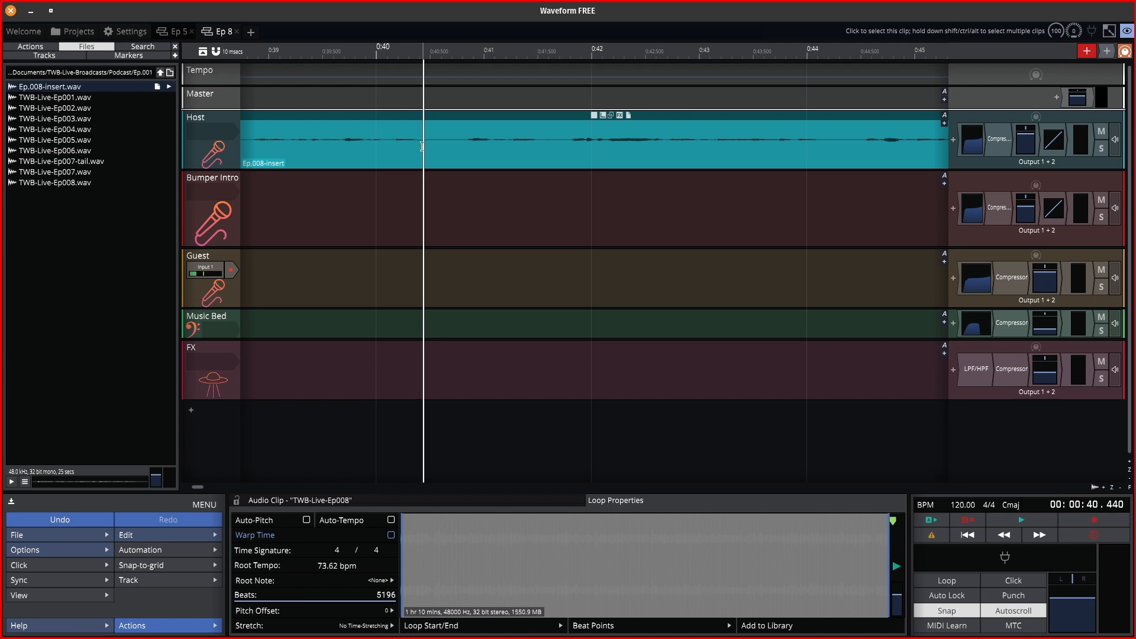
pyautogui.click(345, 49)
pyautogui.press('space')
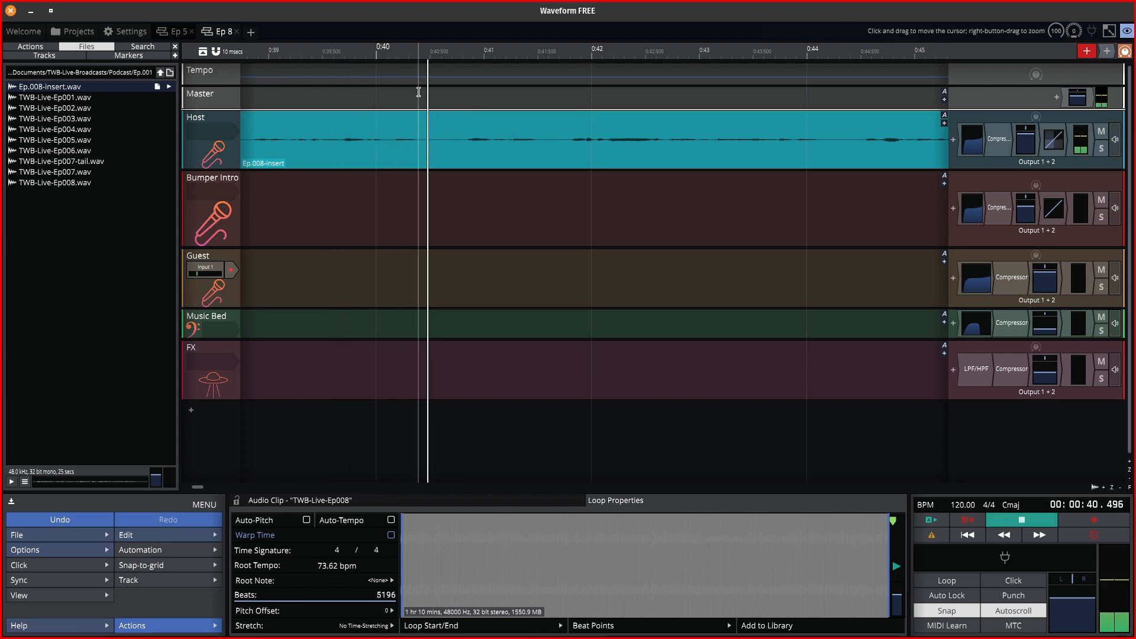
pyautogui.press('space')
pyautogui.click(403, 52)
pyautogui.press('space')
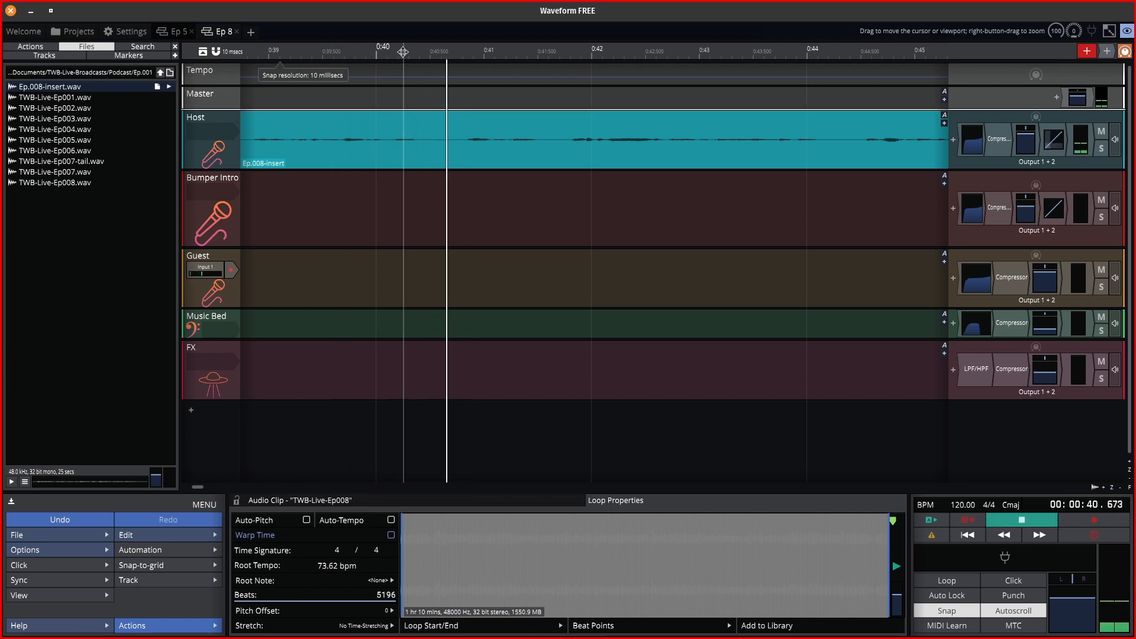
pyautogui.press('space')
# Split the Ep.008-insert clip at 0:40.400 and 0:40.820.
pyautogui.click(418, 51)
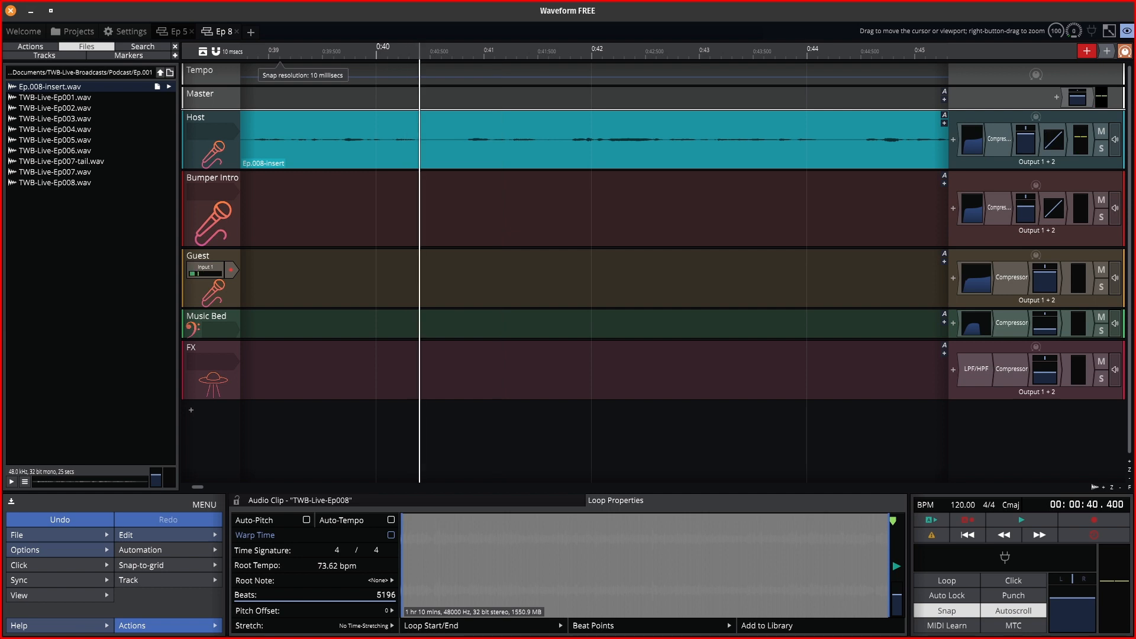
pyautogui.rightClick(419, 146)
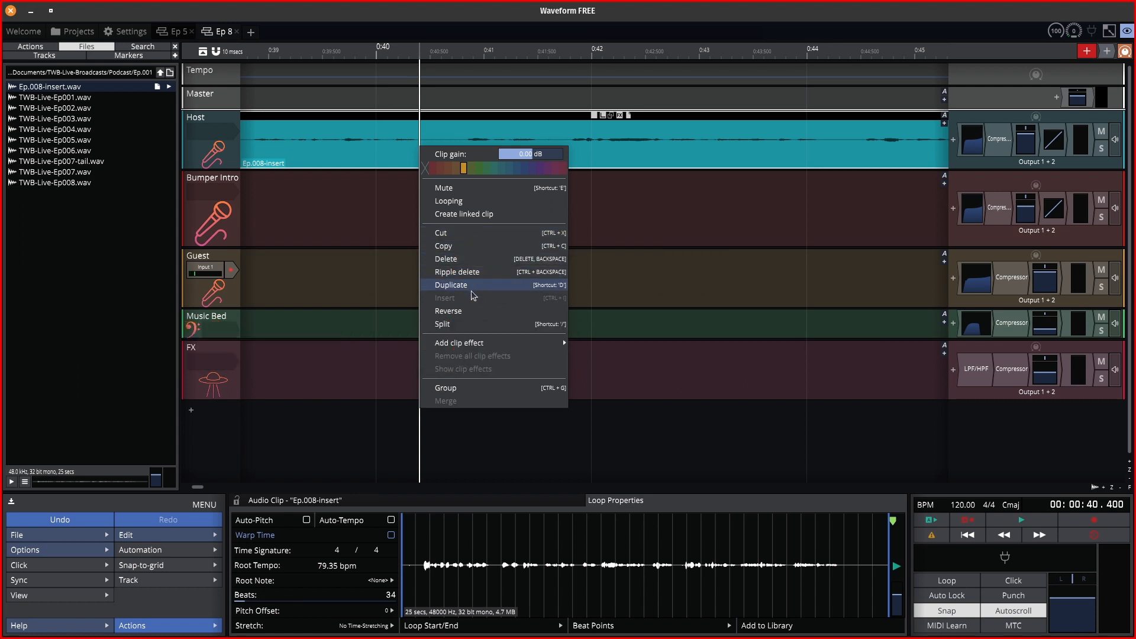
pyautogui.click(480, 325)
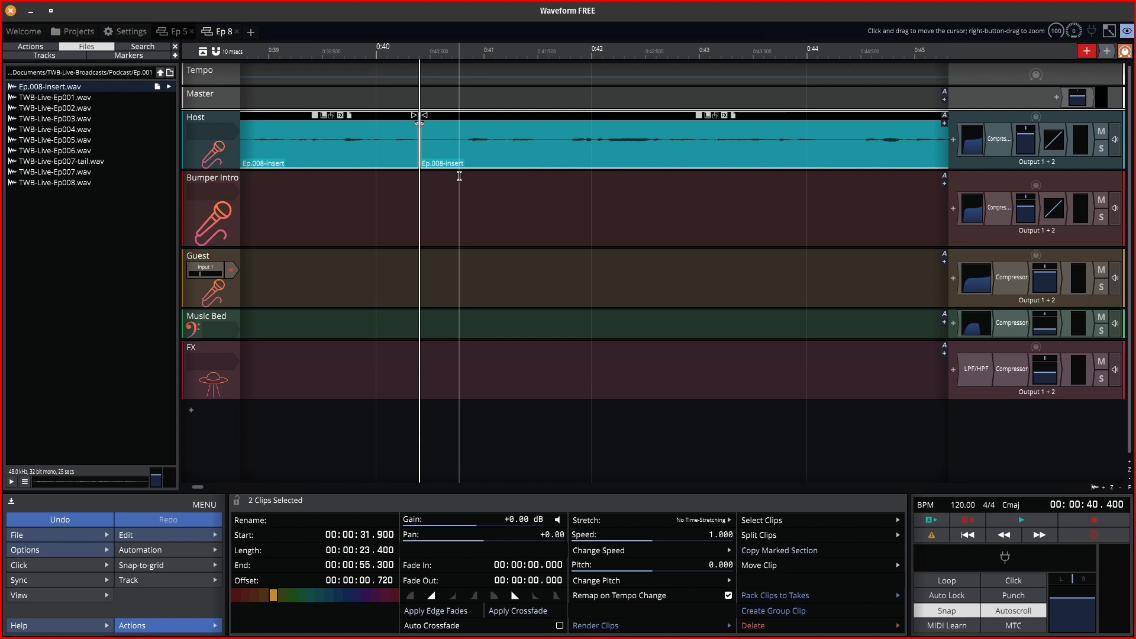
pyautogui.click(459, 82)
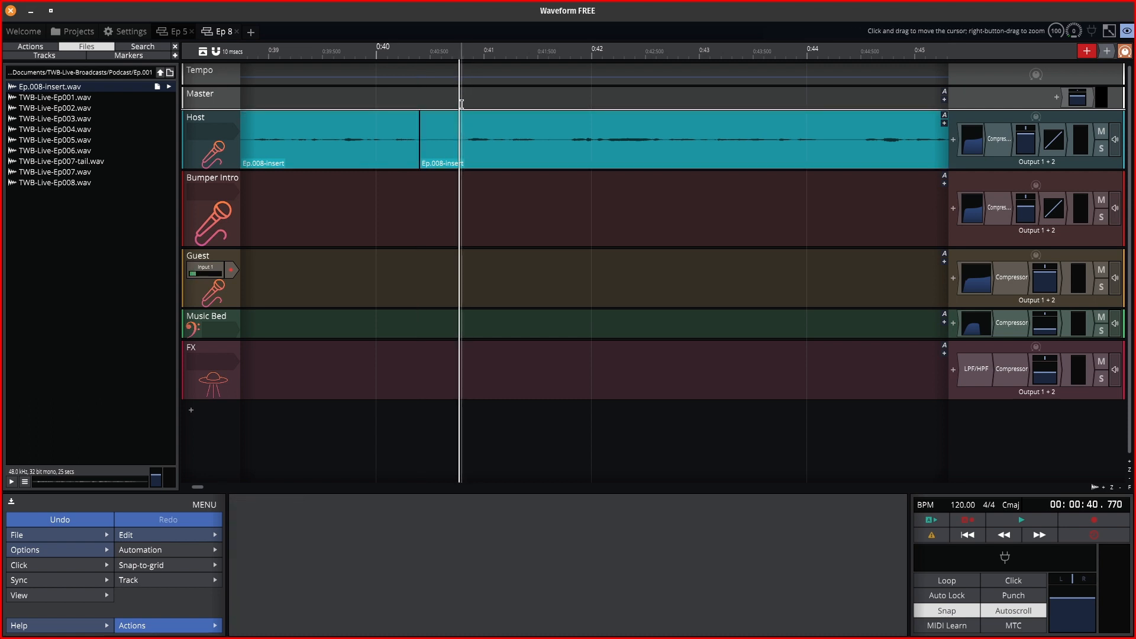
pyautogui.rightClick(470, 139)
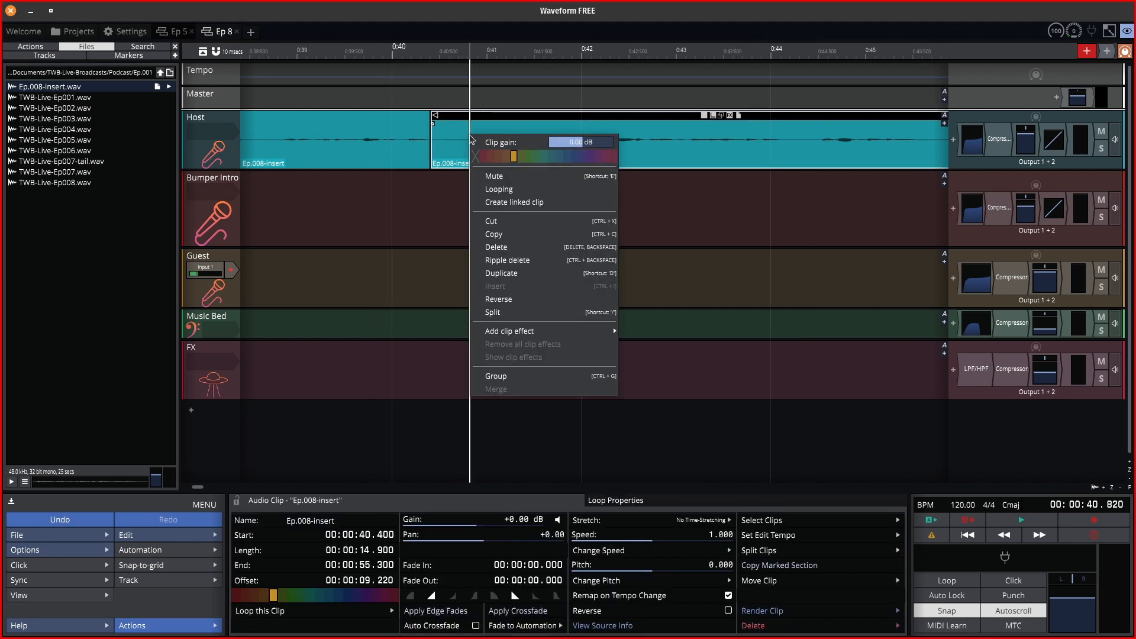
pyautogui.click(513, 317)
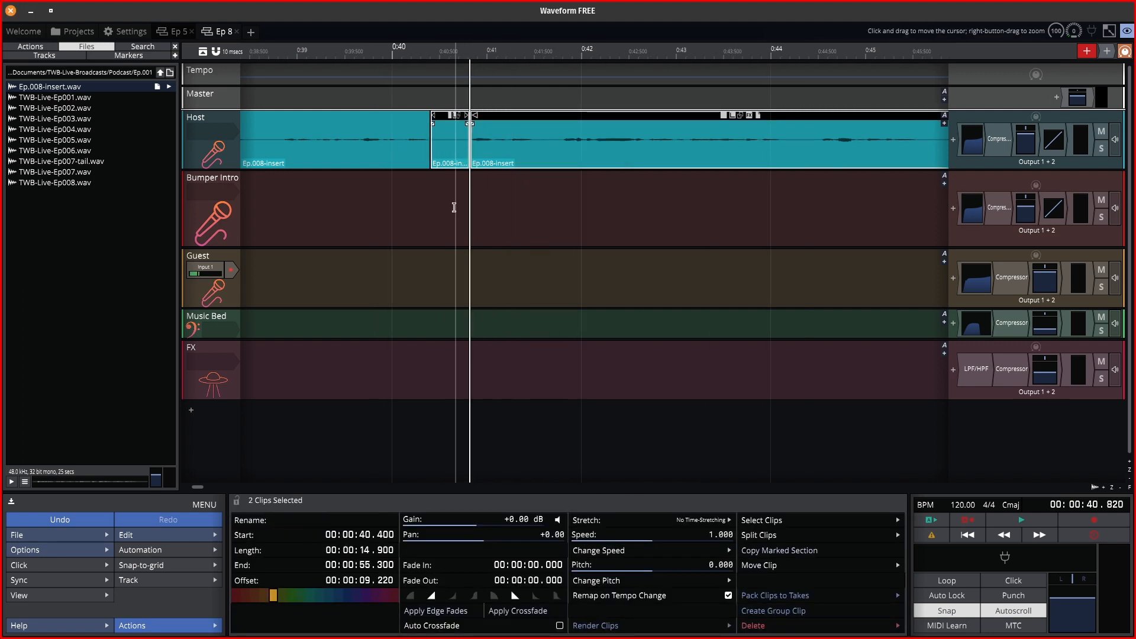
# Delete the short middle piece, slide the later piece left to close the gap, and replay from 0:39.740.
pyautogui.click(452, 109)
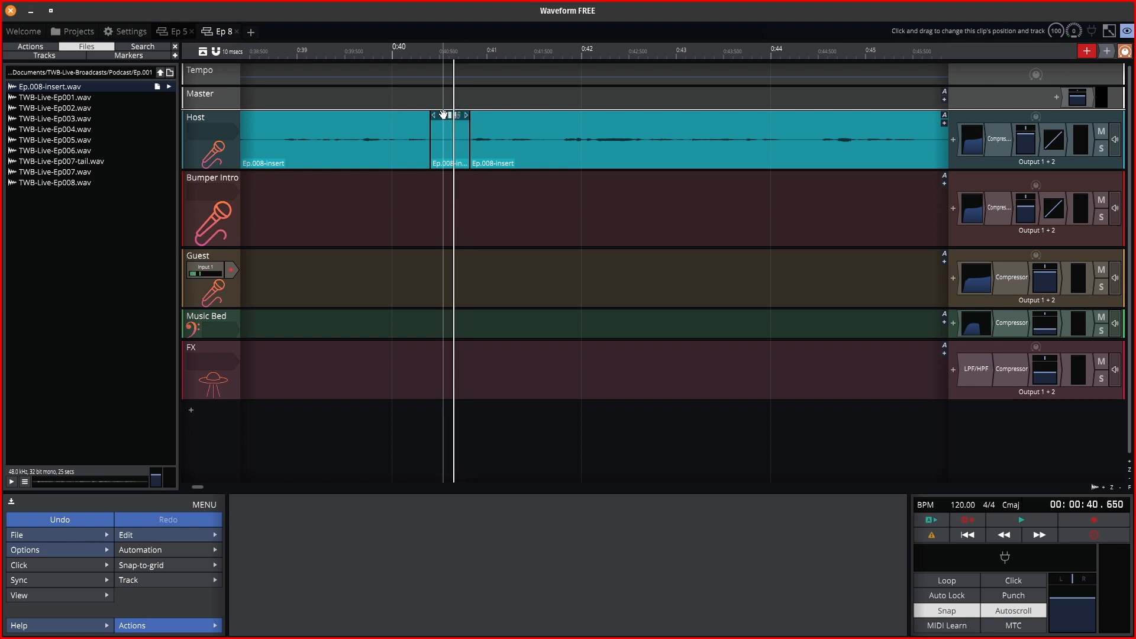
pyautogui.click(443, 115)
pyautogui.press('Delete')
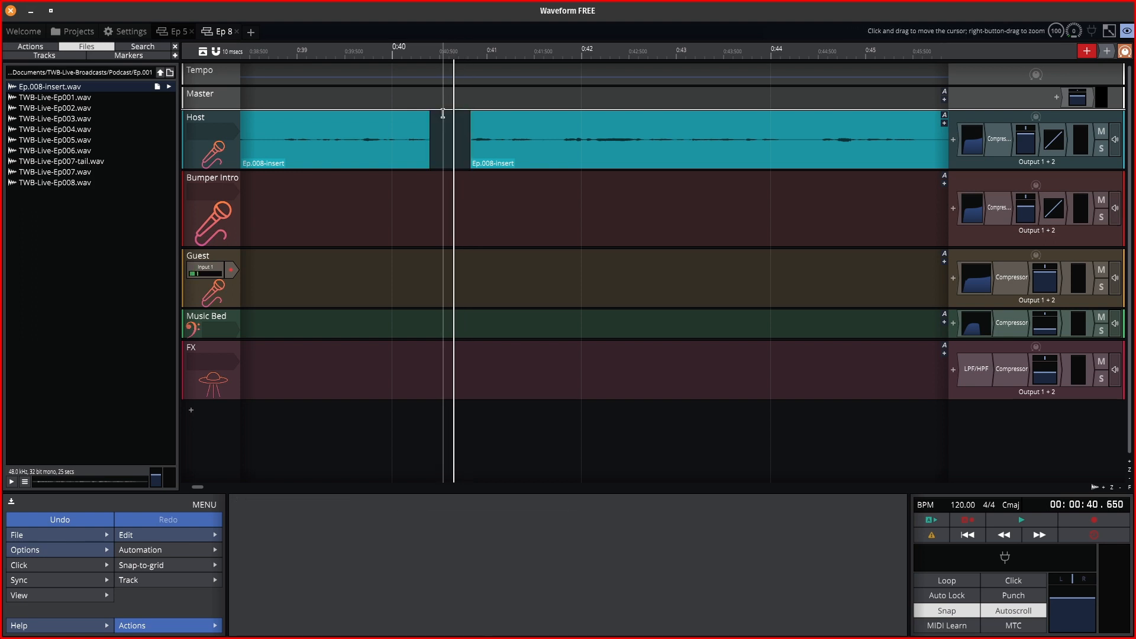
pyautogui.moveTo(511, 114); pyautogui.dragTo(460, 116)
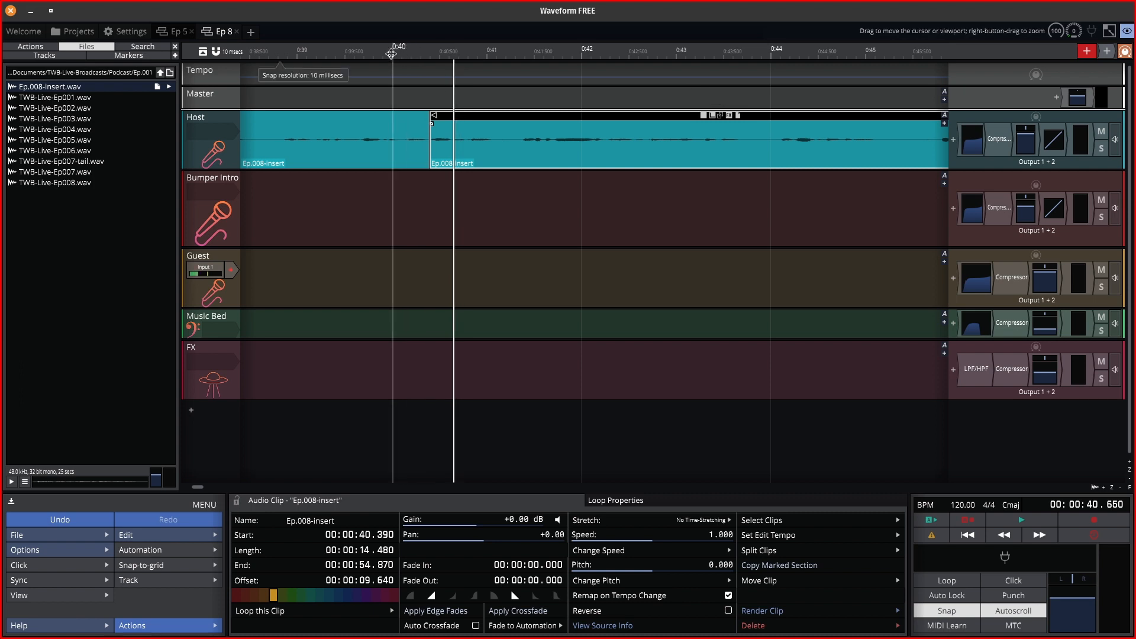
pyautogui.moveTo(391, 54); pyautogui.dragTo(367, 53)
pyautogui.press('space')
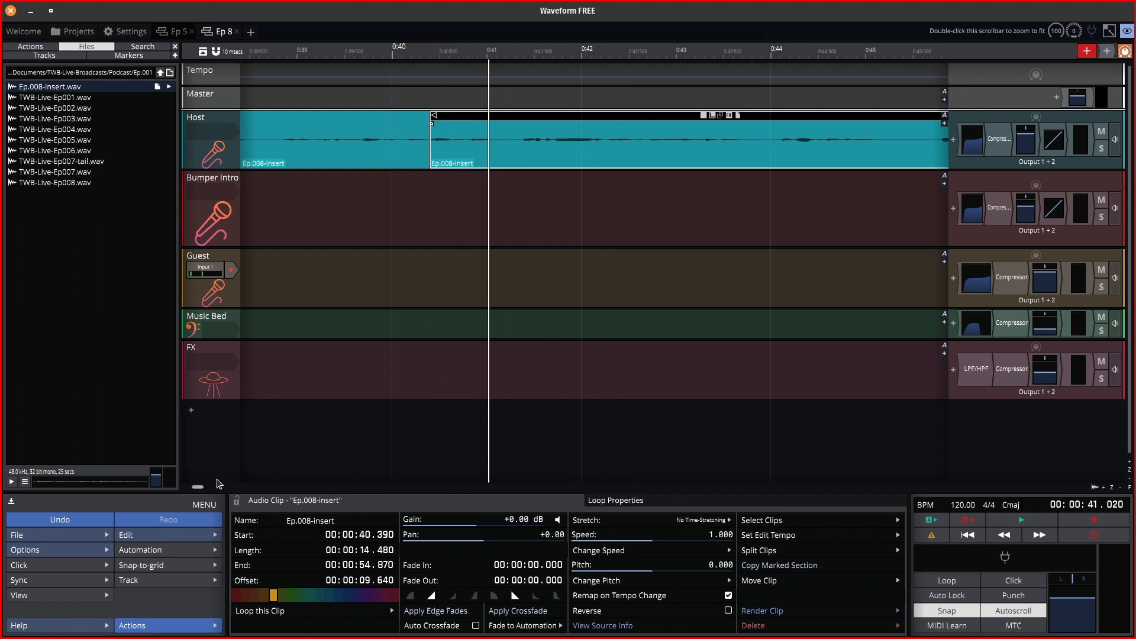
# Drag the TWB-Live-Ep008 clip earlier, check the joins by playback, then nudge it to start at 0:50.100.
pyautogui.scroll(5, 470, 262)
pyautogui.scroll(-7, 470, 262)
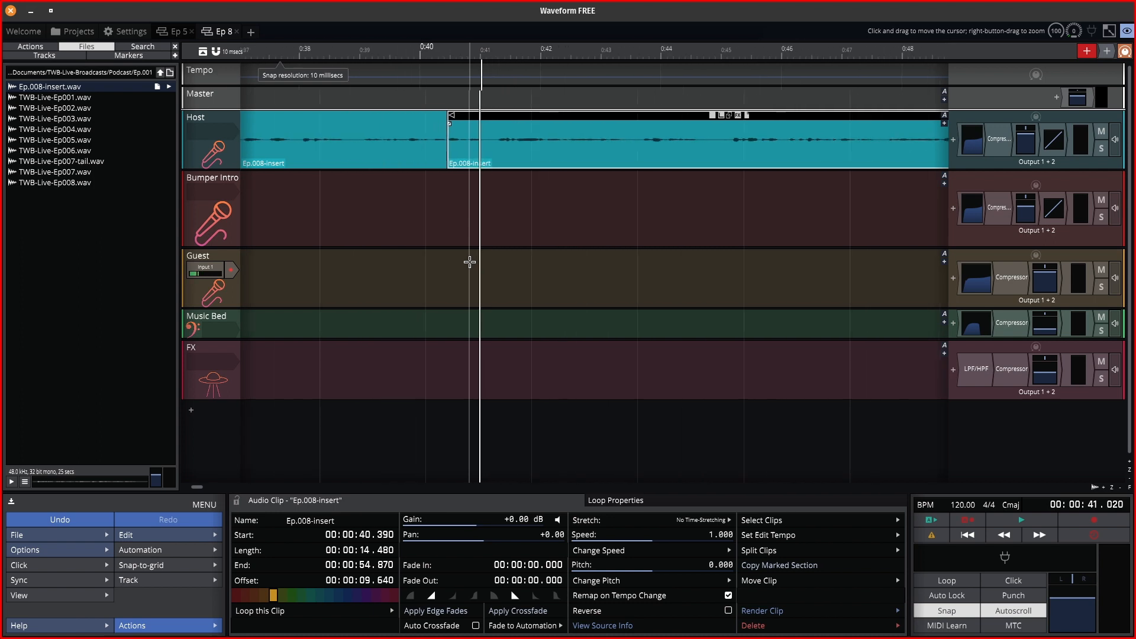
pyautogui.scroll(-5, 470, 263)
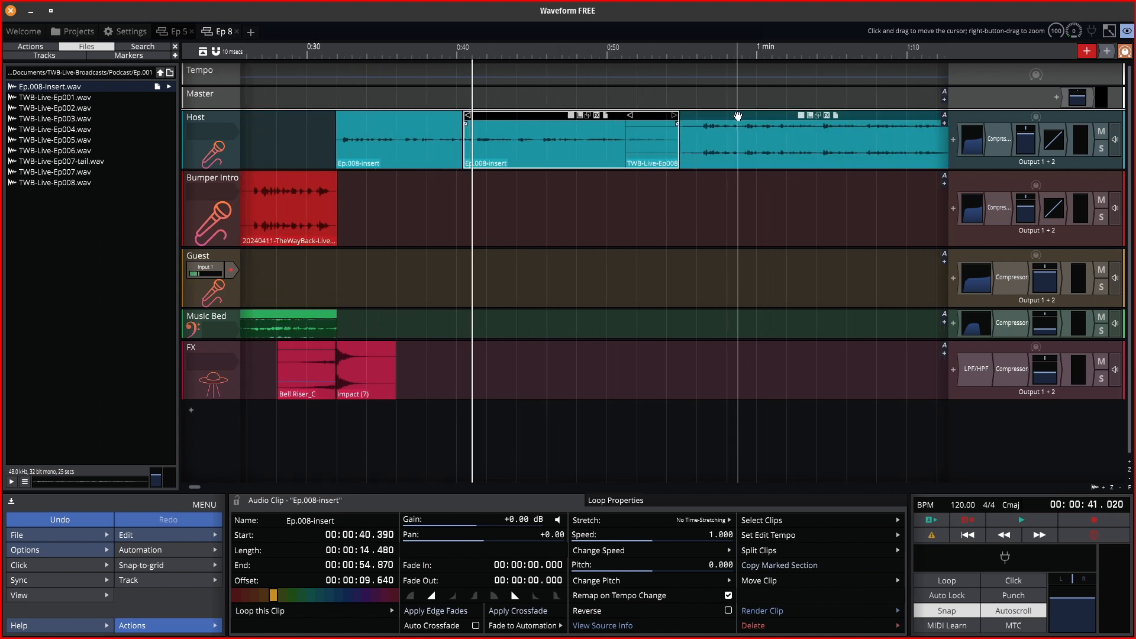
pyautogui.moveTo(738, 116); pyautogui.dragTo(731, 115)
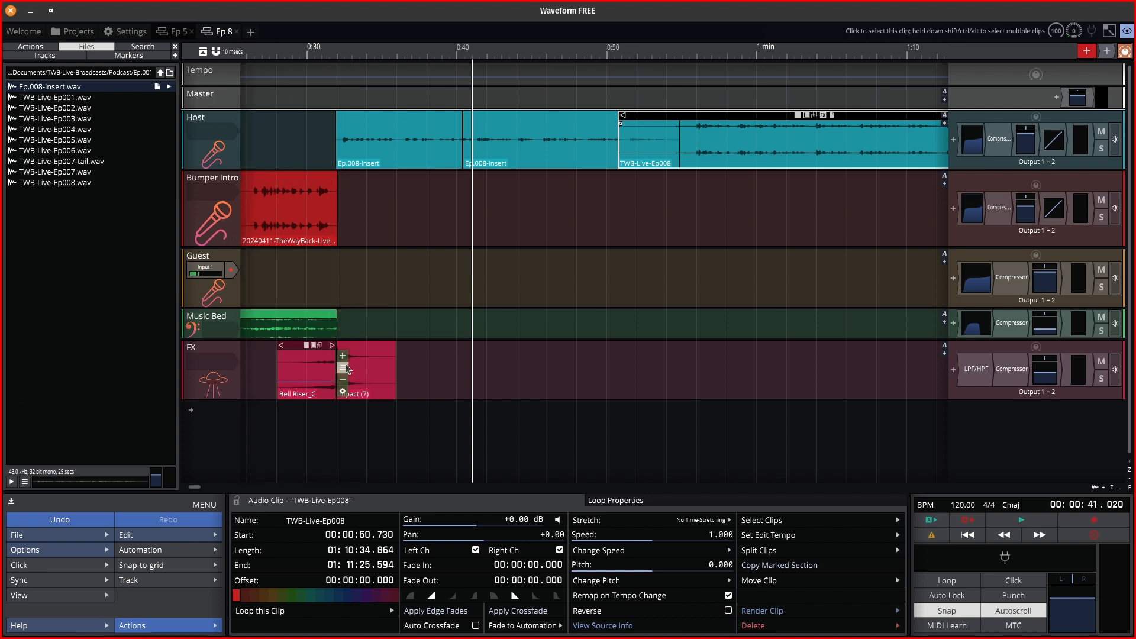
pyautogui.click(299, 51)
pyautogui.press('space')
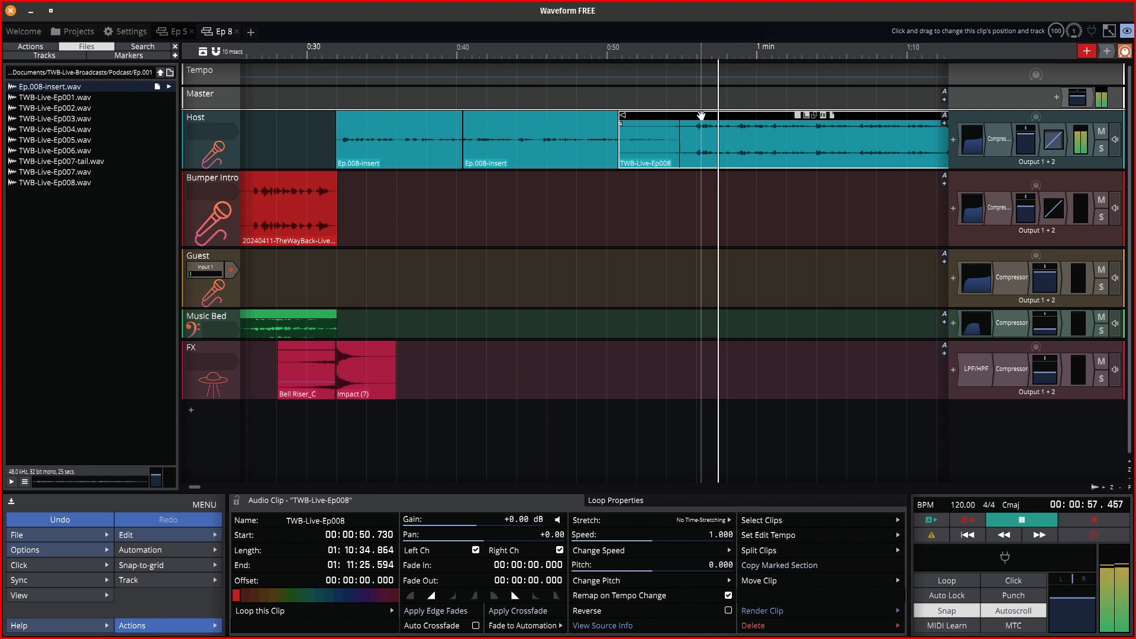
pyautogui.press('space')
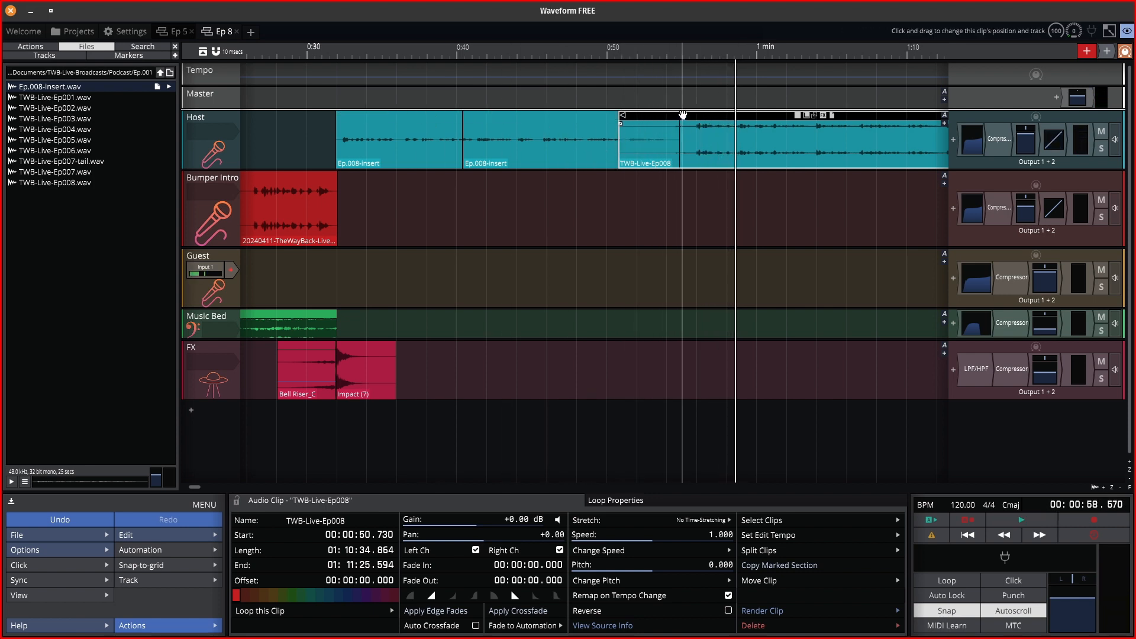
pyautogui.moveTo(686, 113); pyautogui.dragTo(674, 109)
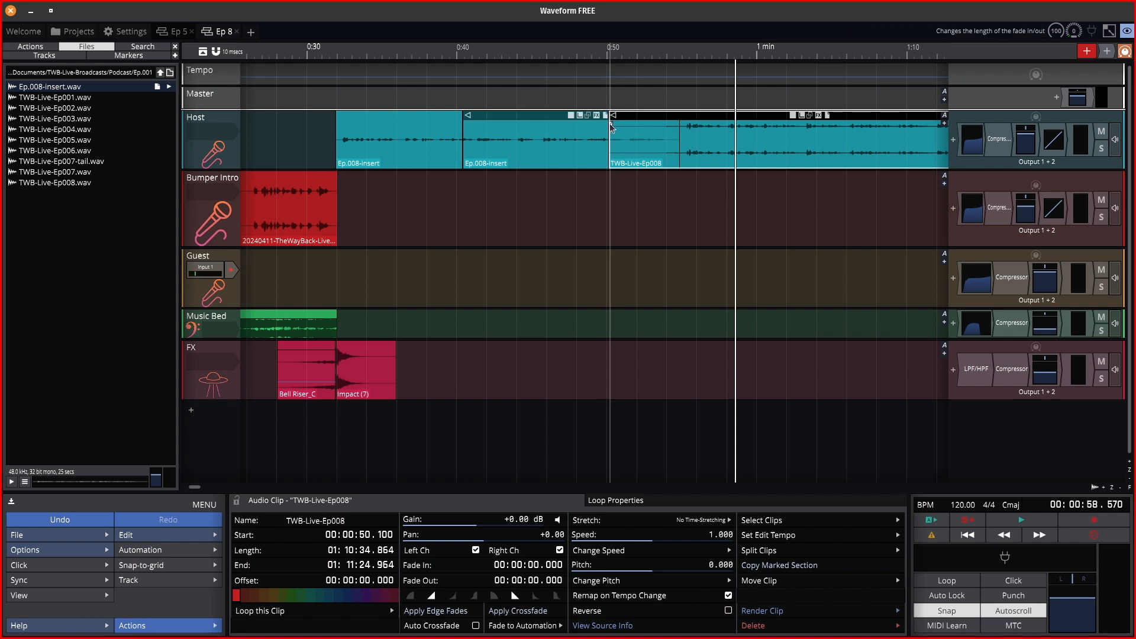
# Give TWB-Live-Ep008 a 00:00:04.615 fade-in from its top-left handle and preview it.
pyautogui.moveTo(611, 126); pyautogui.dragTo(679, 140)
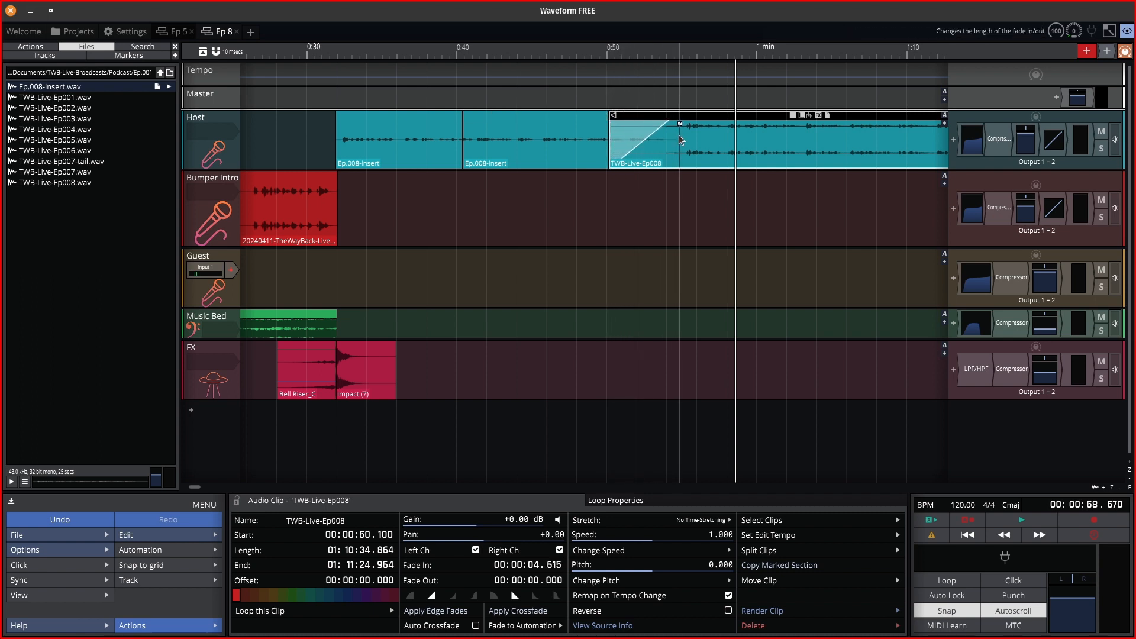
pyautogui.press('space')
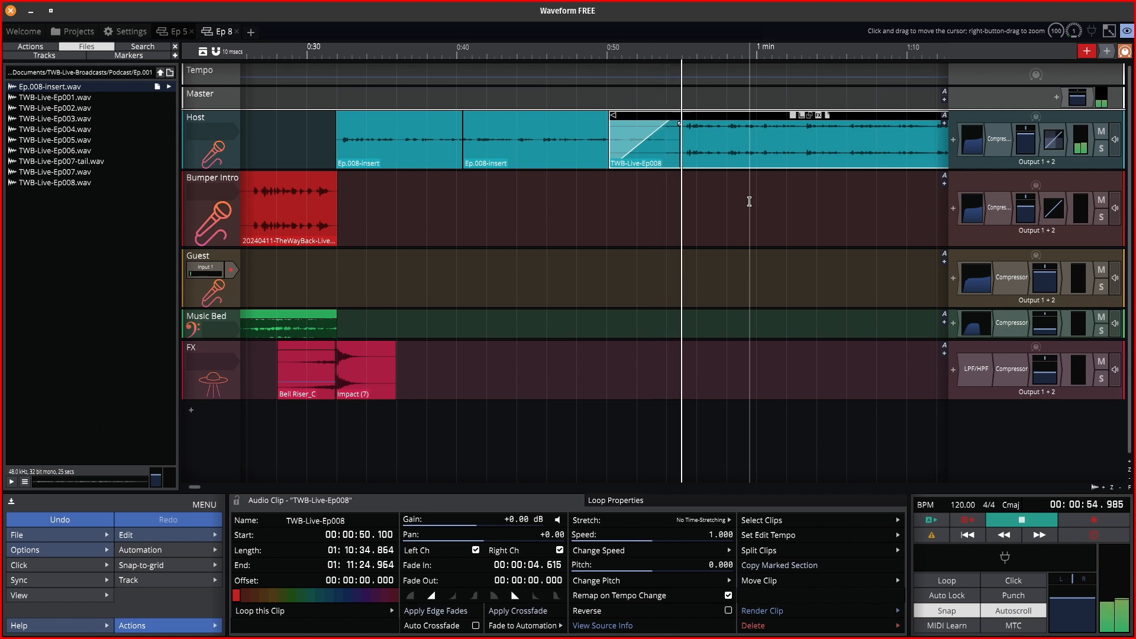
pyautogui.press('space')
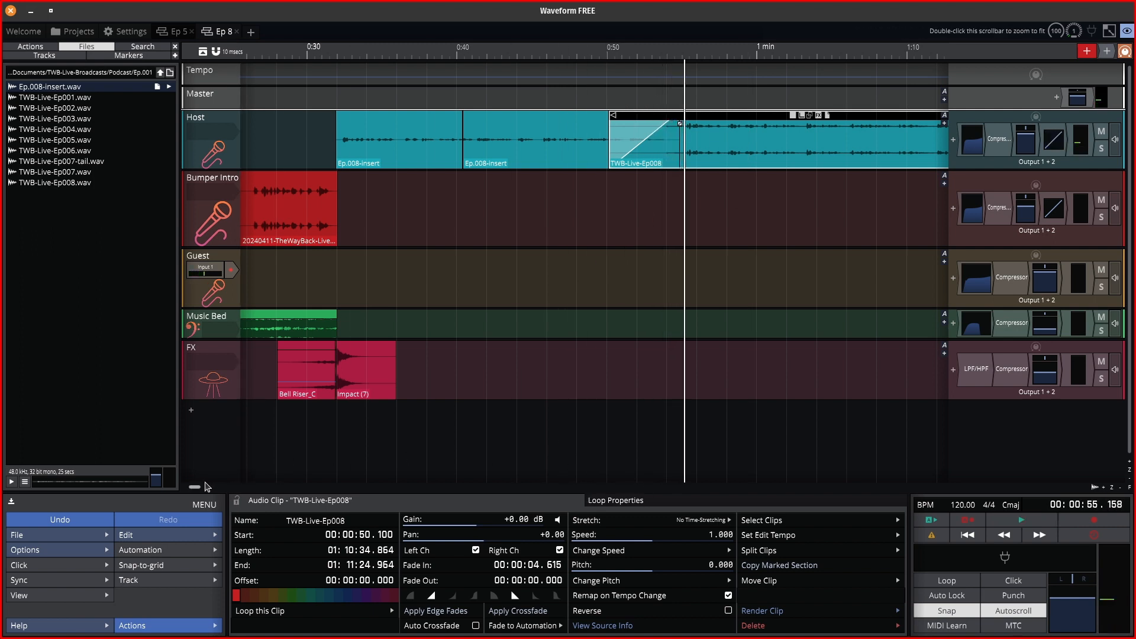
# Play back the last stretch of the Host clip near 1:10:01 to hear where it ends.
pyautogui.moveTo(201, 488); pyautogui.dragTo(214, 486)
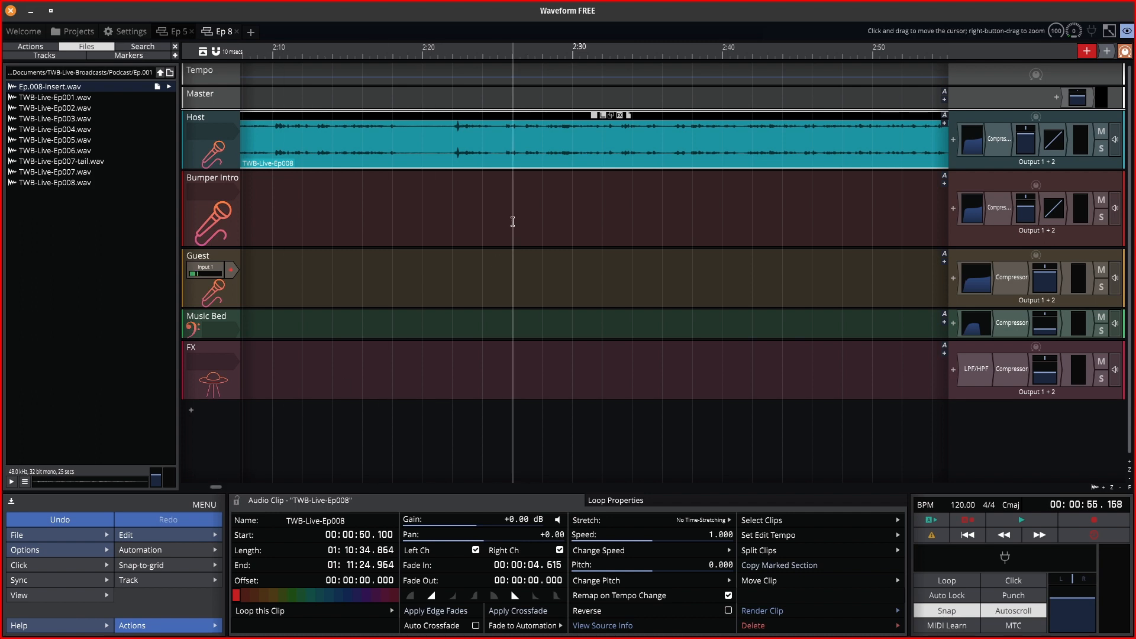
pyautogui.scroll(-10, 515, 223)
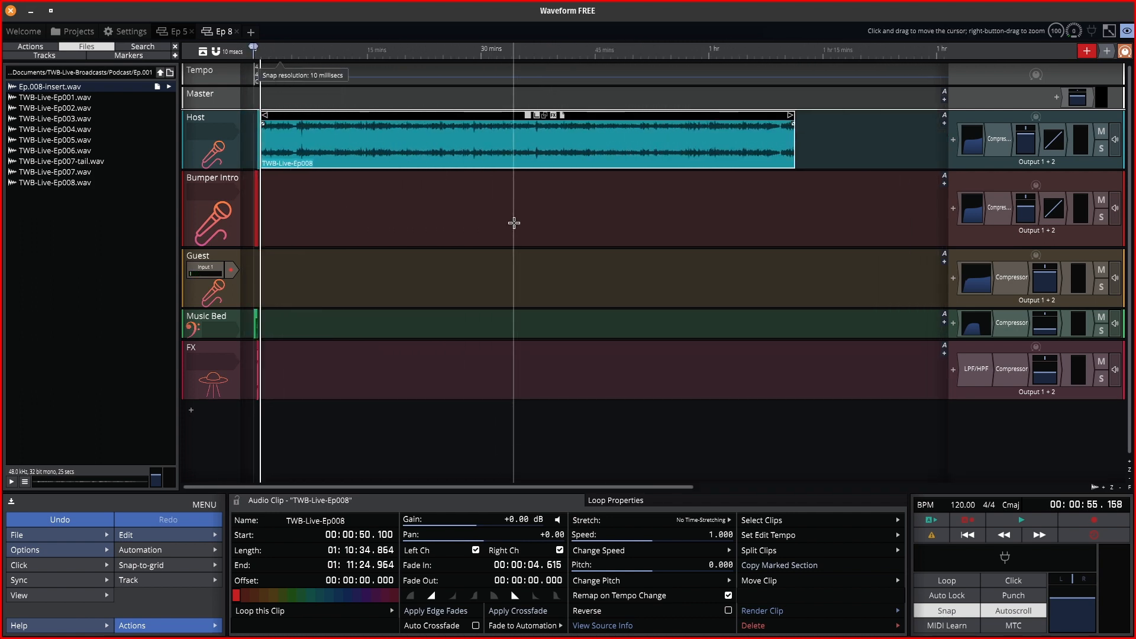
pyautogui.click(721, 53)
pyautogui.press('space')
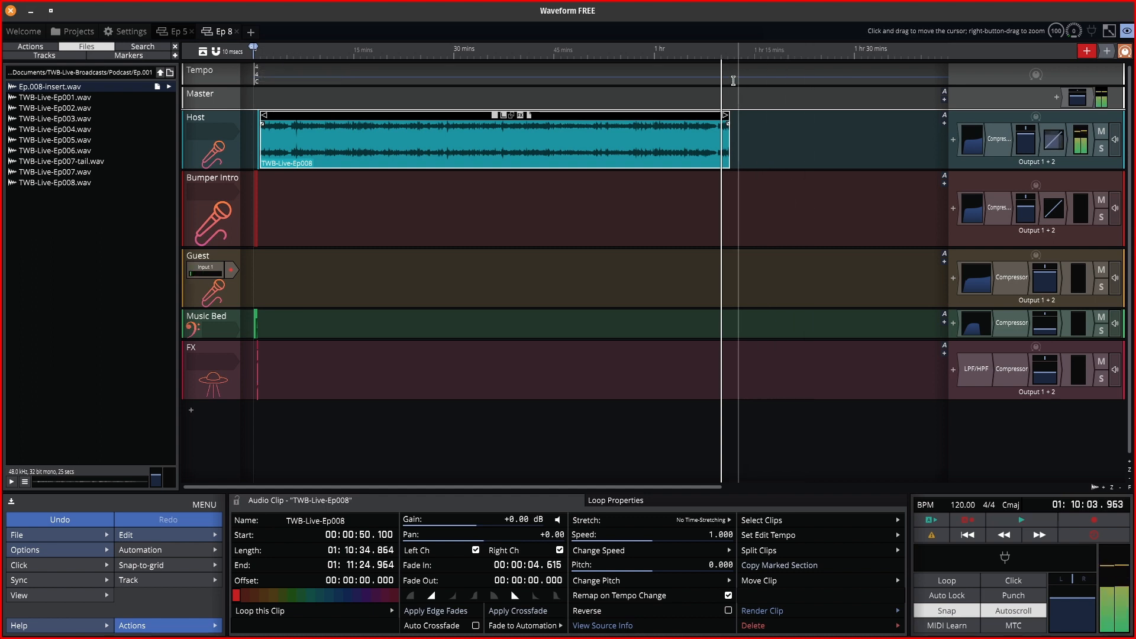
pyautogui.press('space')
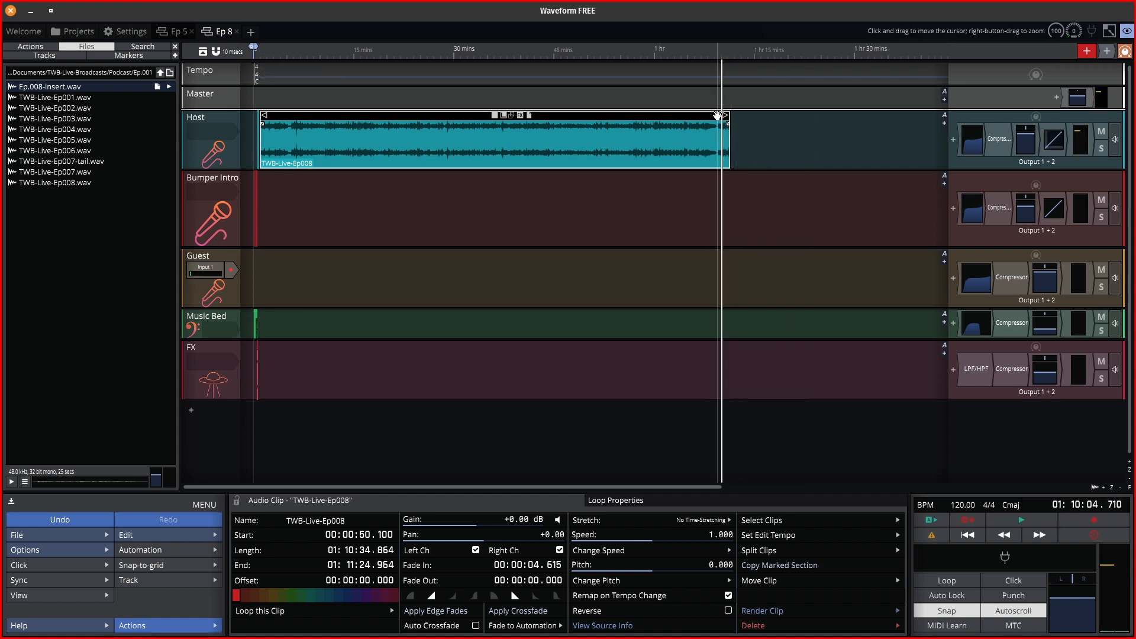
pyautogui.scroll(3, 732, 135)
pyautogui.scroll(5, 732, 135)
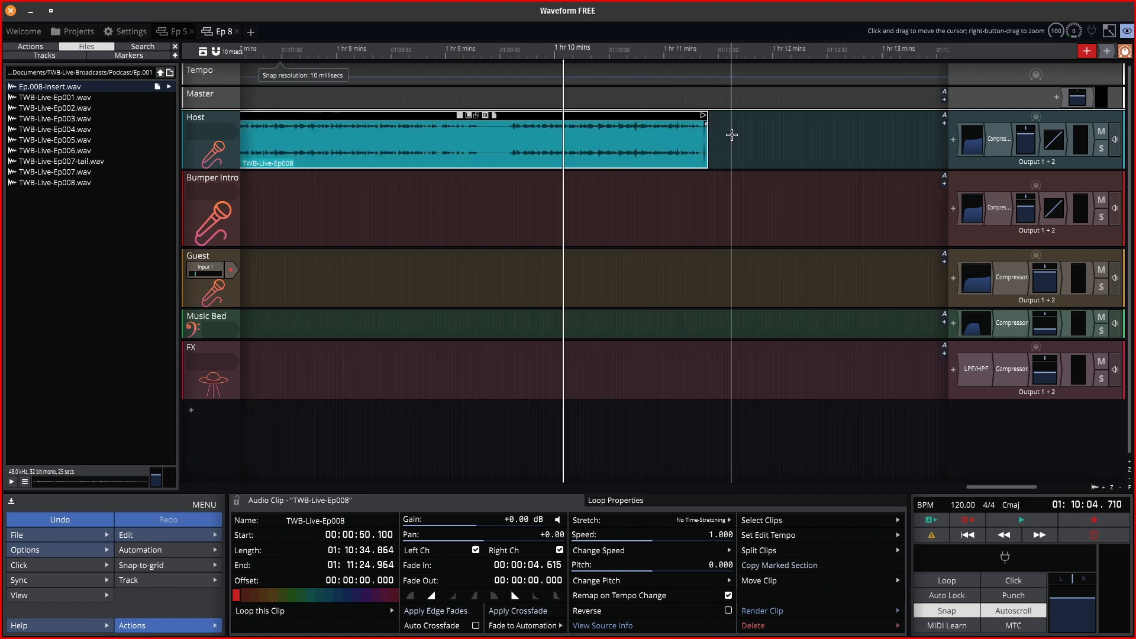
pyautogui.click(678, 48)
pyautogui.press('space')
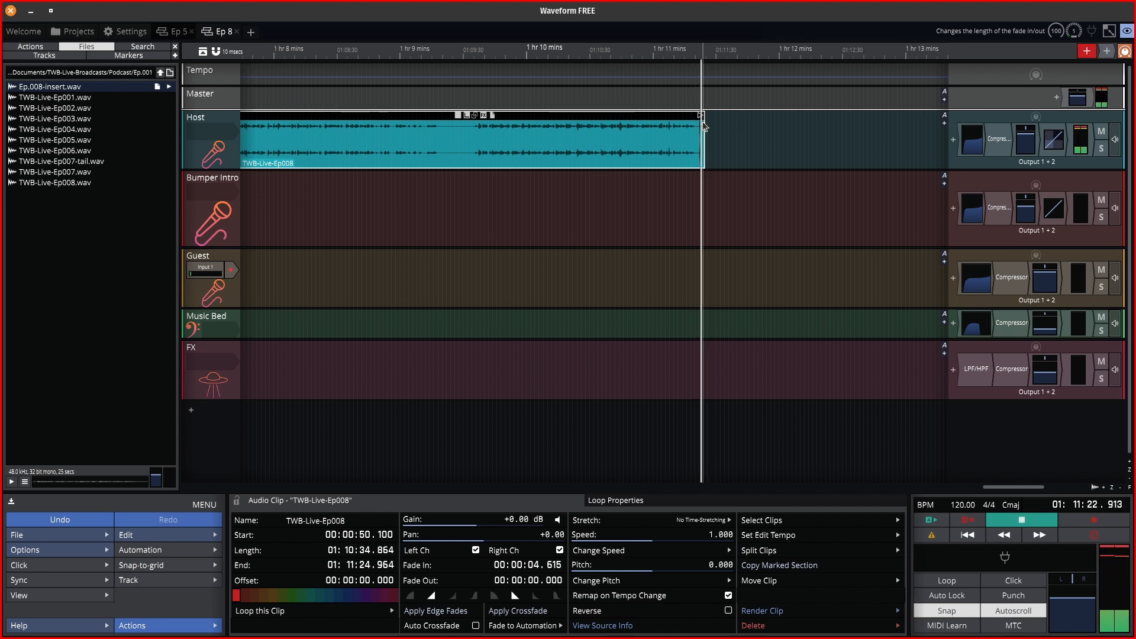
pyautogui.press('space')
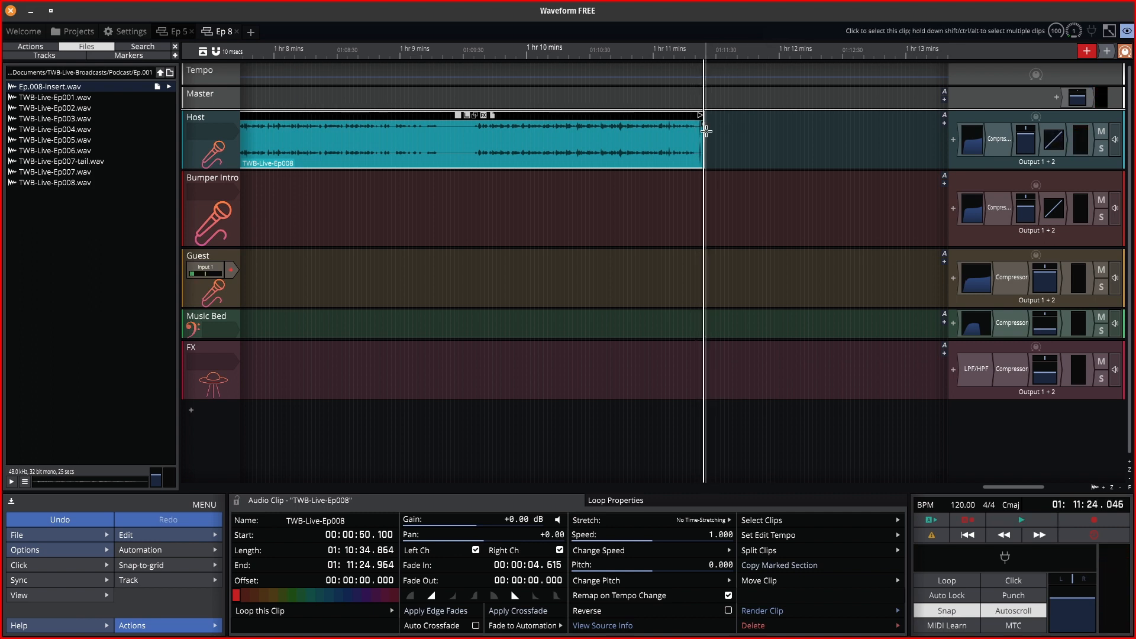
pyautogui.scroll(5, 705, 130)
pyautogui.scroll(3, 706, 130)
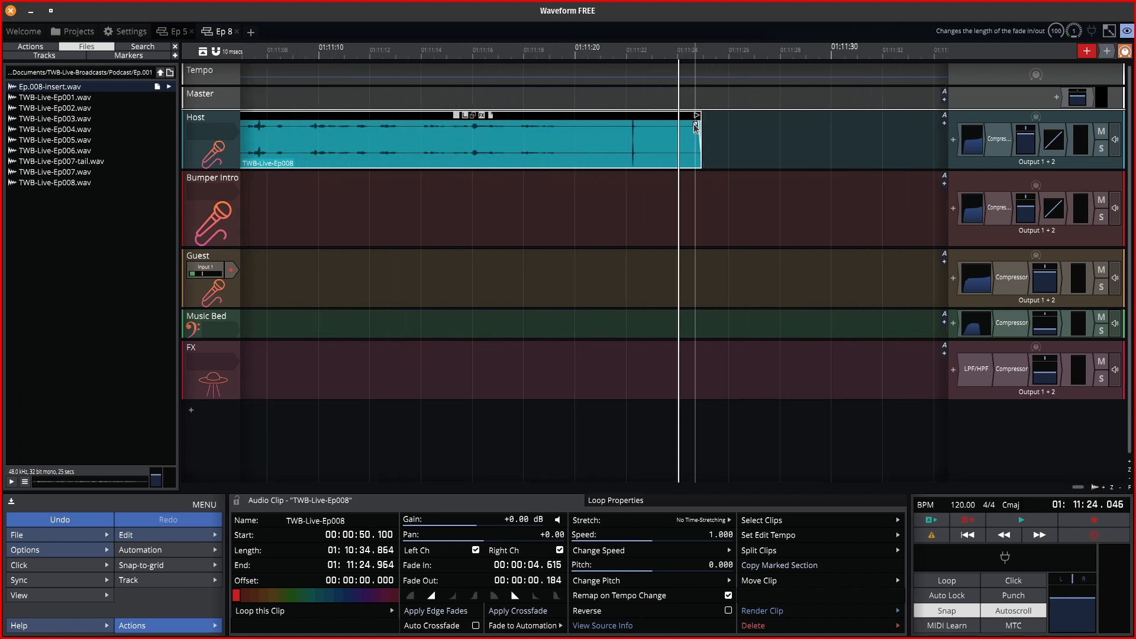
# Add a 5.699-second fade-out to the Host clip's end, play it back, then zoom out.
pyautogui.moveTo(699, 124); pyautogui.dragTo(554, 124)
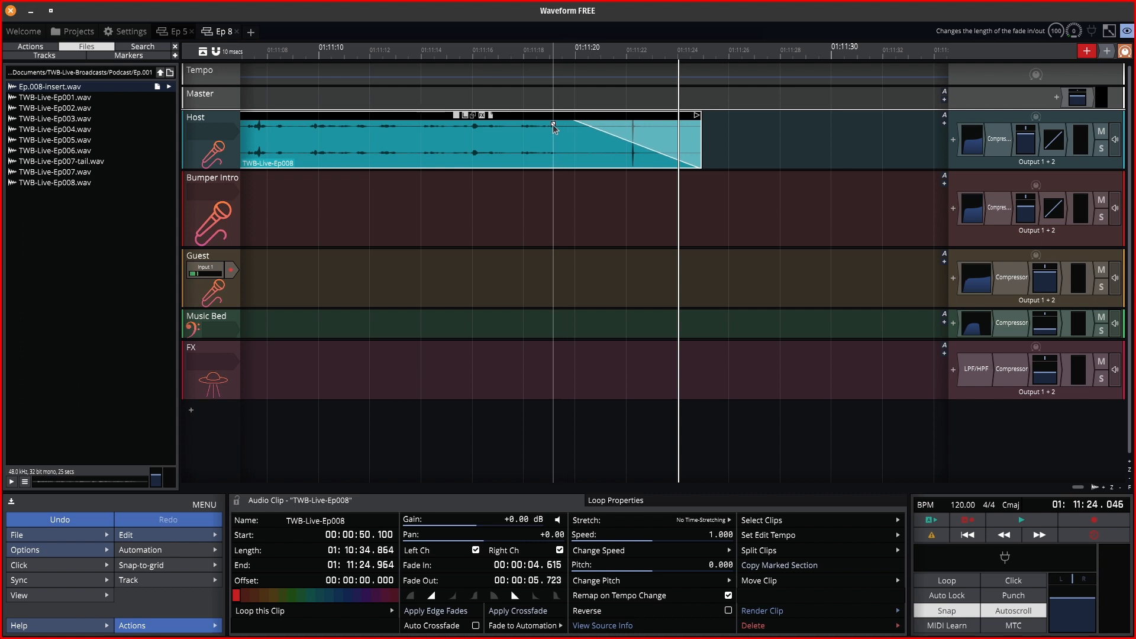
pyautogui.click(517, 54)
pyautogui.press('space')
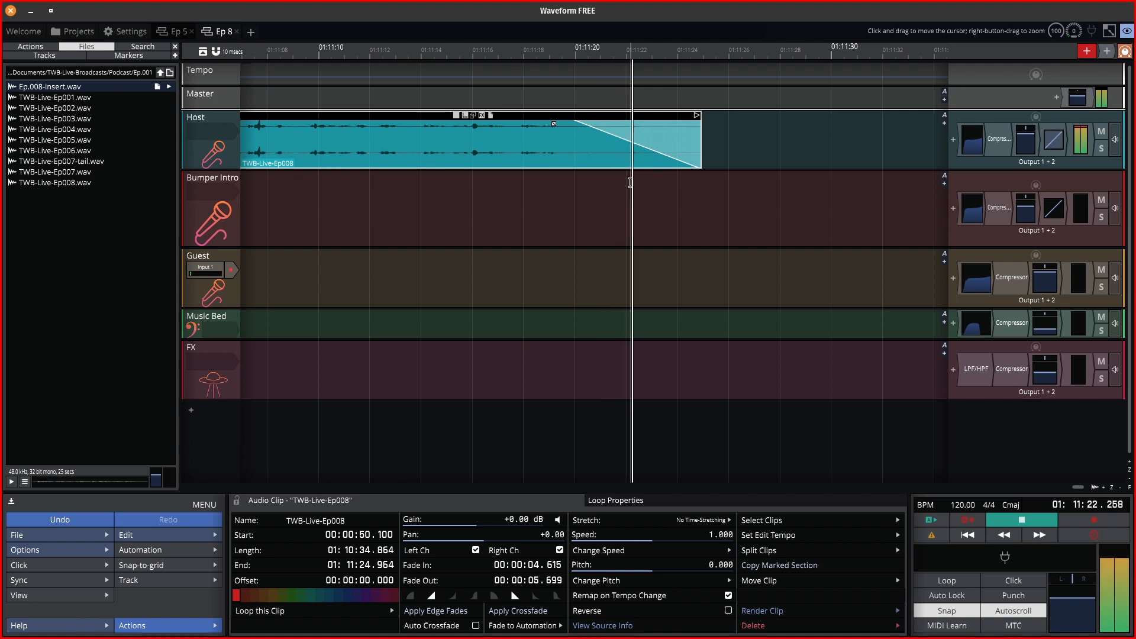
pyautogui.press('space')
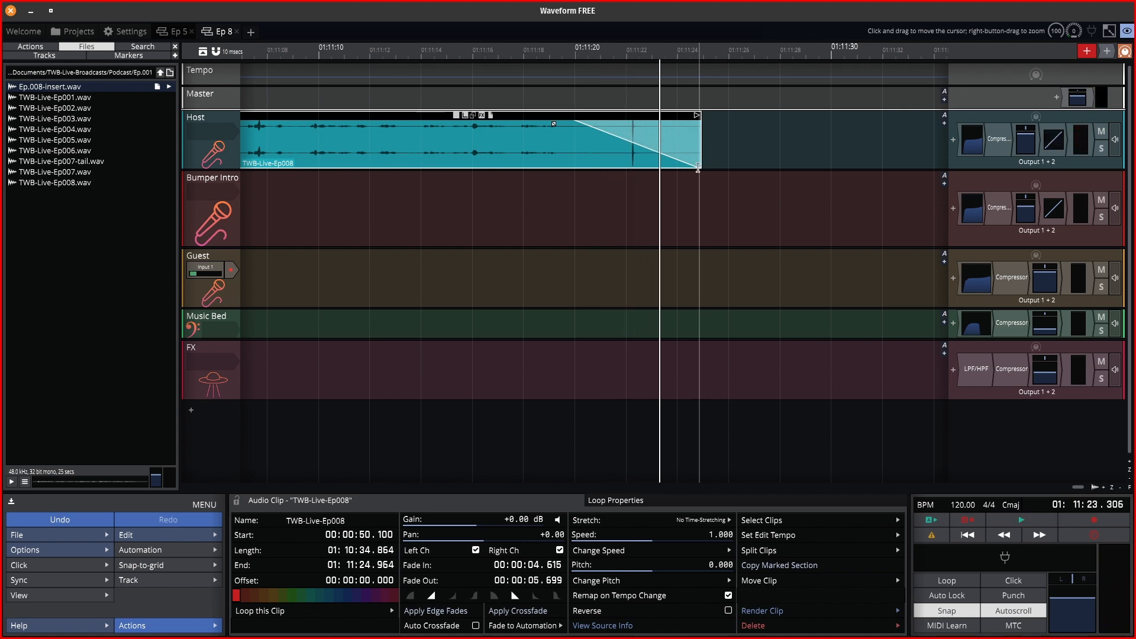
pyautogui.press('space')
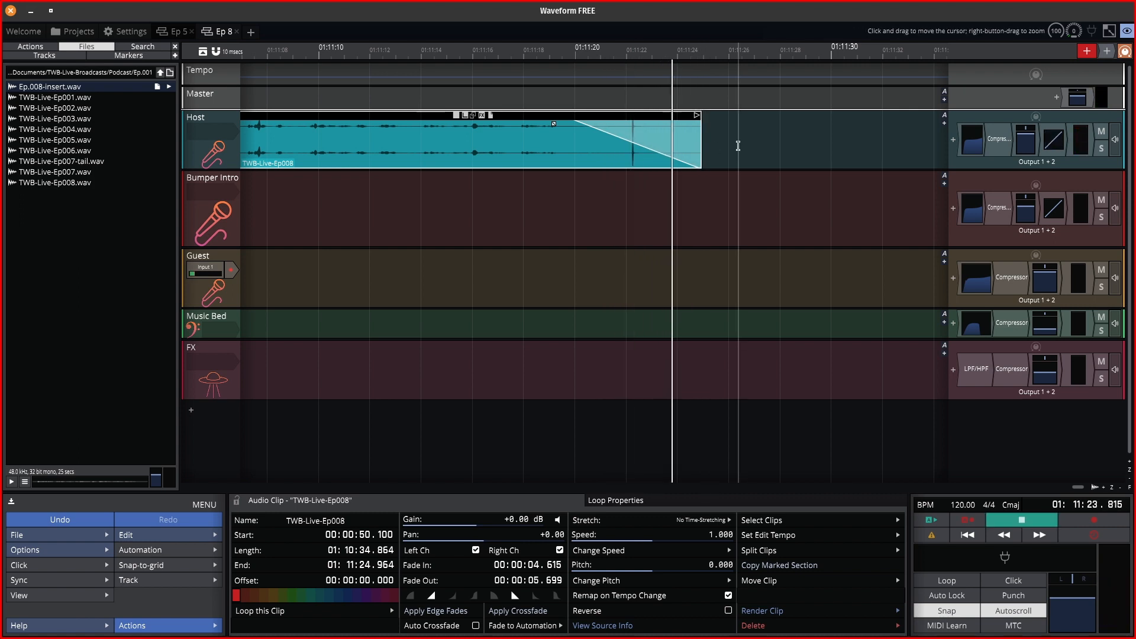
pyautogui.press('space')
pyautogui.moveTo(603, 53); pyautogui.dragTo(253, 295)
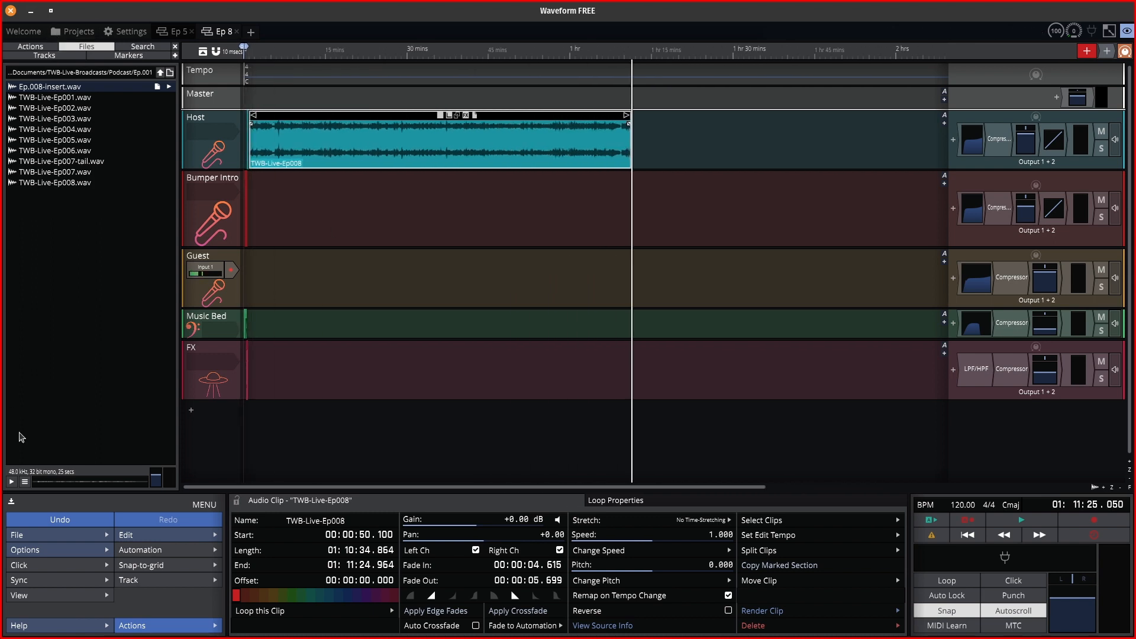
# Save the Ep 8 edit via File > Save and switch to the LibreOffice Writer checklist.
pyautogui.click(40, 536)
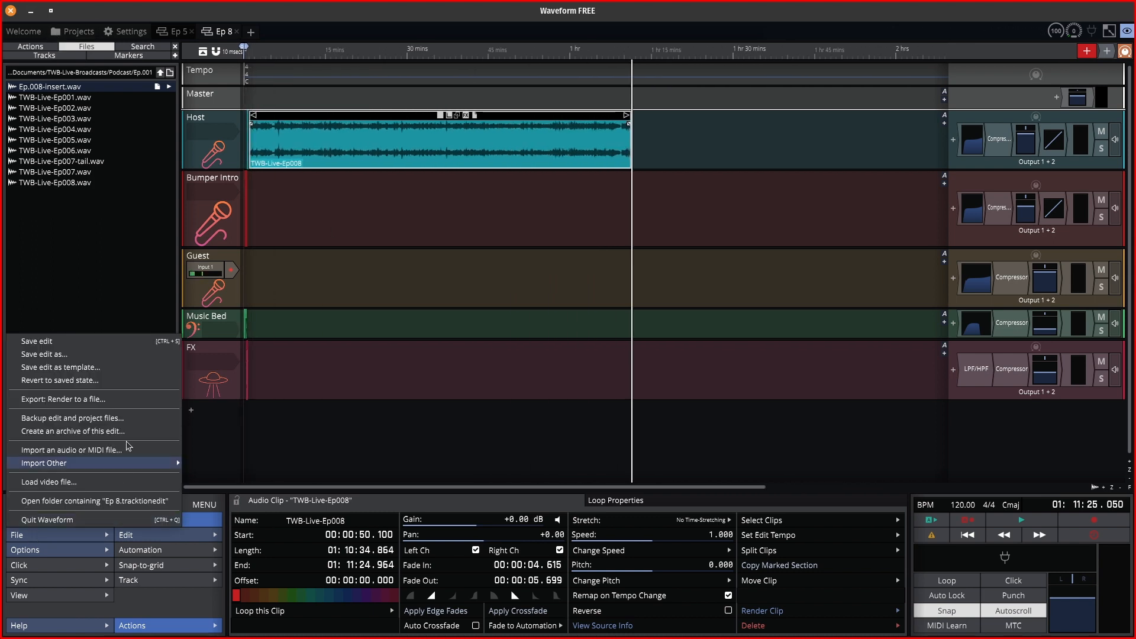
pyautogui.click(82, 345)
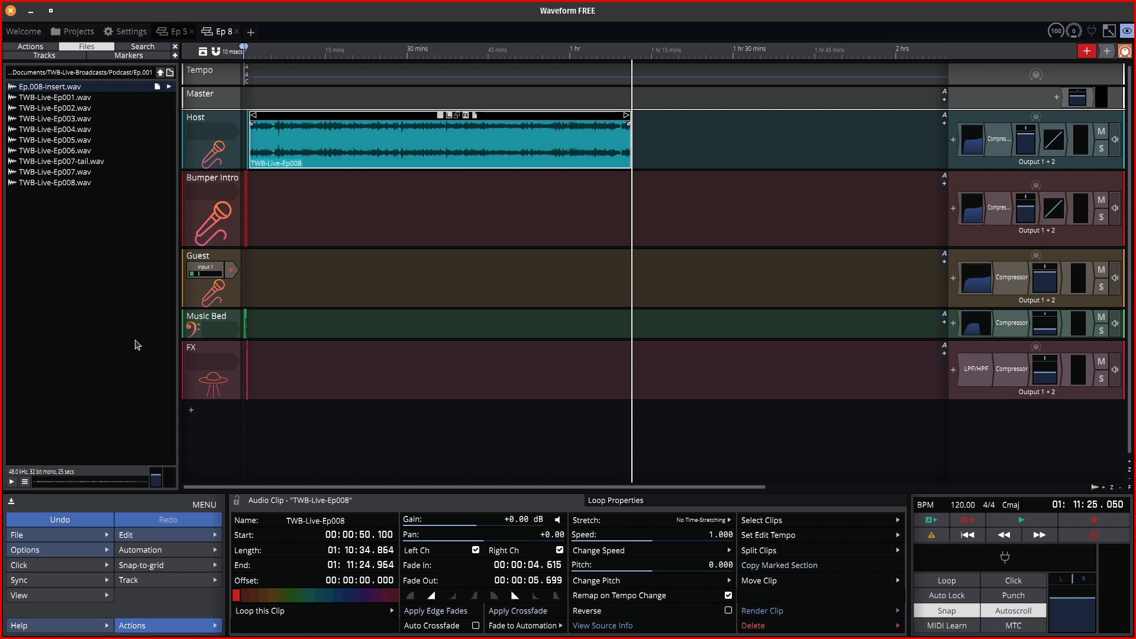
pyautogui.click(58, 535)
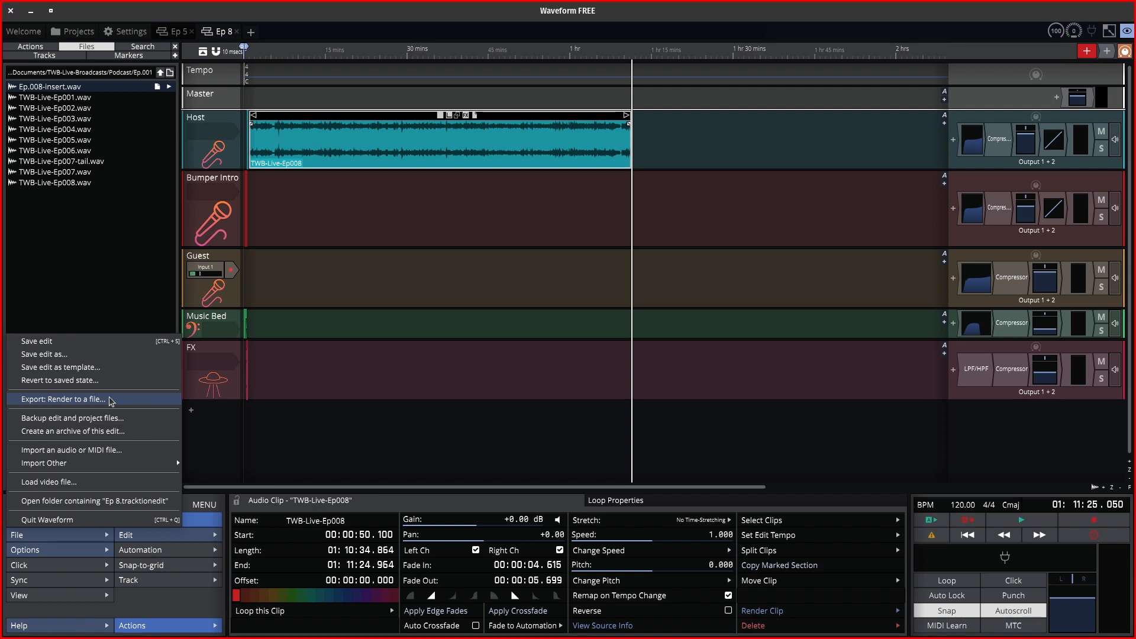
pyautogui.hotkey('alt', 'Tab')
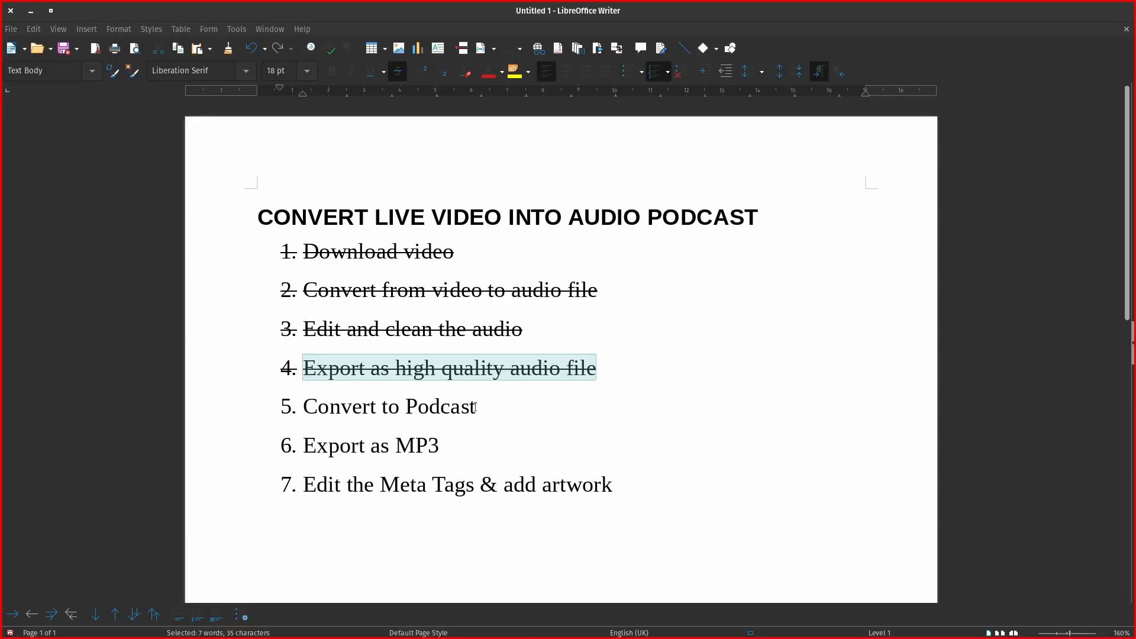
# Strike through 'Convert to Podcast', select 'Export as MP3', and switch back to Waveform.
pyautogui.moveTo(476, 406); pyautogui.dragTo(267, 394)
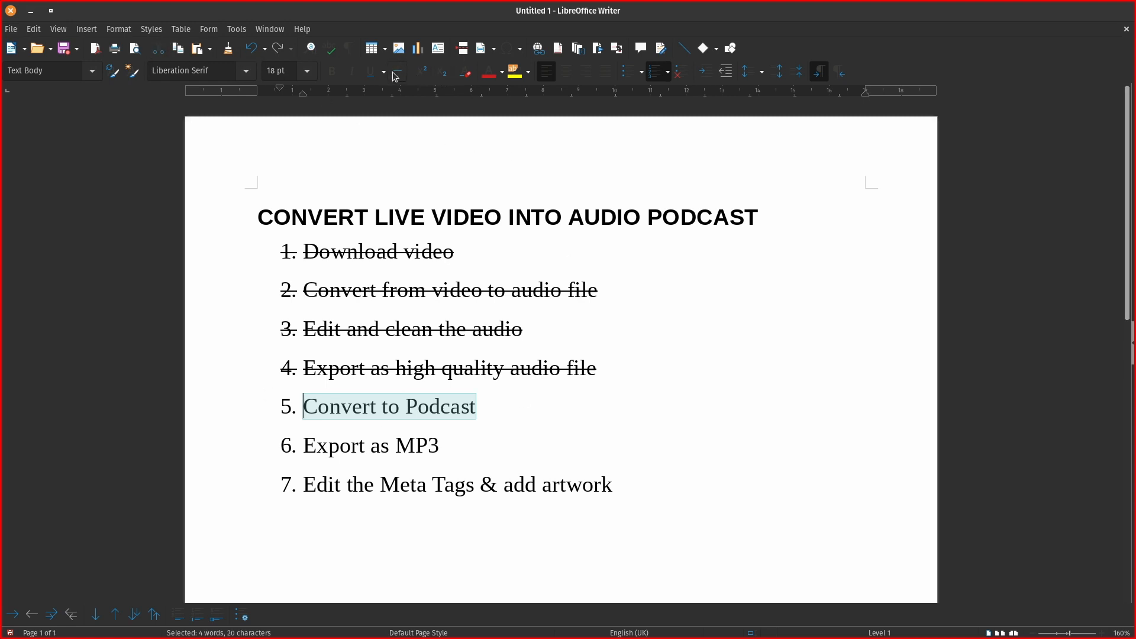
pyautogui.moveTo(442, 447); pyautogui.dragTo(264, 435)
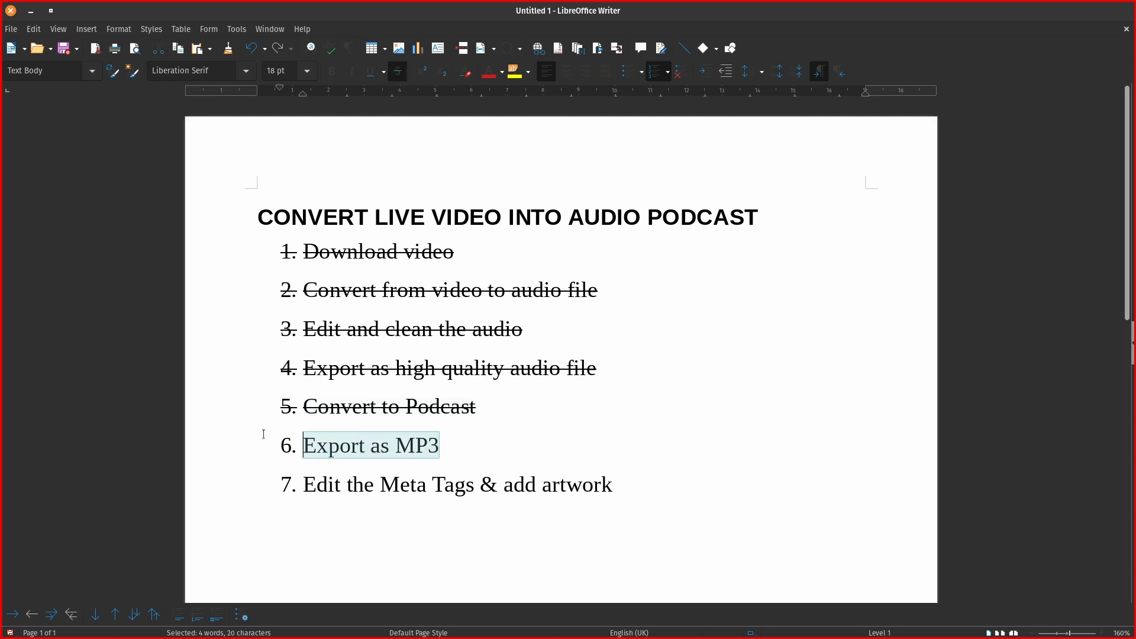
pyautogui.hotkey('alt', 'Tab')
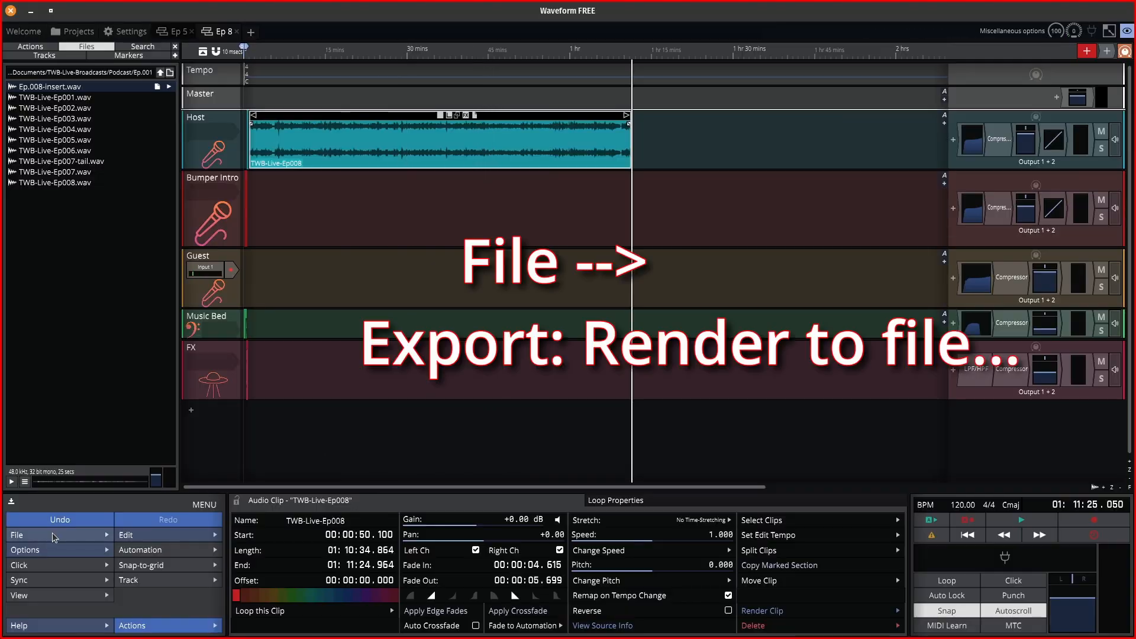
pyautogui.click(99, 534)
pyautogui.click(86, 401)
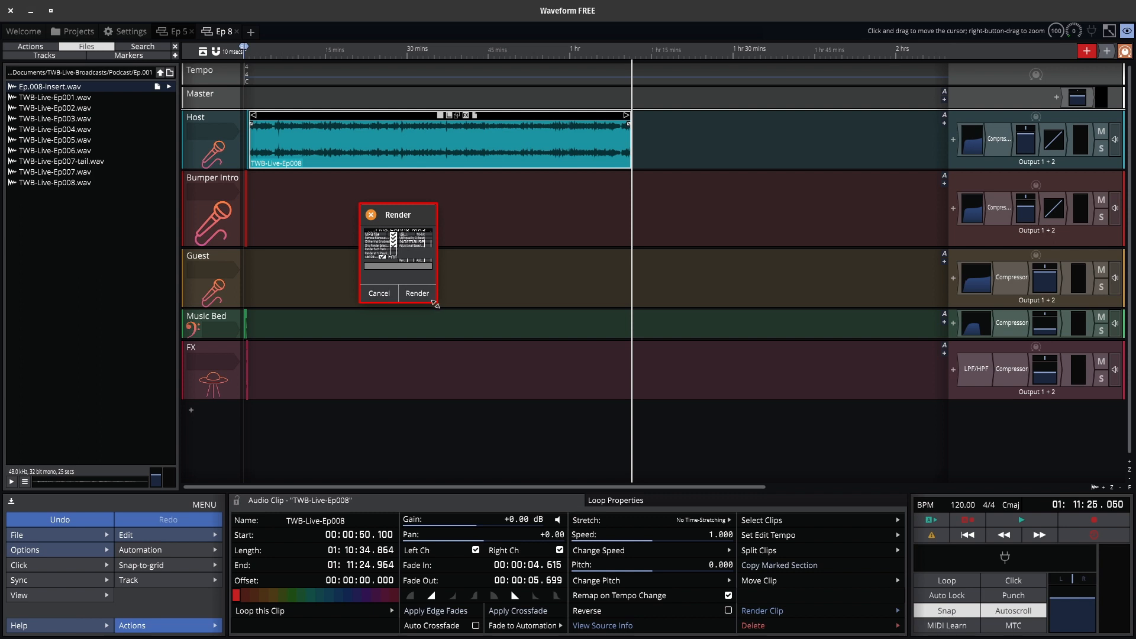
pyautogui.moveTo(435, 304); pyautogui.dragTo(966, 445)
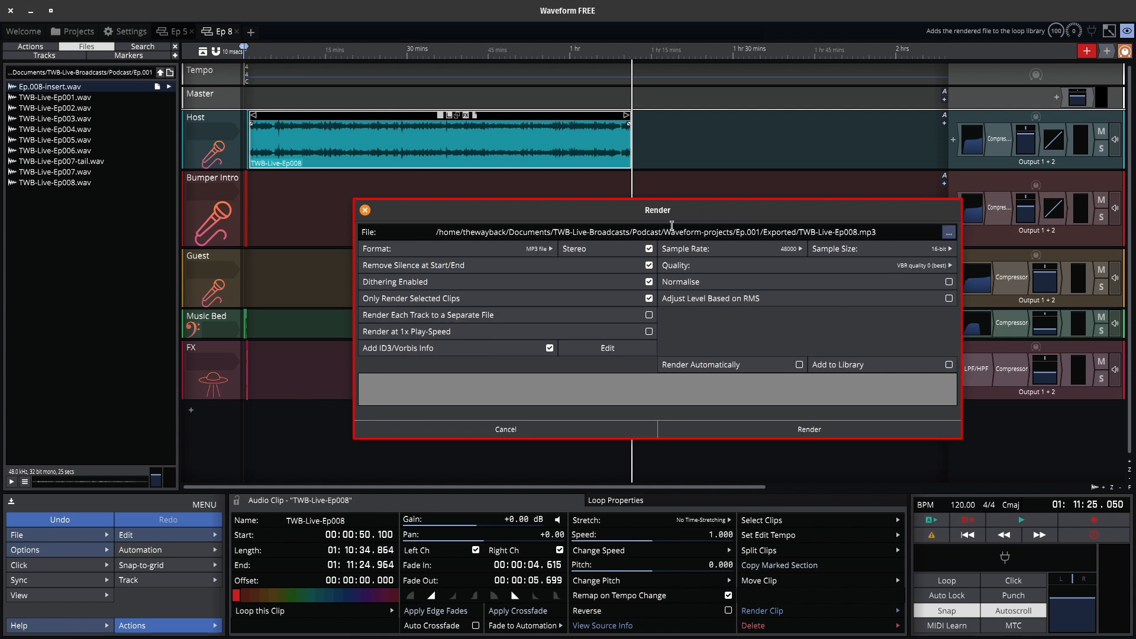
pyautogui.moveTo(550, 220); pyautogui.dragTo(473, 145)
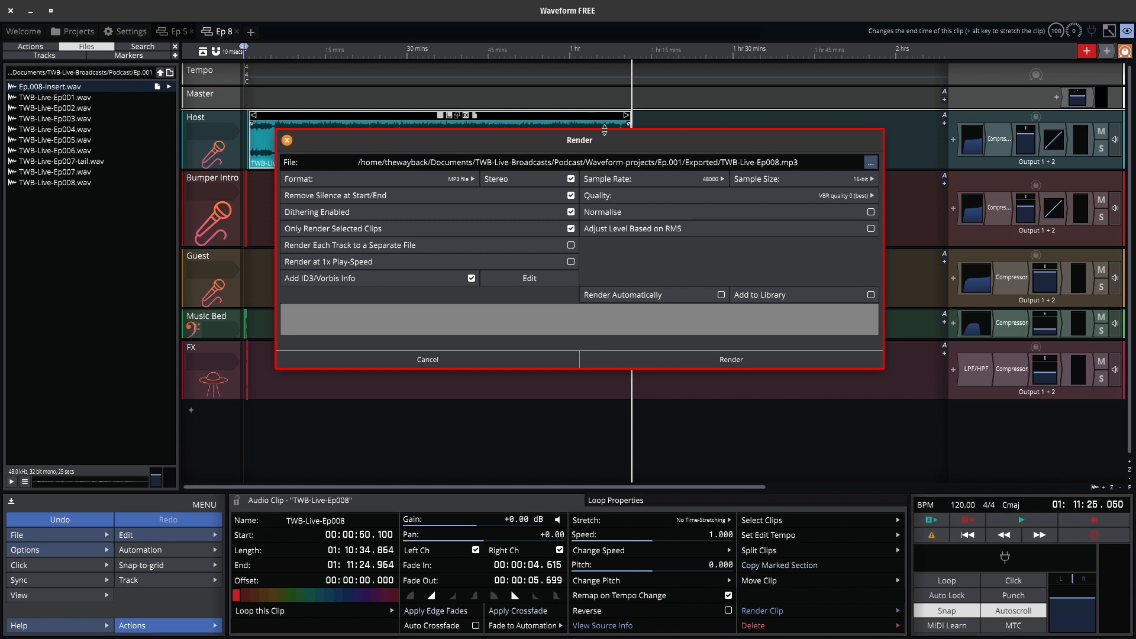
pyautogui.moveTo(639, 143); pyautogui.dragTo(602, 160)
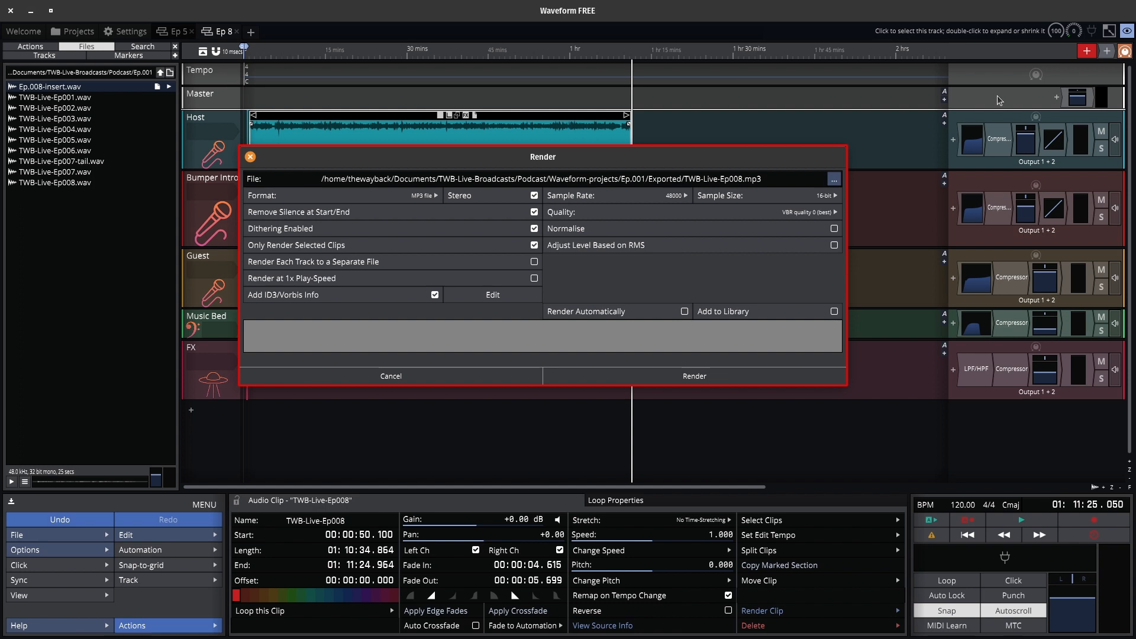
pyautogui.click(532, 376)
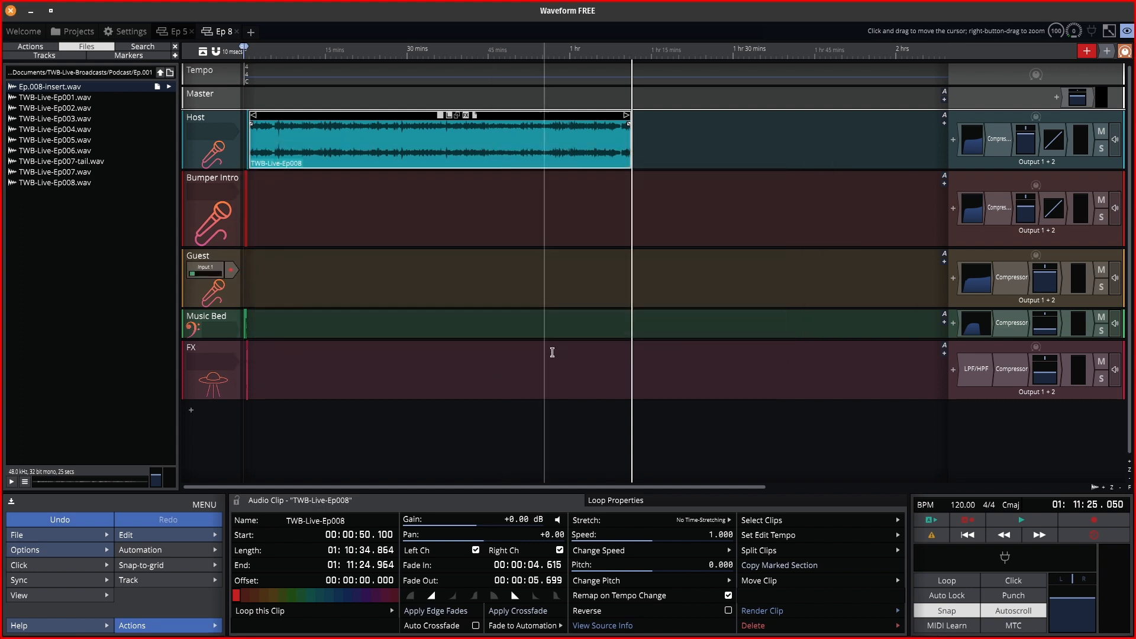
# Review the Host EQ, then the Compressor: -11.06 dB threshold, 1.90:1 ratio, 33.2/108.3 ms attack/release.
pyautogui.doubleClick(975, 135)
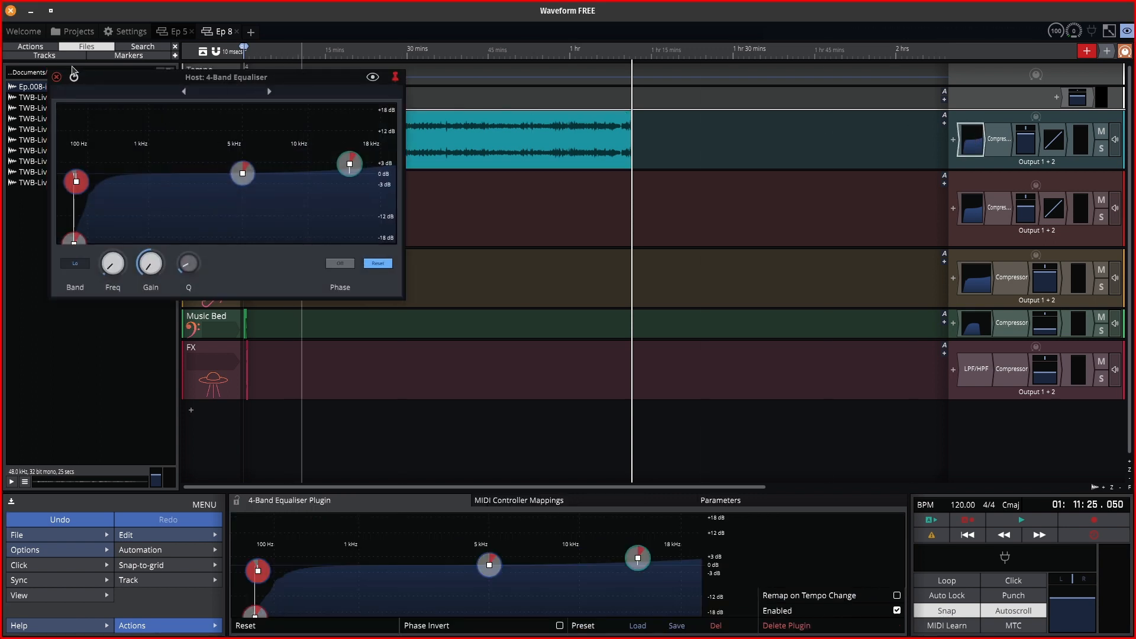
pyautogui.click(57, 78)
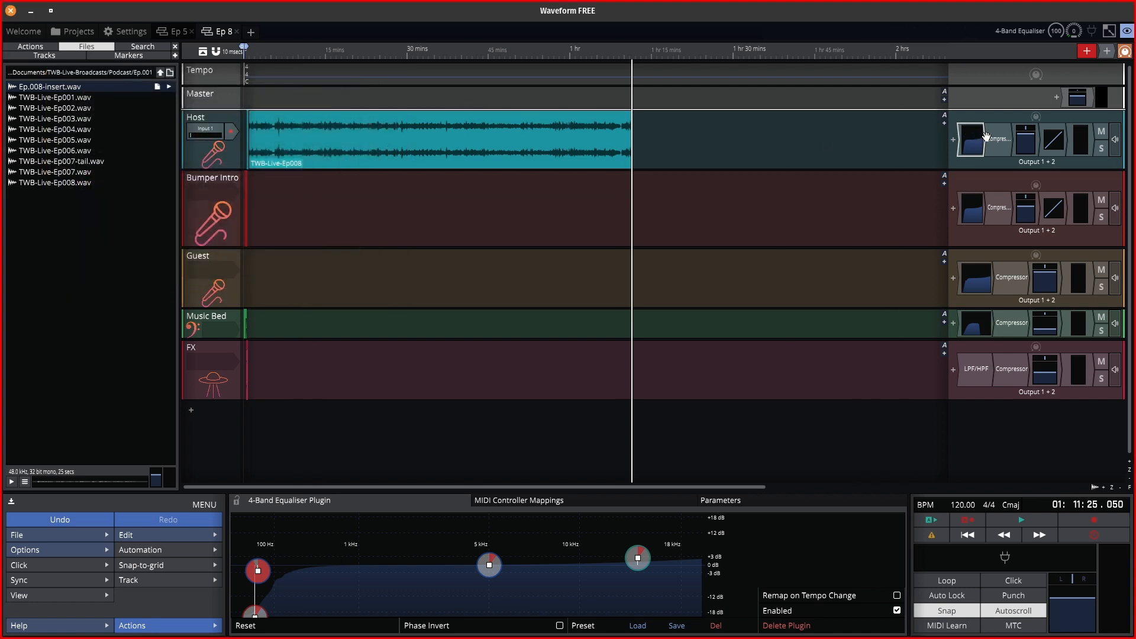
pyautogui.doubleClick(997, 139)
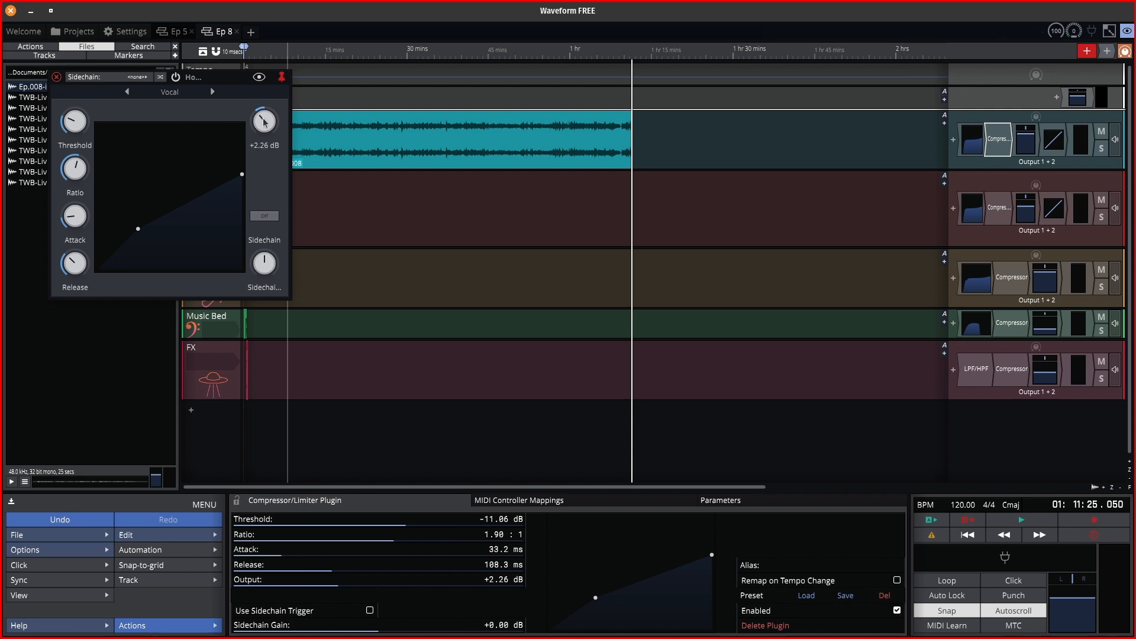
pyautogui.click(56, 77)
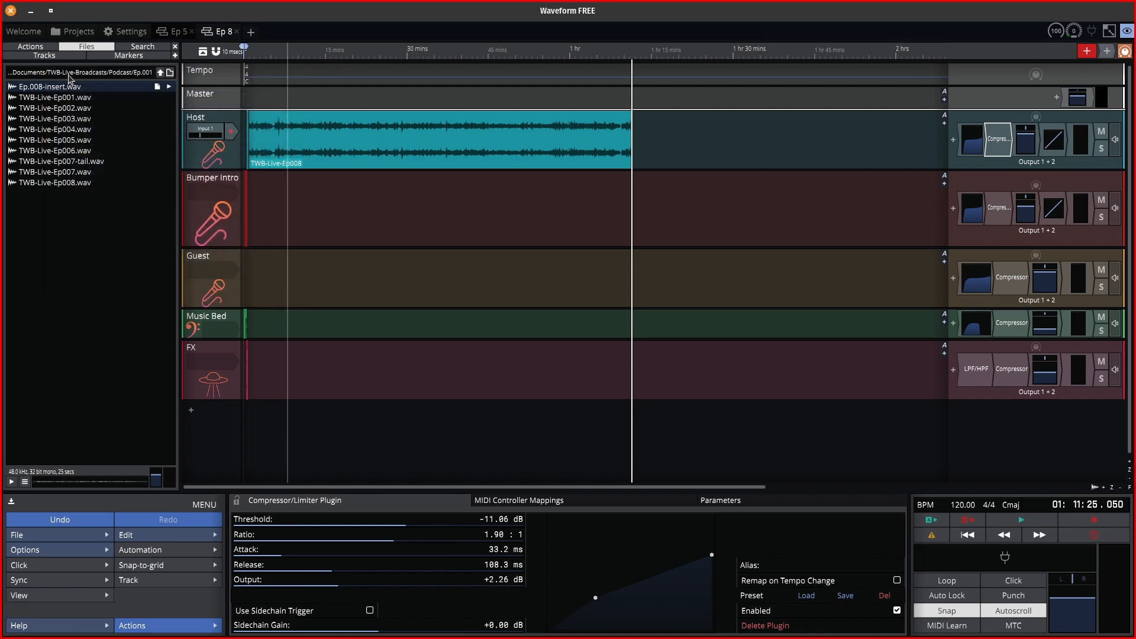
# Review Host Volume & Pan, then the Limiter: +6.72 dB gain, 300.0 ms release, -4.1 dB ceiling.
pyautogui.click(1028, 147)
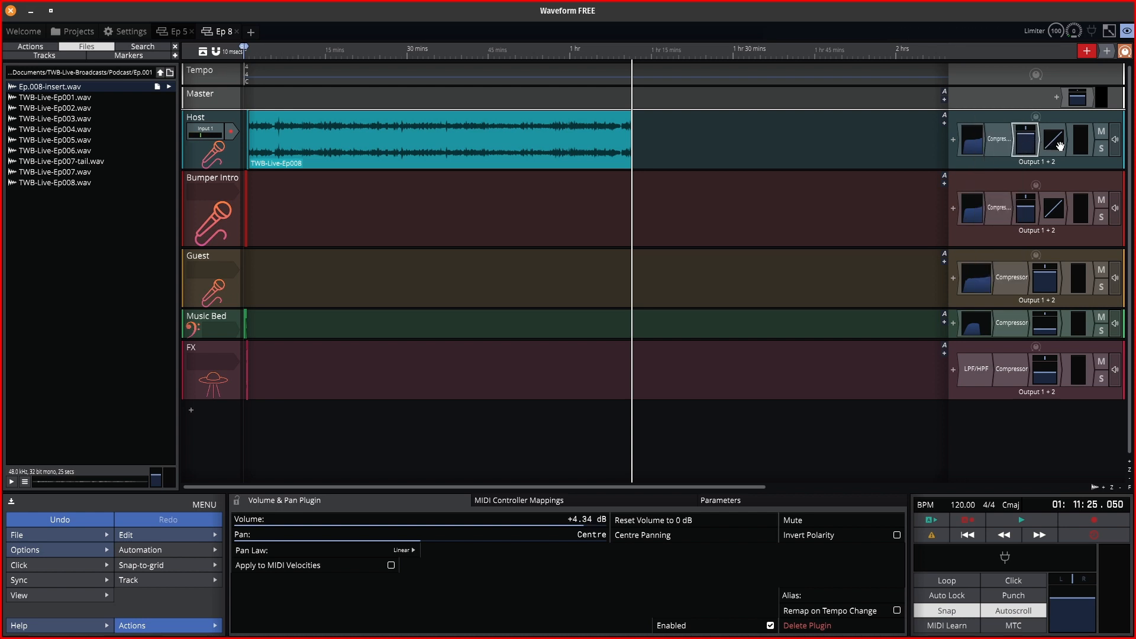
pyautogui.doubleClick(1058, 145)
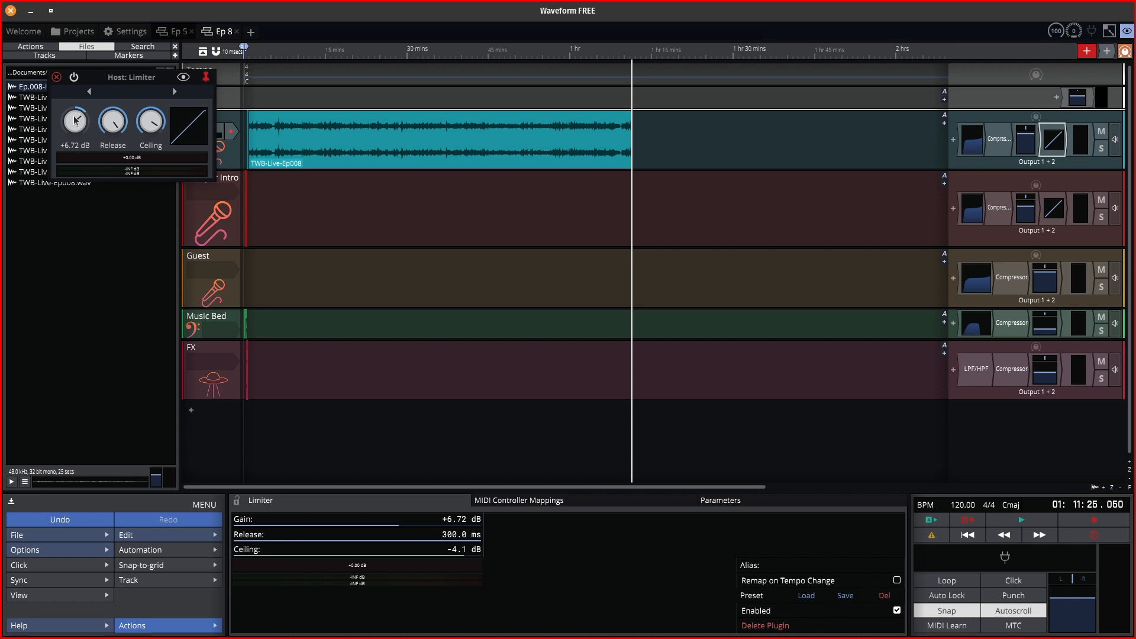
pyautogui.moveTo(117, 120)
pyautogui.click(57, 77)
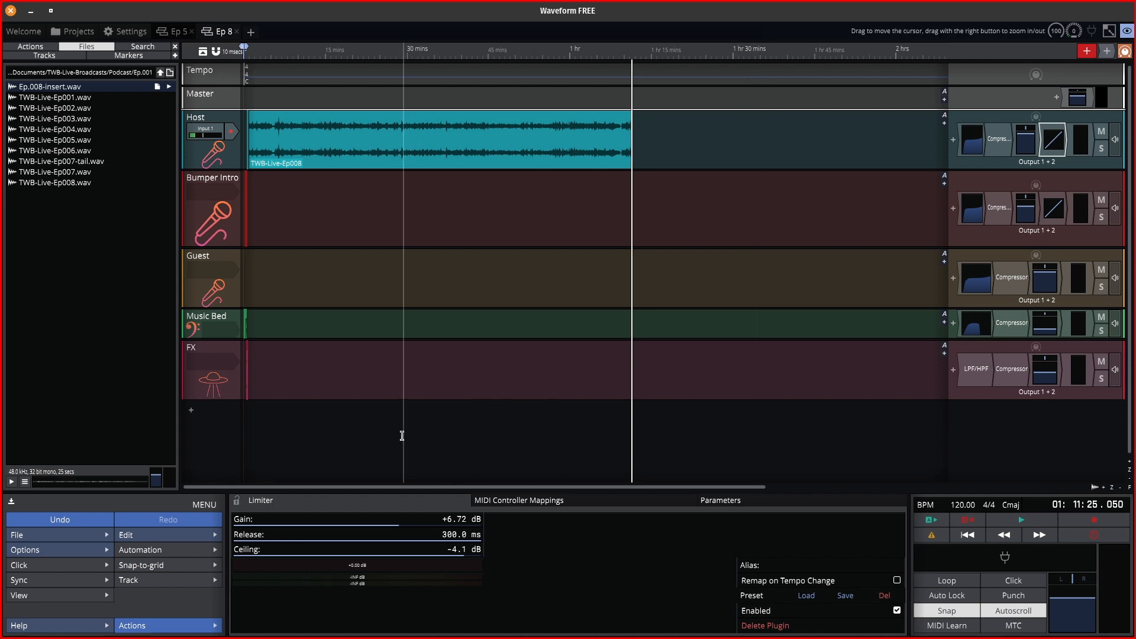
# Render the Ep 8 edit to 'Ep 8 Export 1.mp3' via File > Export: Render to a file.
pyautogui.click(60, 535)
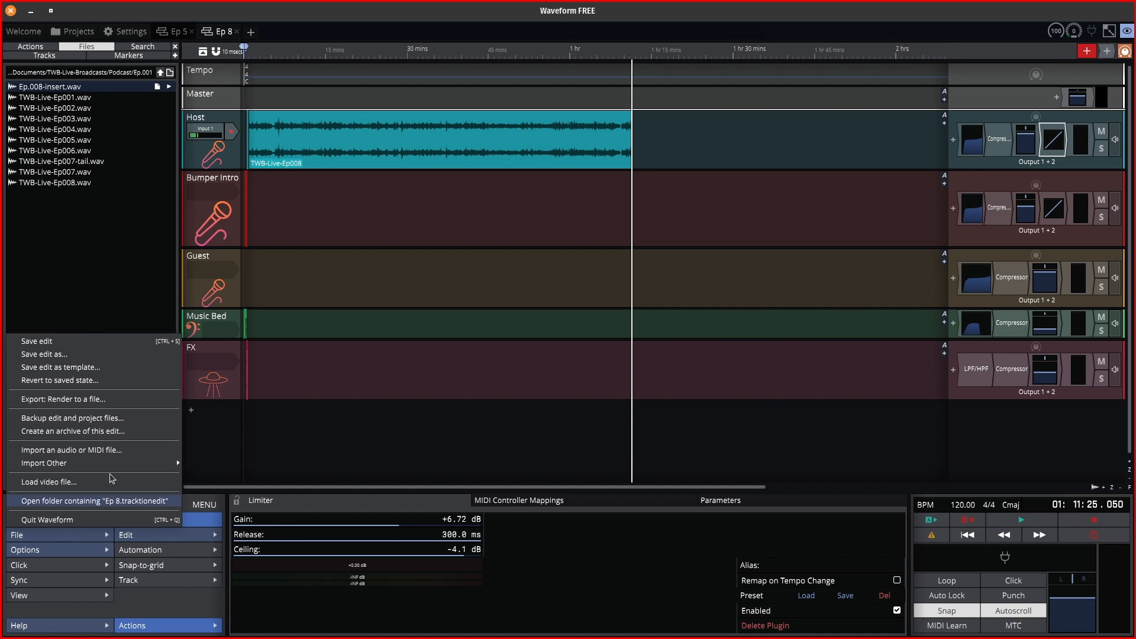
pyautogui.click(90, 400)
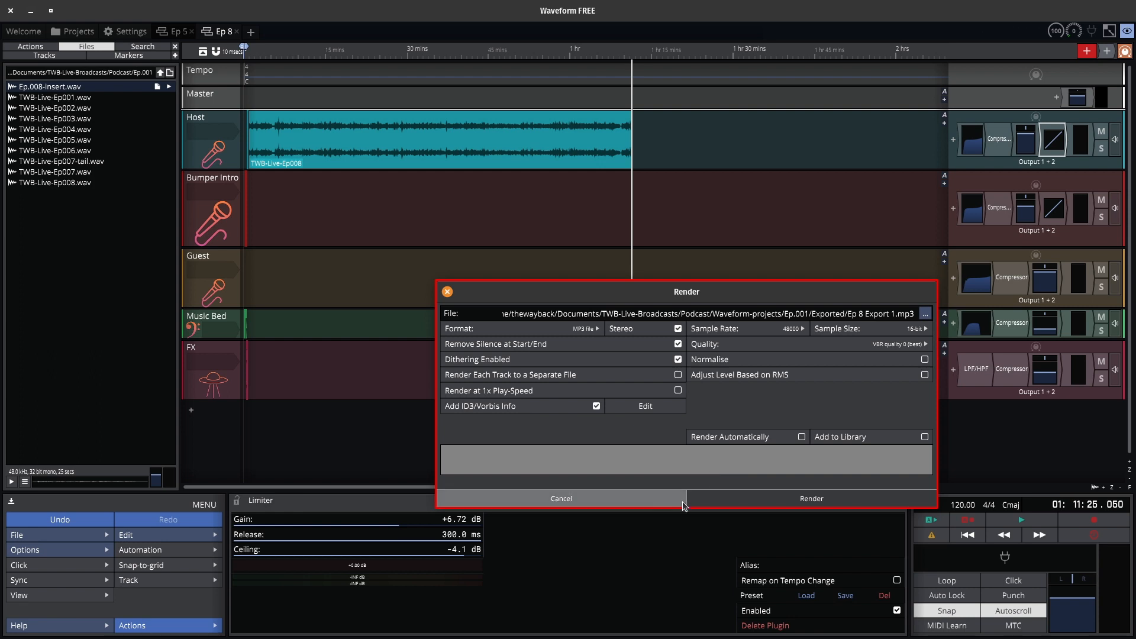
pyautogui.click(783, 502)
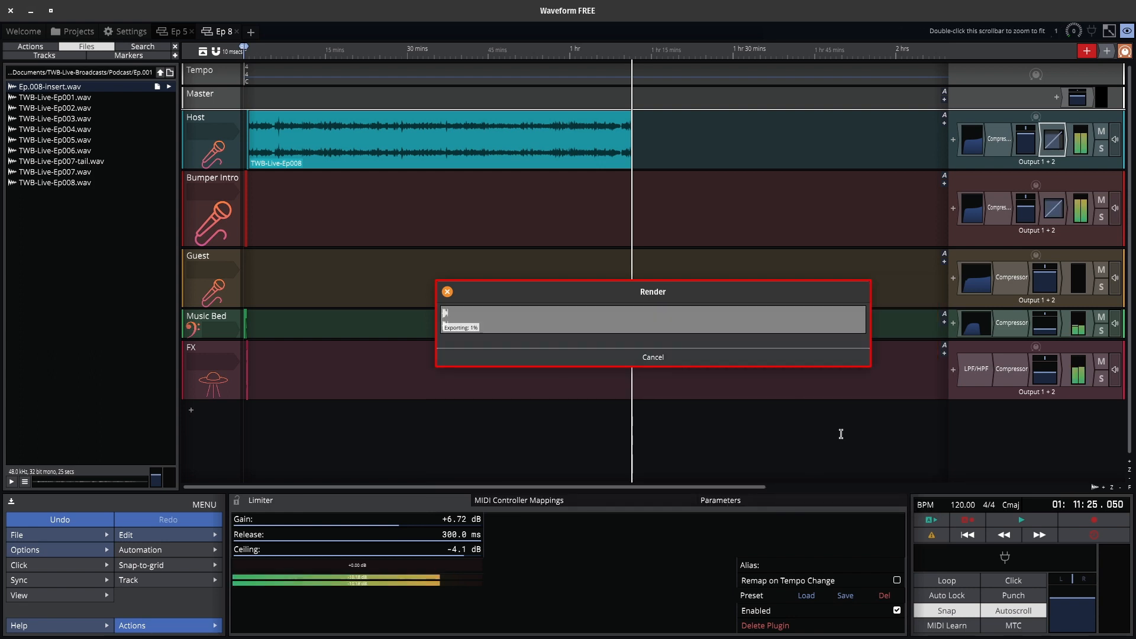
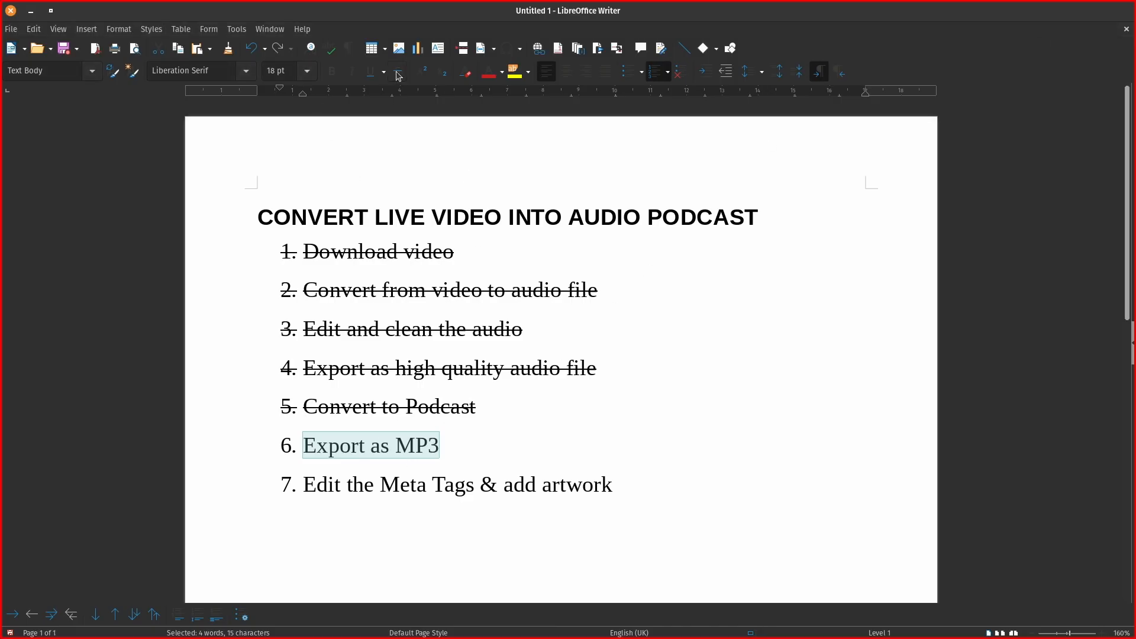
# Strike through step 6, 'Export as MP3', on the podcast checklist.
pyautogui.click(399, 75)
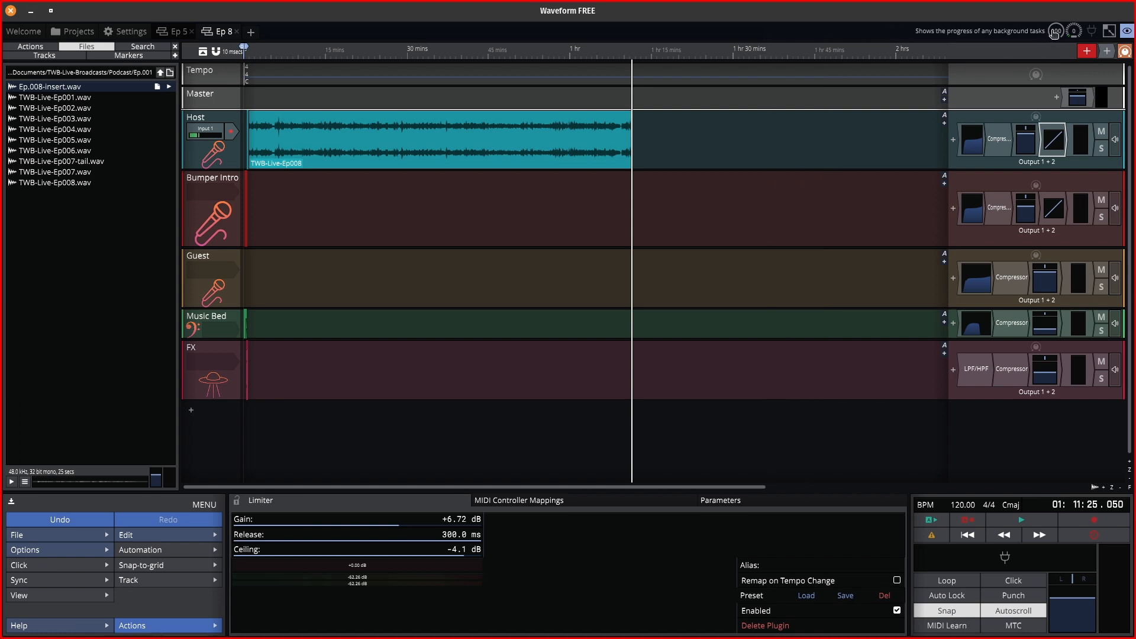
# Open Files and browse to Documents > TWB-Live-Broadcasts > Podcast.
pyautogui.moveTo(4, 375)
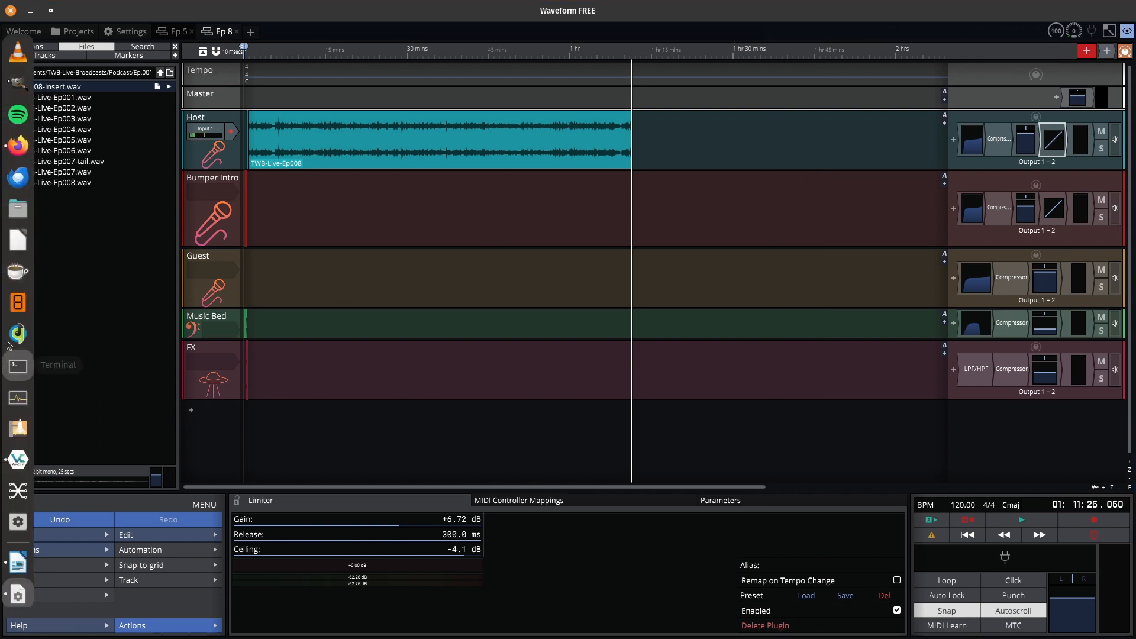
pyautogui.click(23, 211)
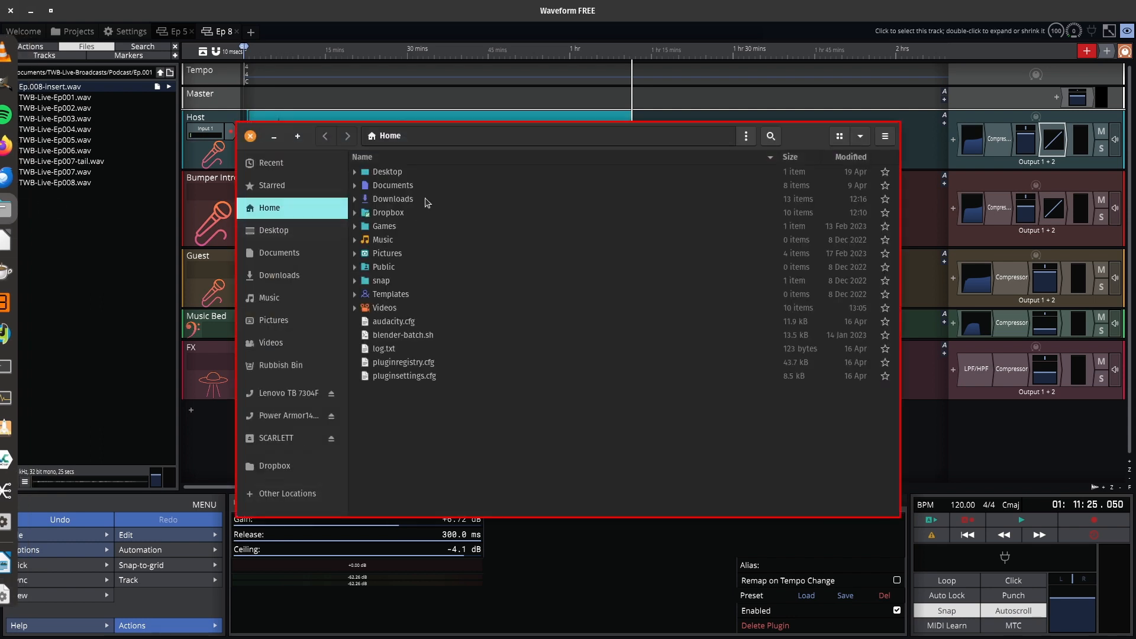
pyautogui.click(273, 253)
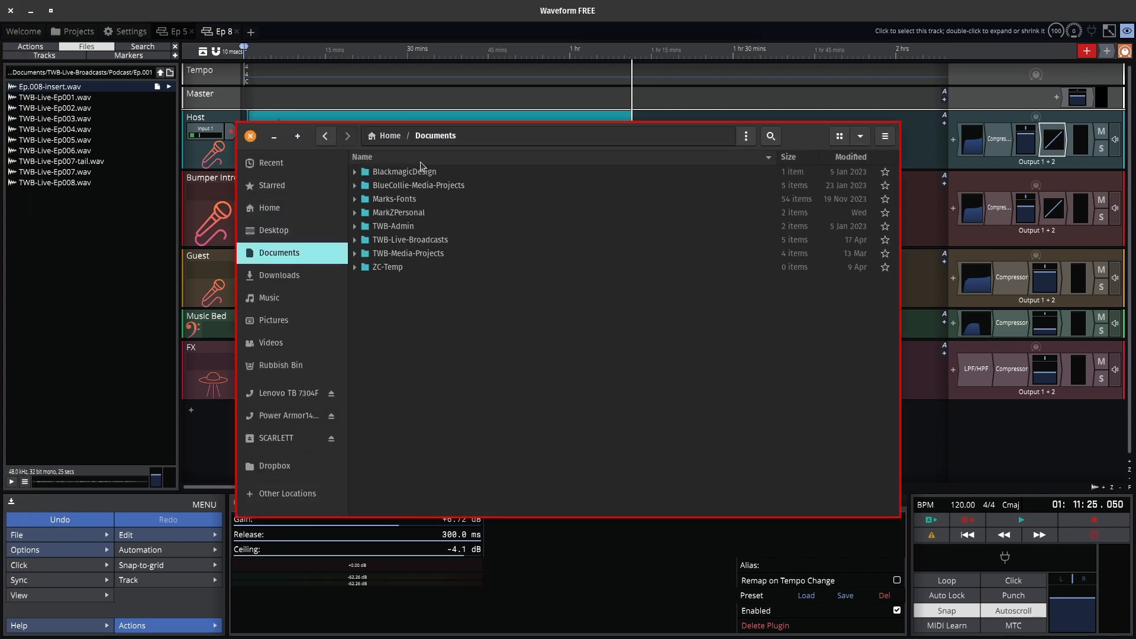
pyautogui.doubleClick(424, 240)
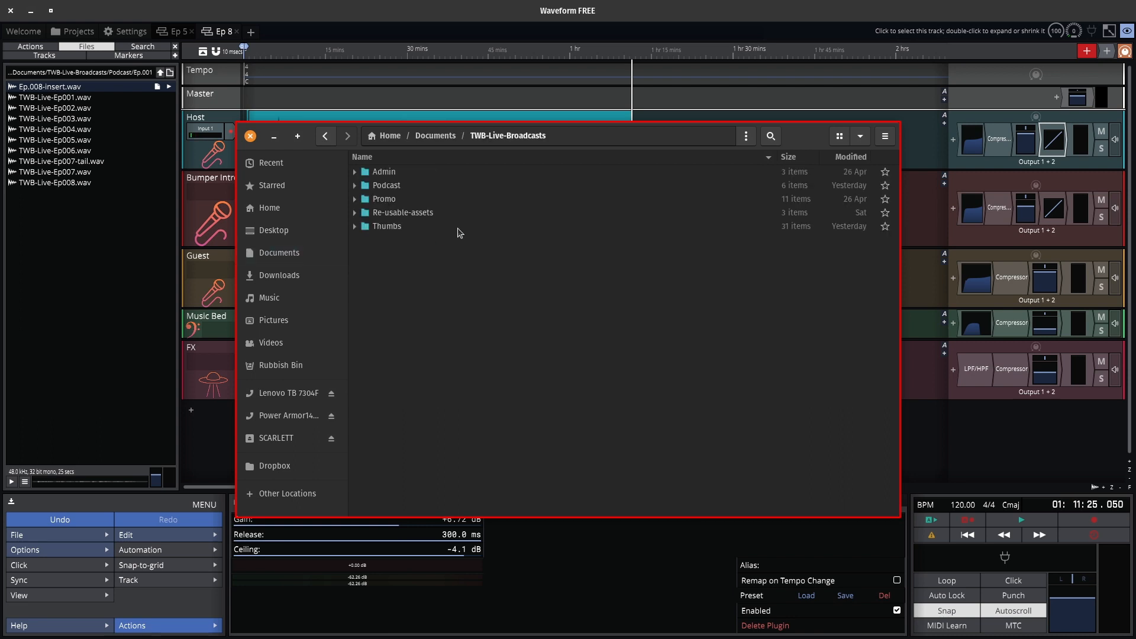
pyautogui.doubleClick(386, 186)
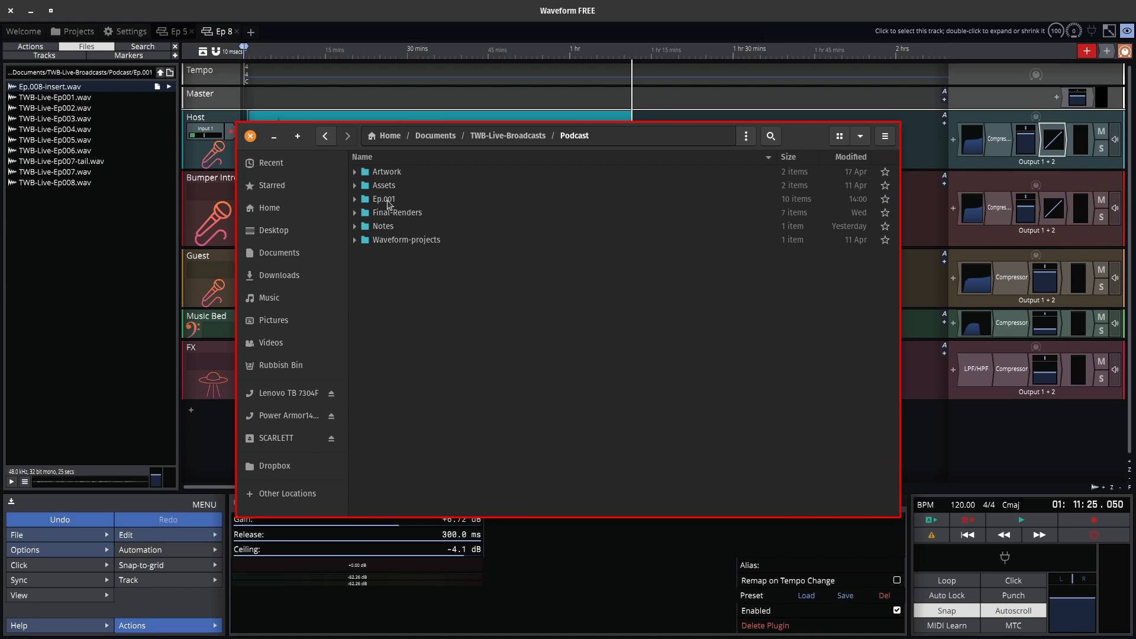
pyautogui.doubleClick(385, 200)
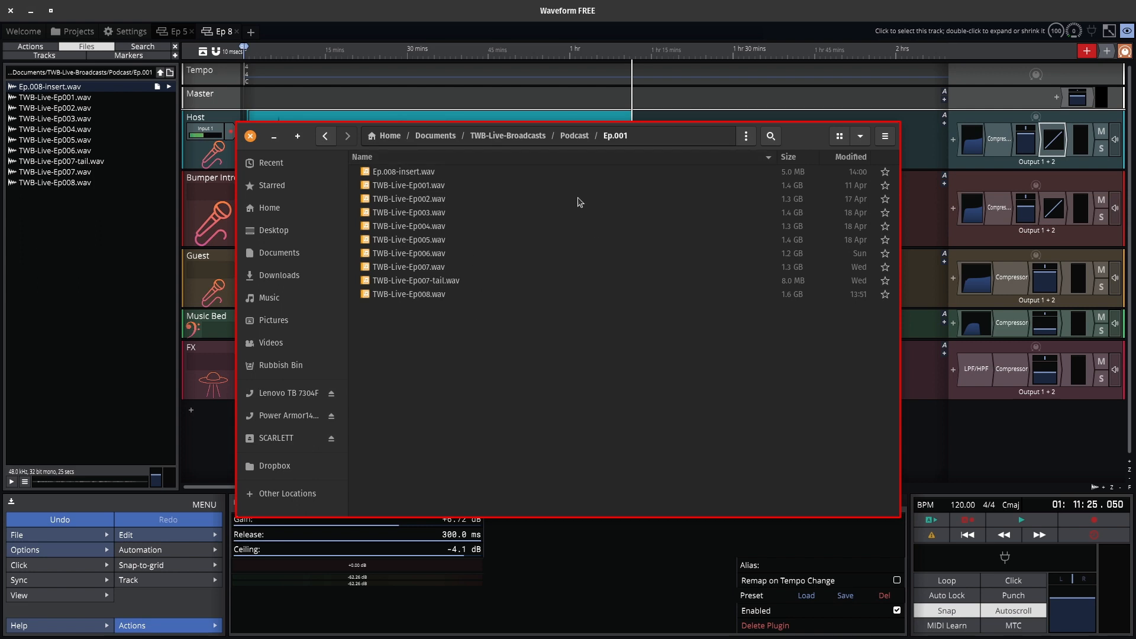
pyautogui.click(576, 136)
# Expand Waveform-projects/Ep.001/Exported to find Ep 8 Export 1.mp3, then expand Final-Renders.
pyautogui.click(355, 240)
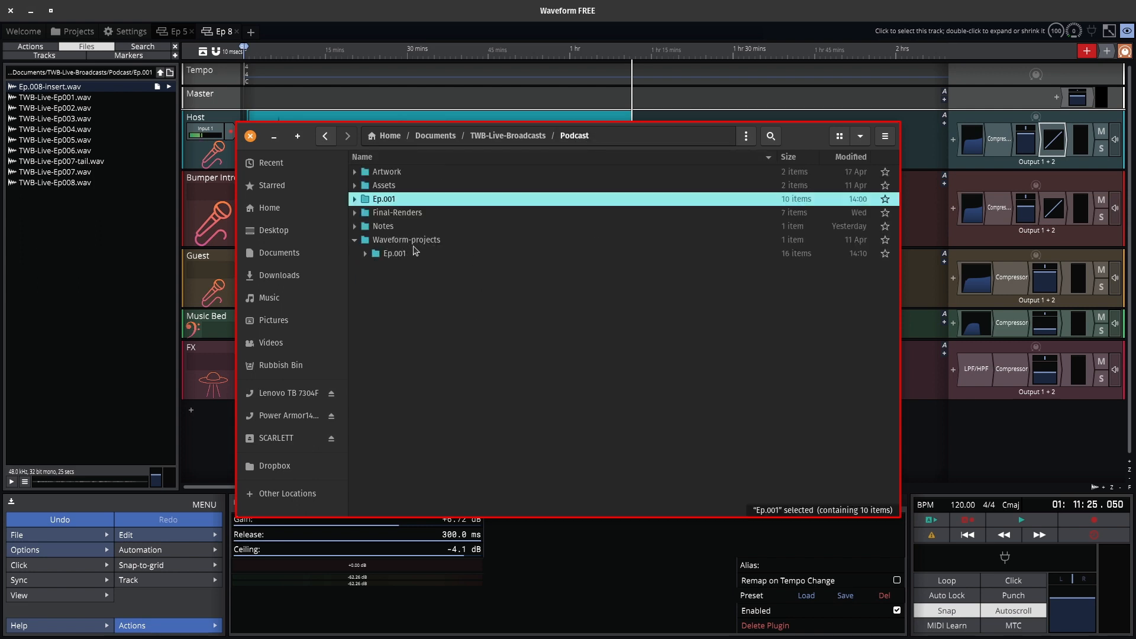
pyautogui.click(365, 253)
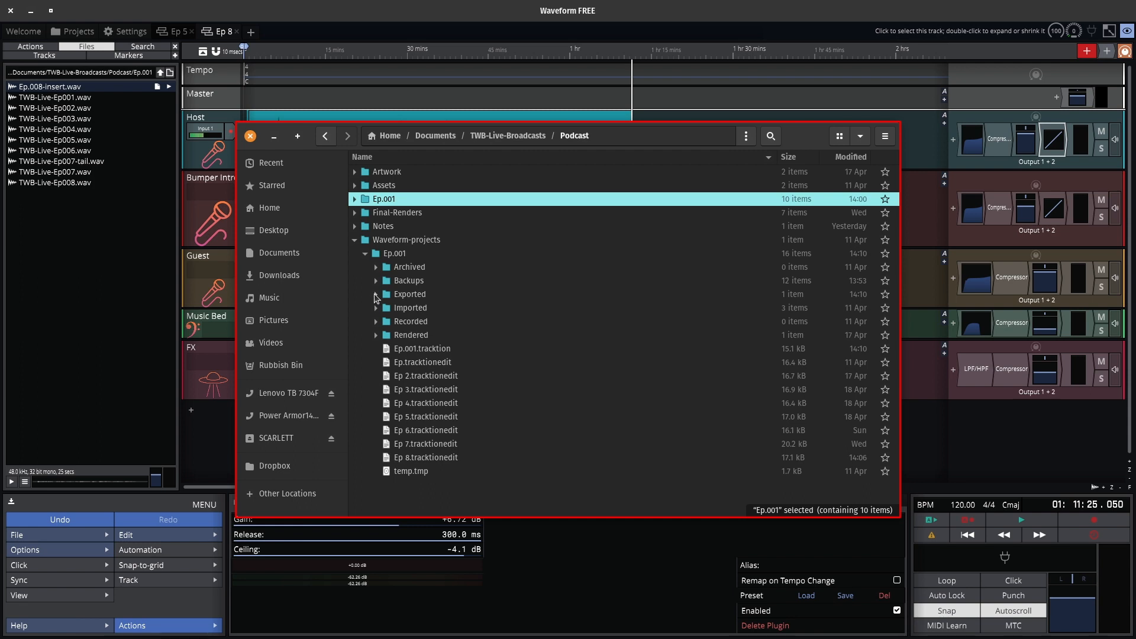
pyautogui.click(375, 336)
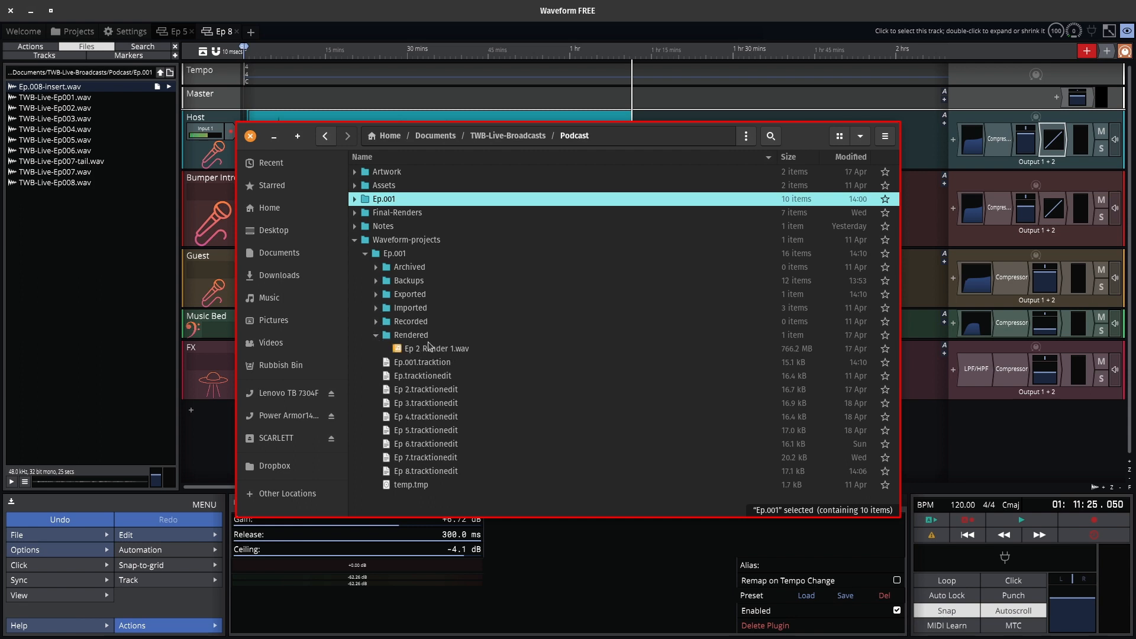
pyautogui.click(376, 336)
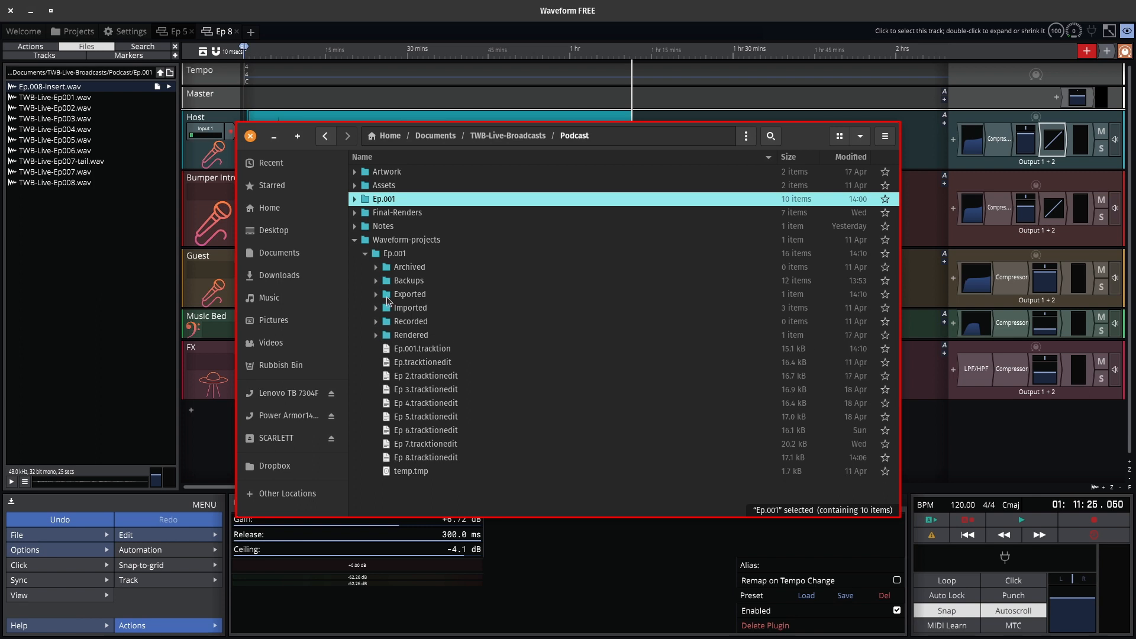
pyautogui.click(376, 295)
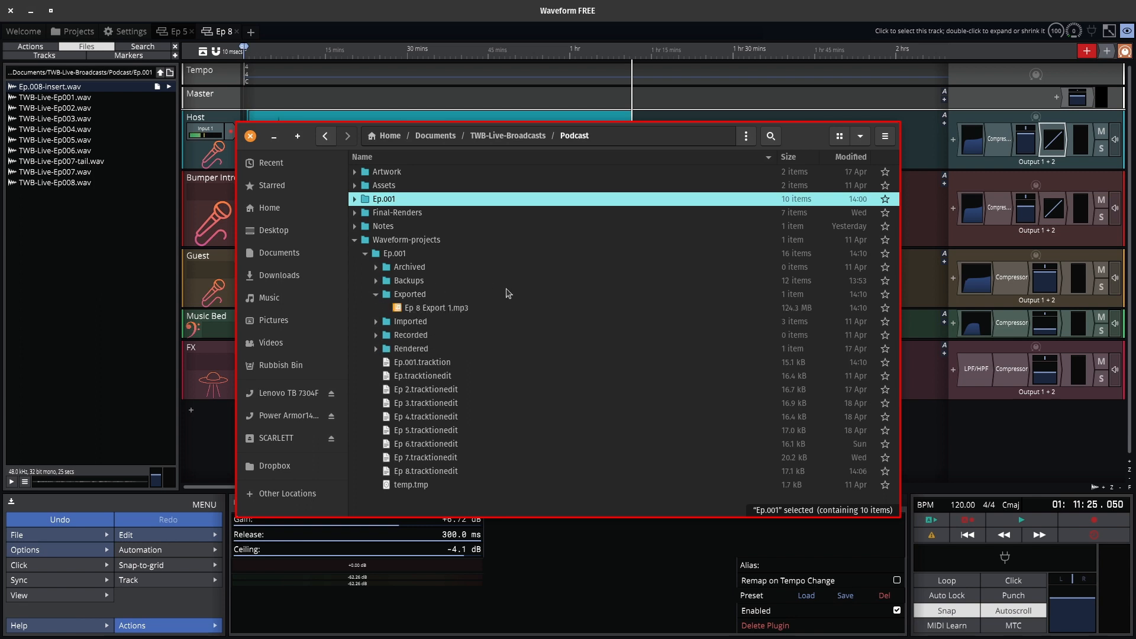
pyautogui.click(437, 313)
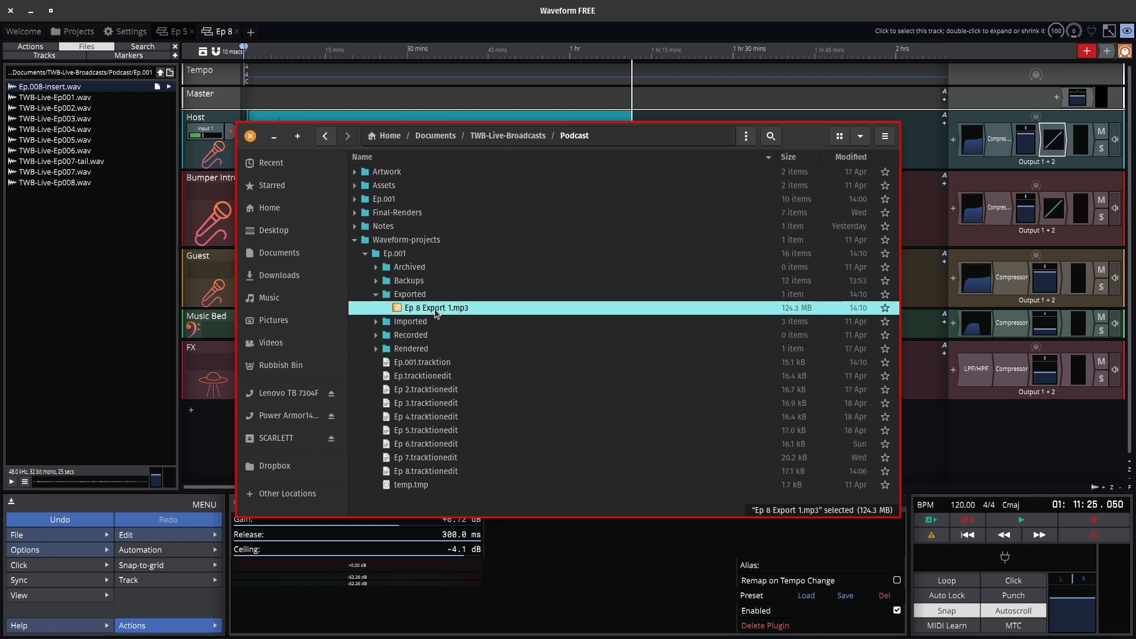
pyautogui.click(354, 213)
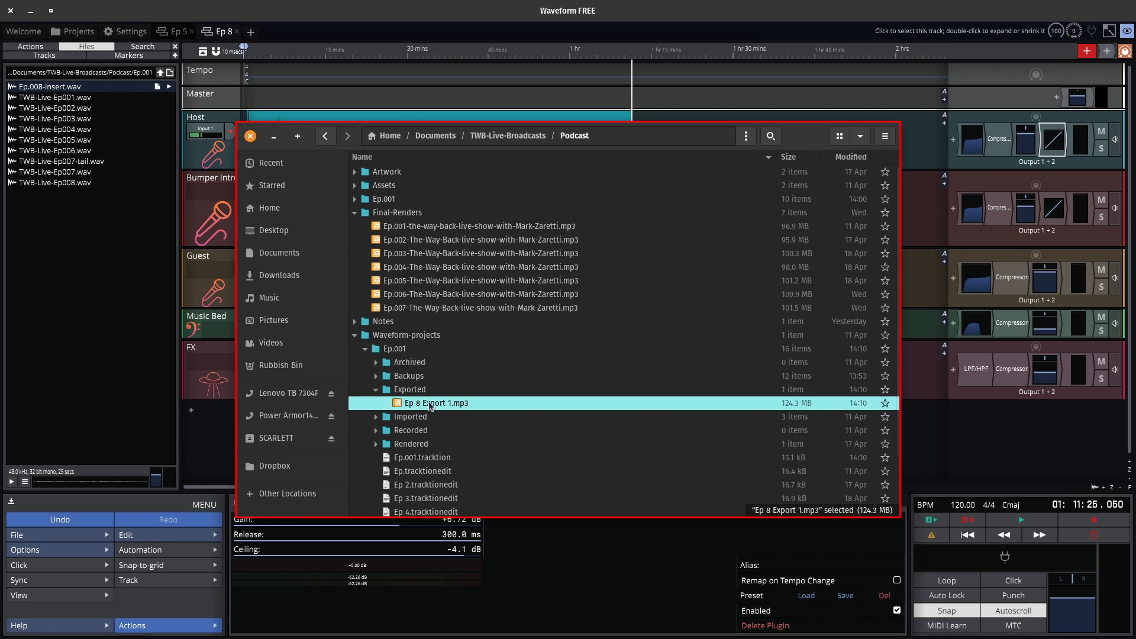
# Move Ep 8 Export 1.mp3 into Final-Renders and rename it Ep.008-The-Way-Back-live-show-with- plus the host's name.
pyautogui.moveTo(430, 406); pyautogui.dragTo(407, 217)
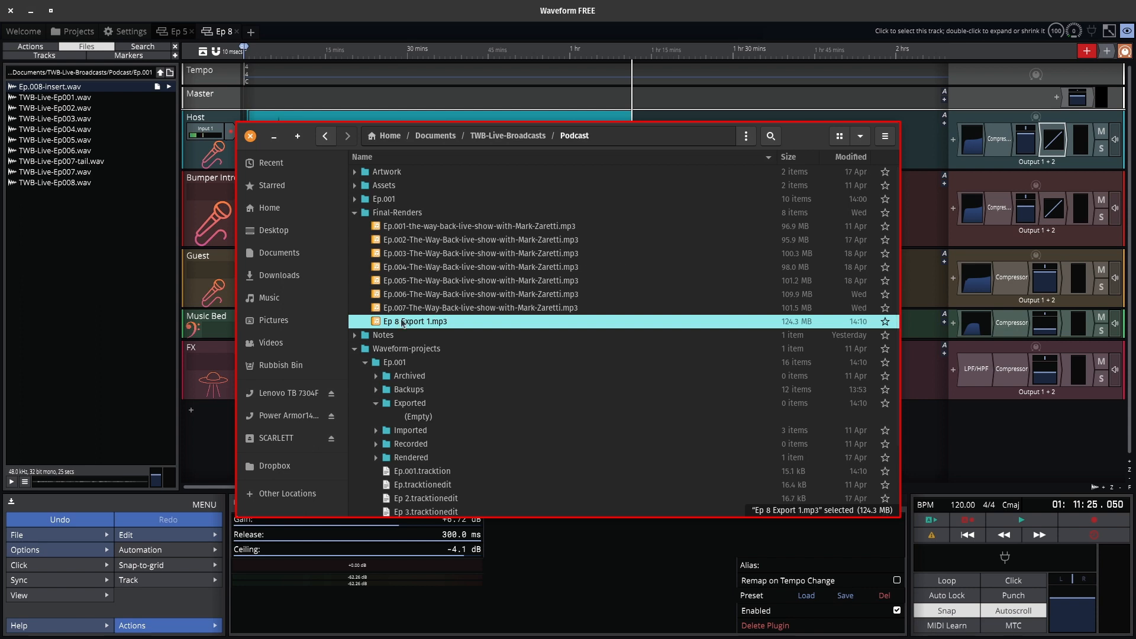
pyautogui.press('F2')
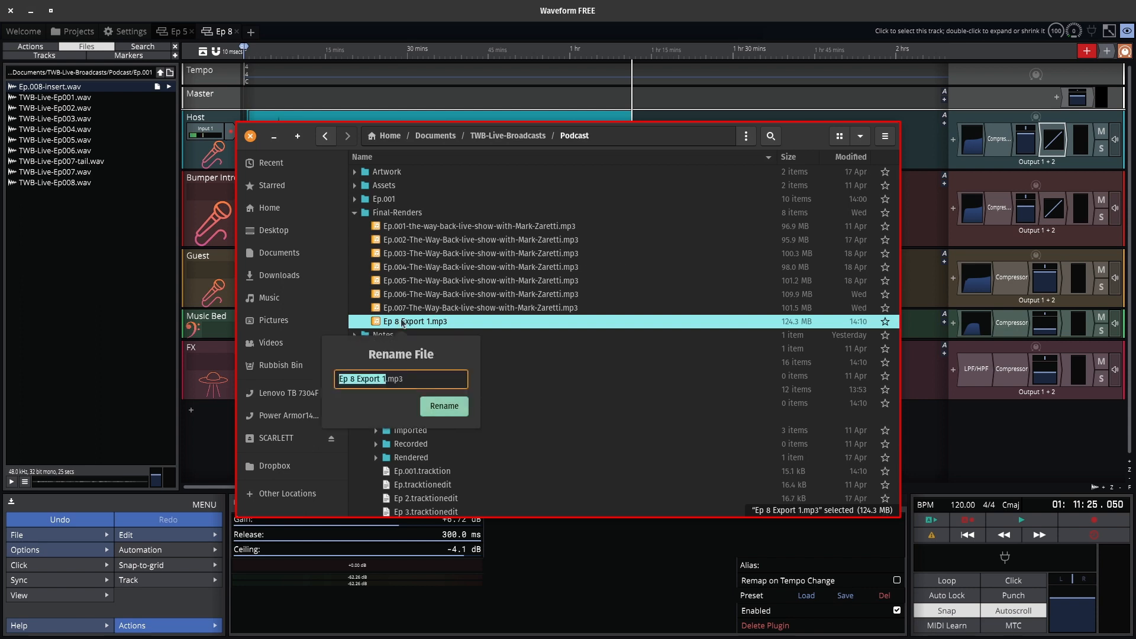
pyautogui.click(359, 379)
pyautogui.write('.00')
pyautogui.press('Delete')
pyautogui.press('Right')
pyautogui.hotkey('ctrl', 'shift', 'Right')
pyautogui.hotkey('shift', 'Right')
pyautogui.hotkey('shift', 'Right')
pyautogui.write('-The-Way-Back-live-show-with-Mark-Zaretti')
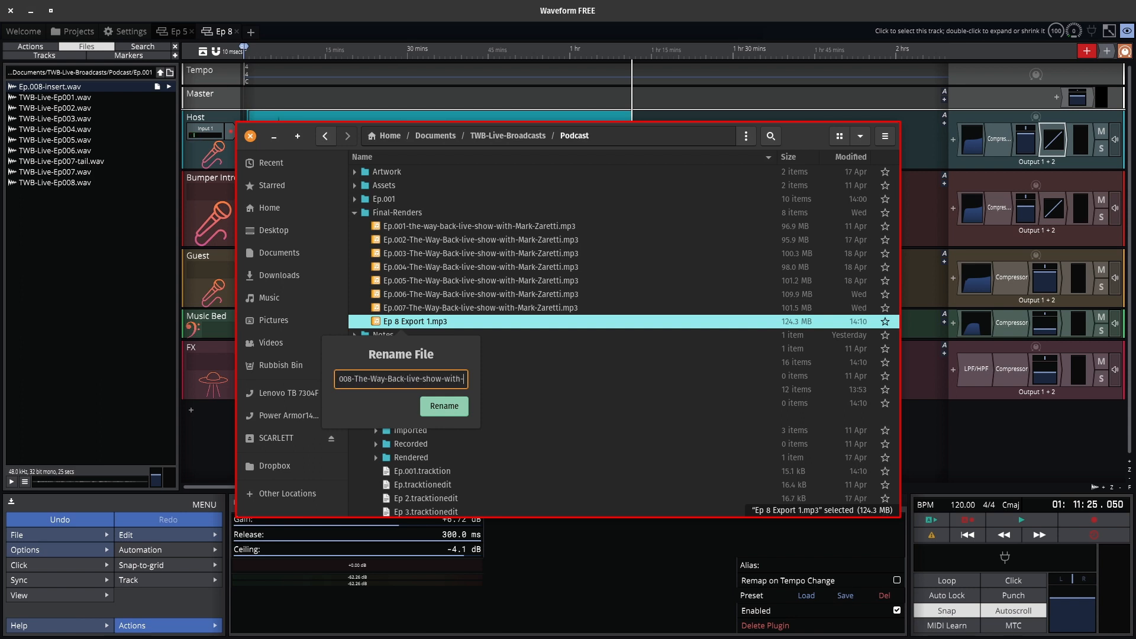
pyautogui.press('Return')
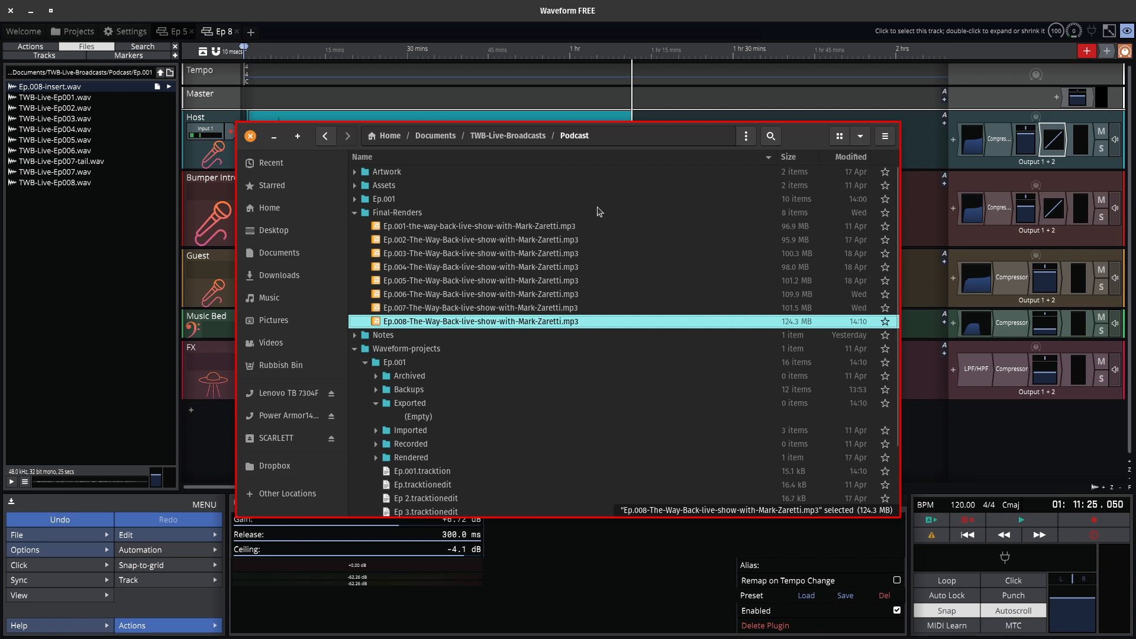
pyautogui.click(590, 294)
pyautogui.click(542, 323)
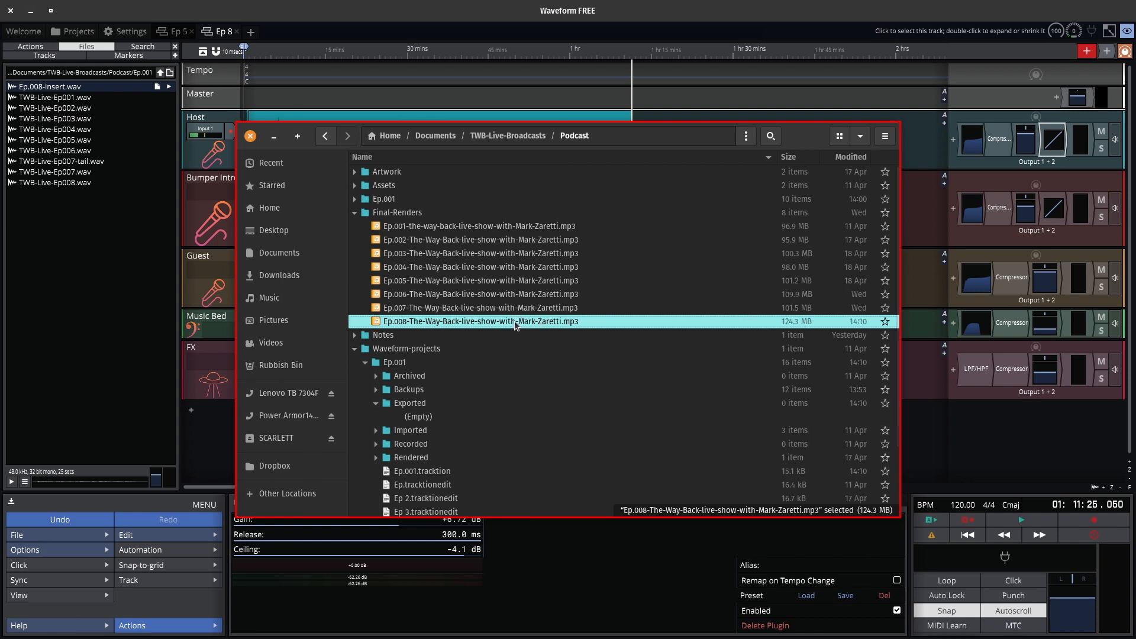
pyautogui.hotkey('alt', 'Tab')
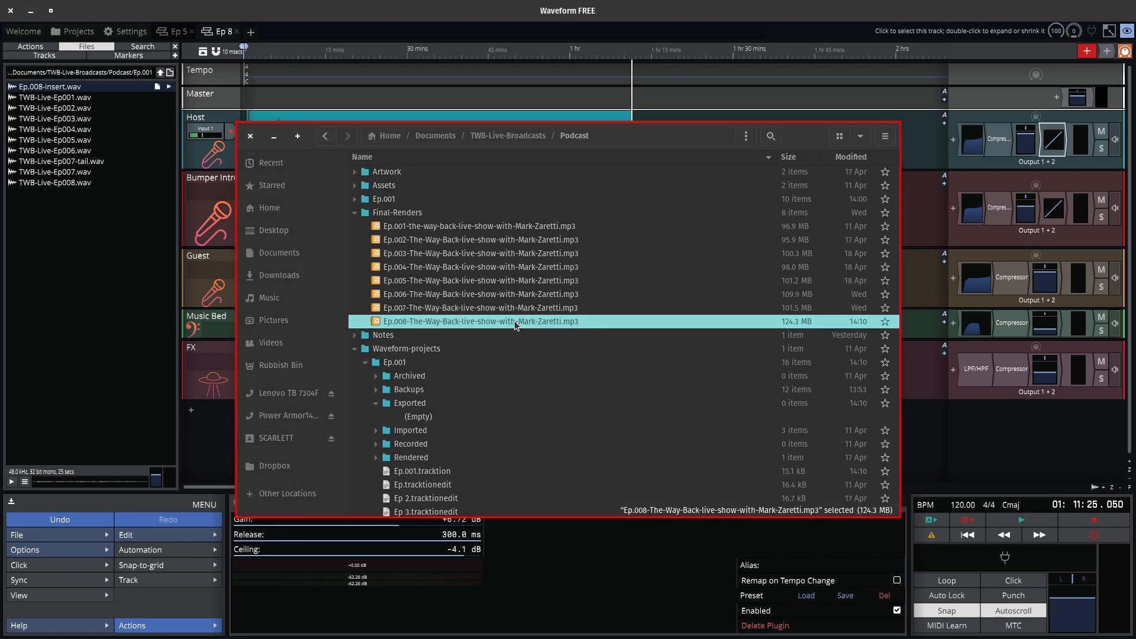
# Switch to the Writer checklist, then back to the Podcast folder showing Ep.008.
pyautogui.hotkey('alt', 'Tab')
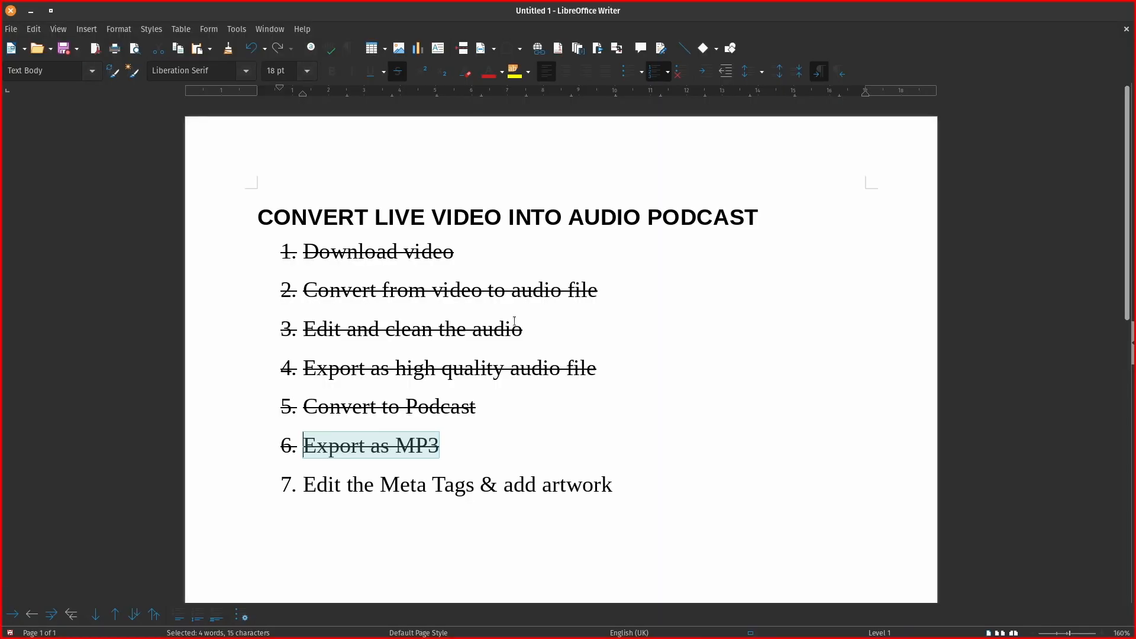
pyautogui.hotkey('alt', 'Tab')
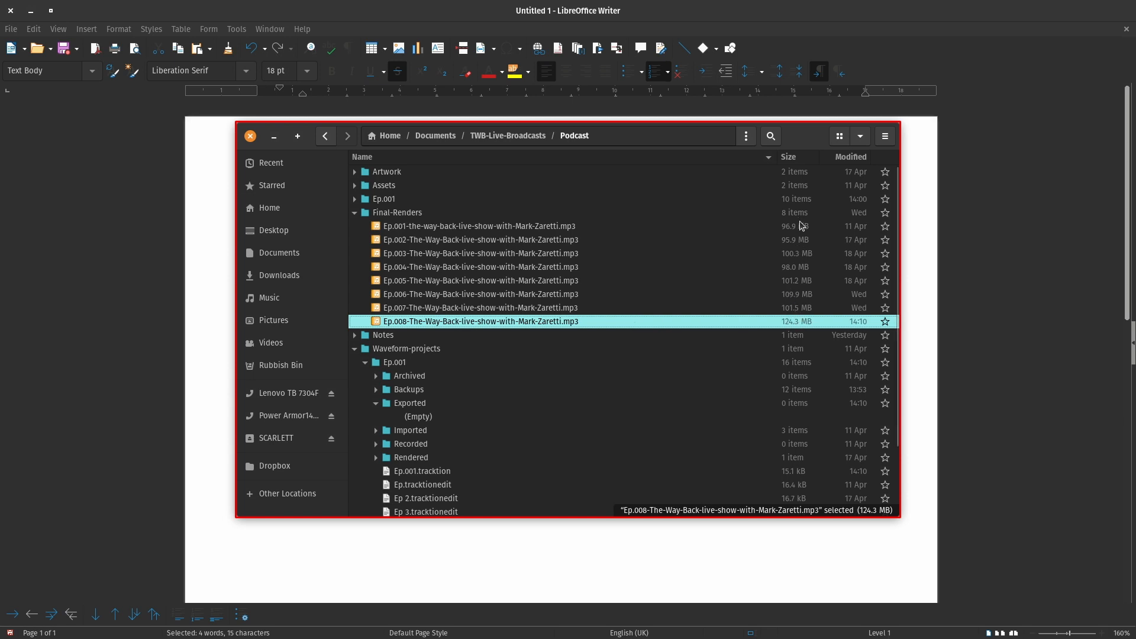
# Open the Ep.008 mp3 in VLC media player and resize the window to show its controls.
pyautogui.rightClick(592, 323)
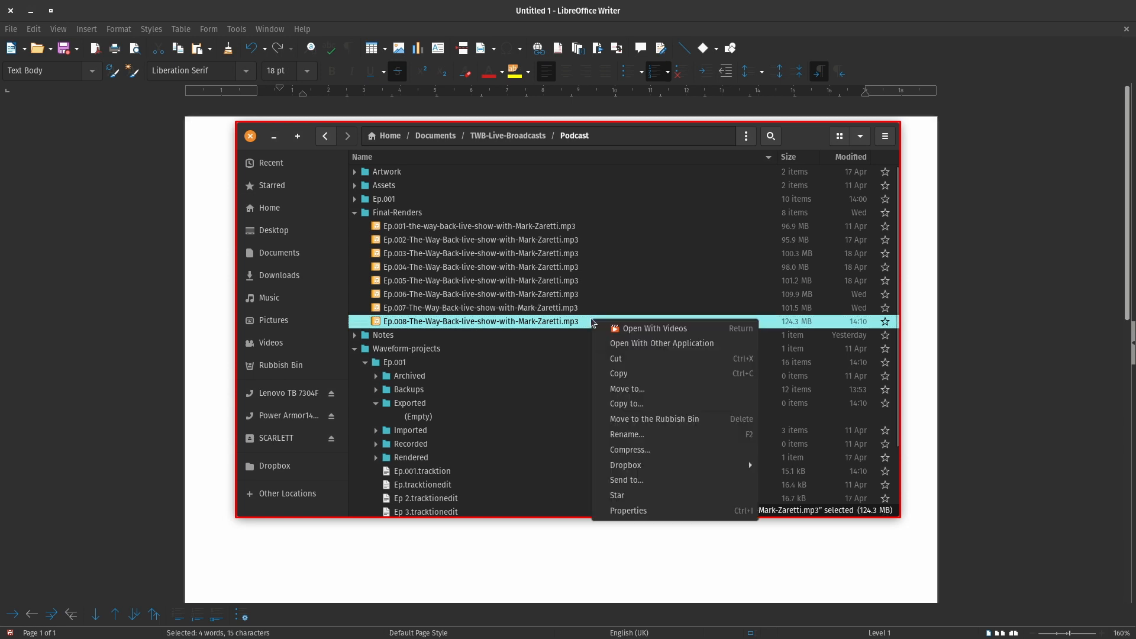
pyautogui.click(656, 343)
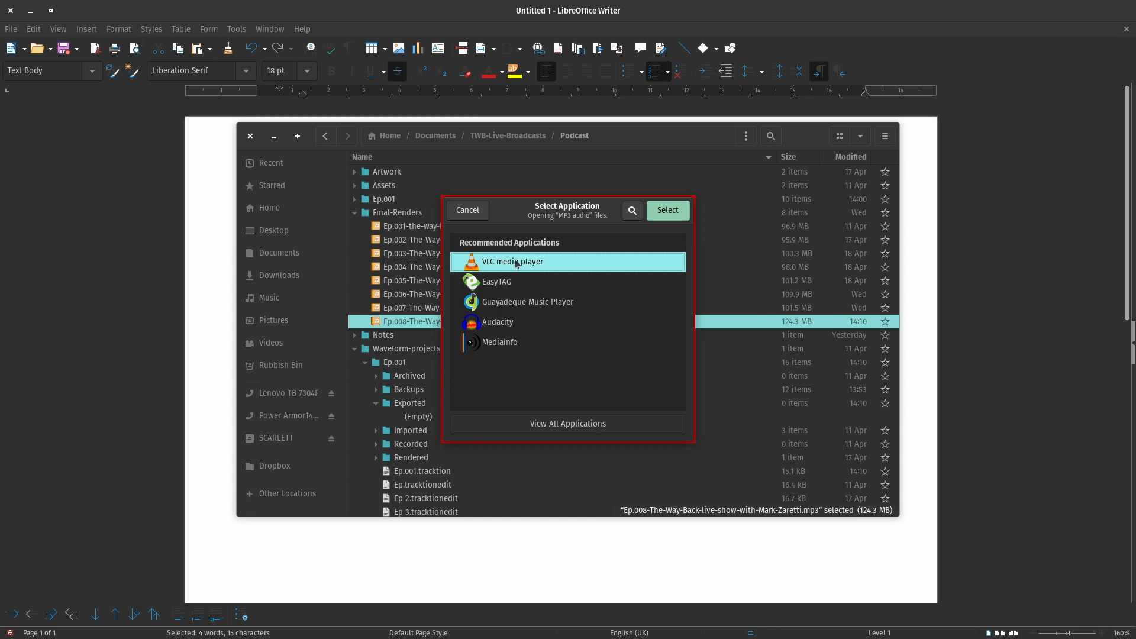
pyautogui.click(667, 212)
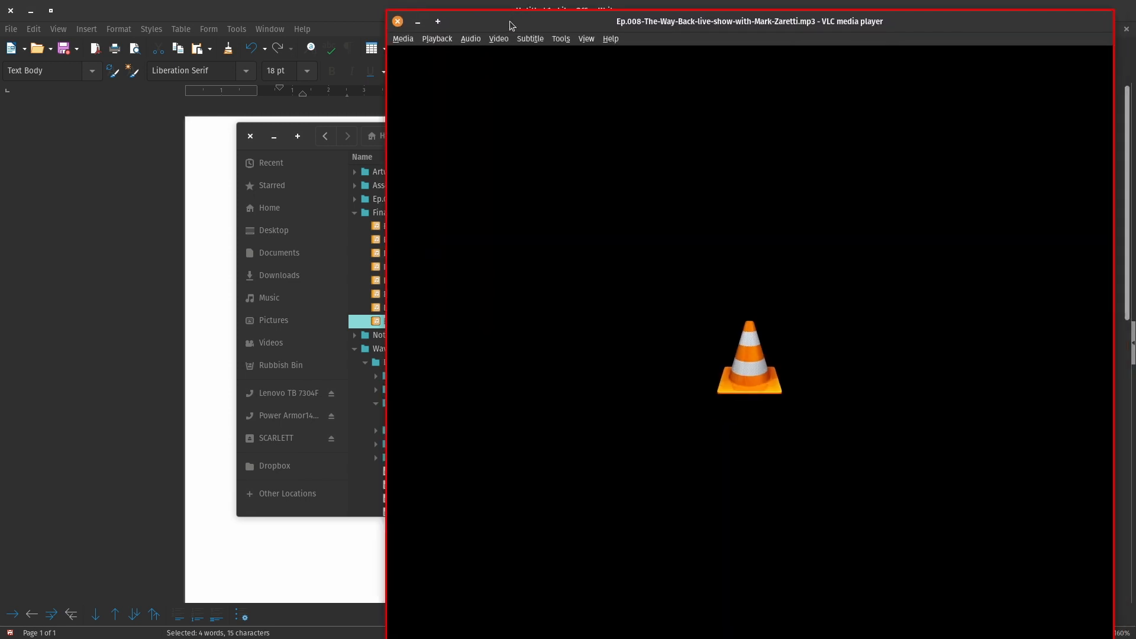
pyautogui.doubleClick(456, 21)
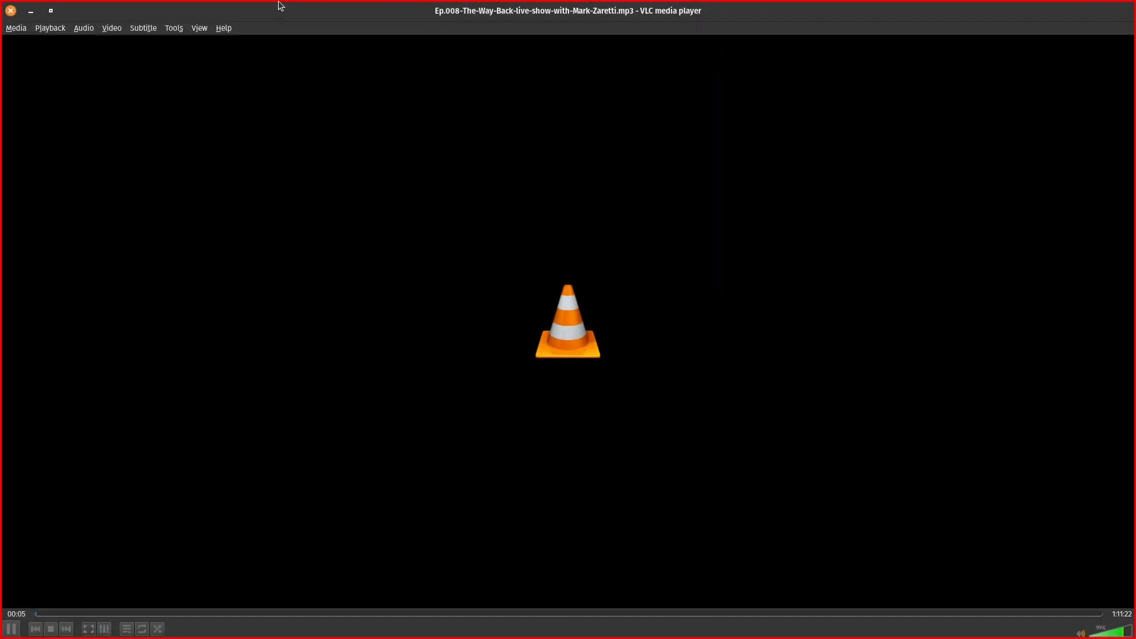
pyautogui.doubleClick(281, 11)
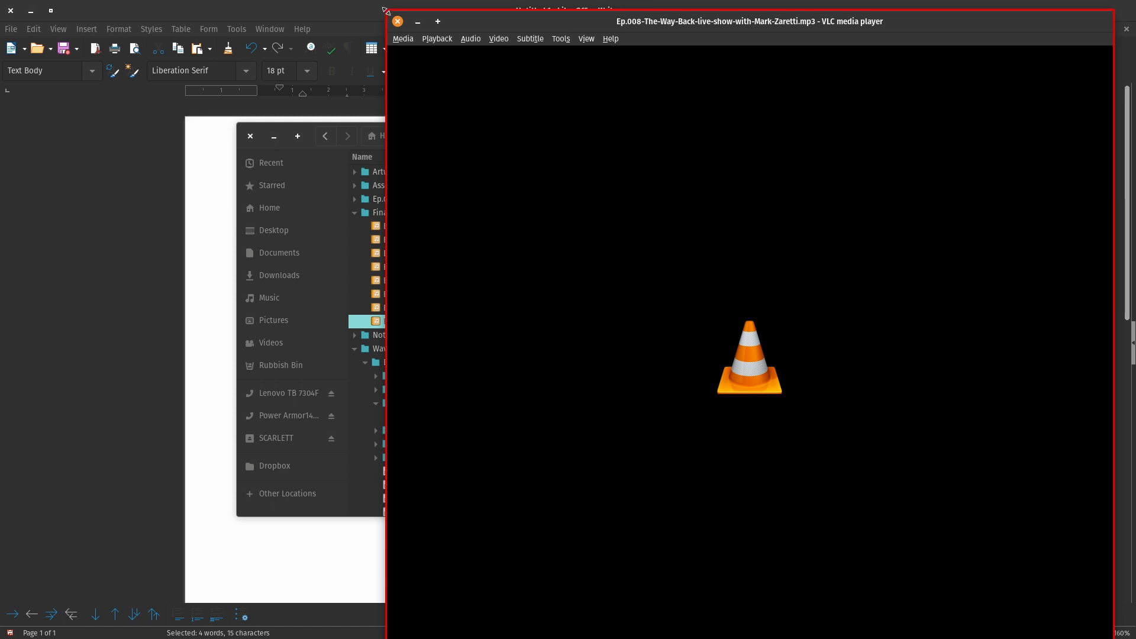
pyautogui.moveTo(385, 10); pyautogui.dragTo(735, 207)
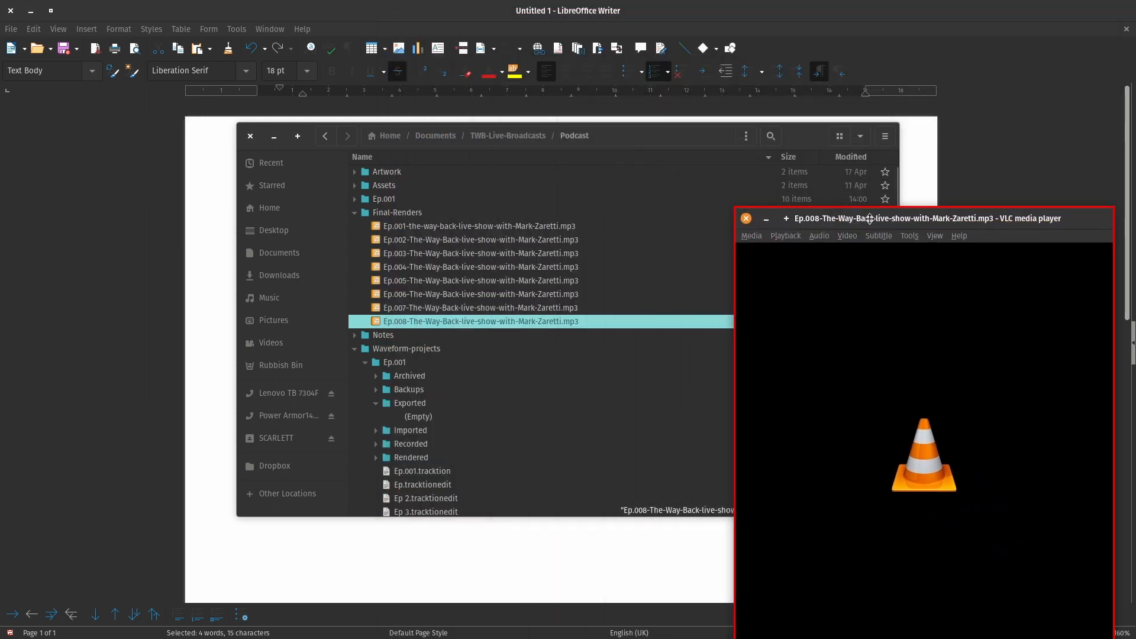
pyautogui.moveTo(870, 218); pyautogui.dragTo(678, 95)
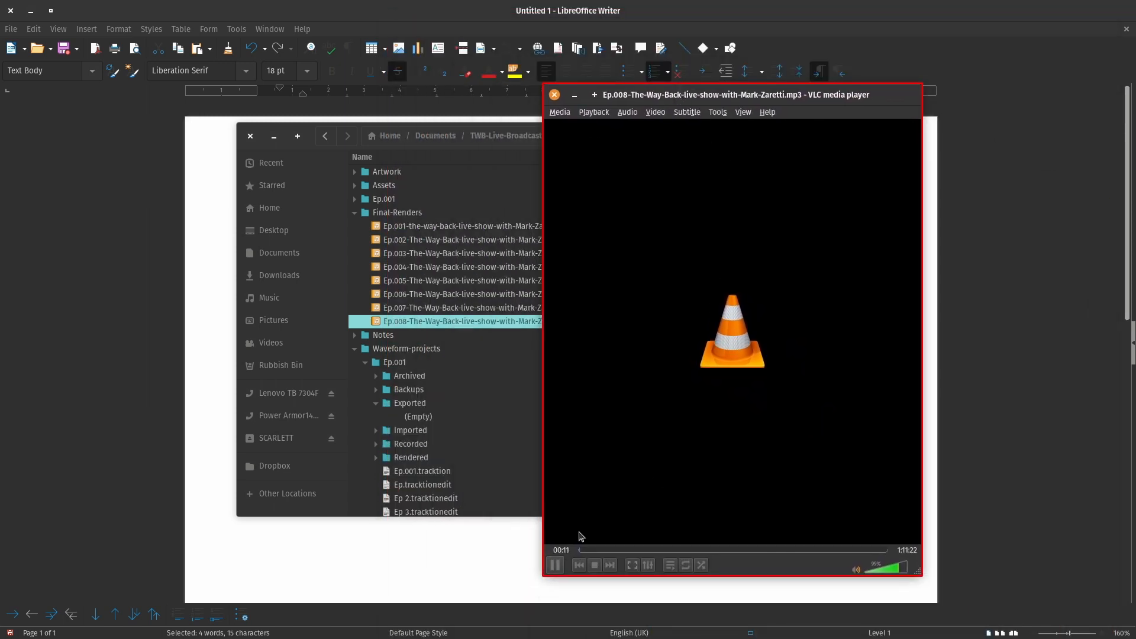
# Seek near the end of the 1:11:22 episode, play the ending, then close VLC.
pyautogui.click(556, 566)
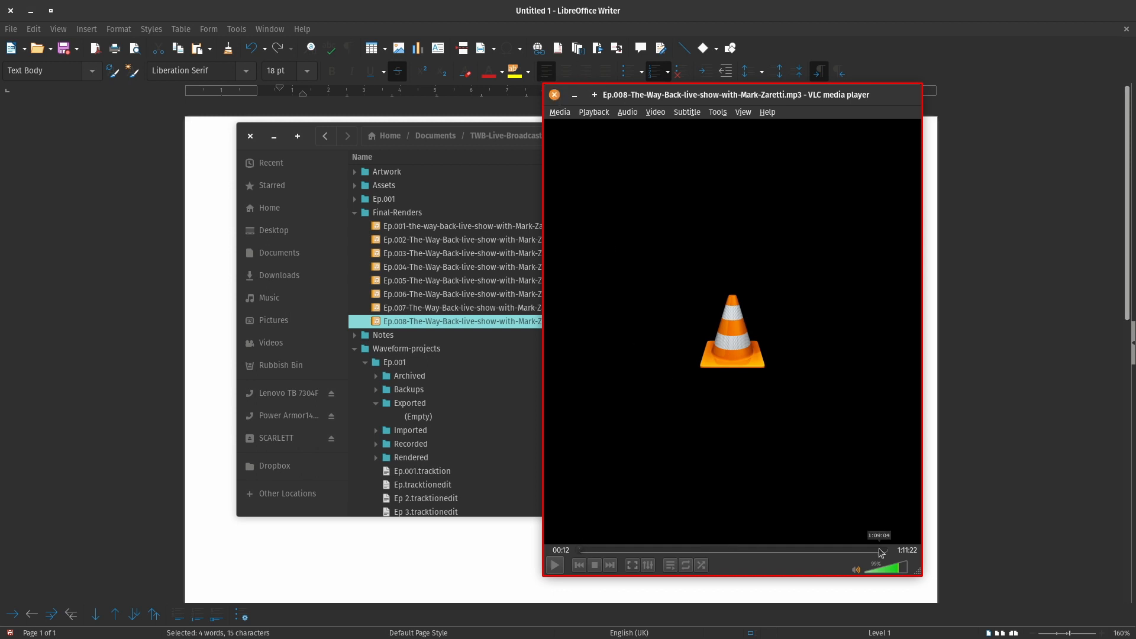
pyautogui.click(880, 551)
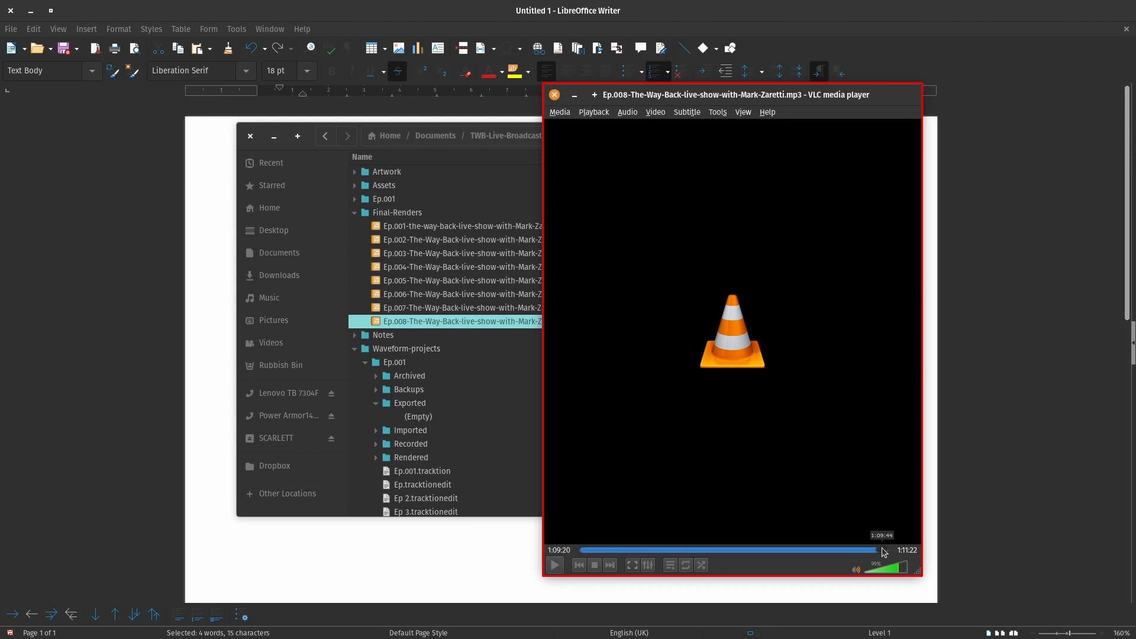
pyautogui.click(888, 551)
pyautogui.click(556, 565)
pyautogui.click(554, 95)
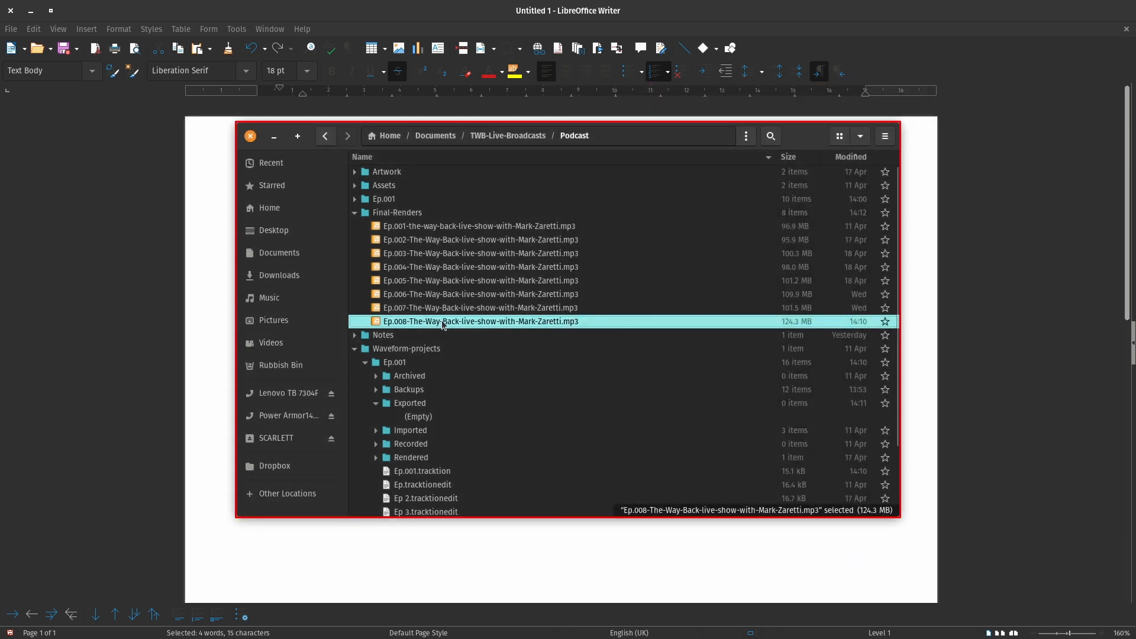
# Open Ep.008 in EasyTAG through Open With Other Application.
pyautogui.rightClick(443, 324)
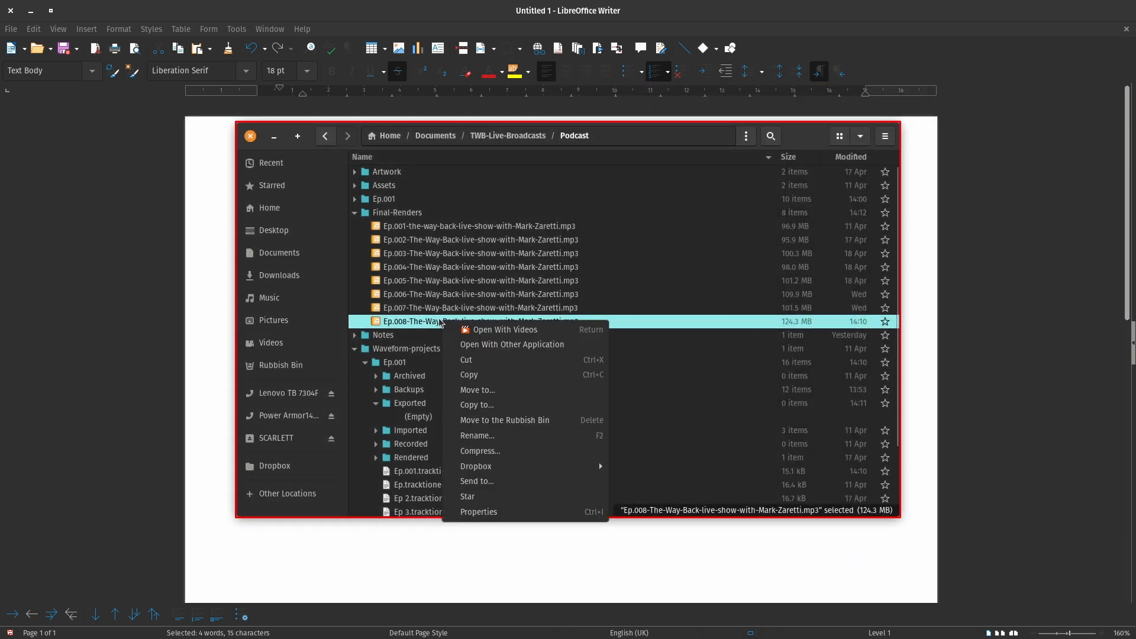
pyautogui.click(540, 345)
pyautogui.click(520, 287)
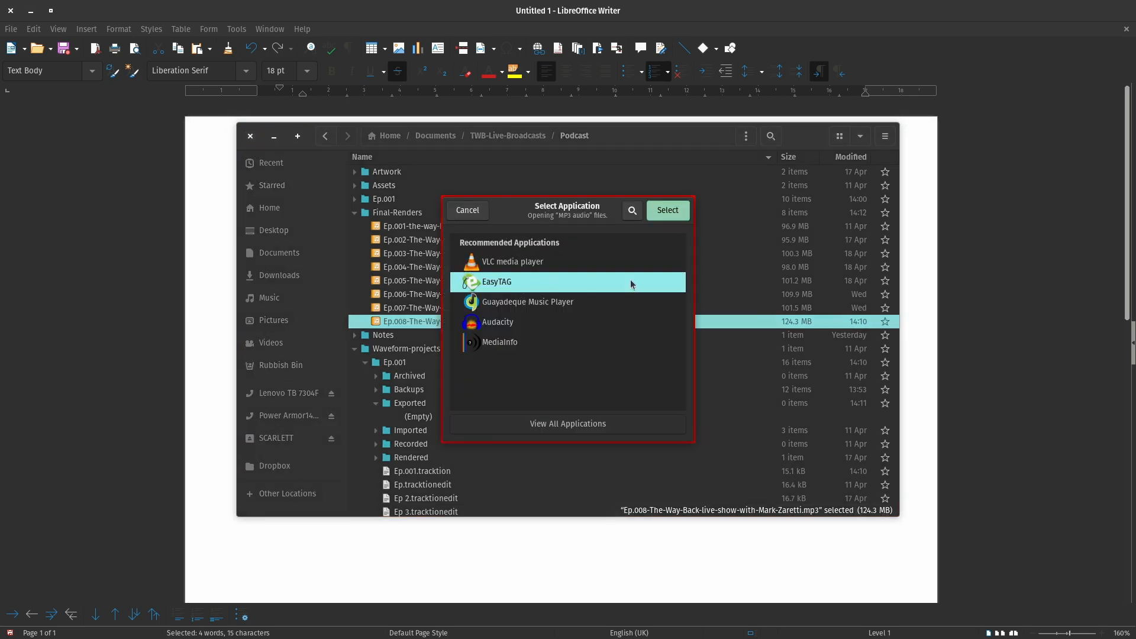
pyautogui.click(664, 211)
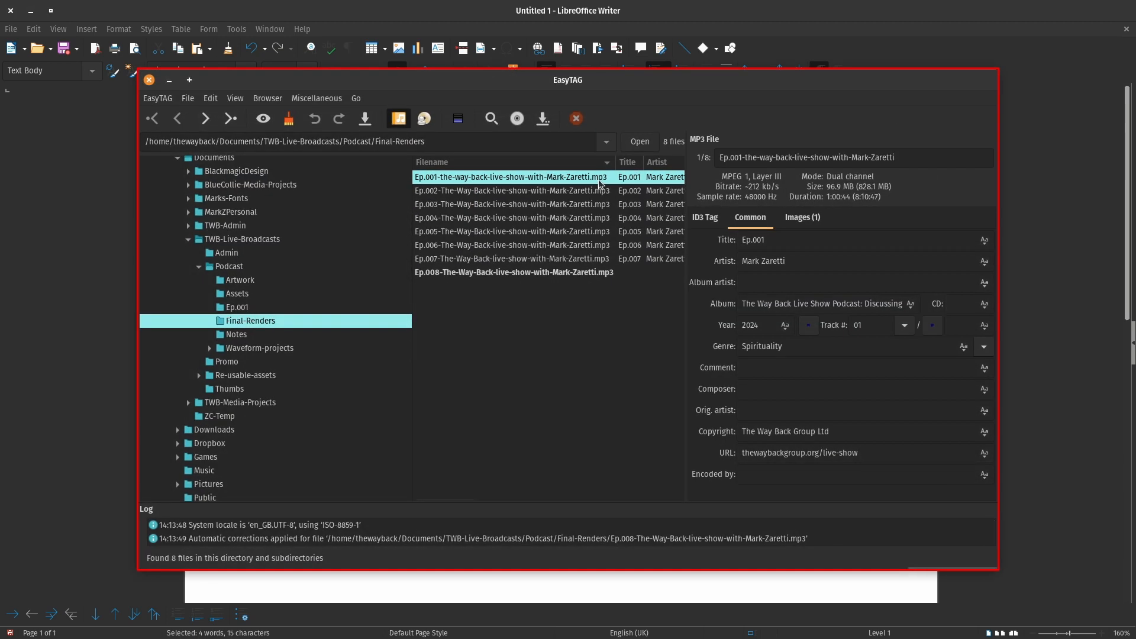
# Maximize EasyTAG, compare Ep.008's sparse tags with Ep.001's, and show Ep.001's cover image.
pyautogui.moveTo(695, 81); pyautogui.dragTo(620, 57)
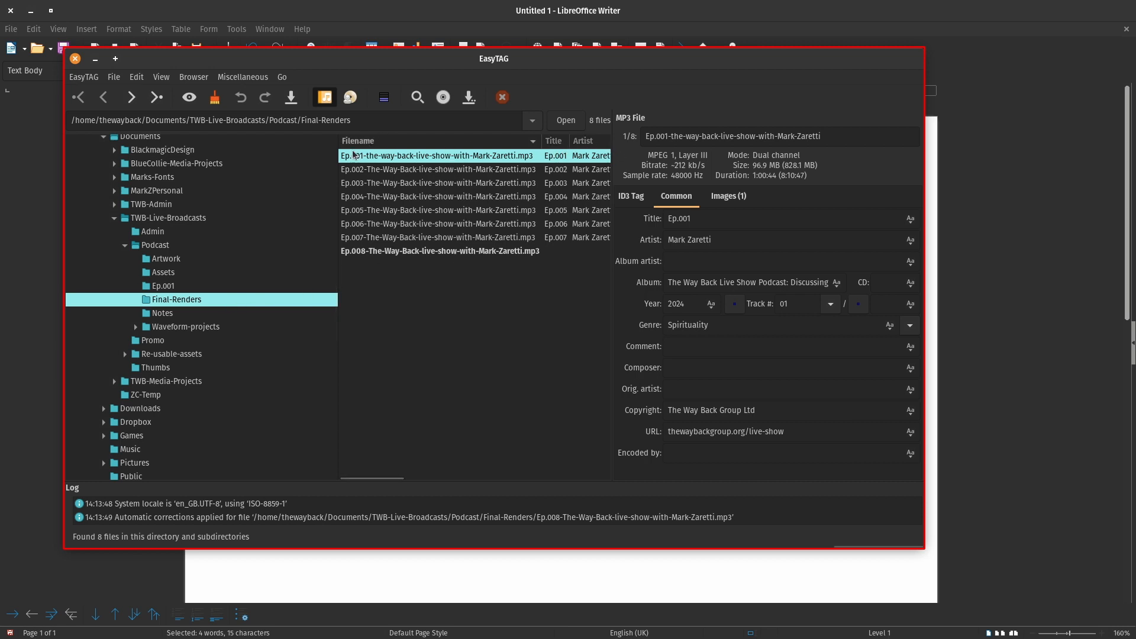
pyautogui.moveTo(338, 166); pyautogui.dragTo(239, 165)
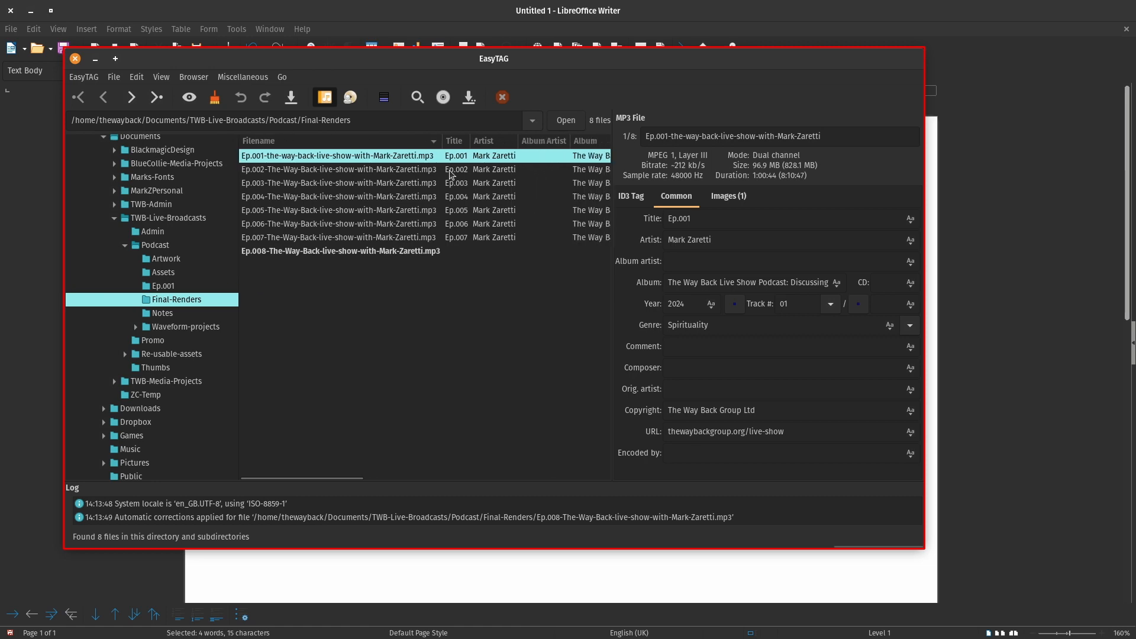
pyautogui.doubleClick(848, 57)
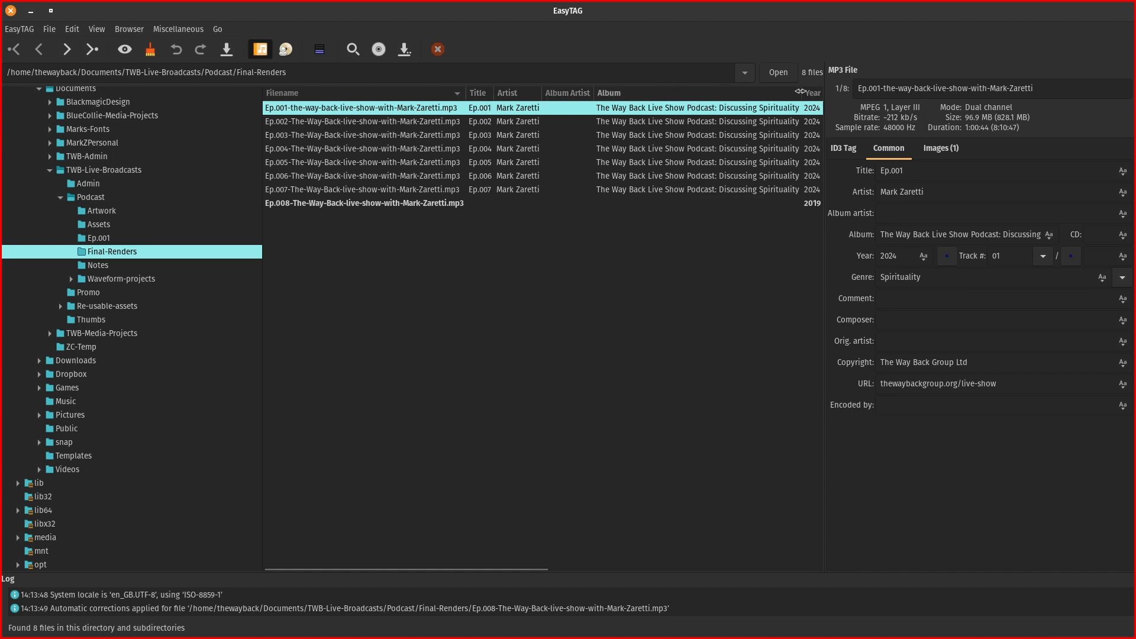
pyautogui.click(376, 205)
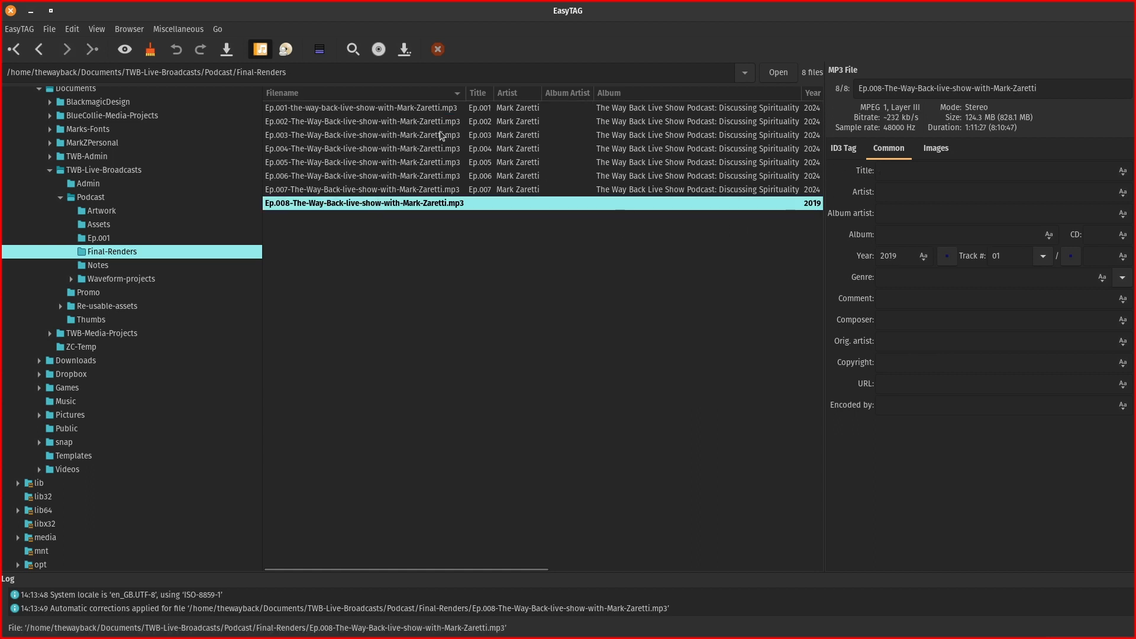
pyautogui.click(366, 109)
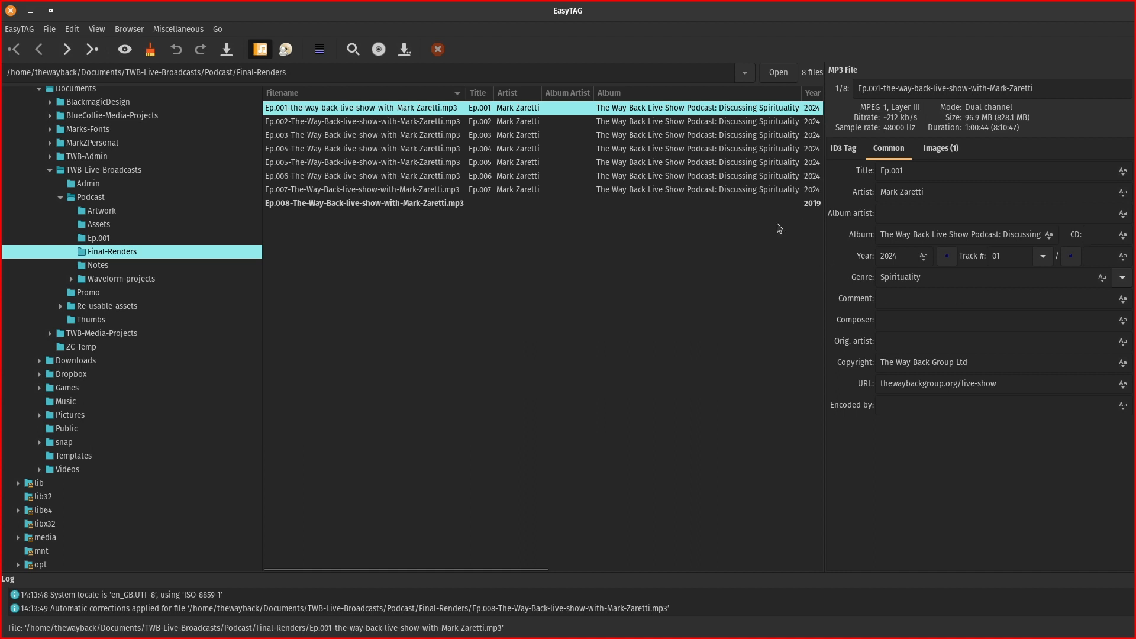
pyautogui.click(941, 149)
# Confirm Ep.008 has no cover image, then return to Ep.001's tags for reference.
pyautogui.click(894, 152)
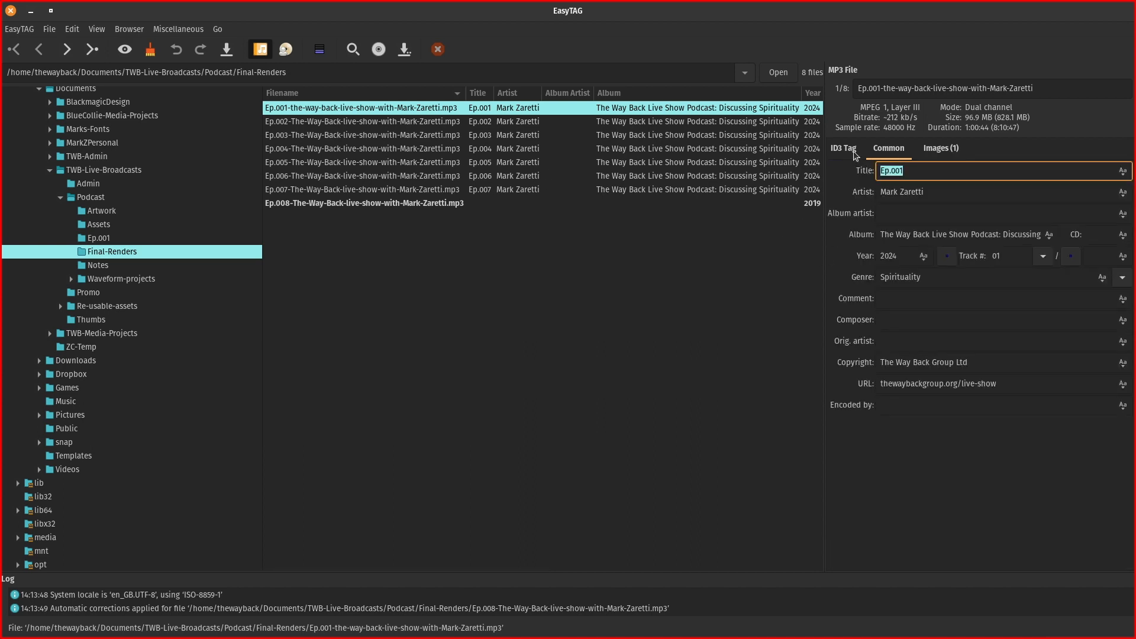
pyautogui.click(379, 204)
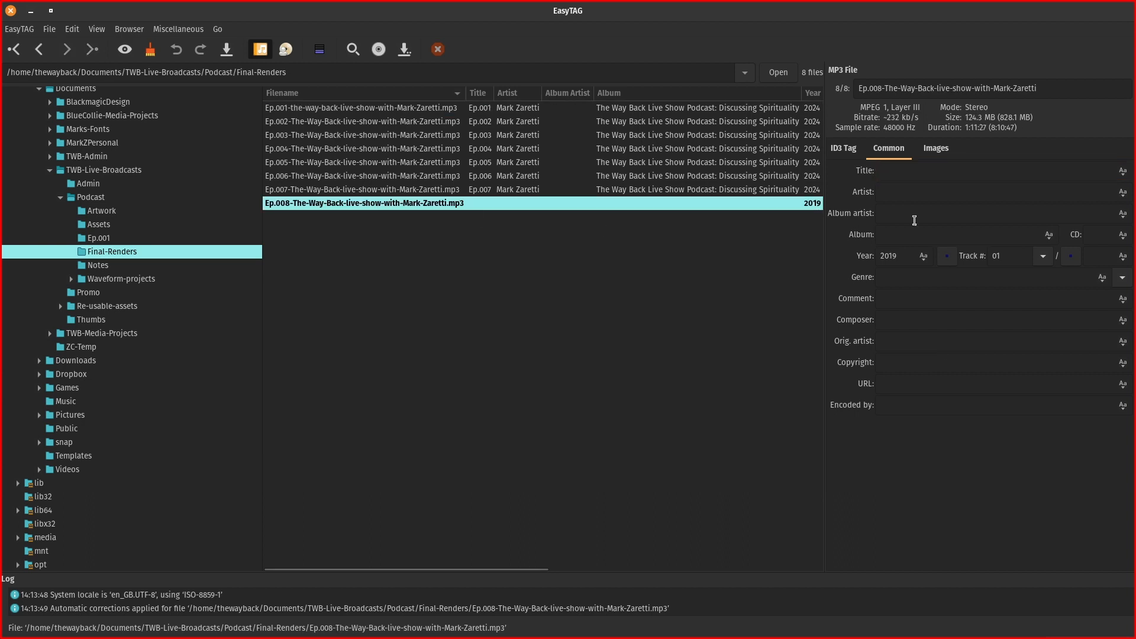
pyautogui.click(939, 151)
pyautogui.click(892, 153)
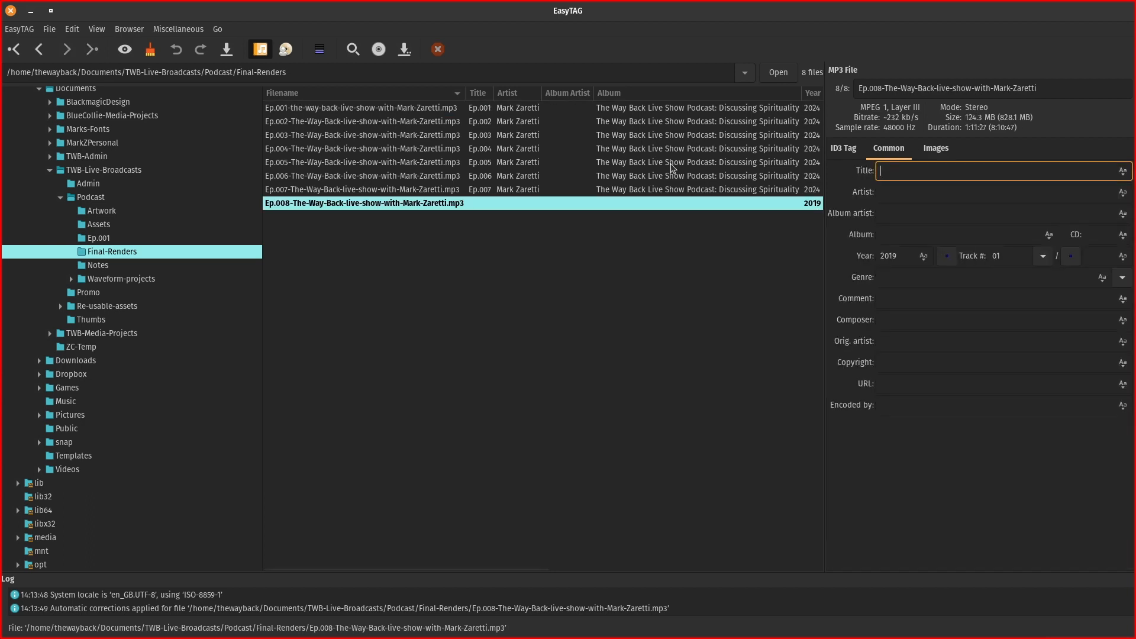
pyautogui.click(339, 110)
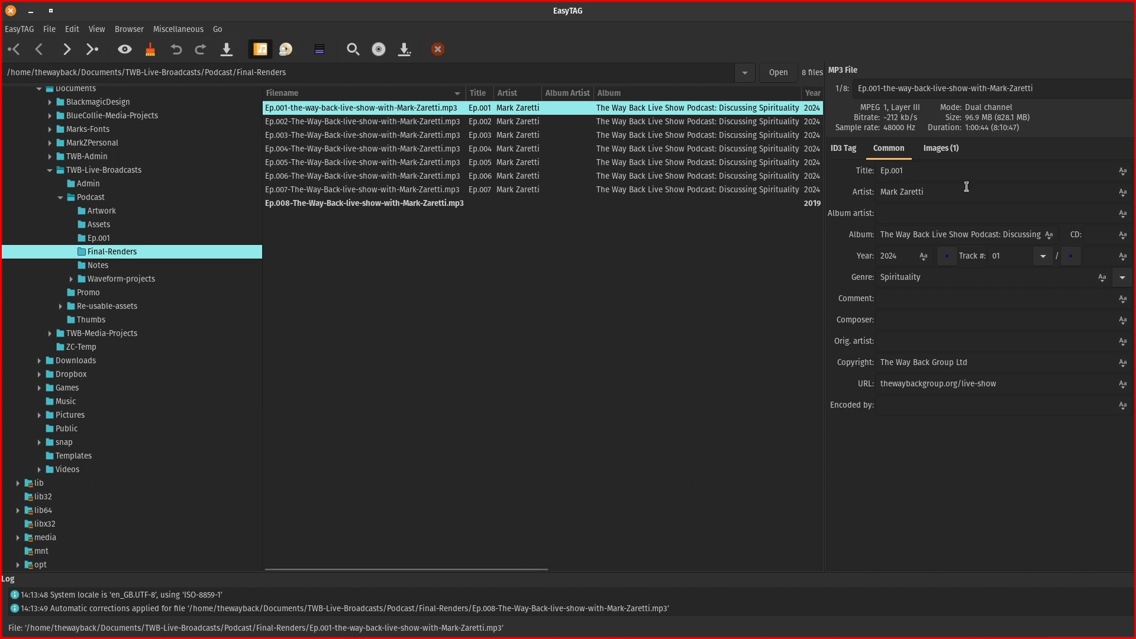
# Paste Ep.001's album name into Ep.008, change its year from 2019 to 2024, and edit track and title.
pyautogui.tripleClick(959, 232)
pyautogui.hotkey('ctrl', 'c')
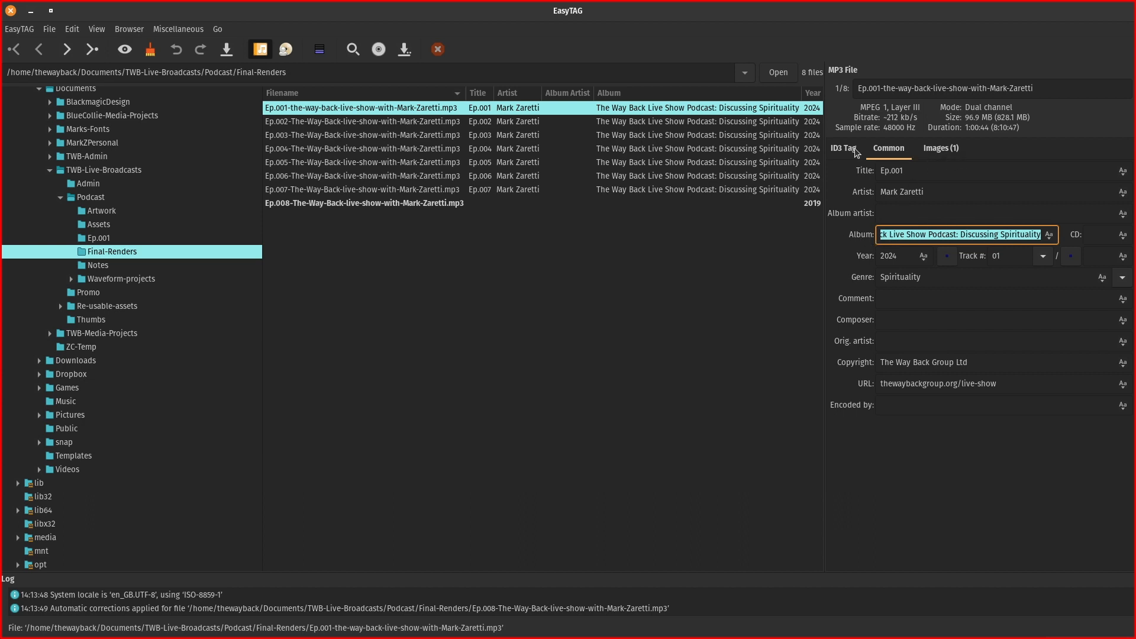
pyautogui.click(389, 204)
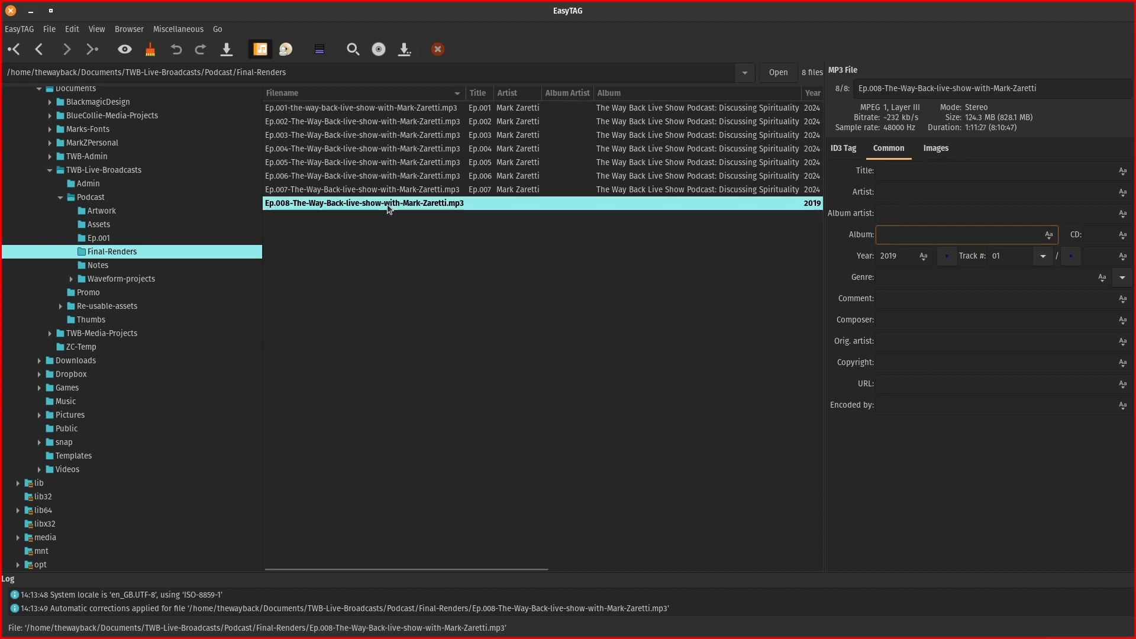
pyautogui.click(917, 235)
pyautogui.hotkey('ctrl', 'v')
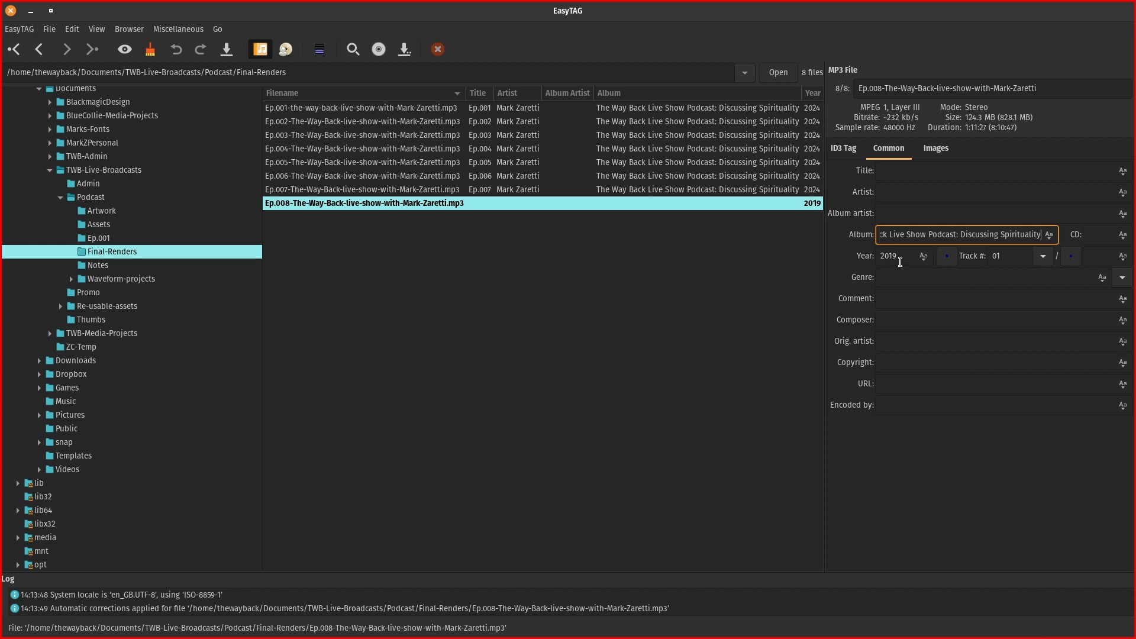
pyautogui.click(908, 258)
pyautogui.press('BackSpace')
pyautogui.press('BackSpace')
pyautogui.write('24')
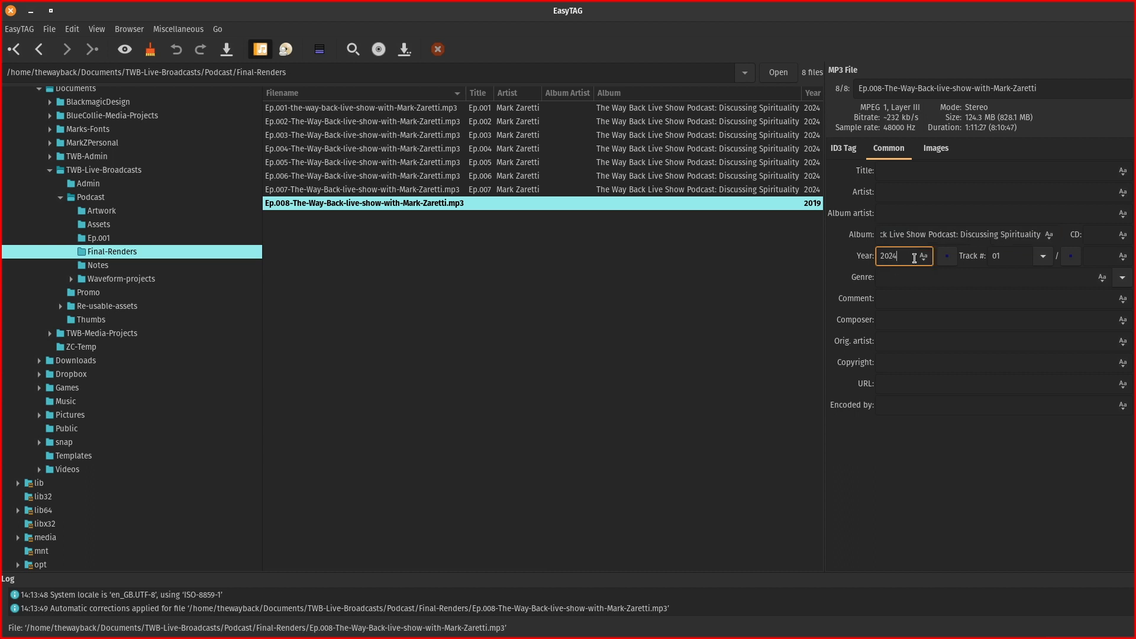
pyautogui.click(1011, 255)
pyautogui.click(917, 170)
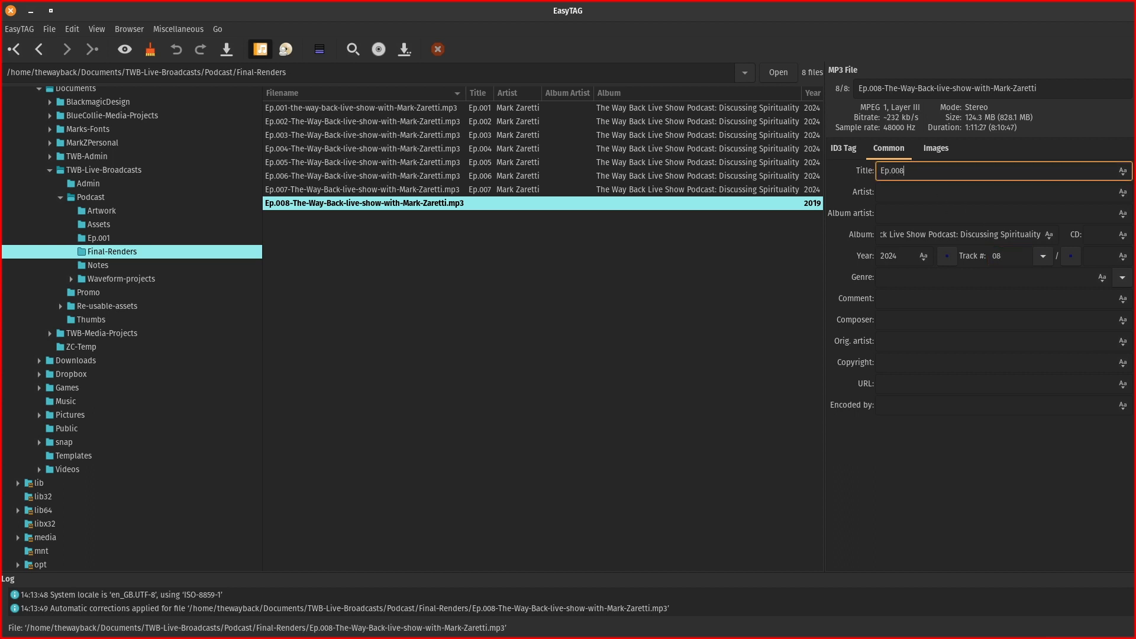
# Fill in Ep.008's artist and set its genre to Spirituality.
pyautogui.click(894, 188)
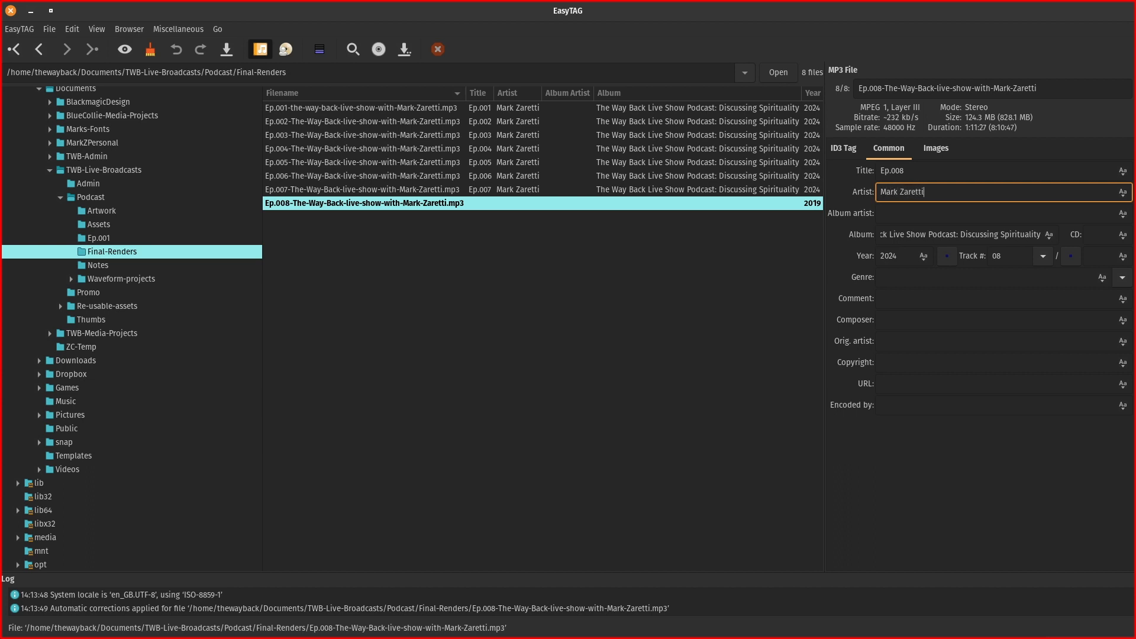
pyautogui.click(898, 277)
pyautogui.write('Spirituality')
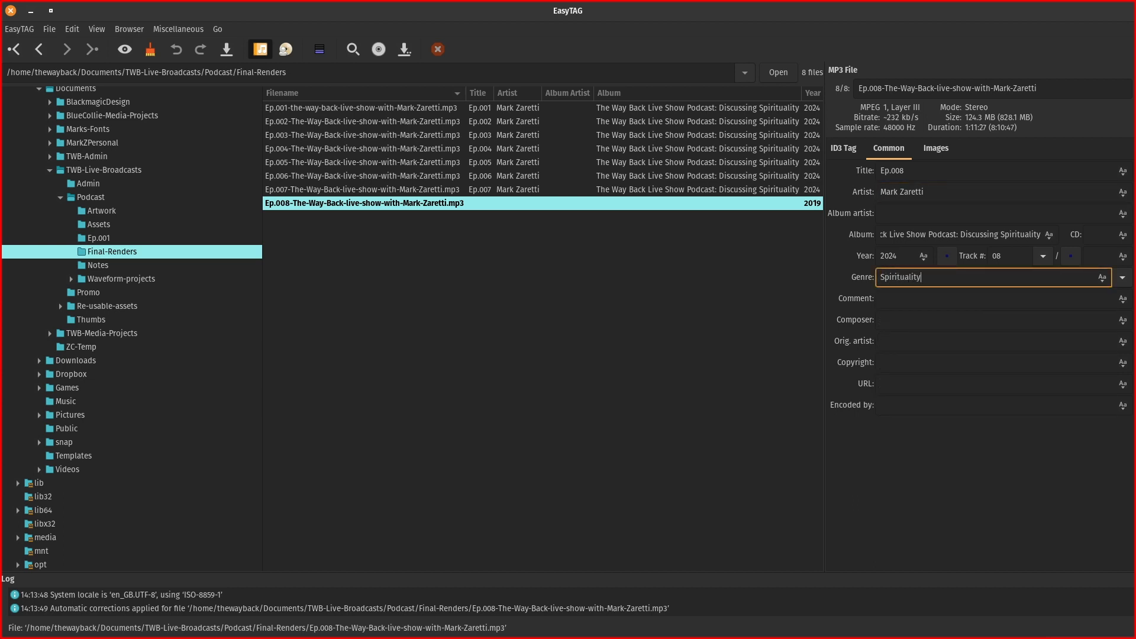
pyautogui.click(911, 305)
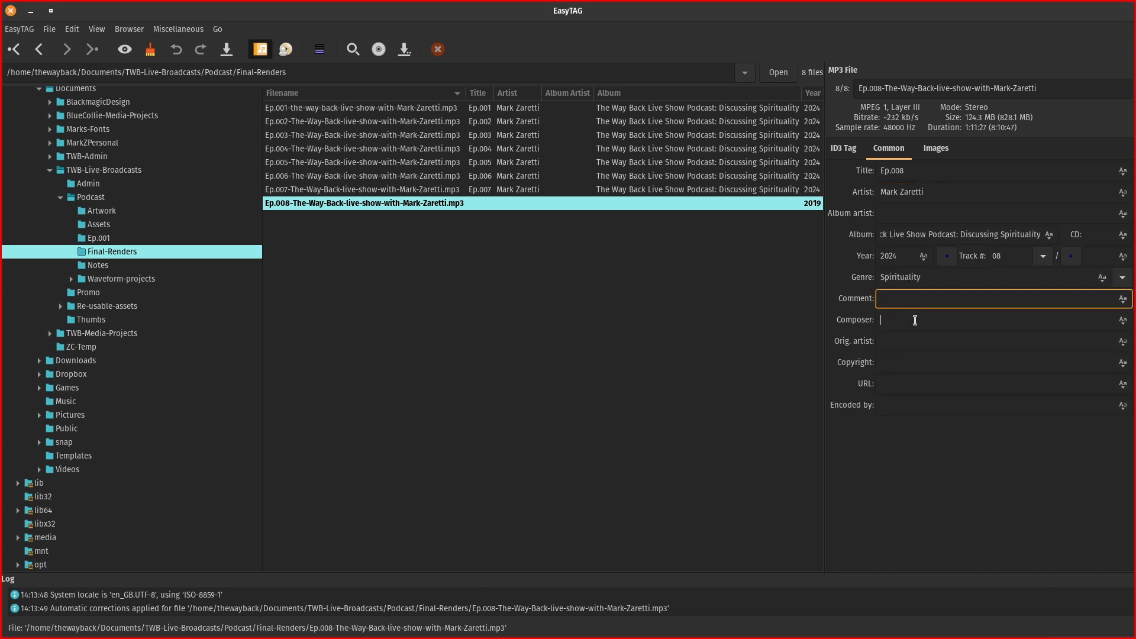
pyautogui.click(915, 320)
pyautogui.click(906, 342)
pyautogui.click(901, 362)
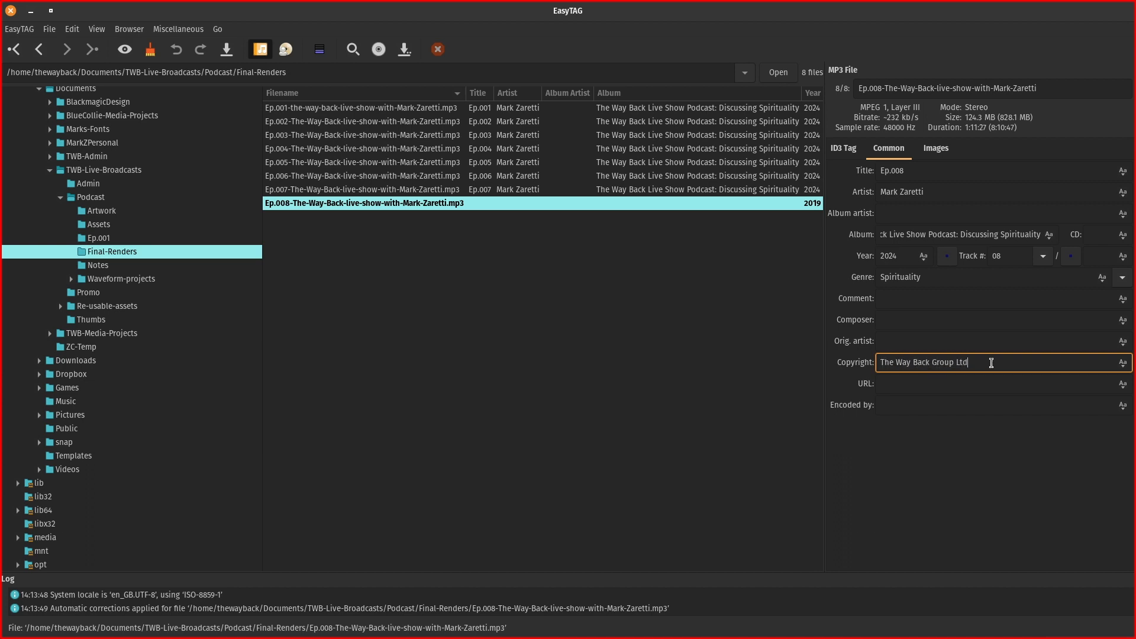
pyautogui.click(904, 381)
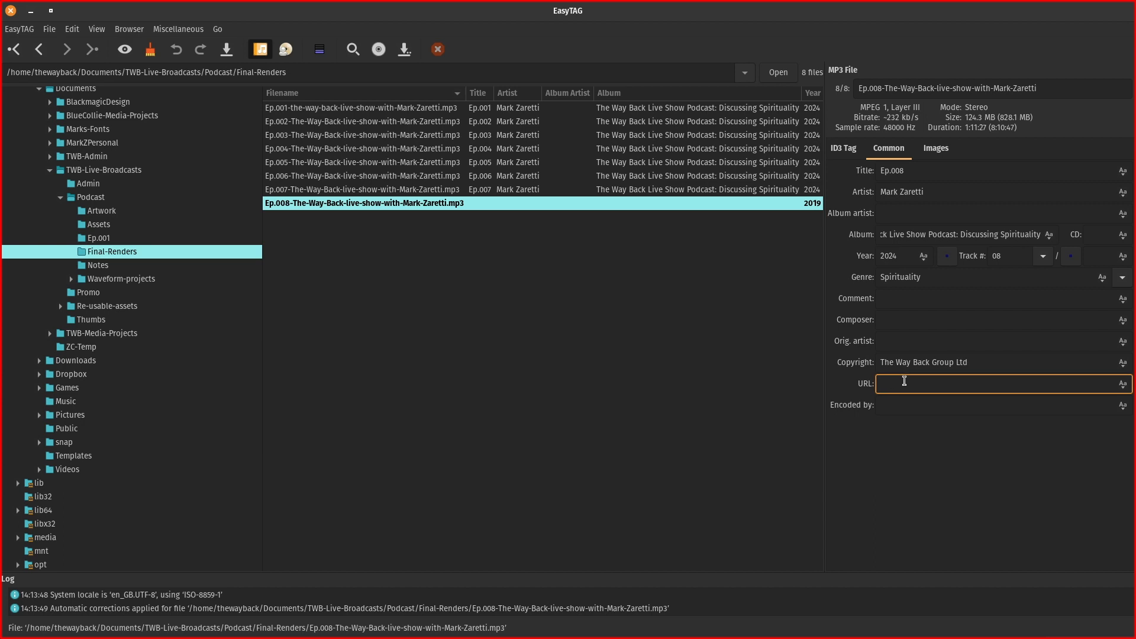
pyautogui.write('ht')
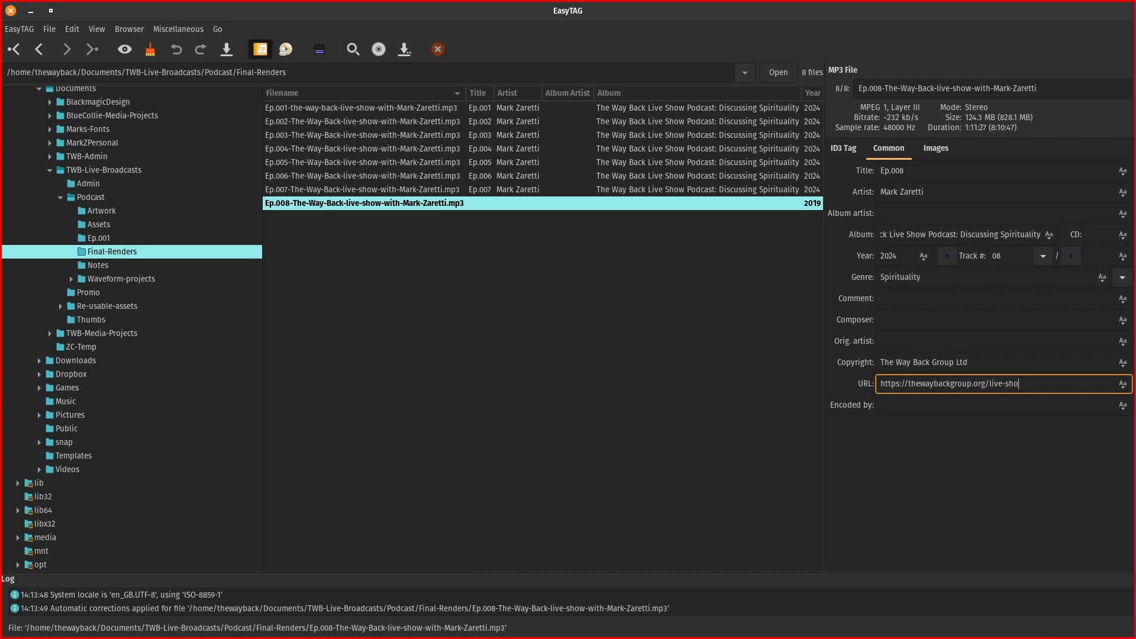
pyautogui.click(935, 402)
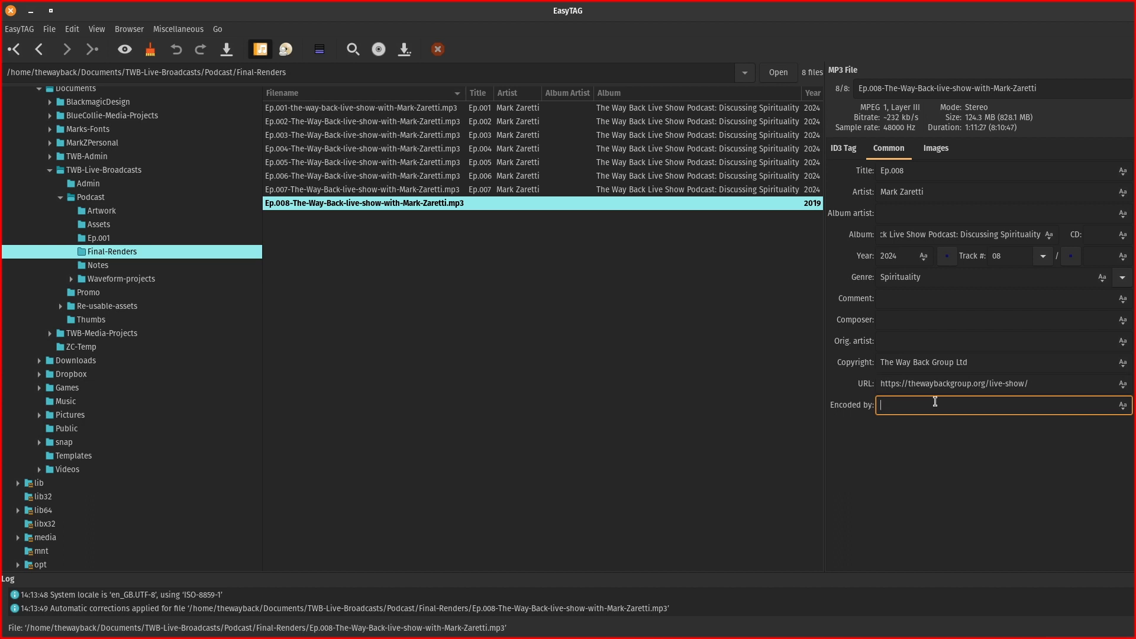
pyautogui.click(392, 161)
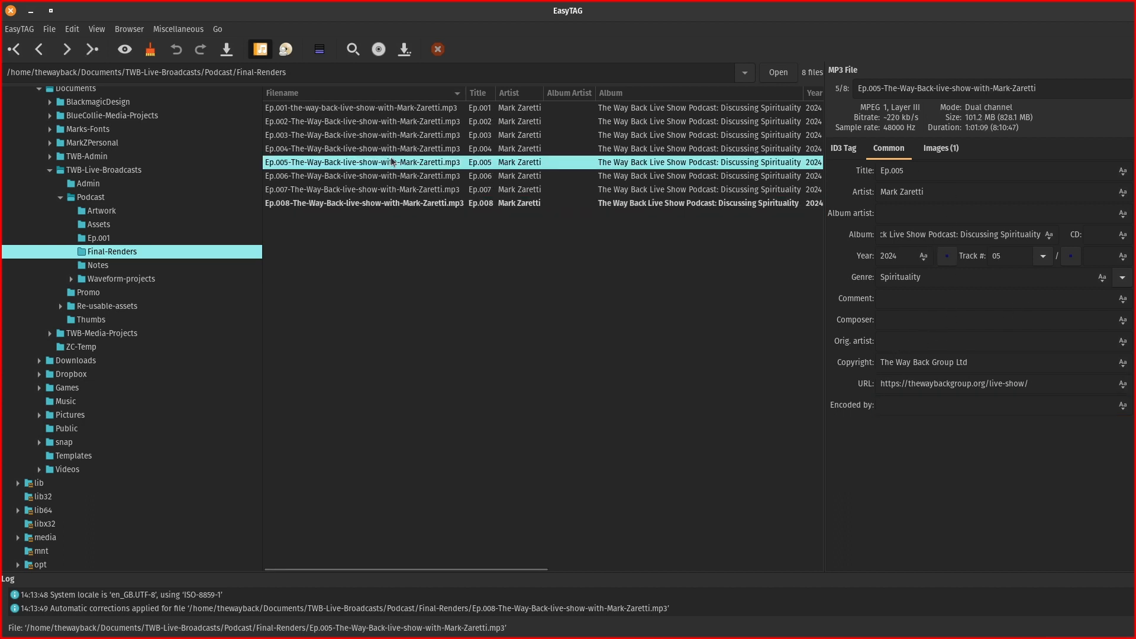
# Flip between Ep.007 and Ep.008 to compare tags, then show Ep.008's empty Images tab.
pyautogui.click(382, 203)
pyautogui.click(388, 190)
pyautogui.click(388, 203)
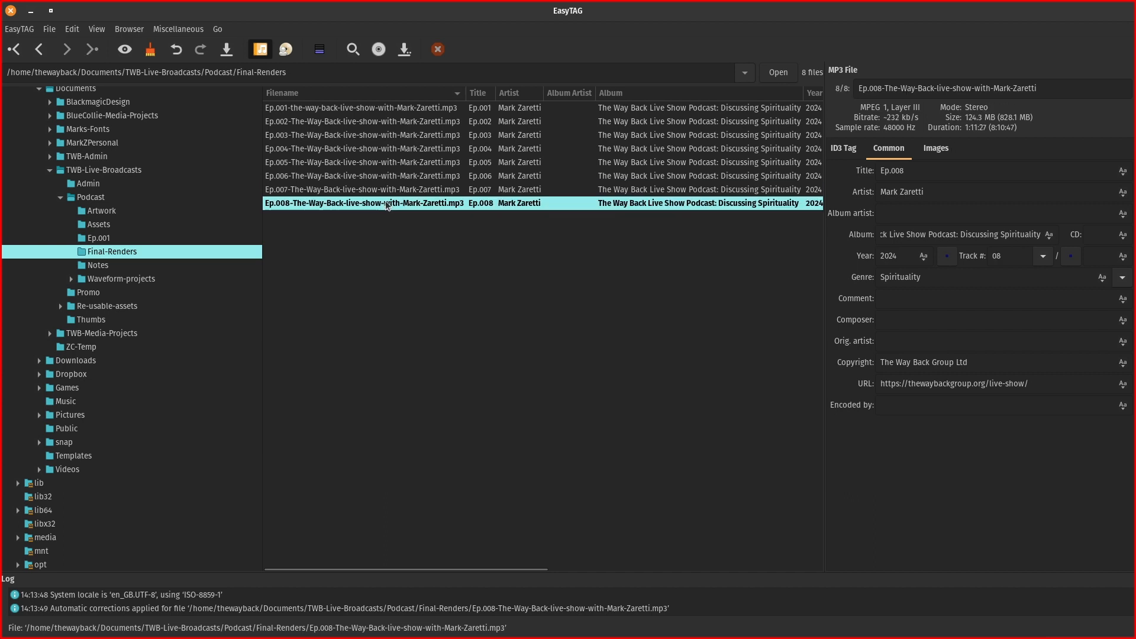
pyautogui.click(389, 189)
pyautogui.click(391, 204)
pyautogui.click(392, 193)
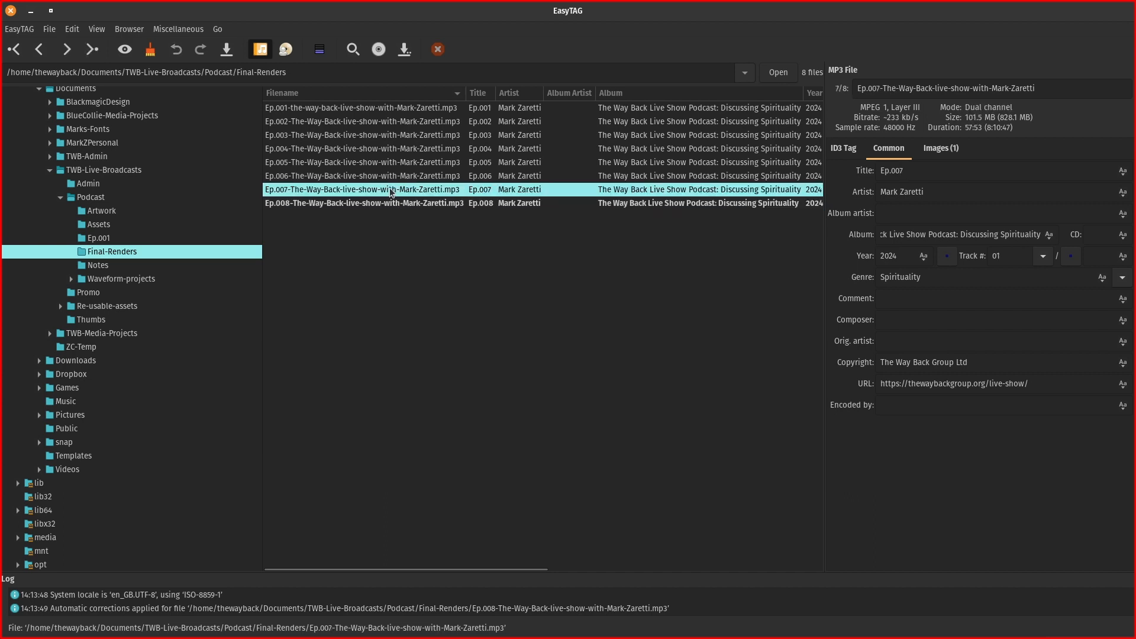
pyautogui.click(390, 203)
pyautogui.click(394, 189)
pyautogui.click(422, 203)
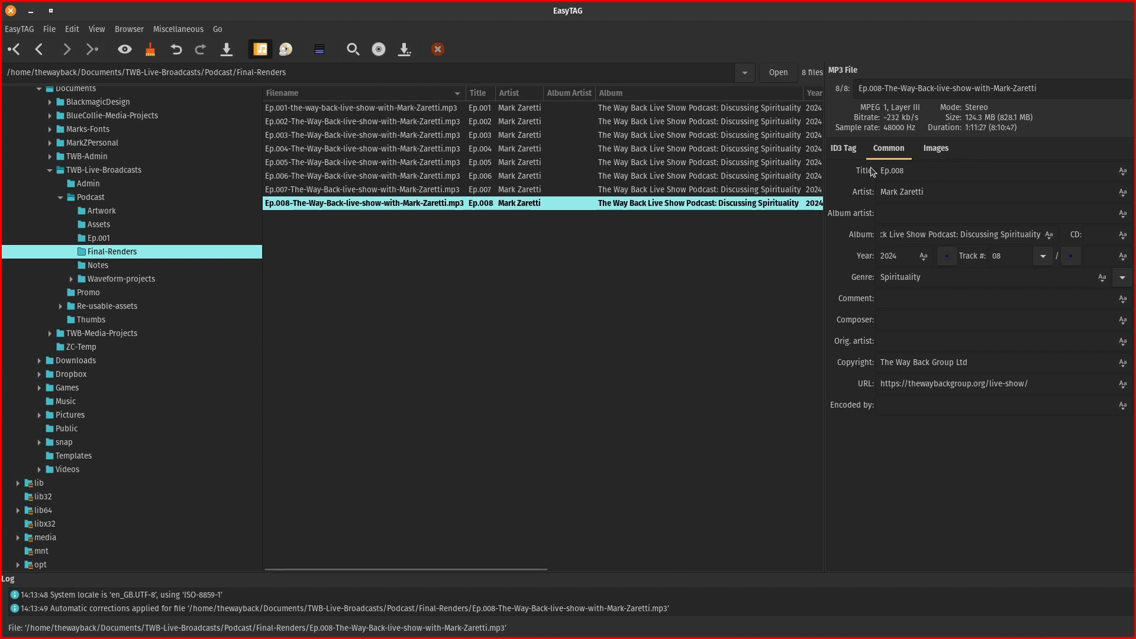
pyautogui.click(951, 153)
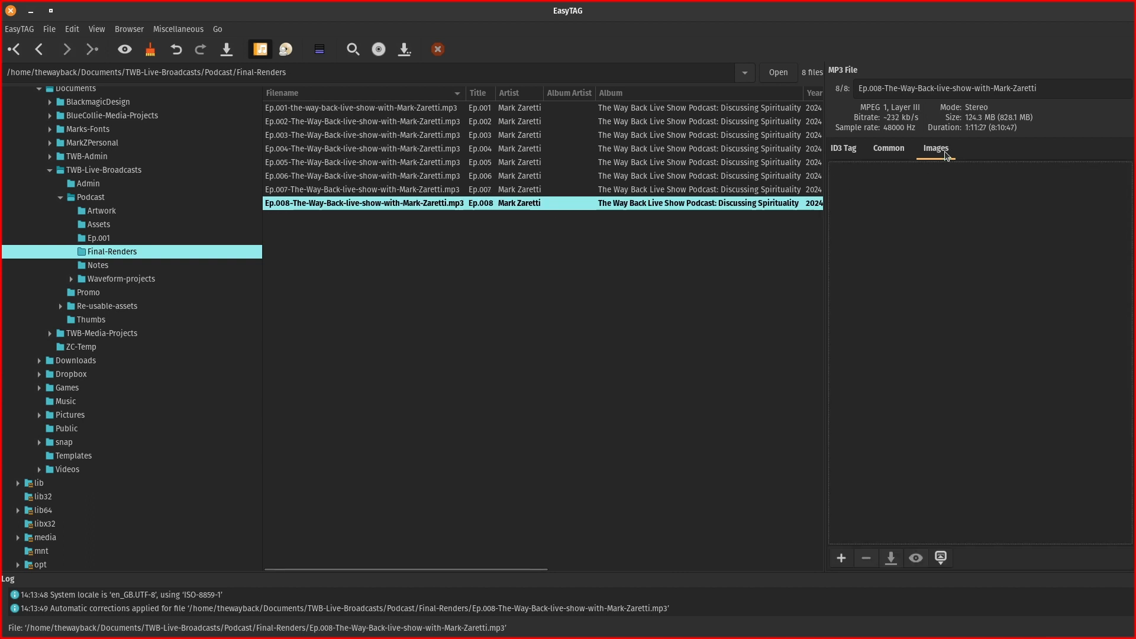
# Add Live-Show-Podcast-Thumbnail-Master.jpg from Podcast > Artwork as Ep.008's cover image.
pyautogui.click(841, 558)
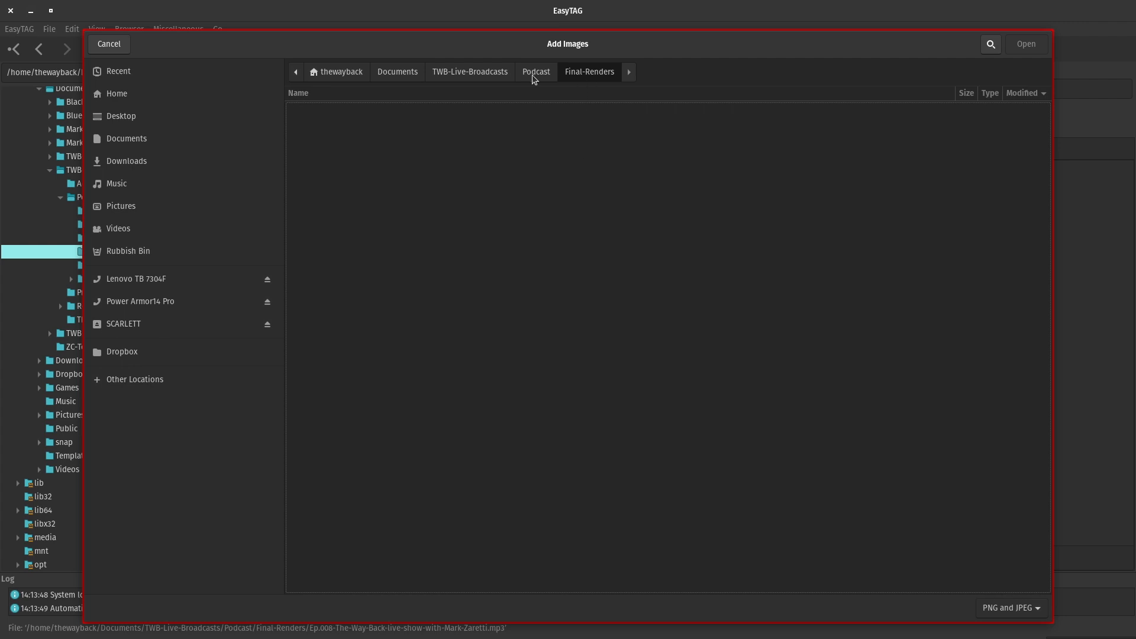
pyautogui.click(555, 75)
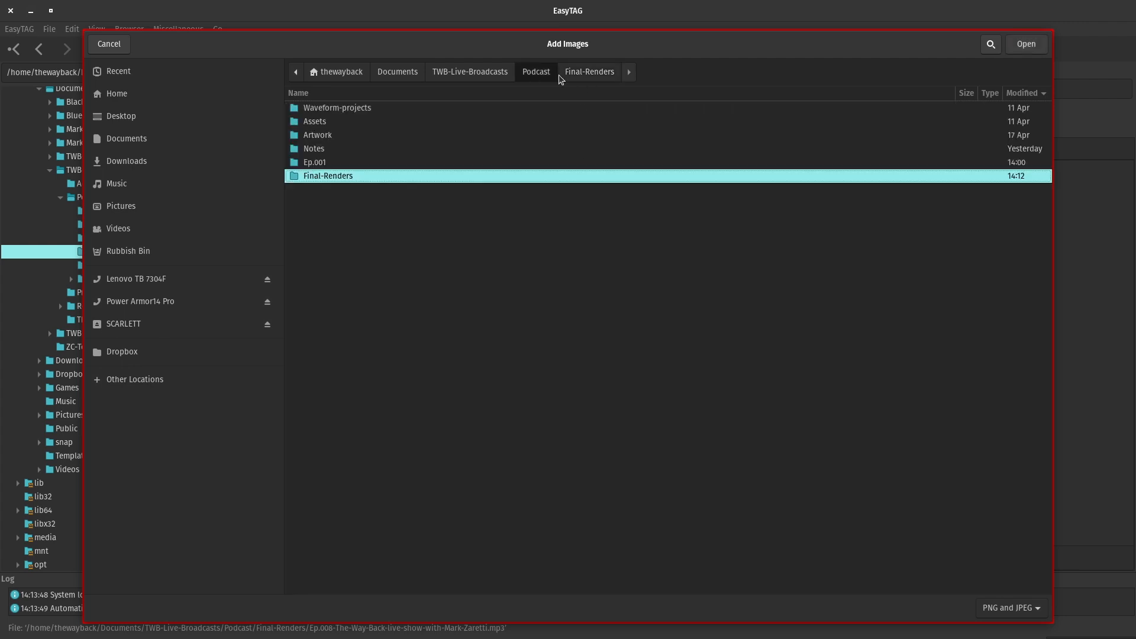
pyautogui.doubleClick(323, 135)
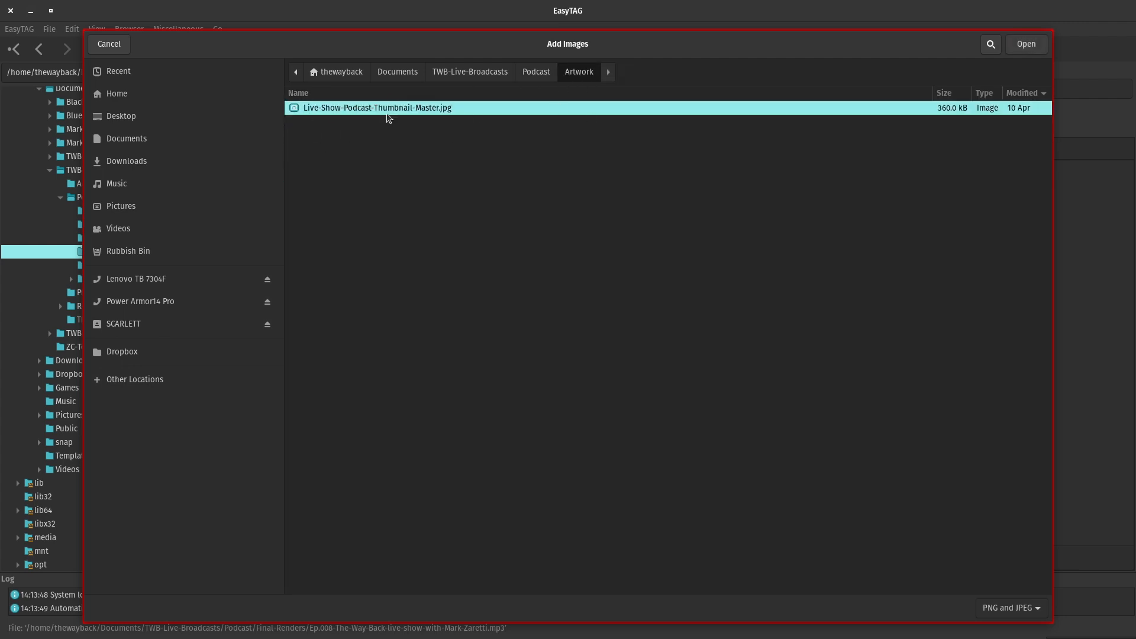
pyautogui.click(1030, 42)
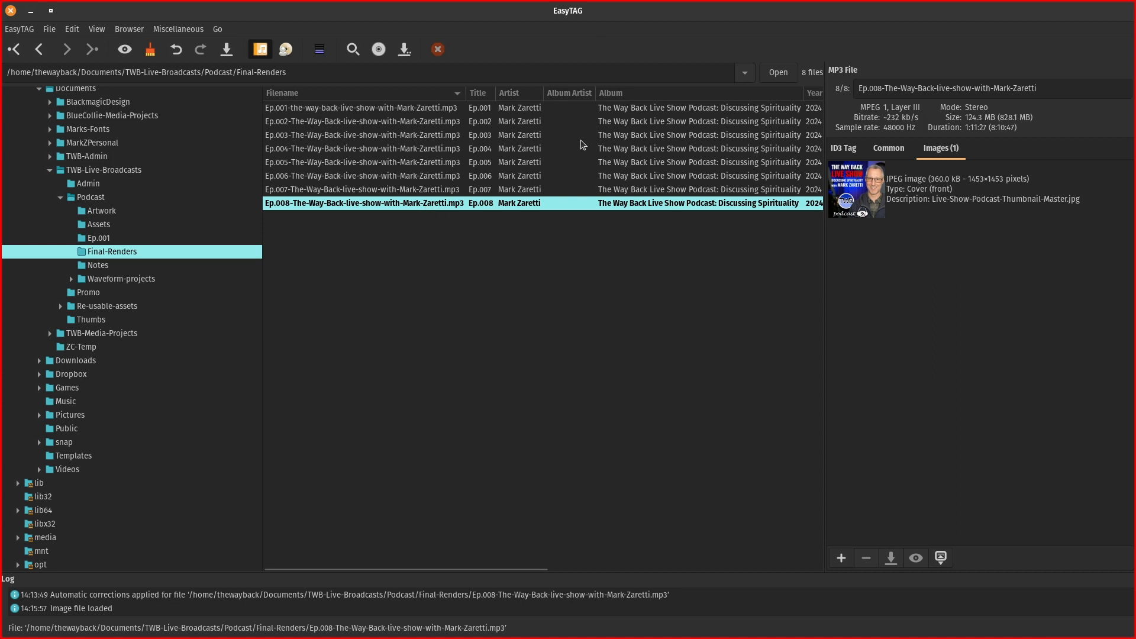
# Check Ep.008's title, album, year and cover art against Ep.006, then save Ep.008's tags.
pyautogui.click(900, 149)
pyautogui.press('Tab')
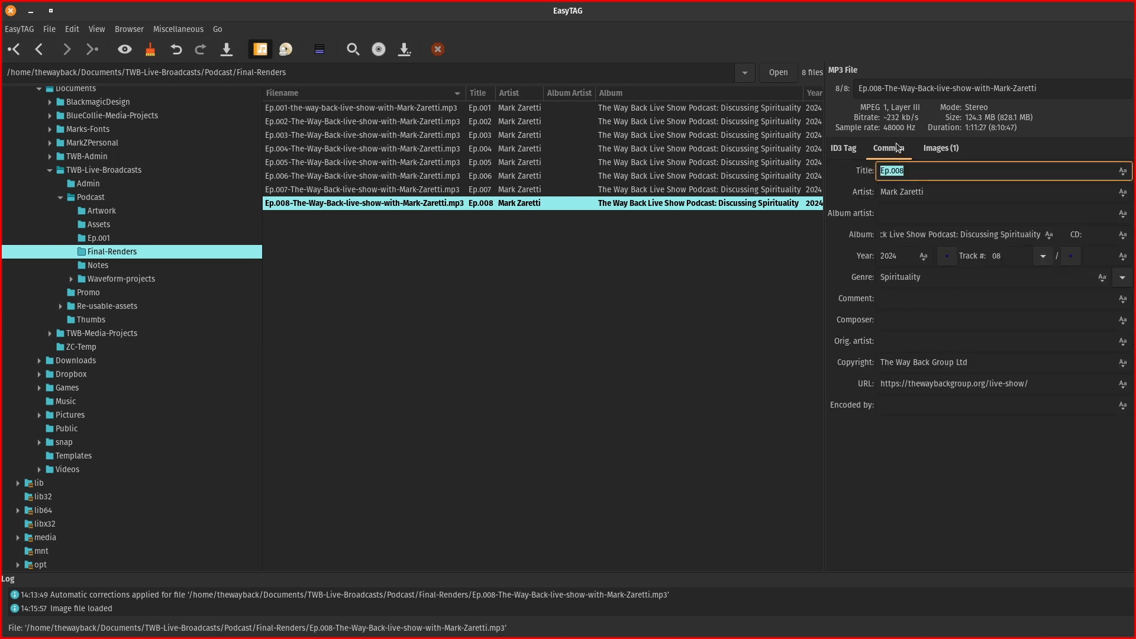
pyautogui.click(952, 151)
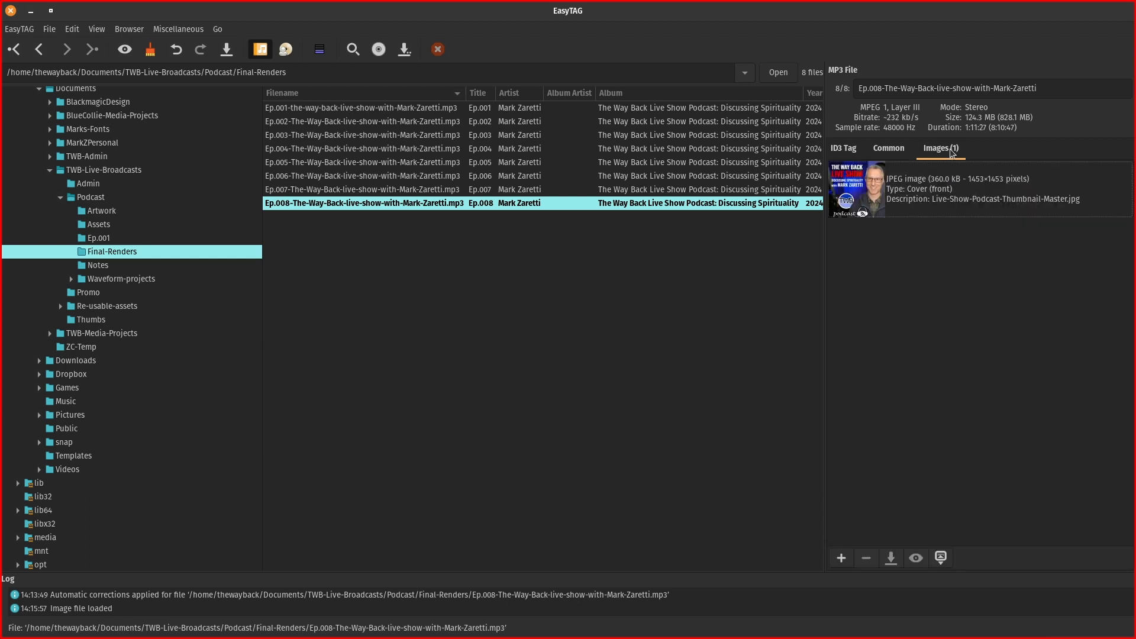
pyautogui.click(372, 177)
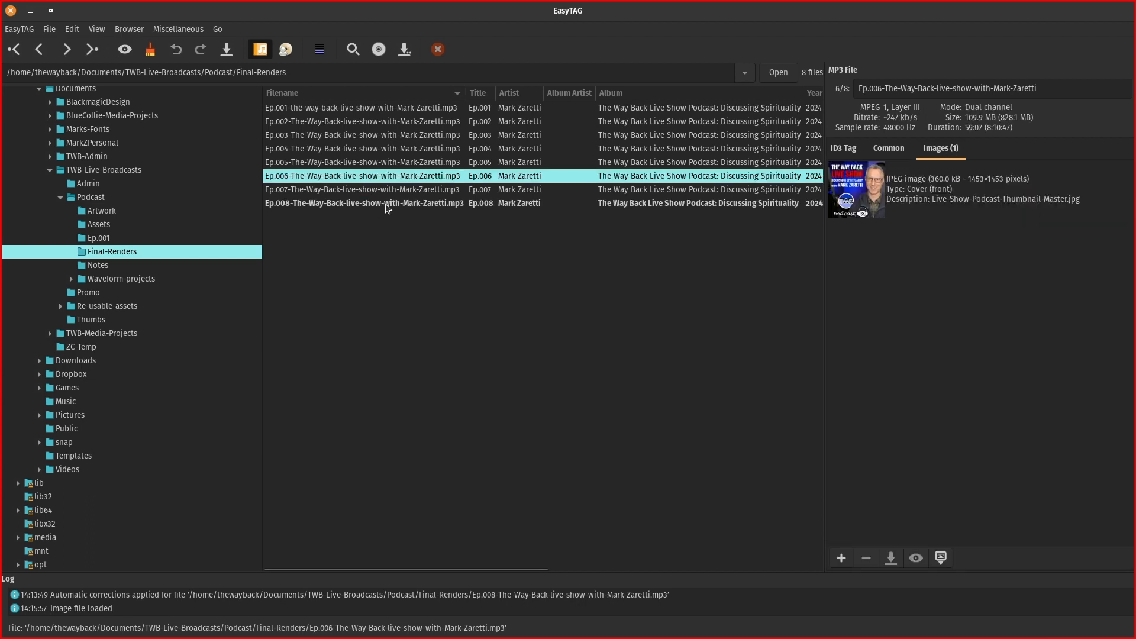
pyautogui.click(375, 204)
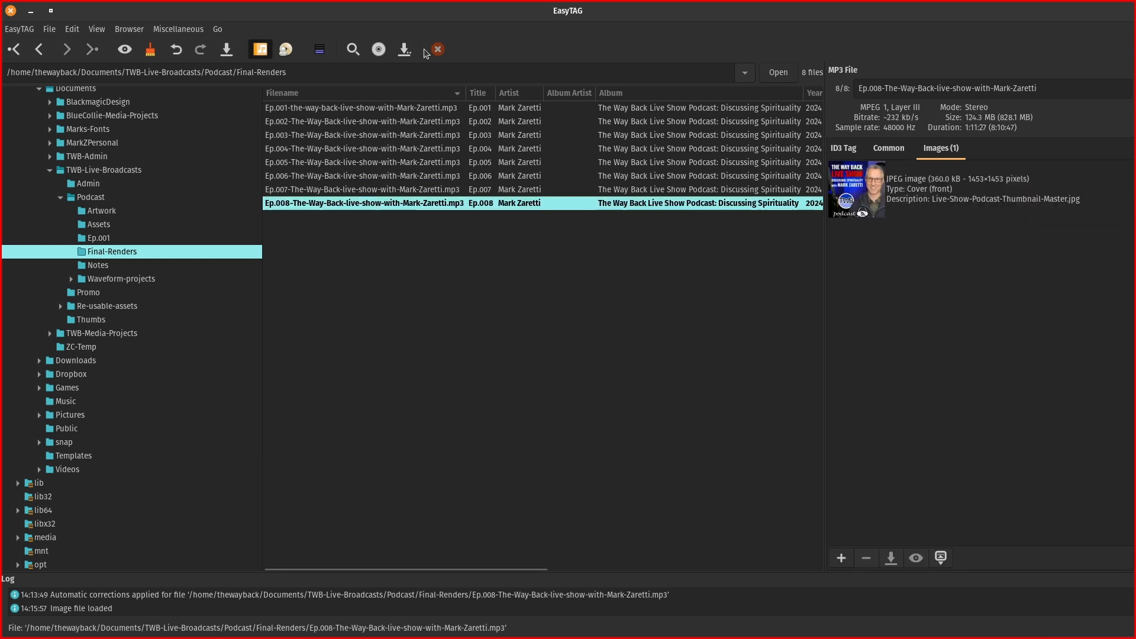
pyautogui.click(227, 51)
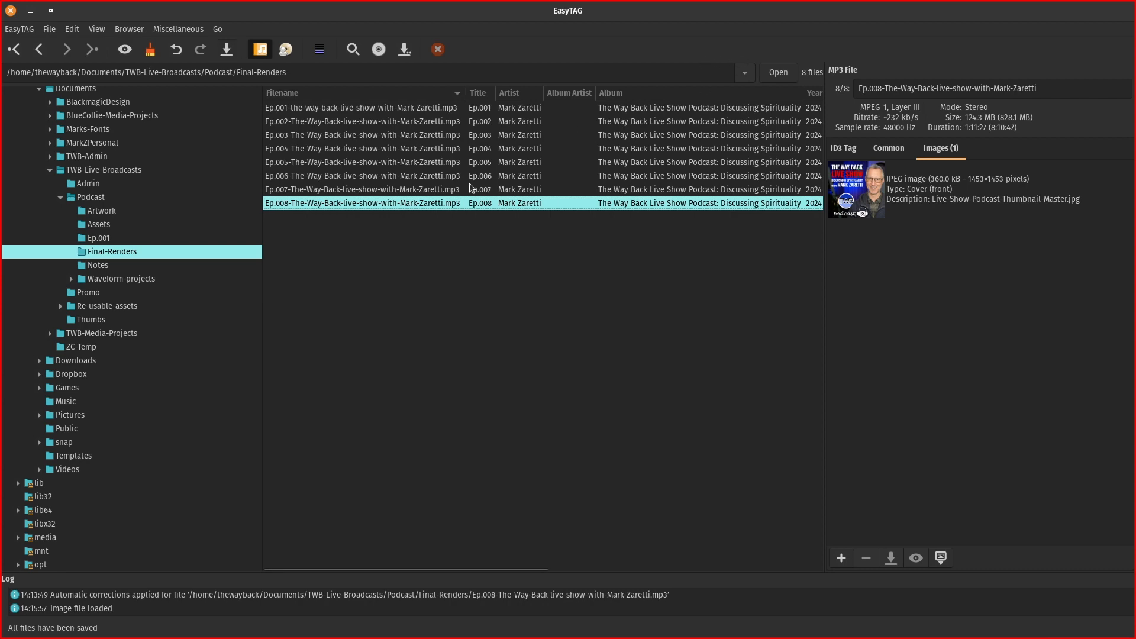
pyautogui.hotkey('alt', 'Tab')
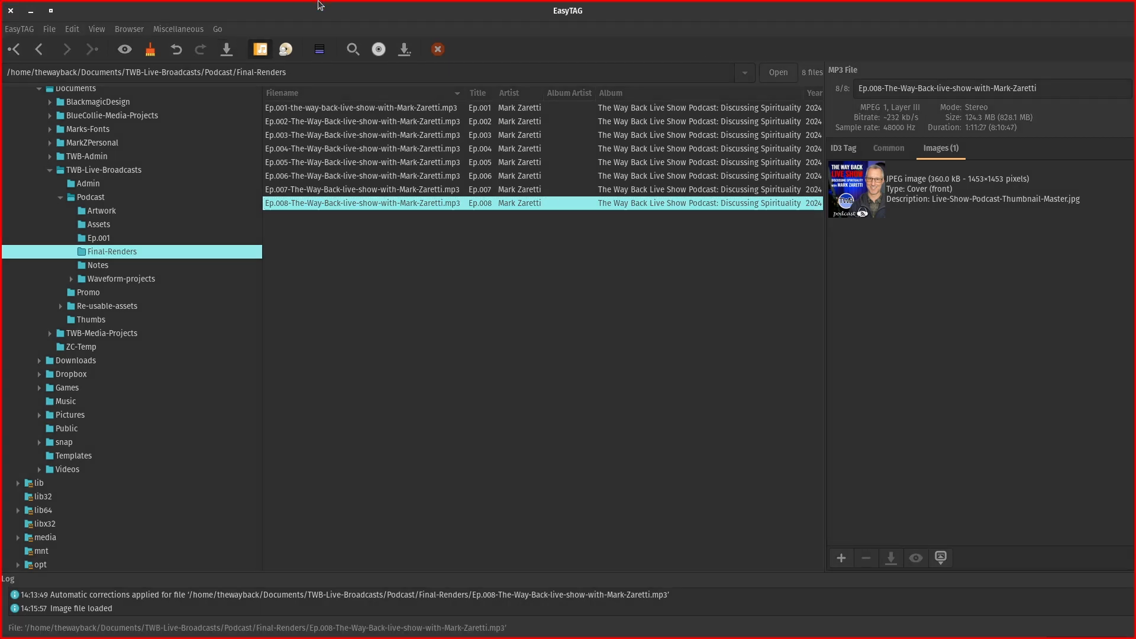
# Open Ep.008 from Files in VLC media player, pause it, and resize the window to show the cover art.
pyautogui.hotkey('alt', 'Tab')
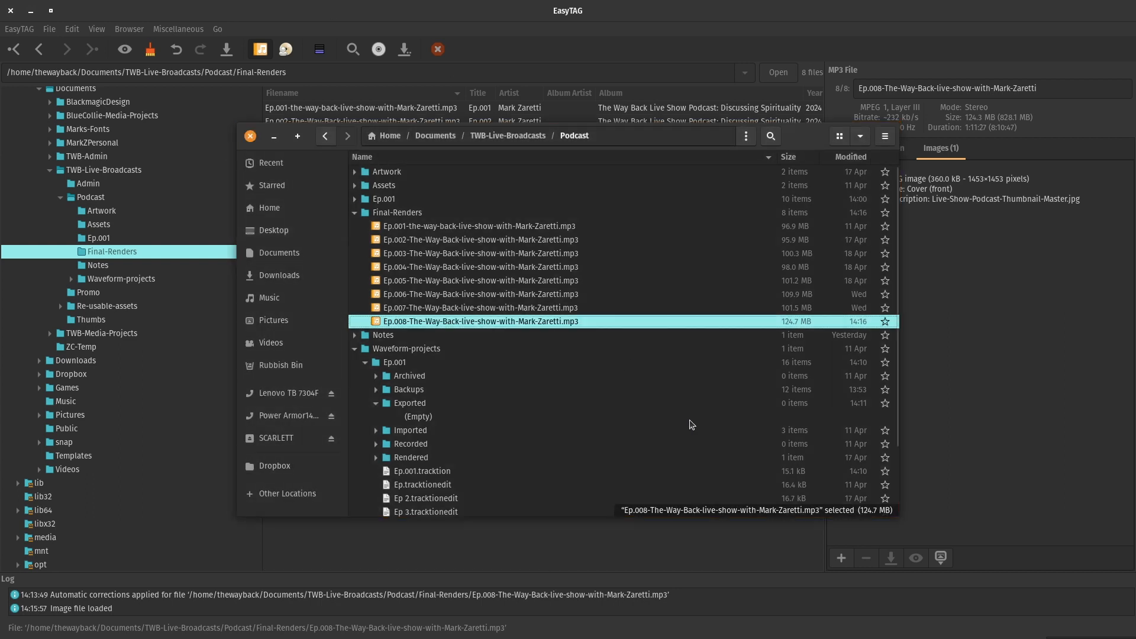
pyautogui.rightClick(464, 323)
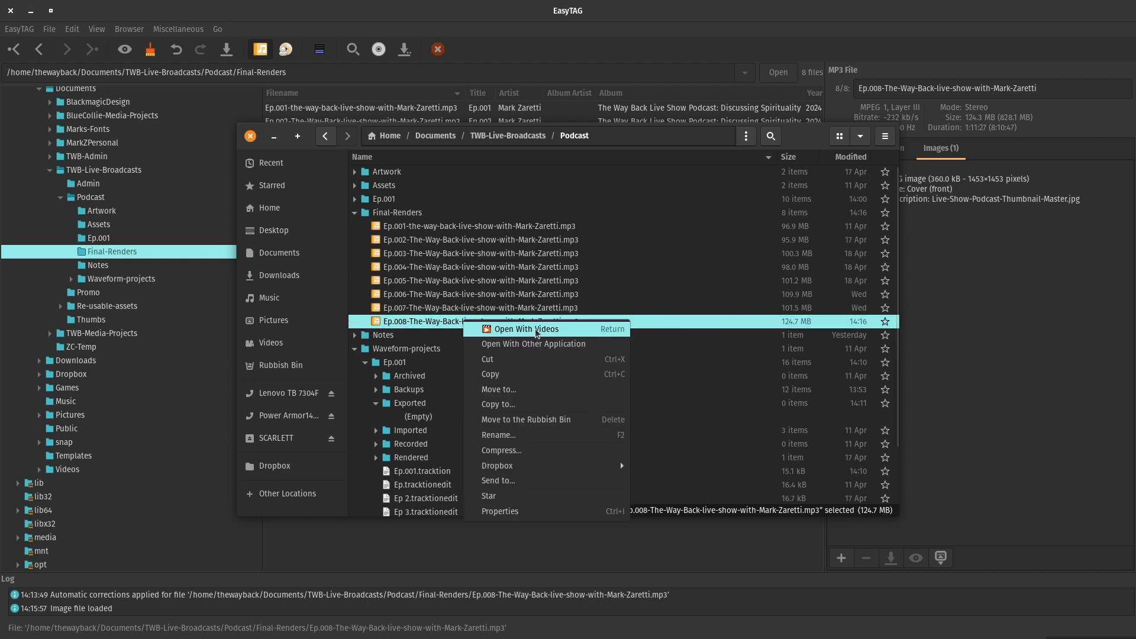
pyautogui.click(521, 341)
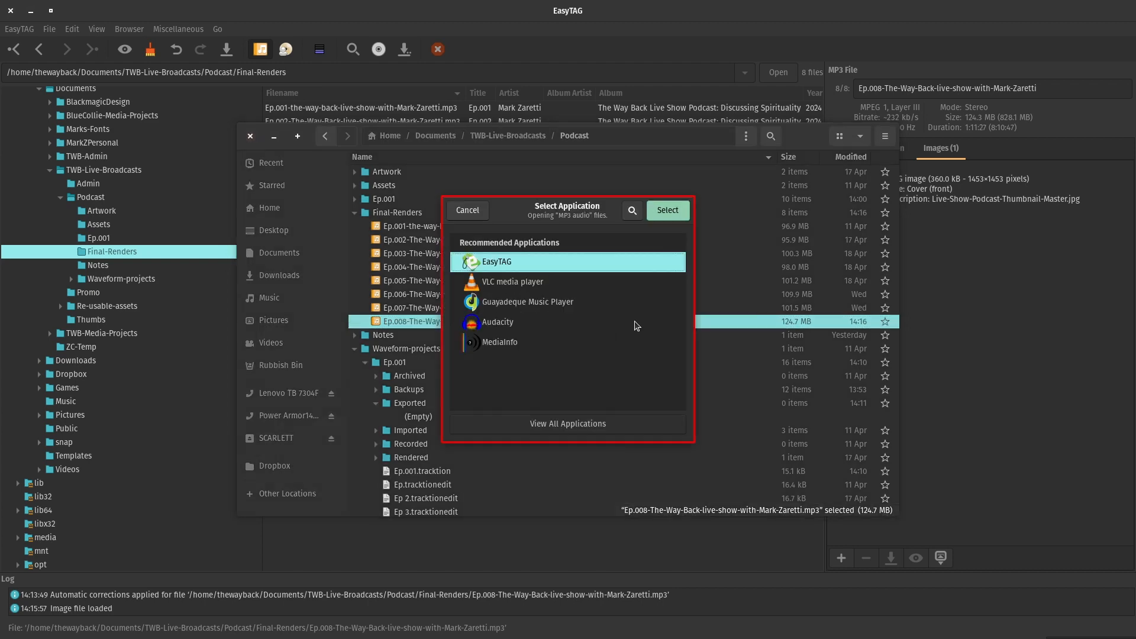
pyautogui.click(519, 286)
pyautogui.click(664, 213)
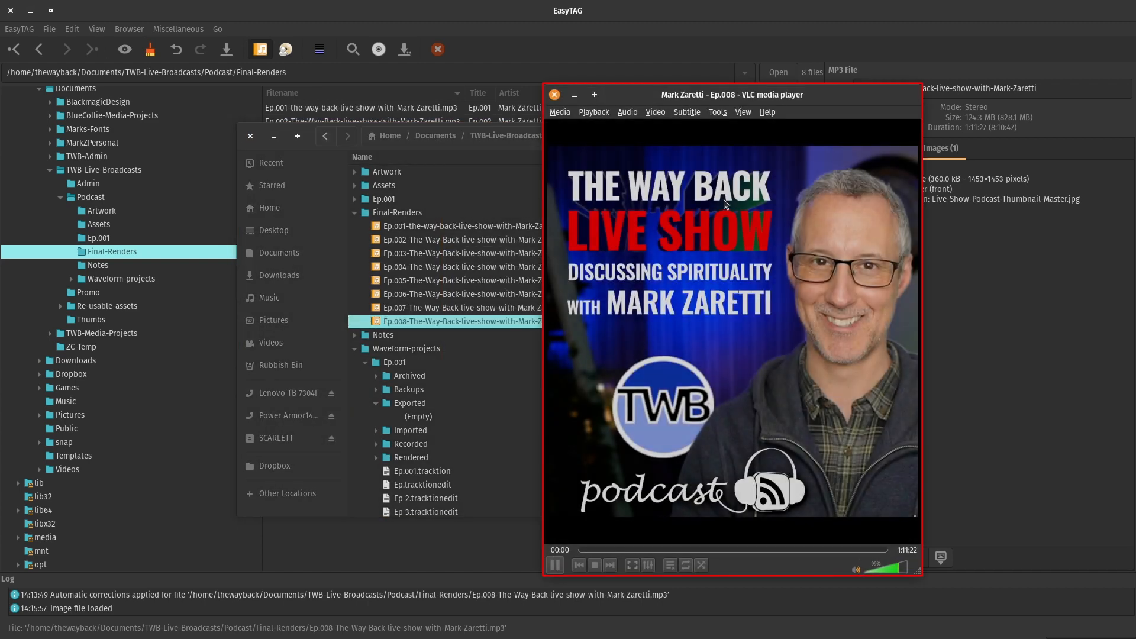
pyautogui.click(556, 566)
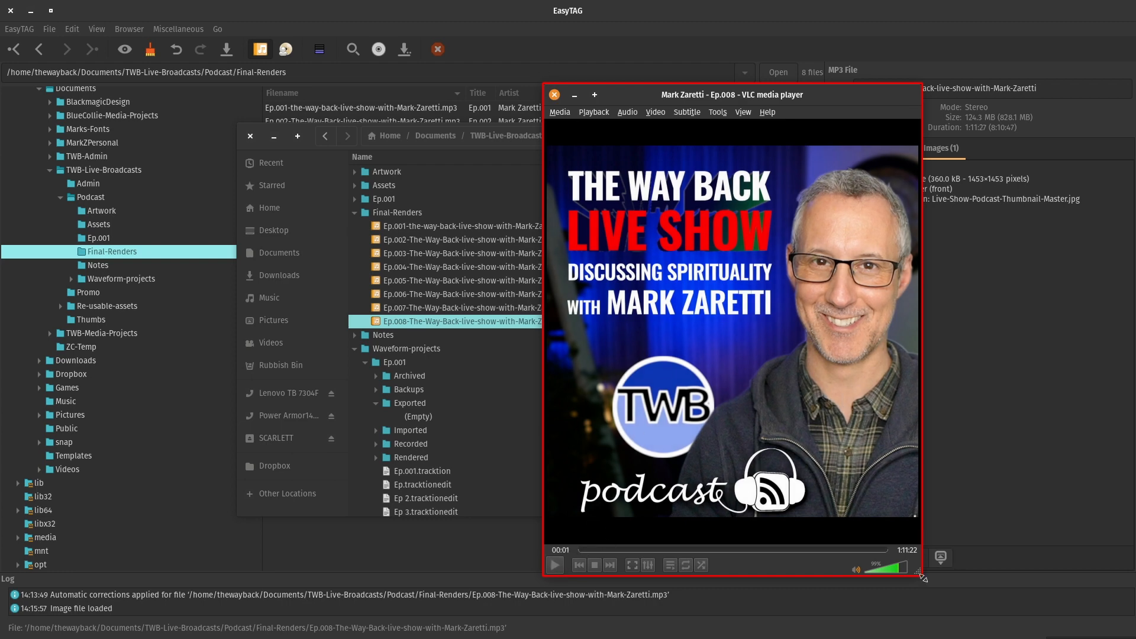
pyautogui.moveTo(921, 577); pyautogui.dragTo(958, 544)
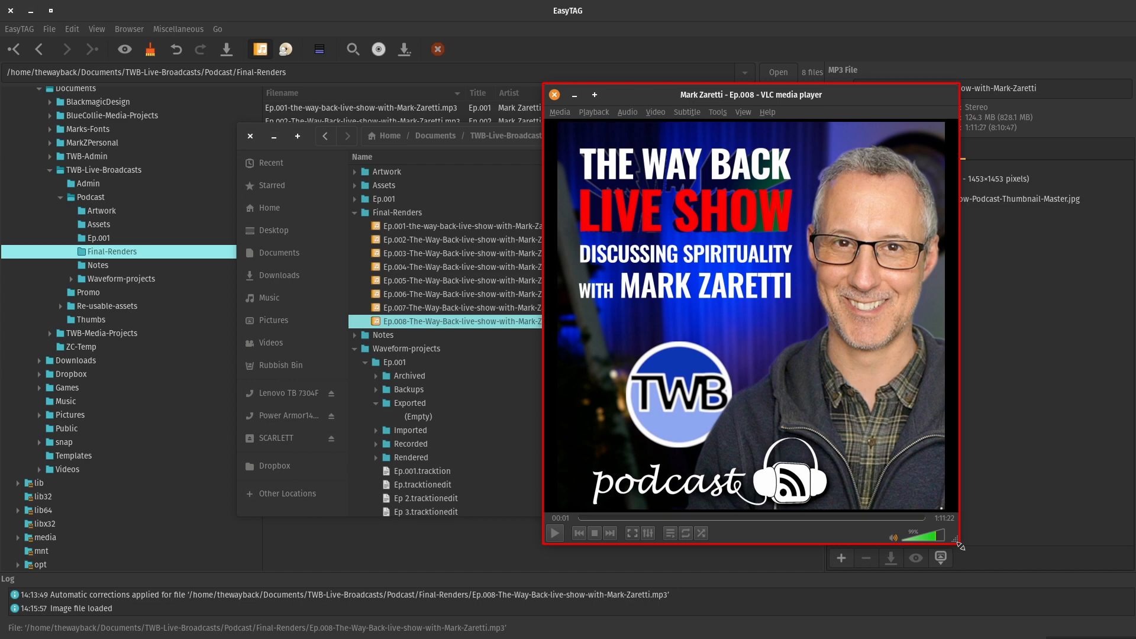
# Close VLC and bring the LibreOffice Writer podcast checklist back to the front.
pyautogui.click(557, 96)
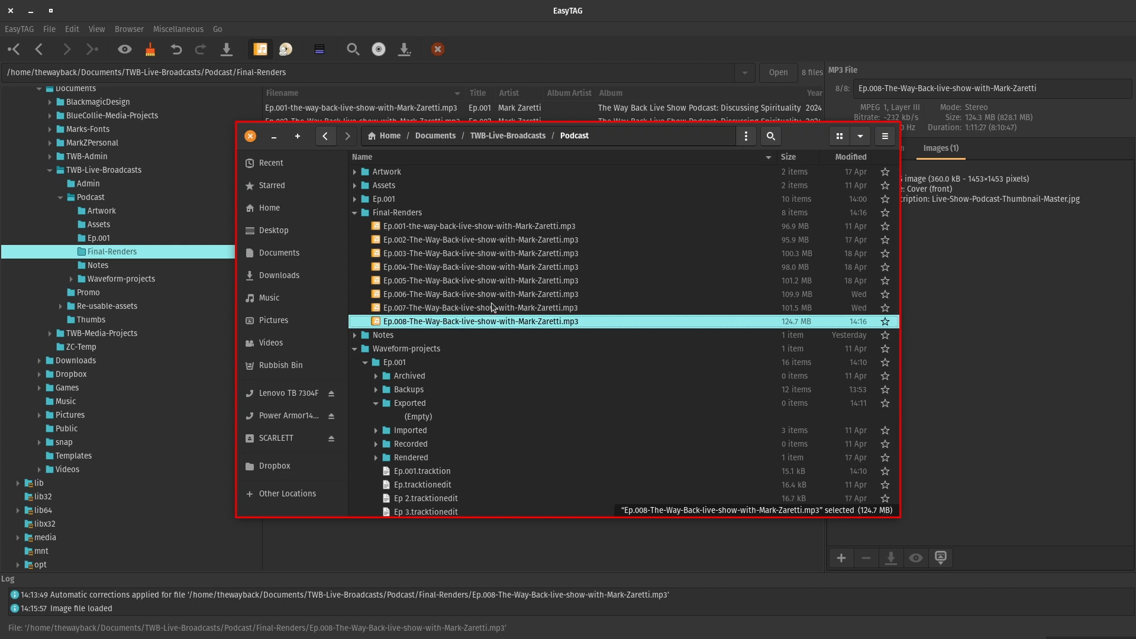
pyautogui.hotkey('alt', 'Tab')
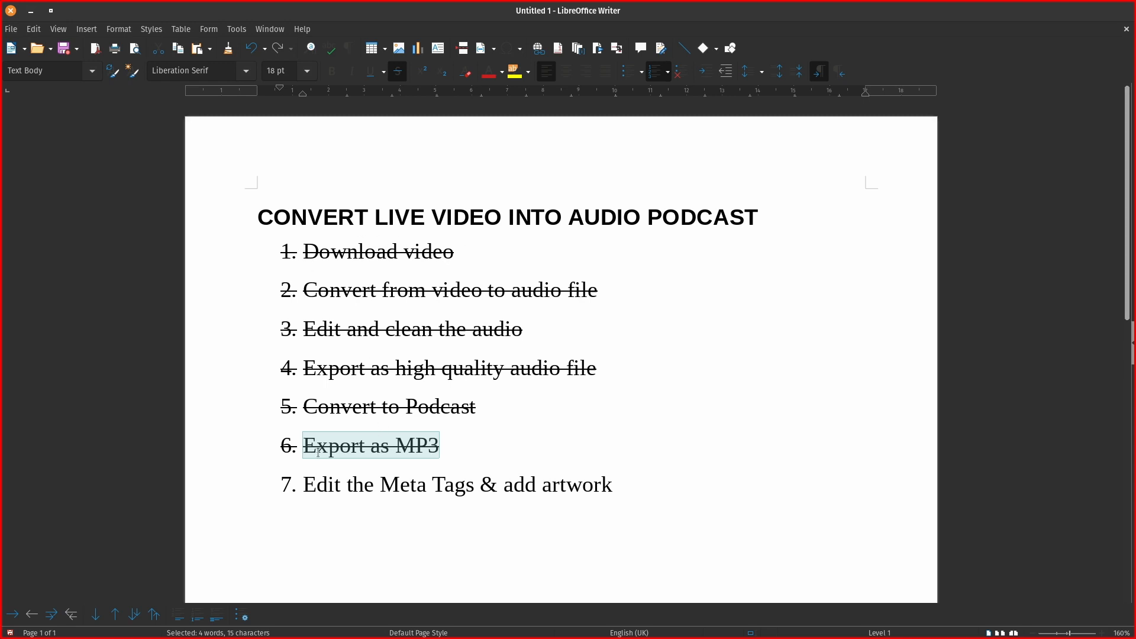
# Apply strikethrough to checklist line 7, 'Edit the Meta Tags & add artwork'.
pyautogui.moveTo(309, 482); pyautogui.dragTo(654, 503)
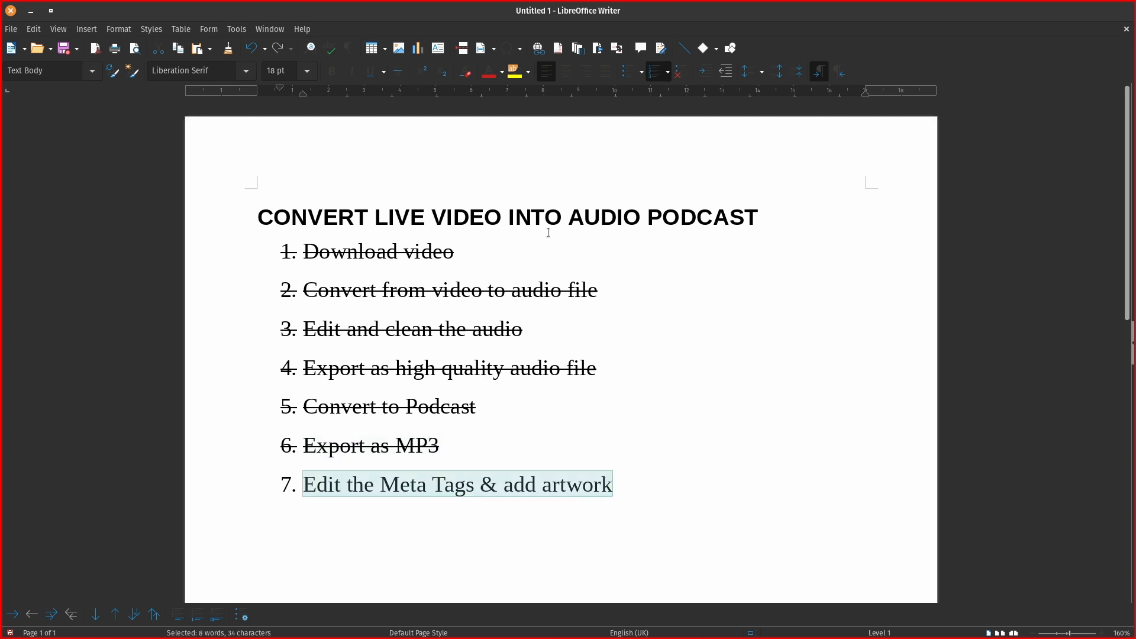
pyautogui.click(398, 72)
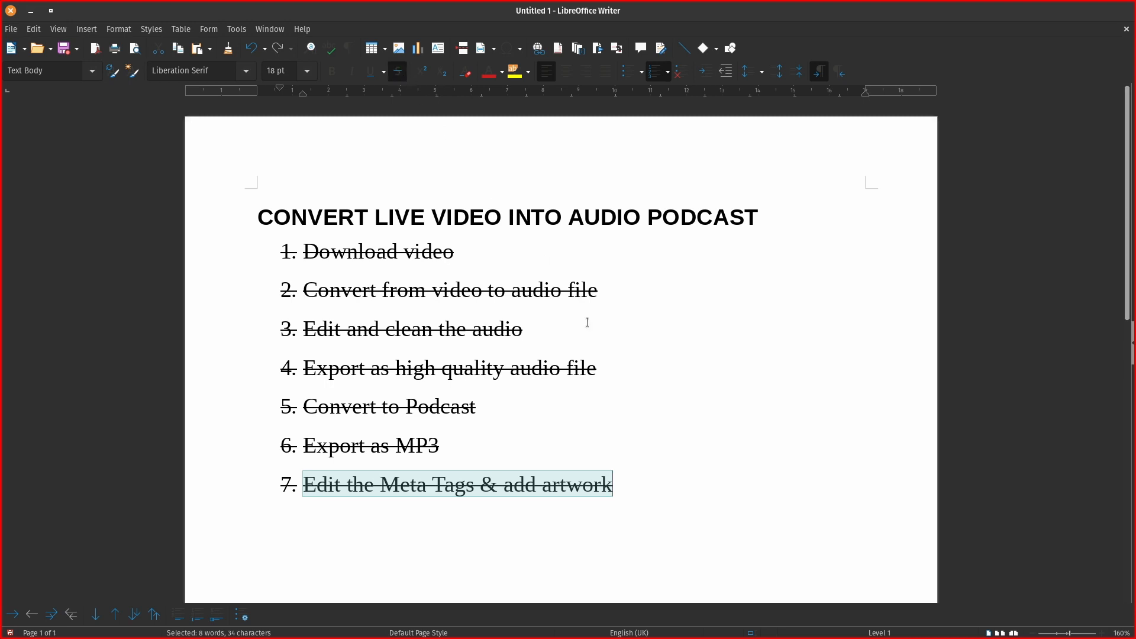